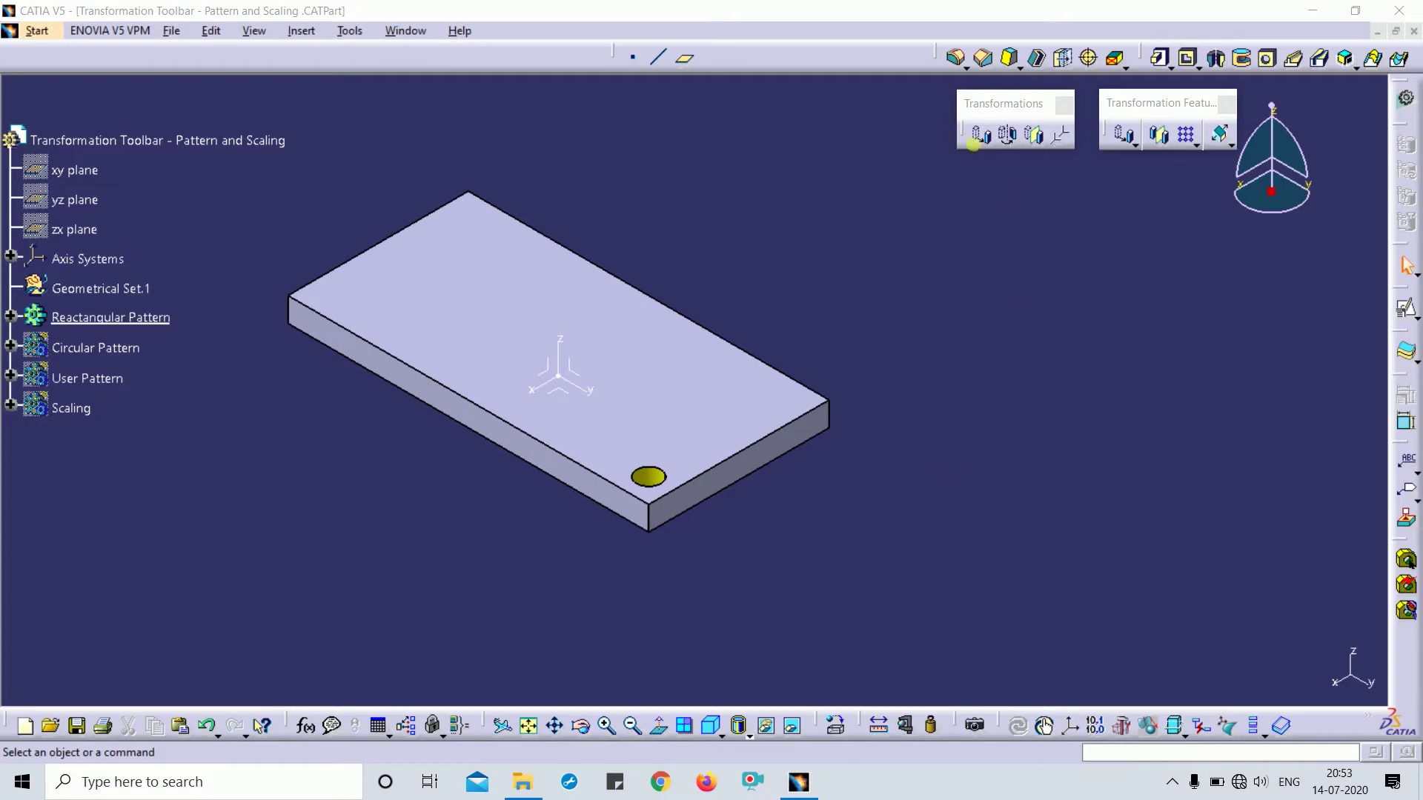
Close the Transformations toolbar and reposition the Transformation Features toolbar beside the model
click(999, 106)
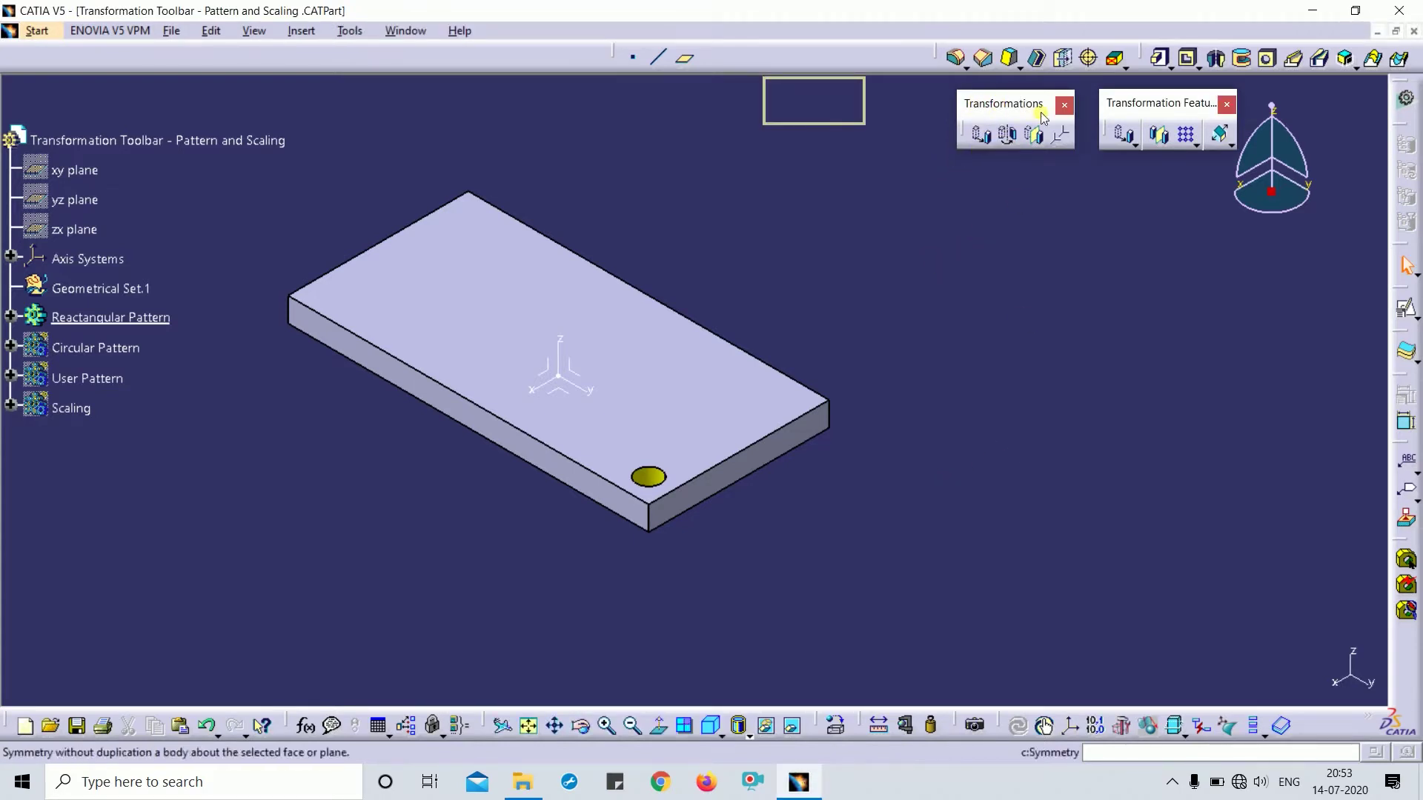
click(1065, 104)
mouse_move(1018, 144)
mouse_down()
mouse_move(980, 144)
mouse_move(1000, 130)
mouse_up()
Examine the pattern and scaling commands grouped under the Transformation Features toolbar, closing their sub-toolbars when done
click(1017, 181)
drag(1021, 189, 1027, 234)
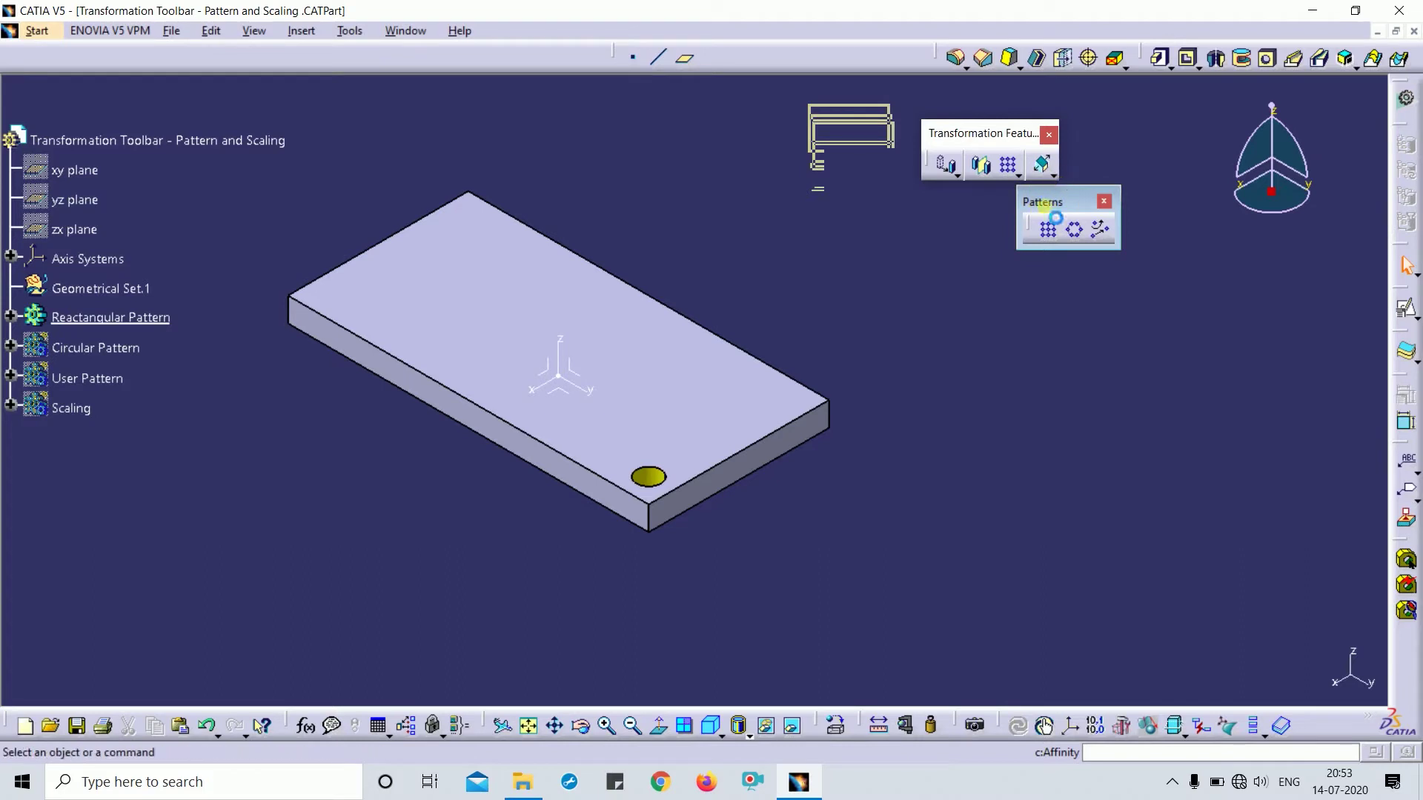
click(1054, 177)
click(1104, 201)
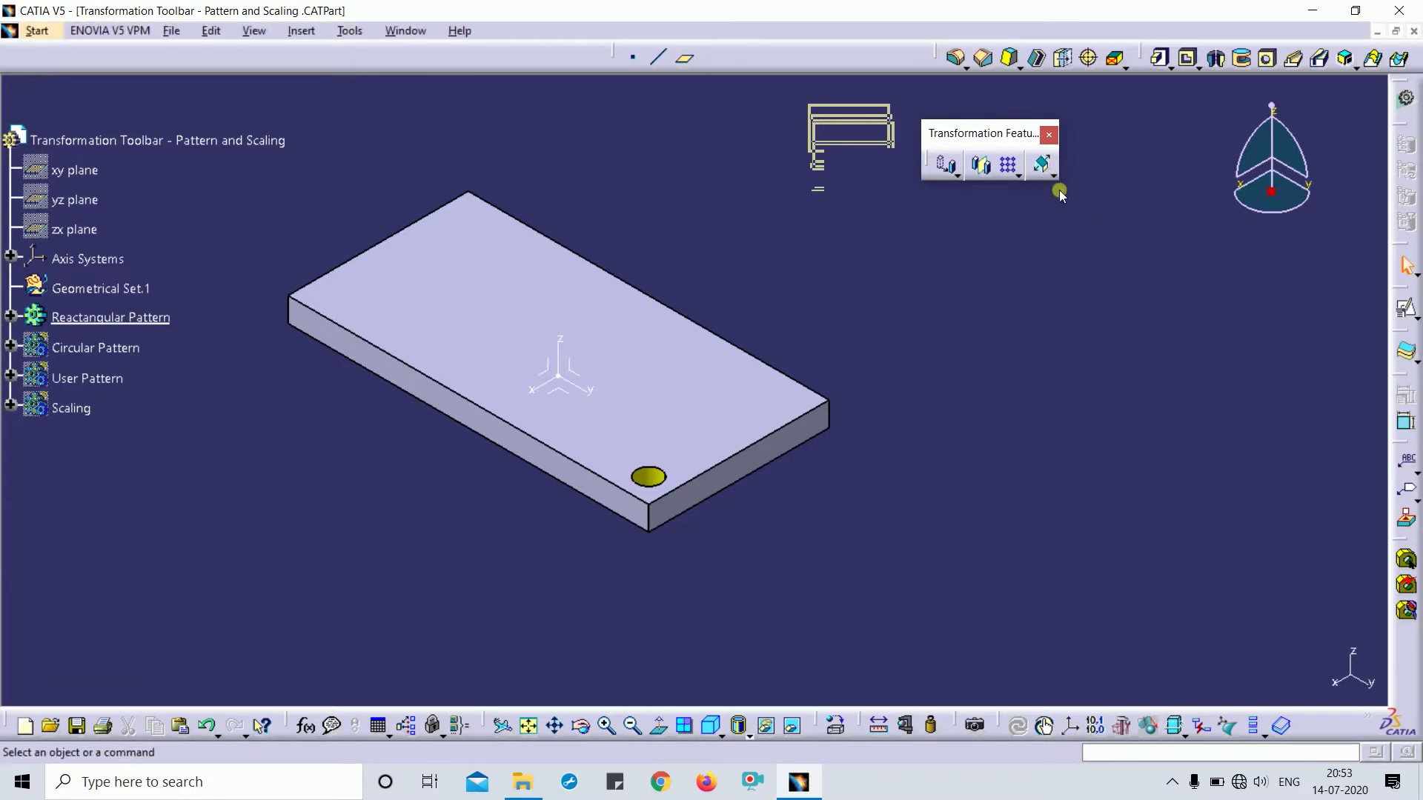
click(1054, 176)
drag(1075, 261, 1102, 206)
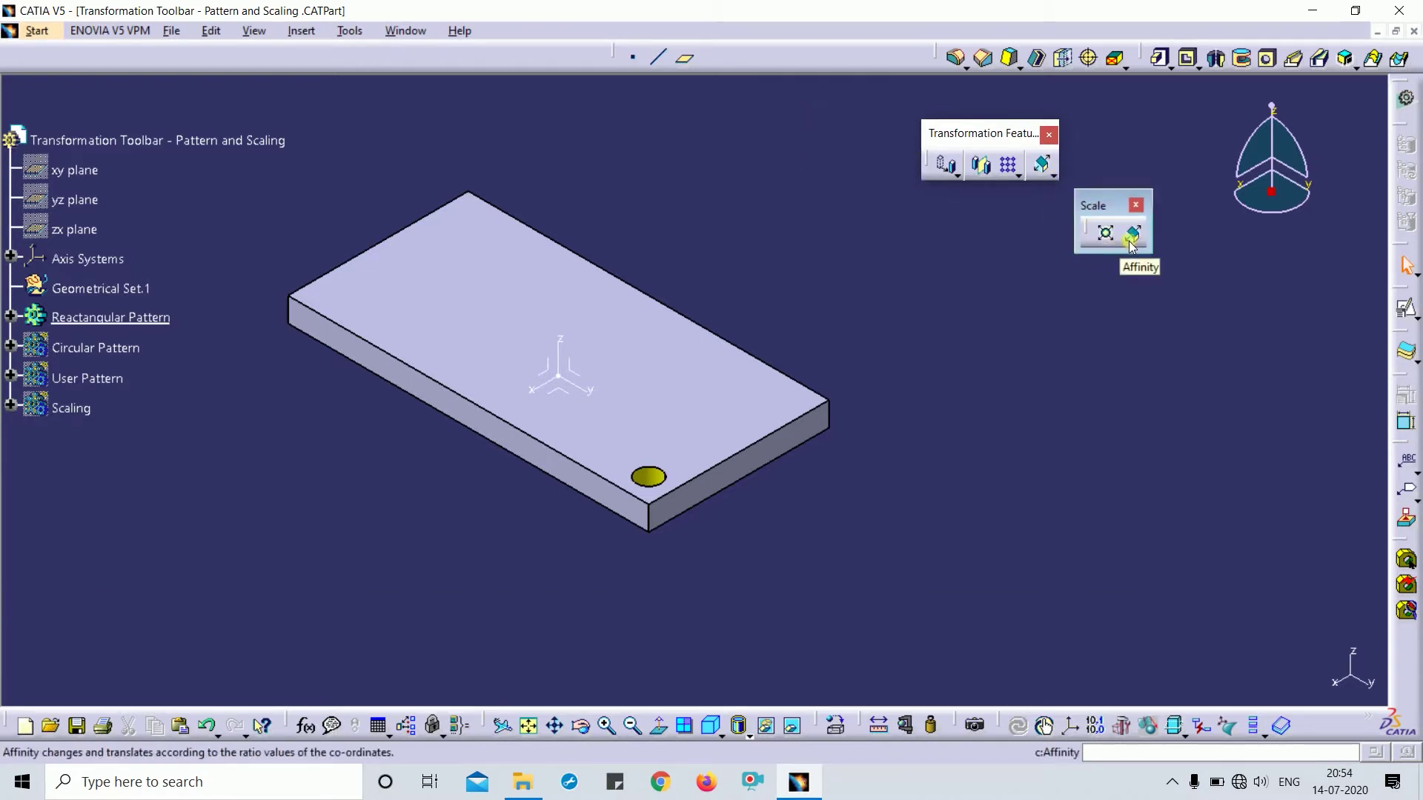
click(1020, 177)
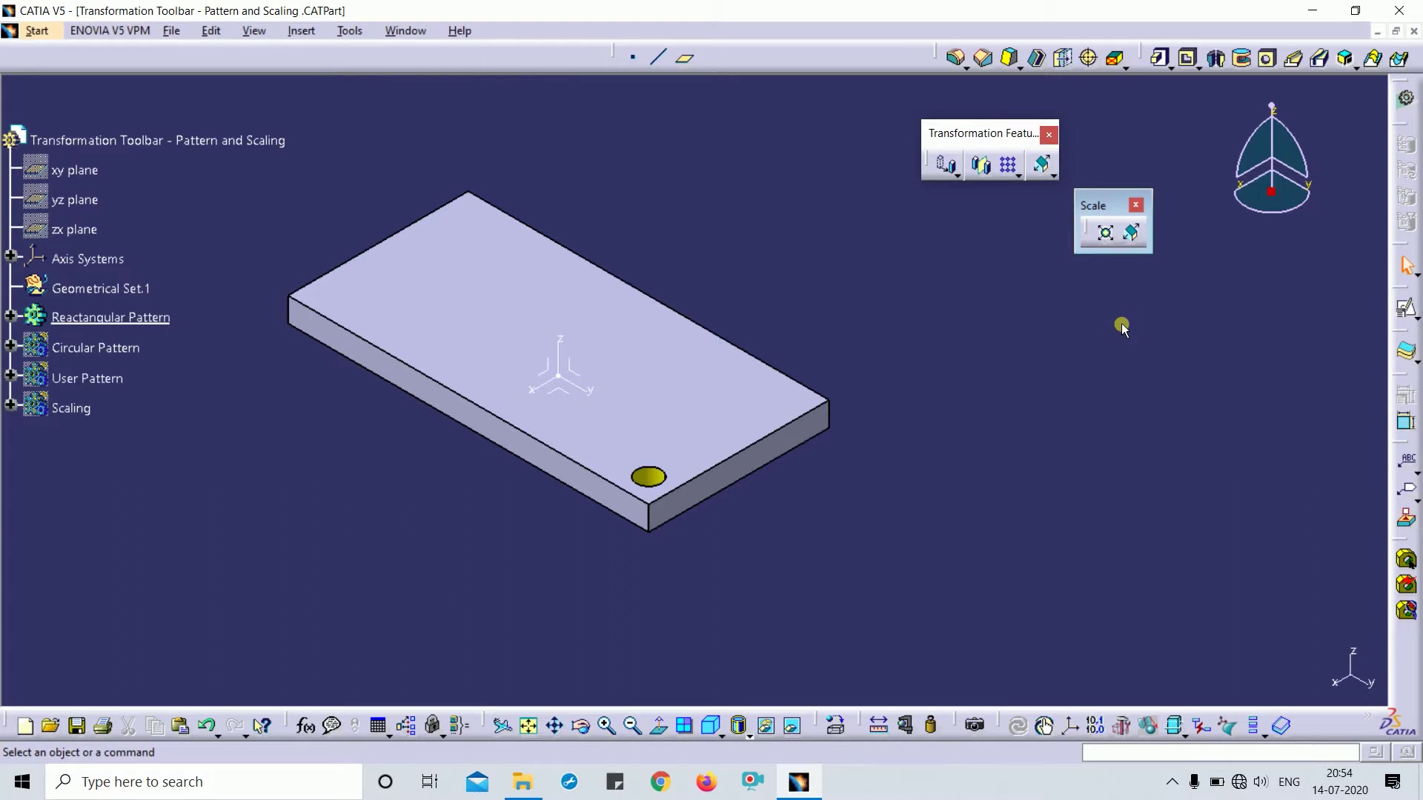
click(1136, 205)
drag(1008, 134, 1011, 107)
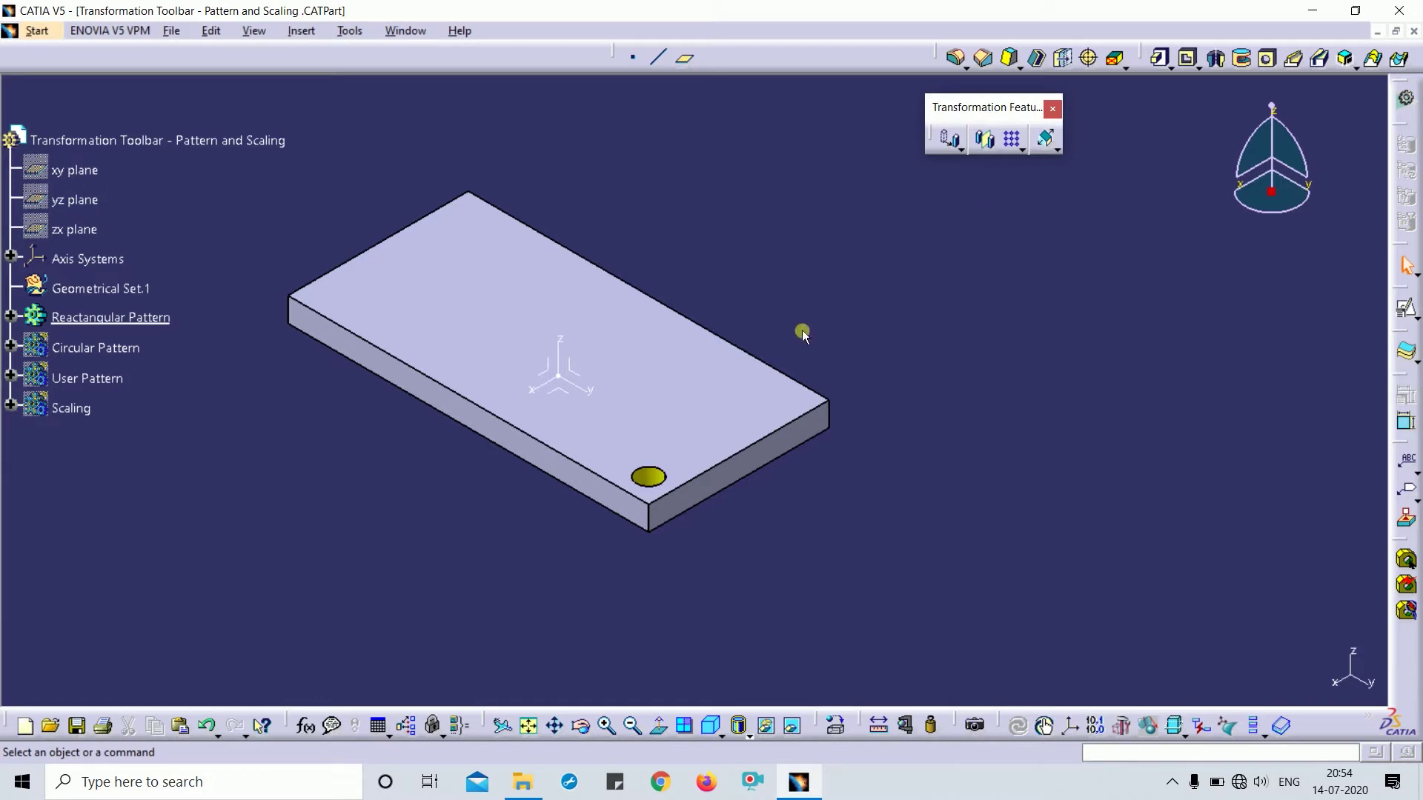
Make the Reactangular Pattern body the in-work object and expand it to show its pad and hole features
right_click(83, 317)
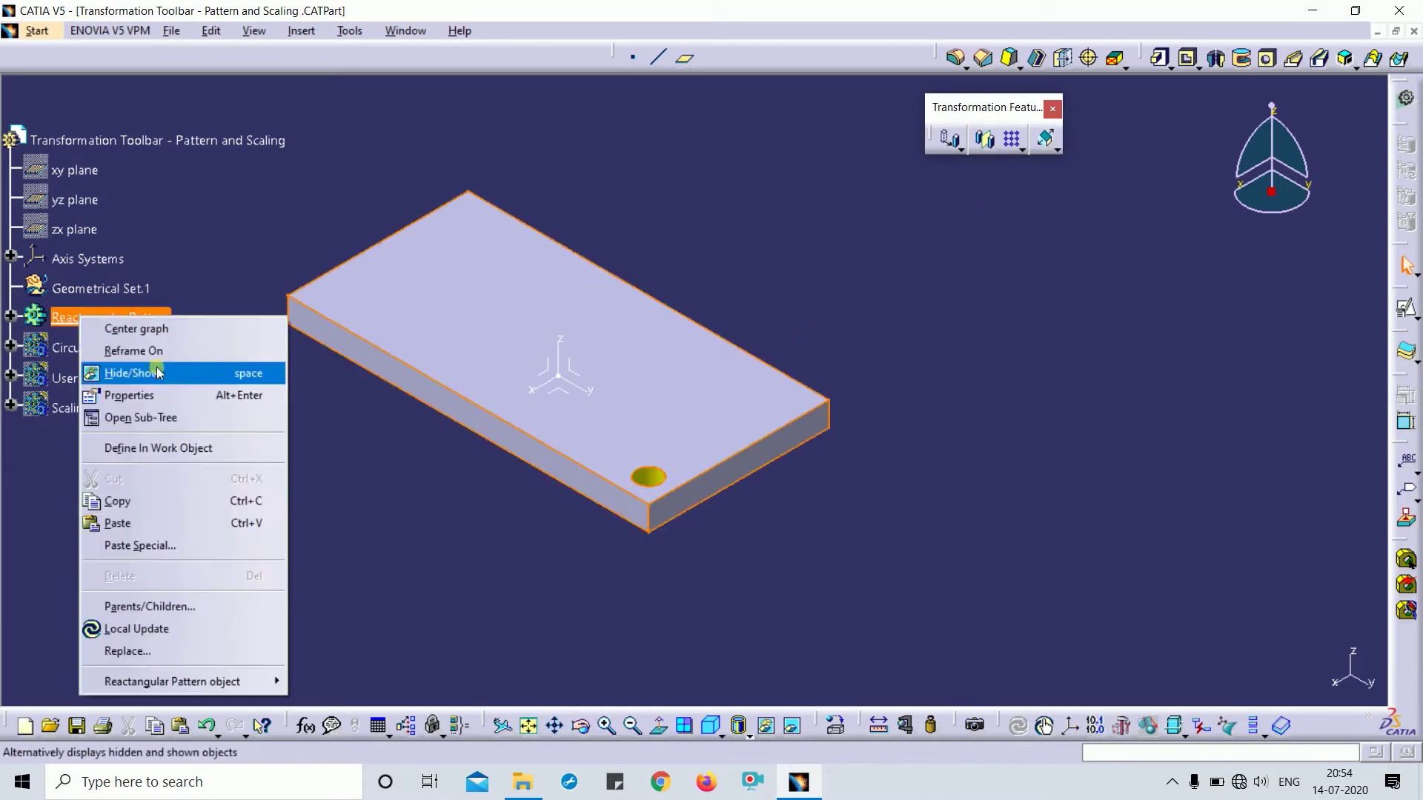
click(181, 449)
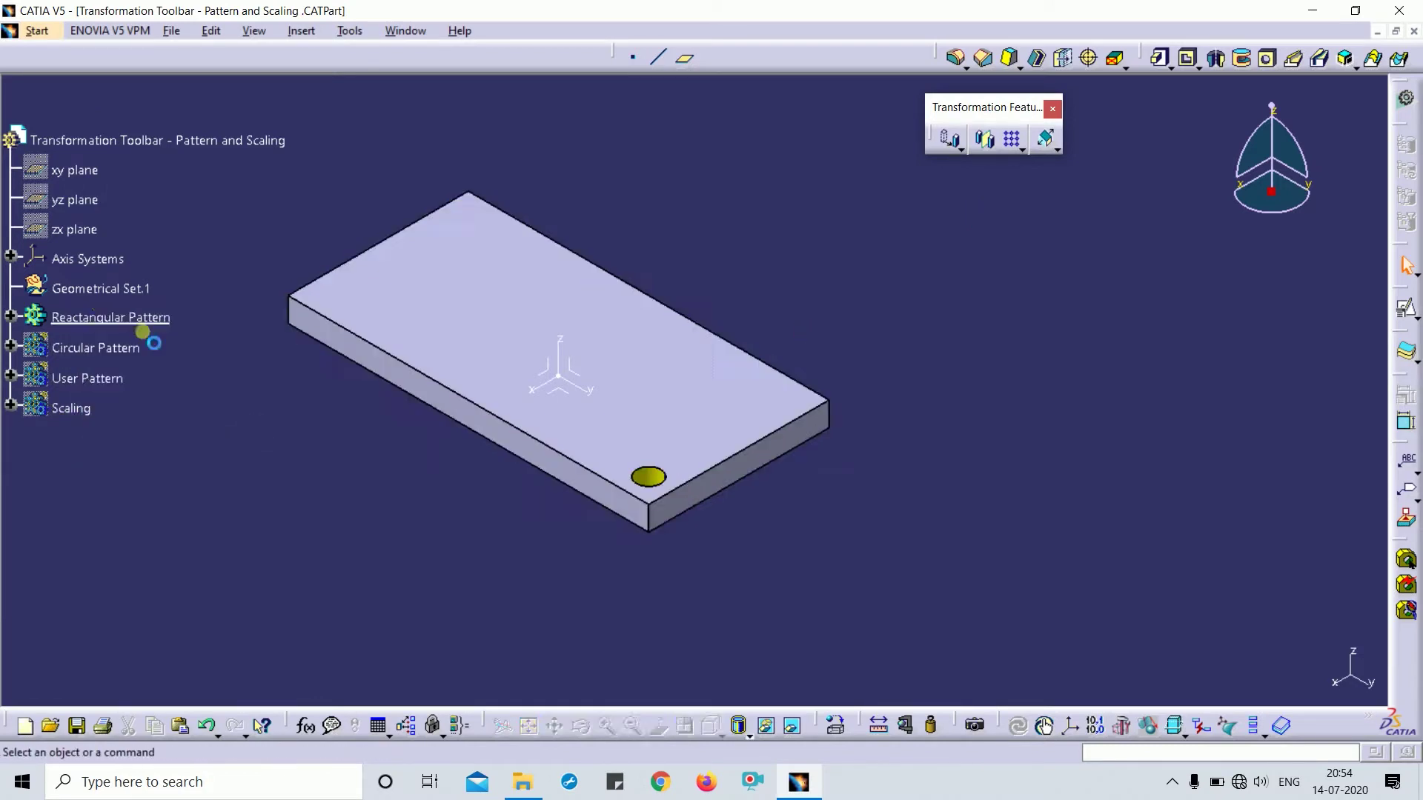
click(11, 317)
middle_drag(792, 265, 874, 235)
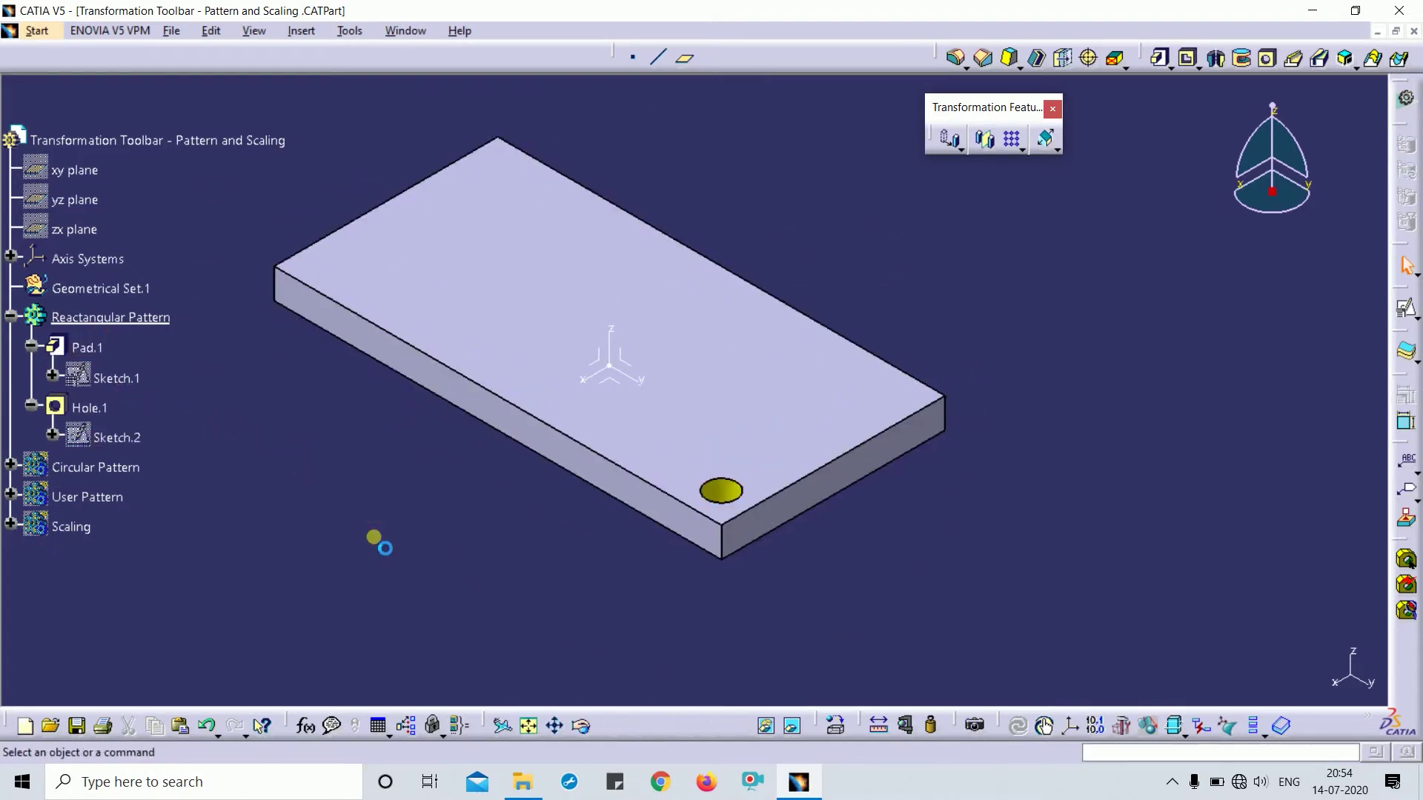
middle_drag(926, 496, 910, 545)
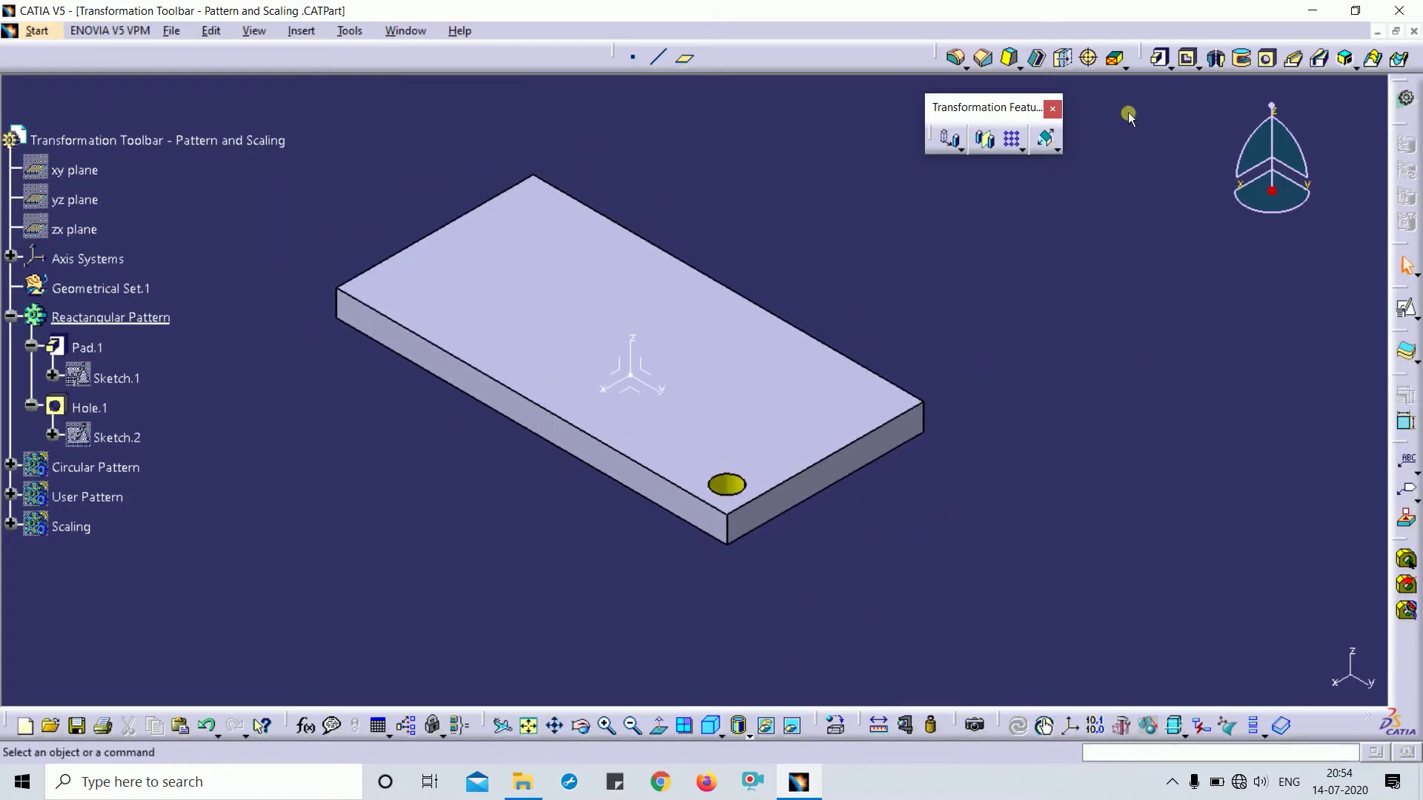
click(1178, 150)
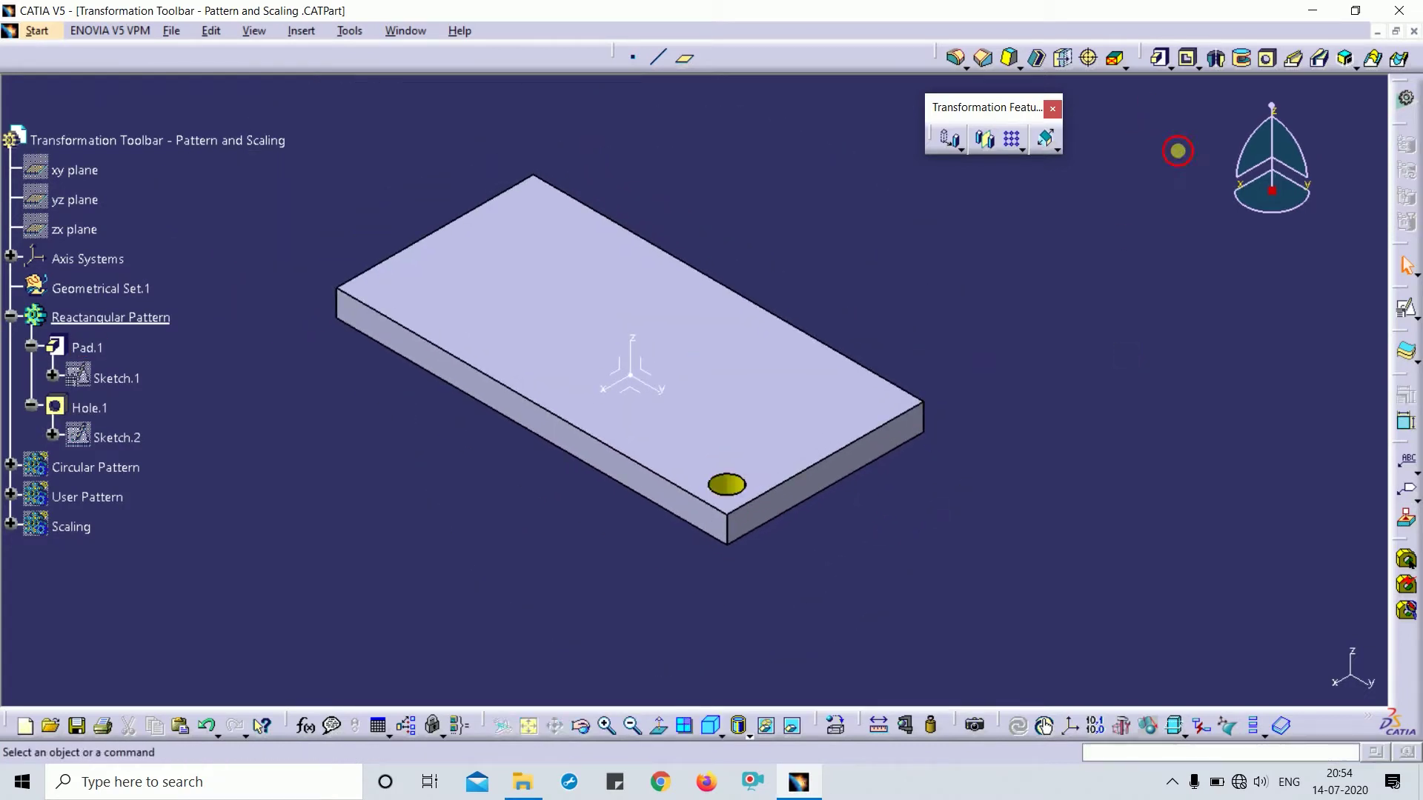
Start a Rectangular Pattern and use the pad's long upper front edge as the first direction's reference element
click(1023, 150)
drag(1029, 164, 1093, 240)
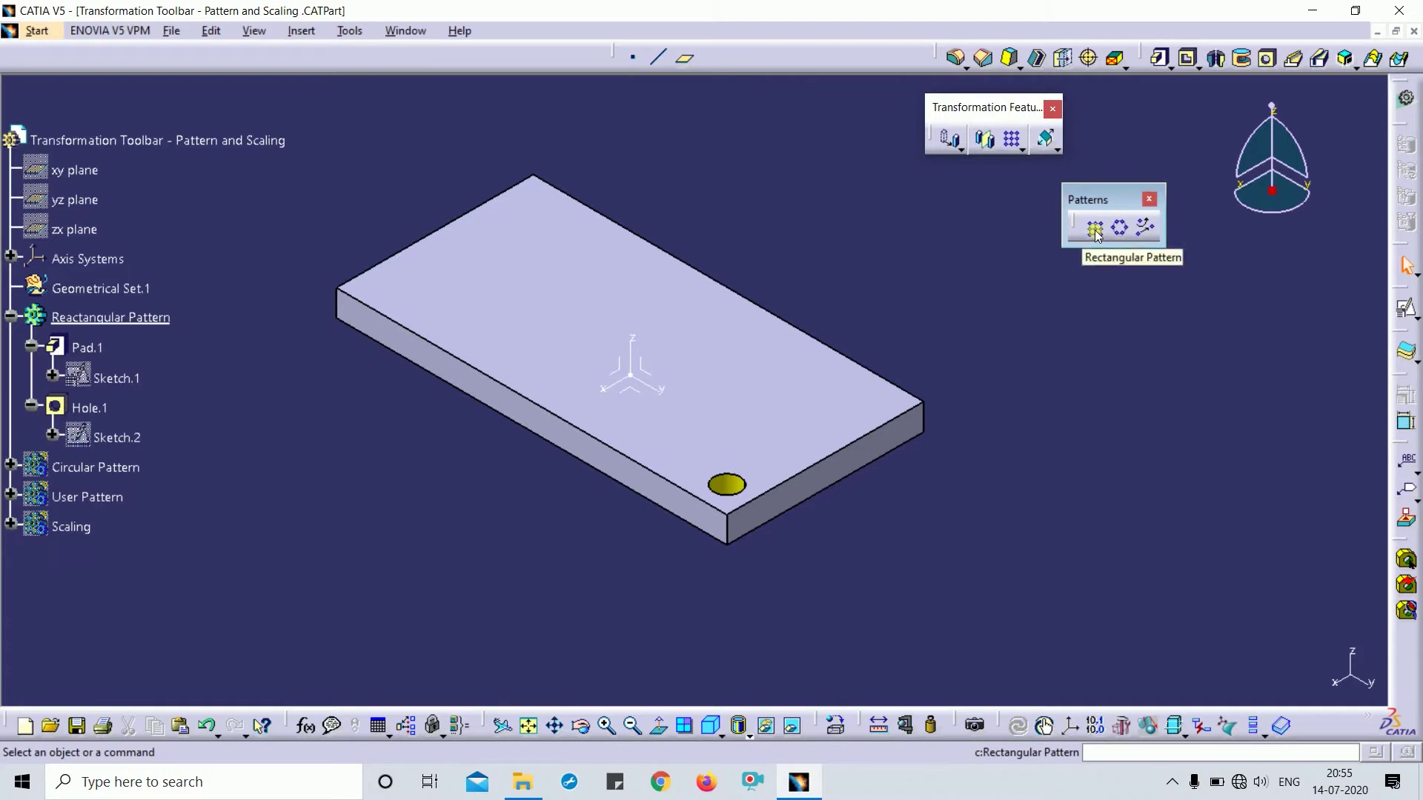
click(1096, 230)
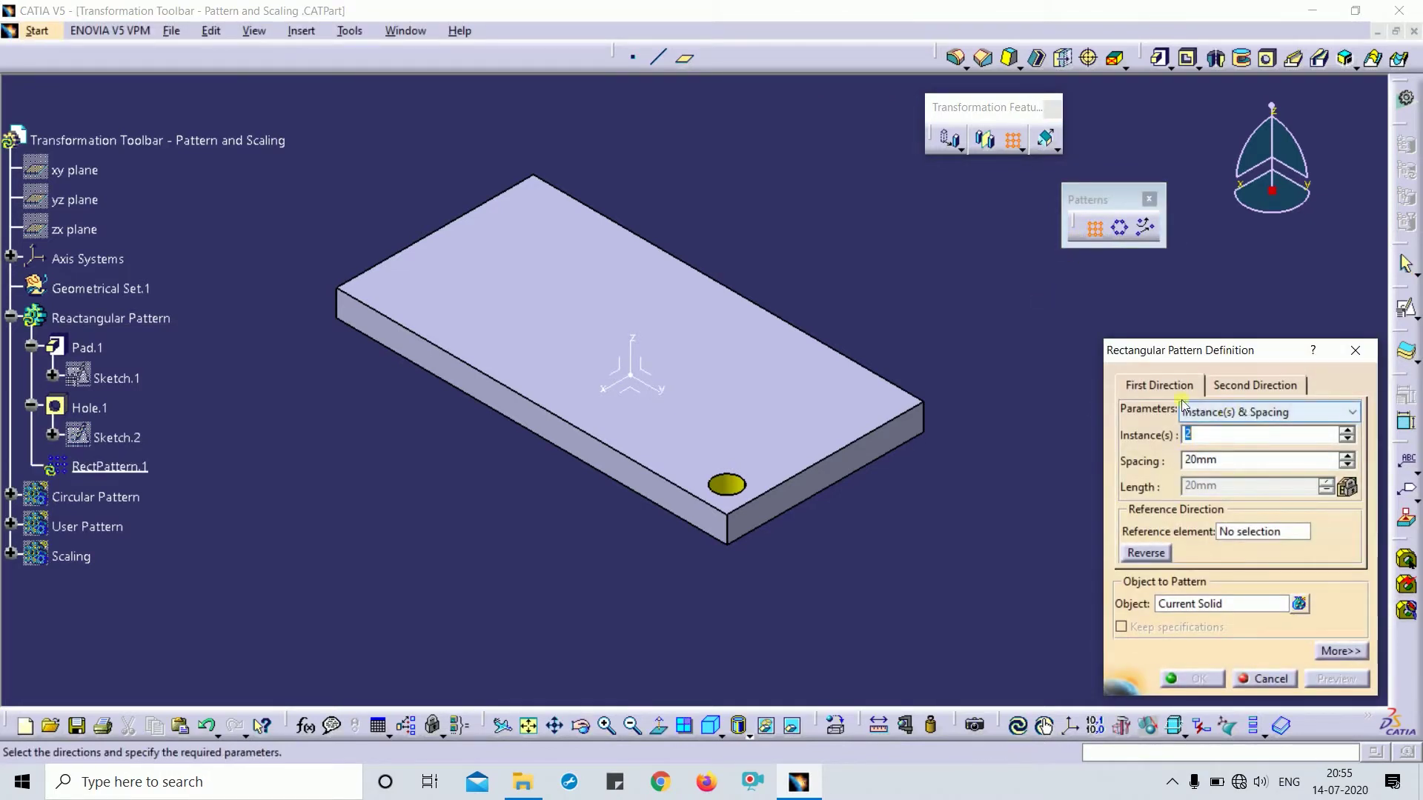
drag(1201, 359, 1080, 275)
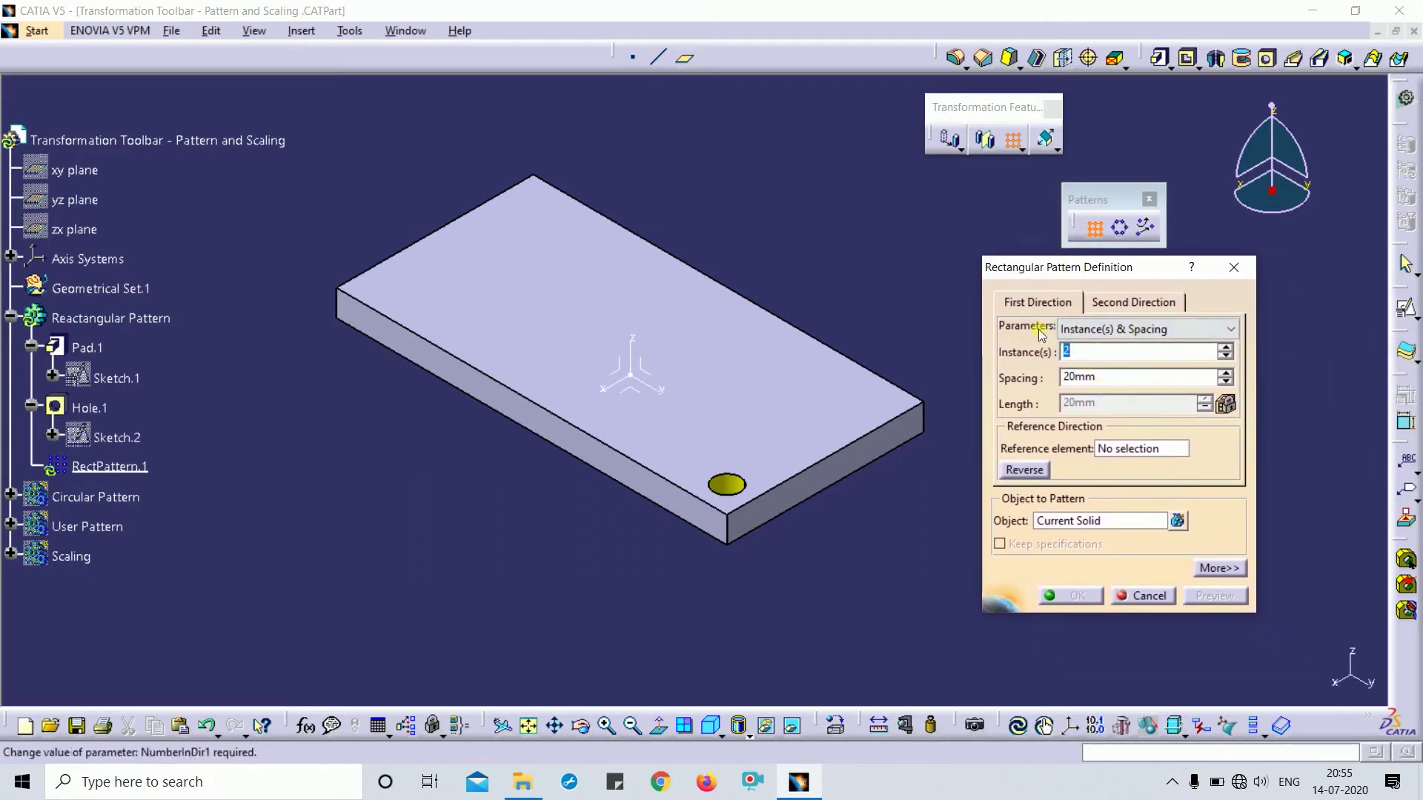
click(1134, 303)
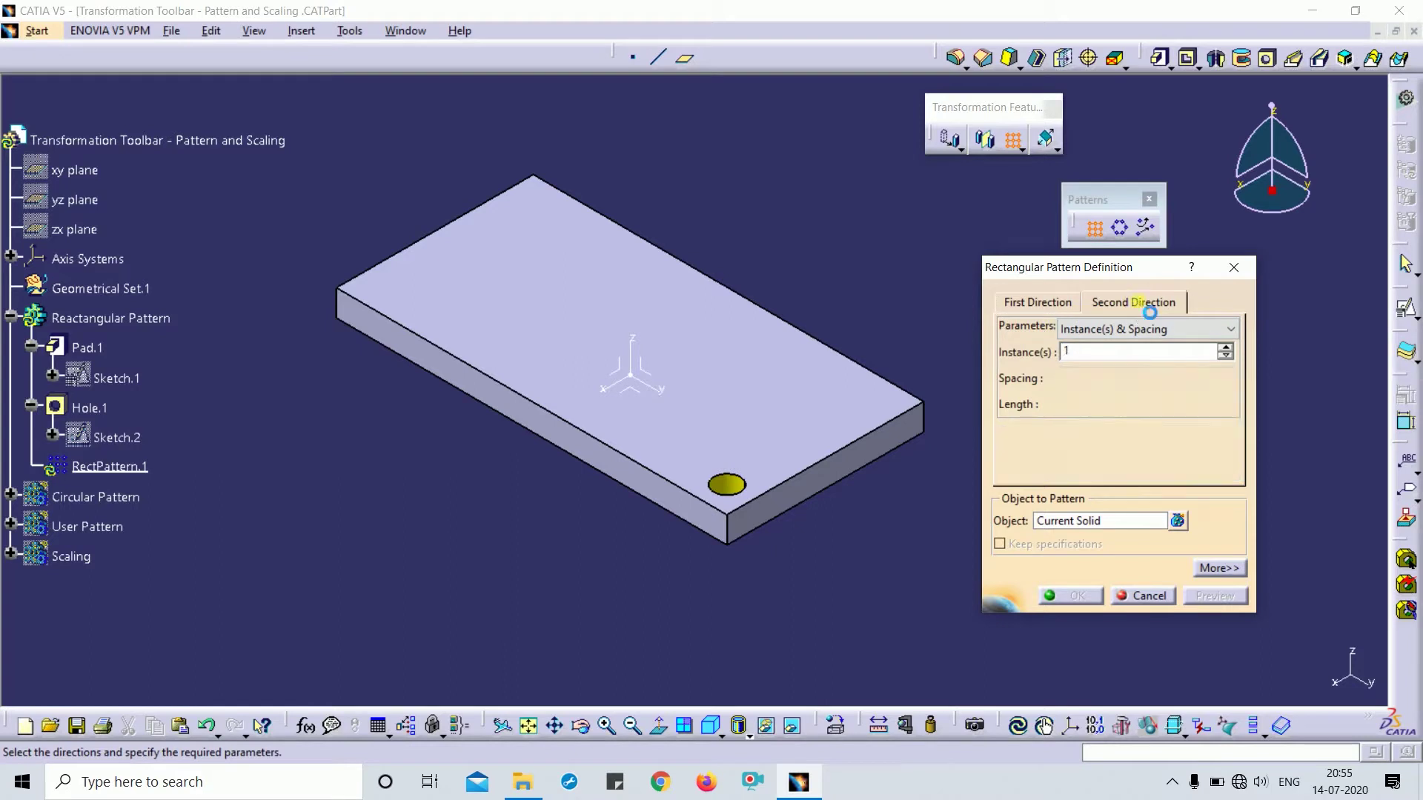
click(1054, 305)
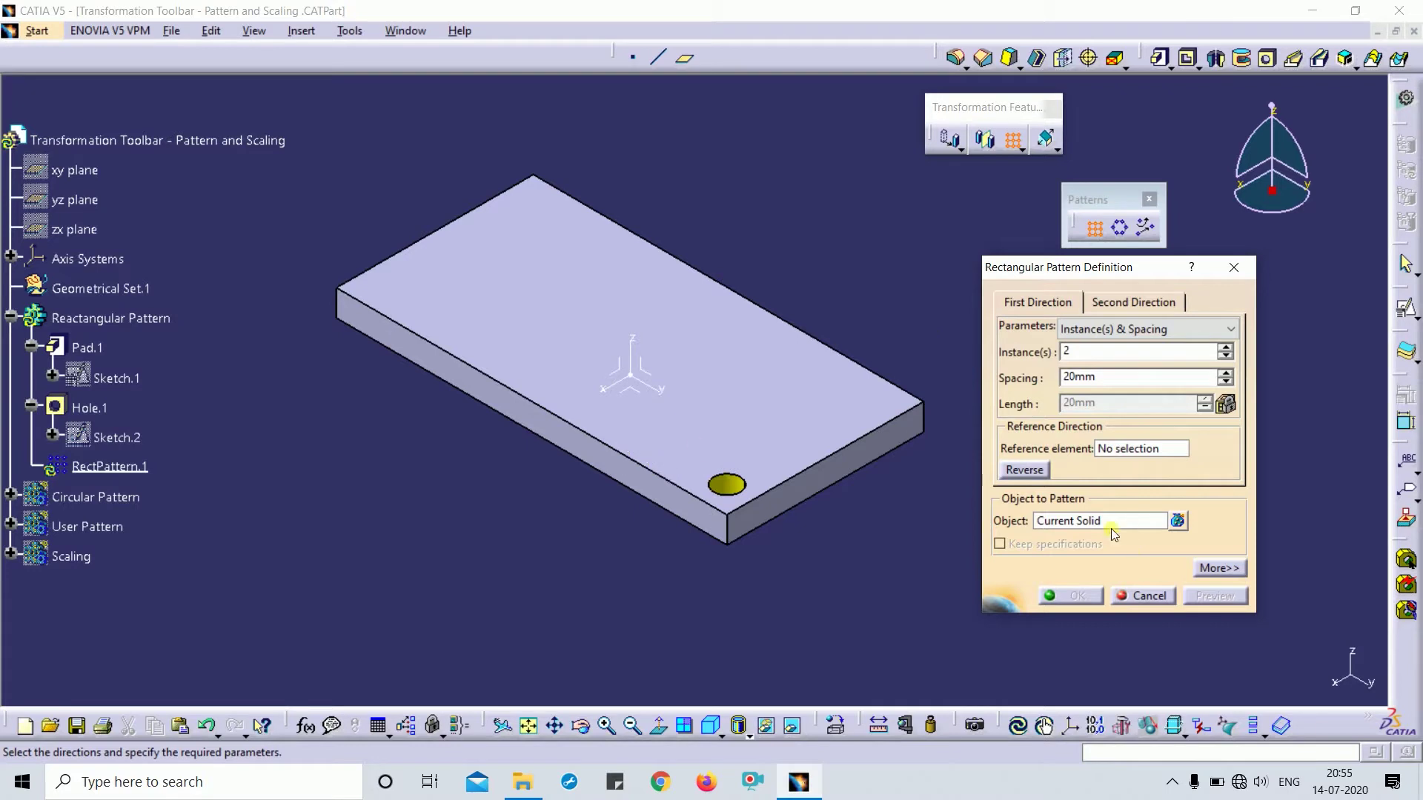
click(1141, 450)
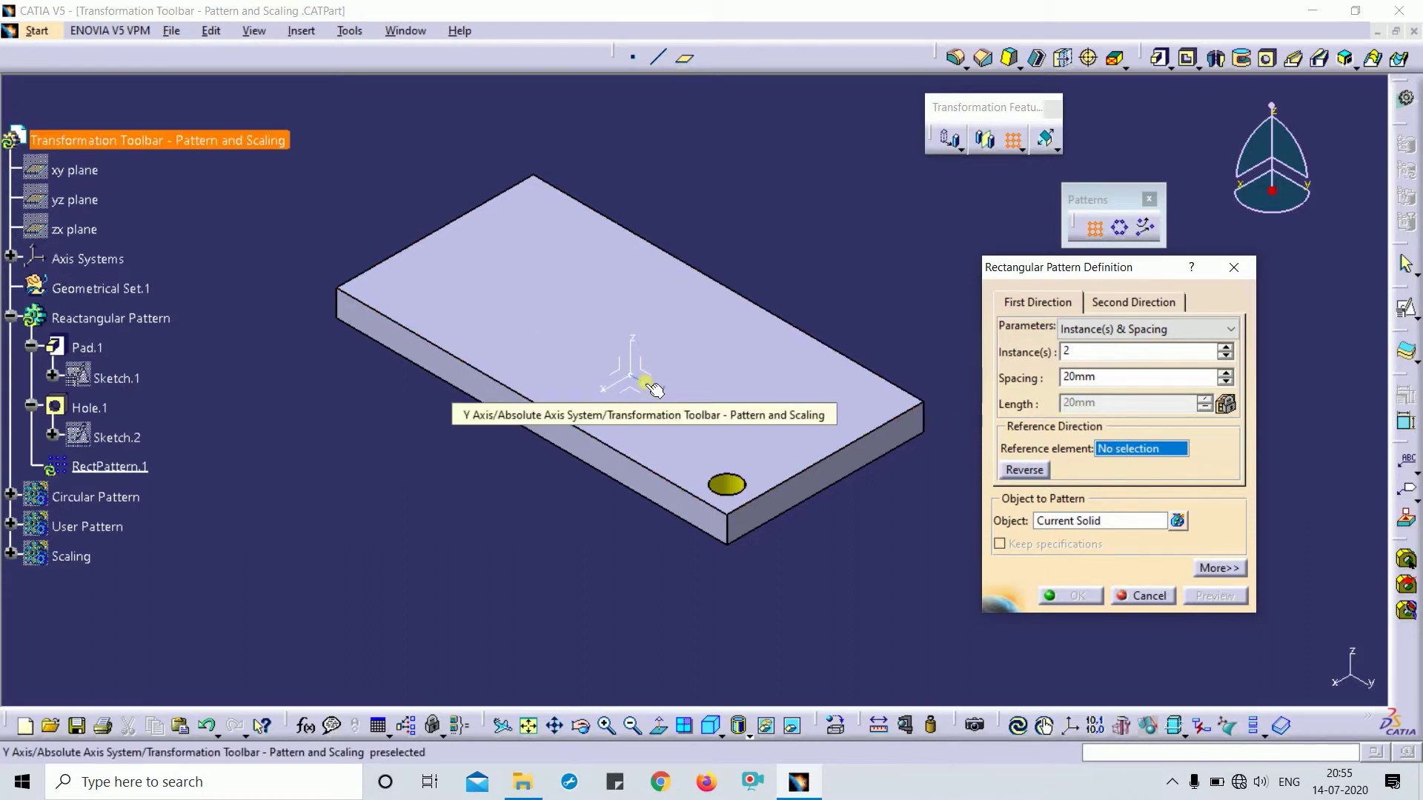
click(510, 393)
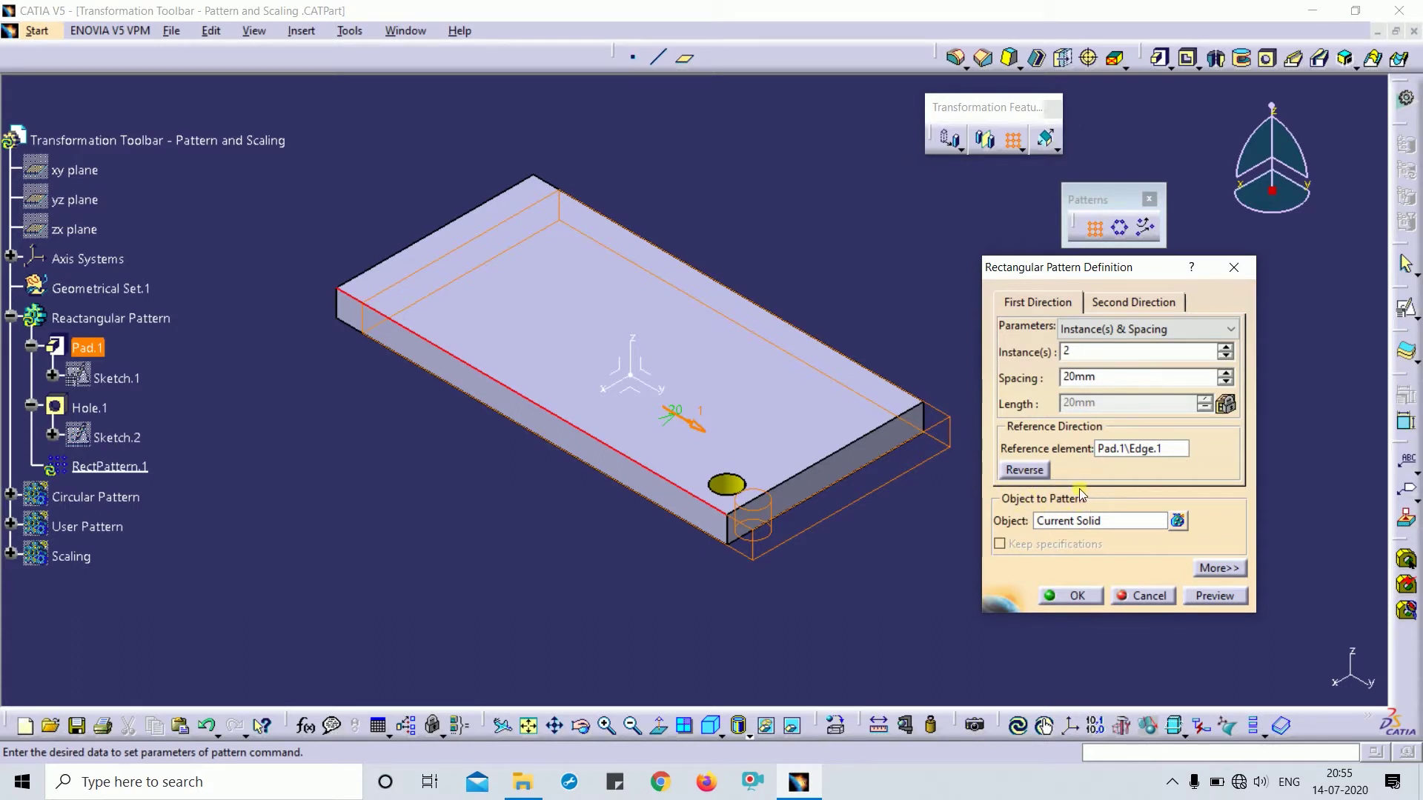
Choose Hole.1 as the object to pattern, preview it and reverse the first direction
click(1061, 523)
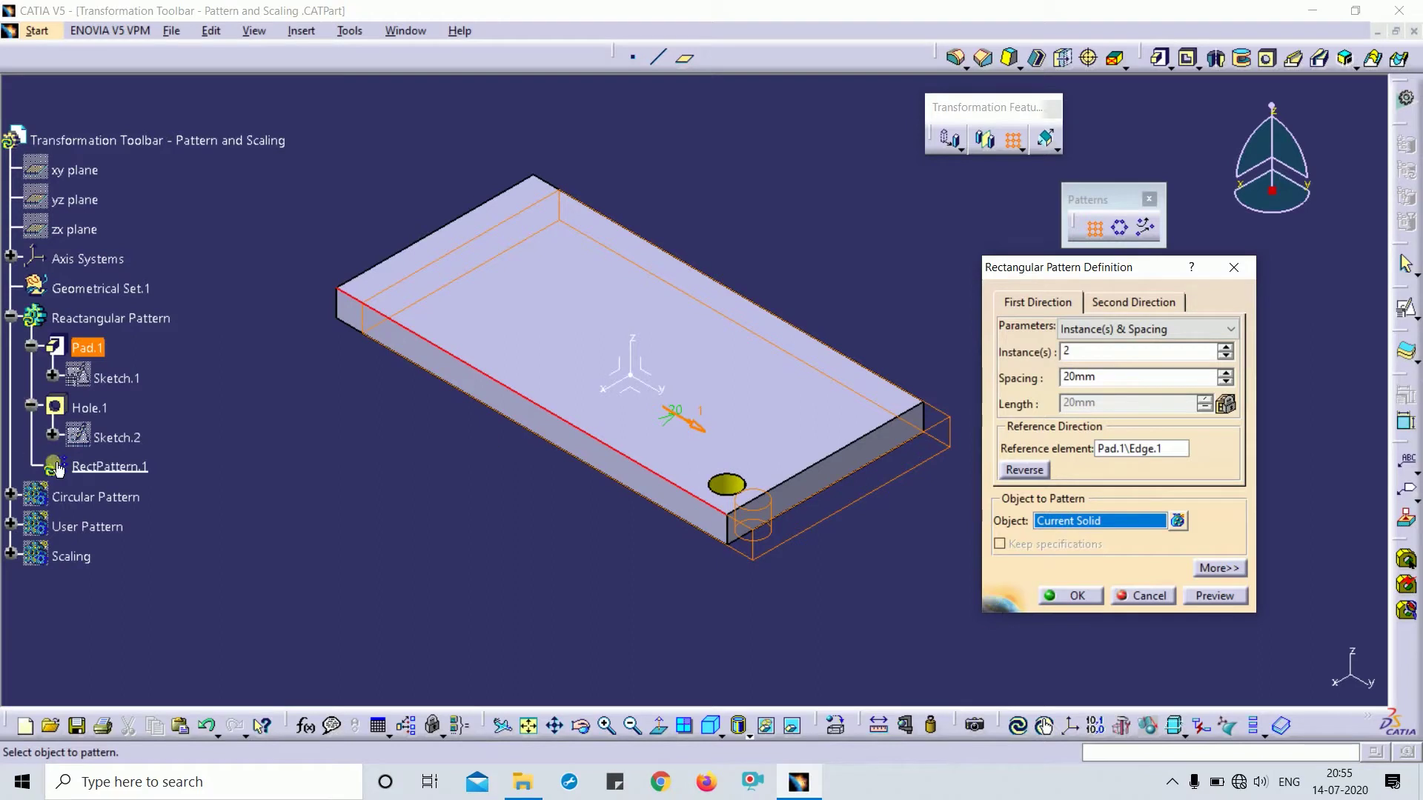
click(93, 412)
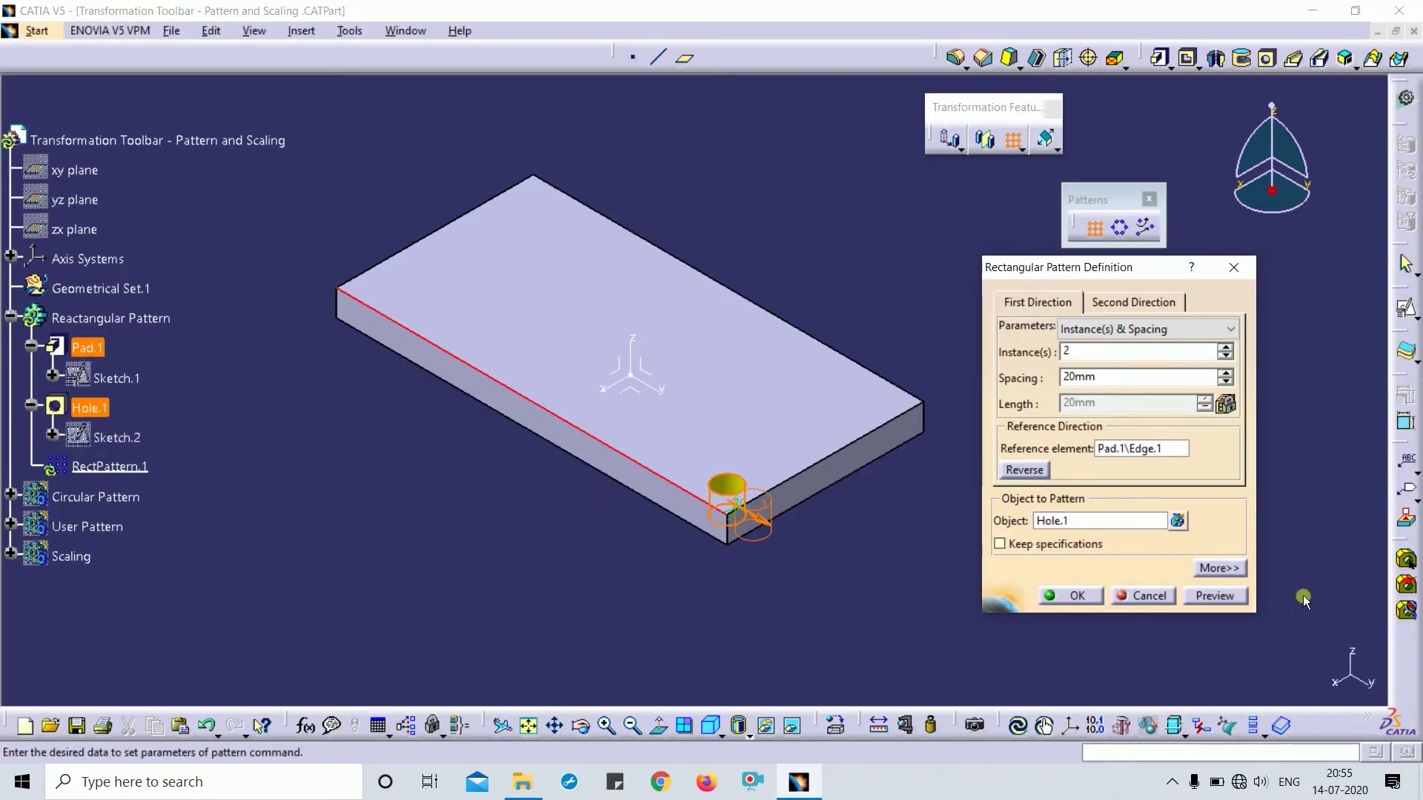
click(1224, 597)
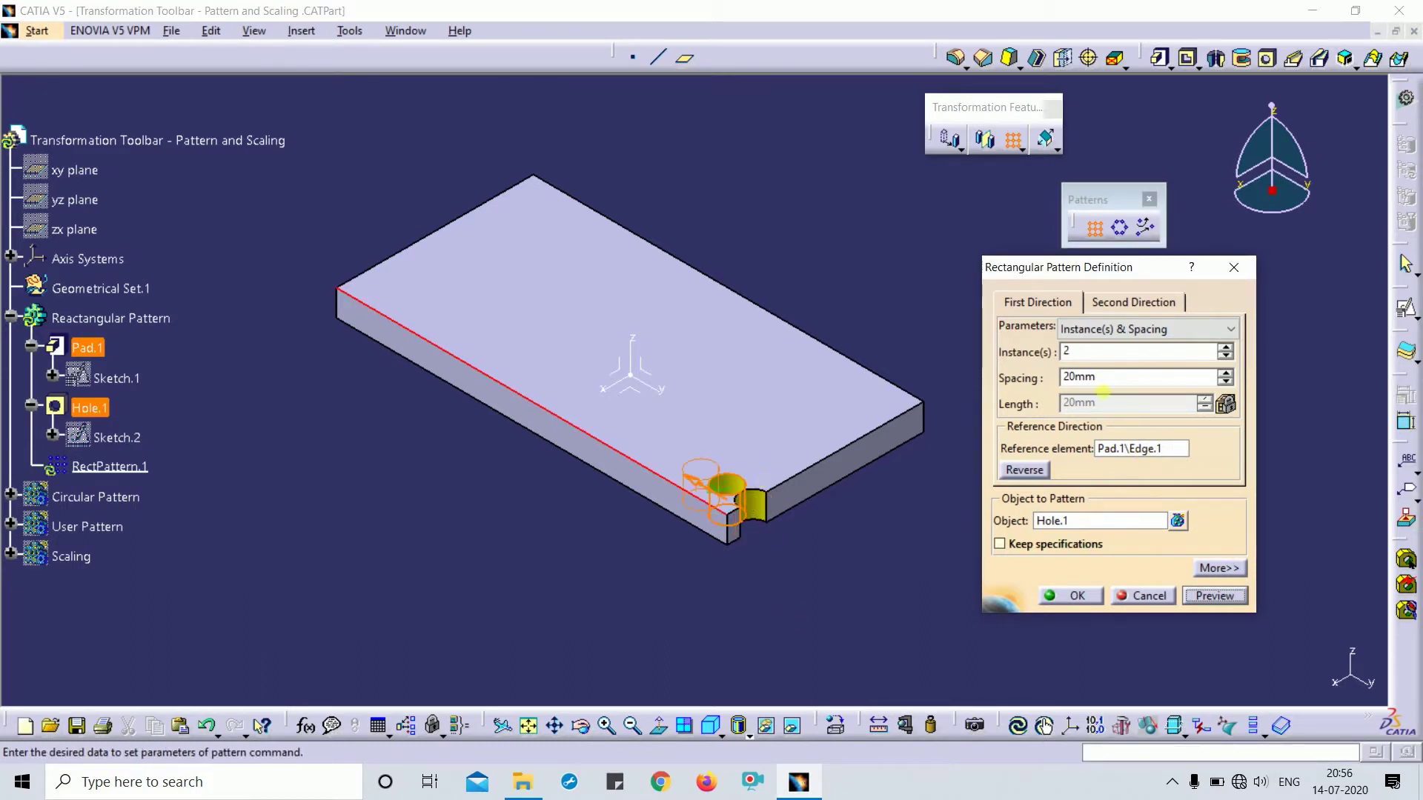
Switch the first direction's parameters to Instance(s) & Length
click(1094, 331)
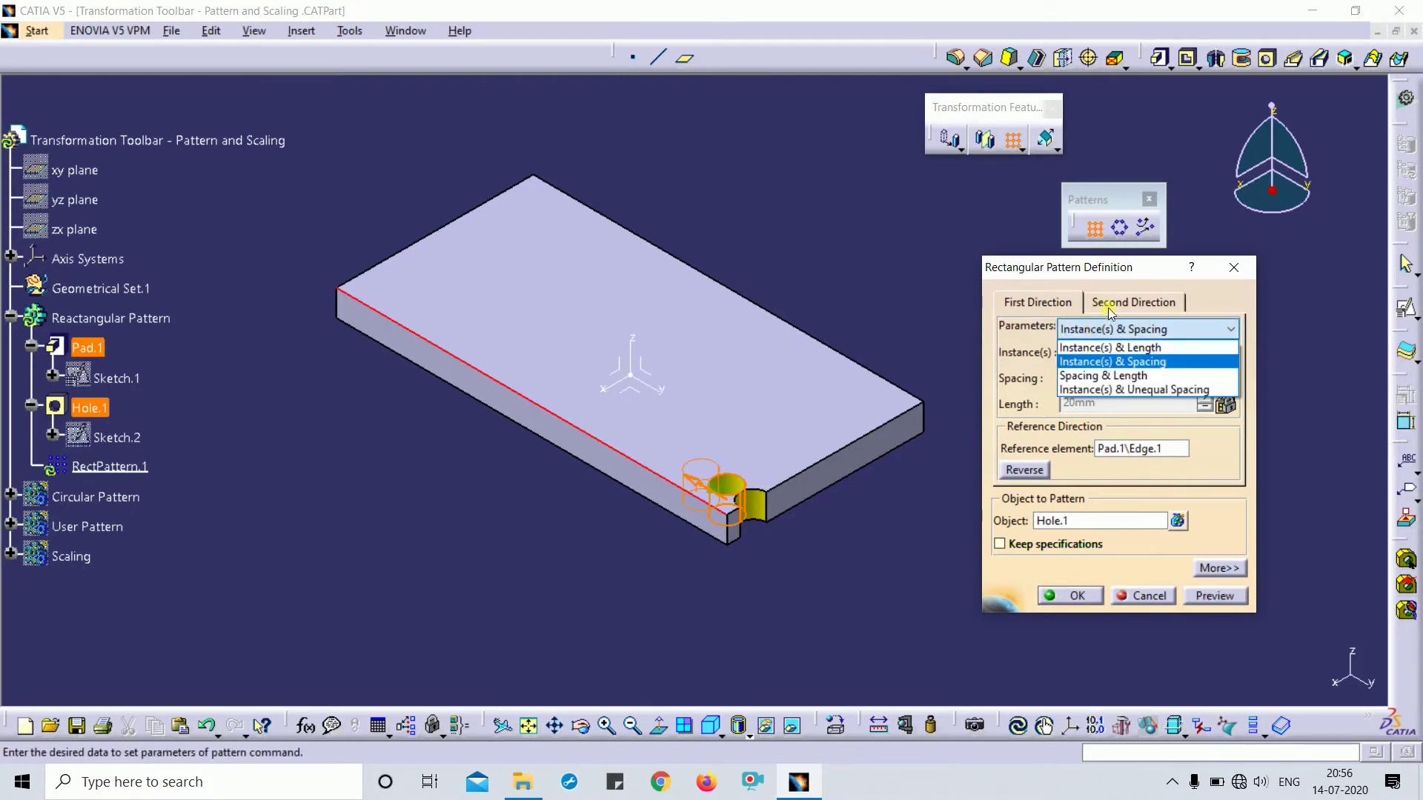
click(1110, 329)
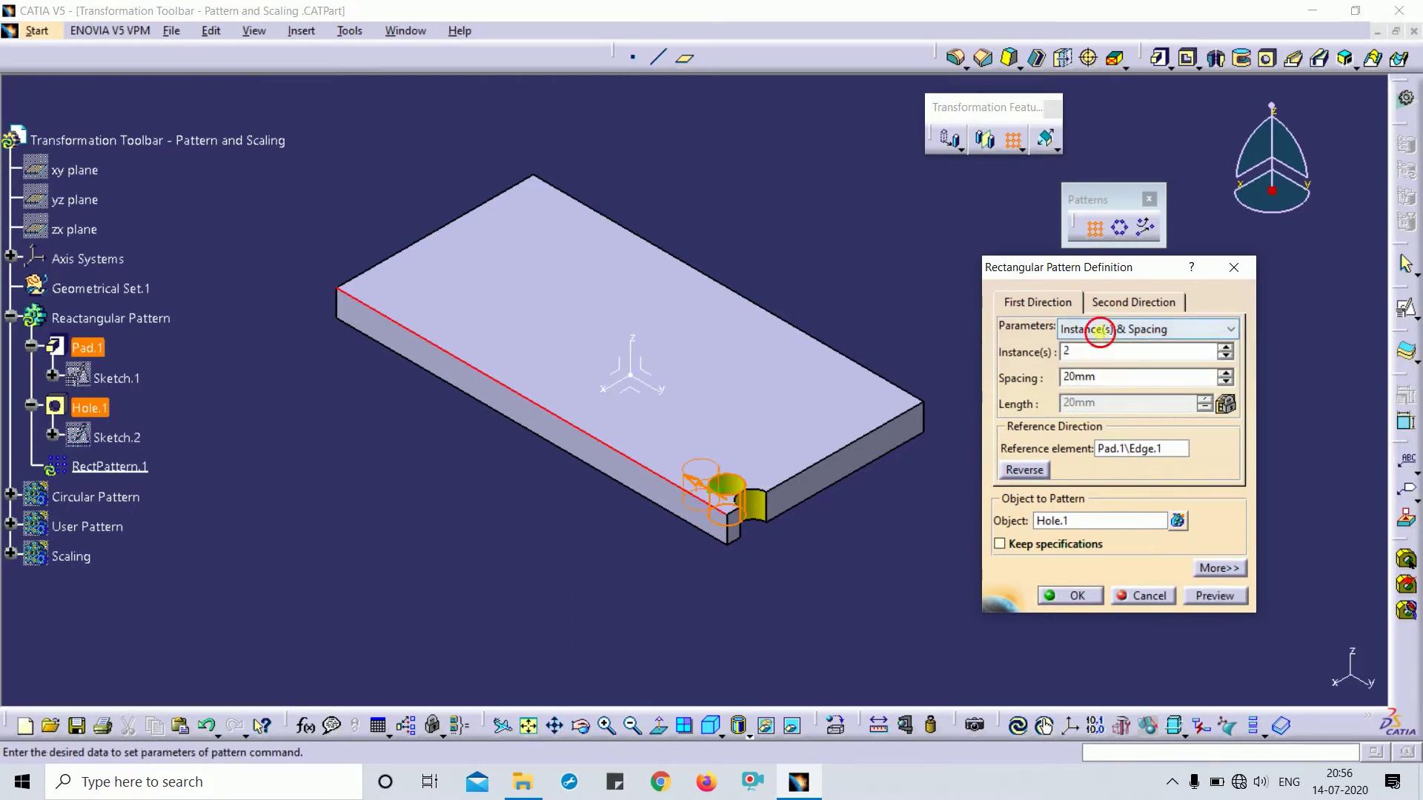
click(1094, 331)
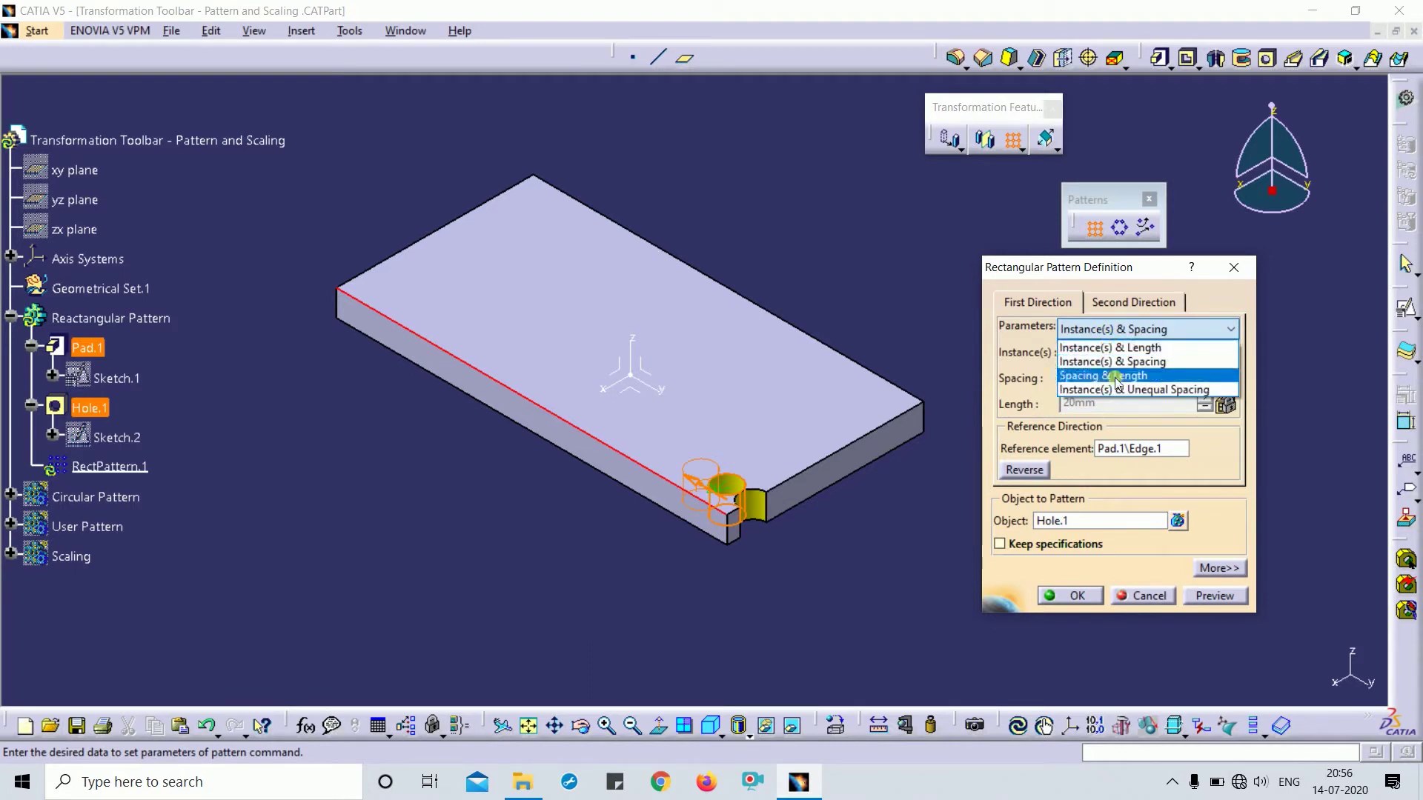
click(1122, 348)
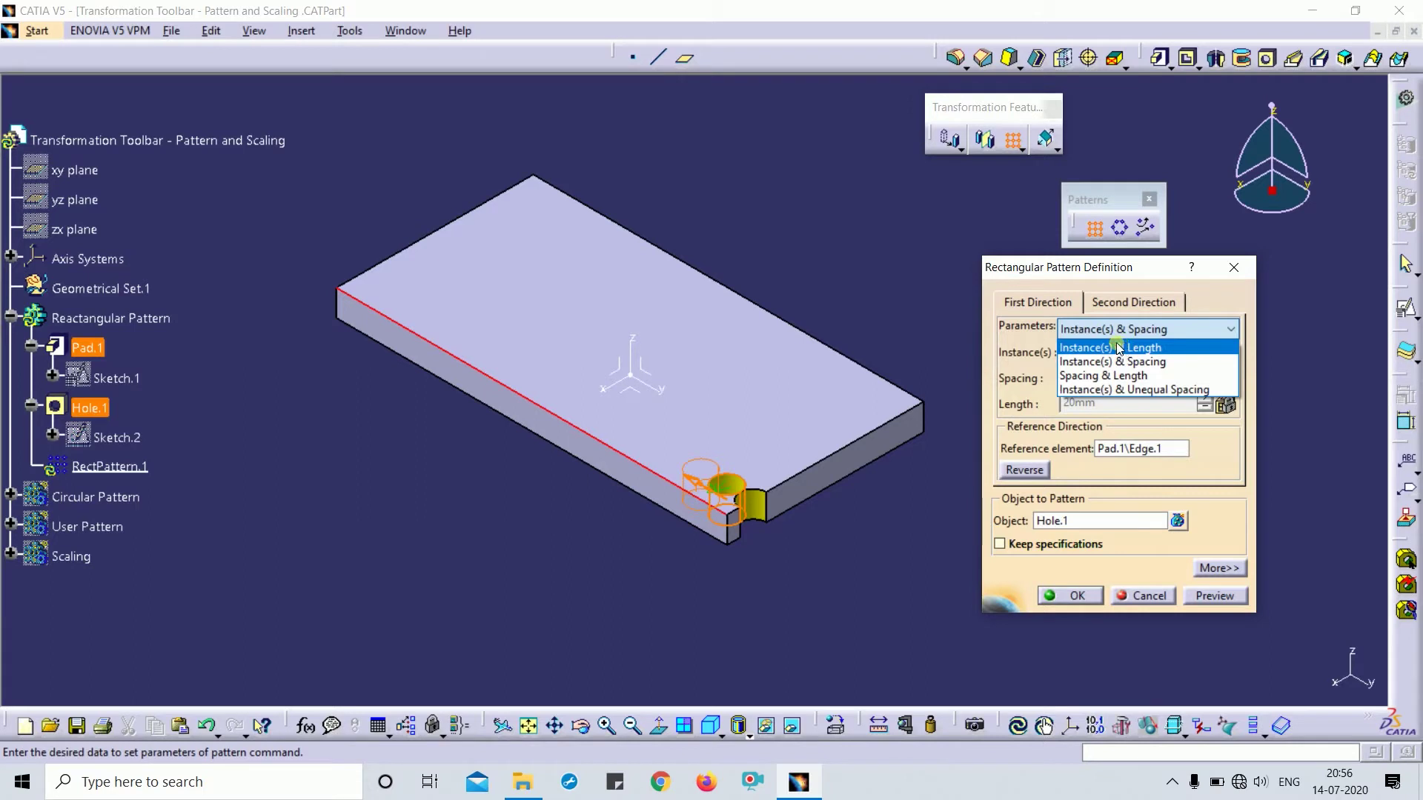
click(1169, 348)
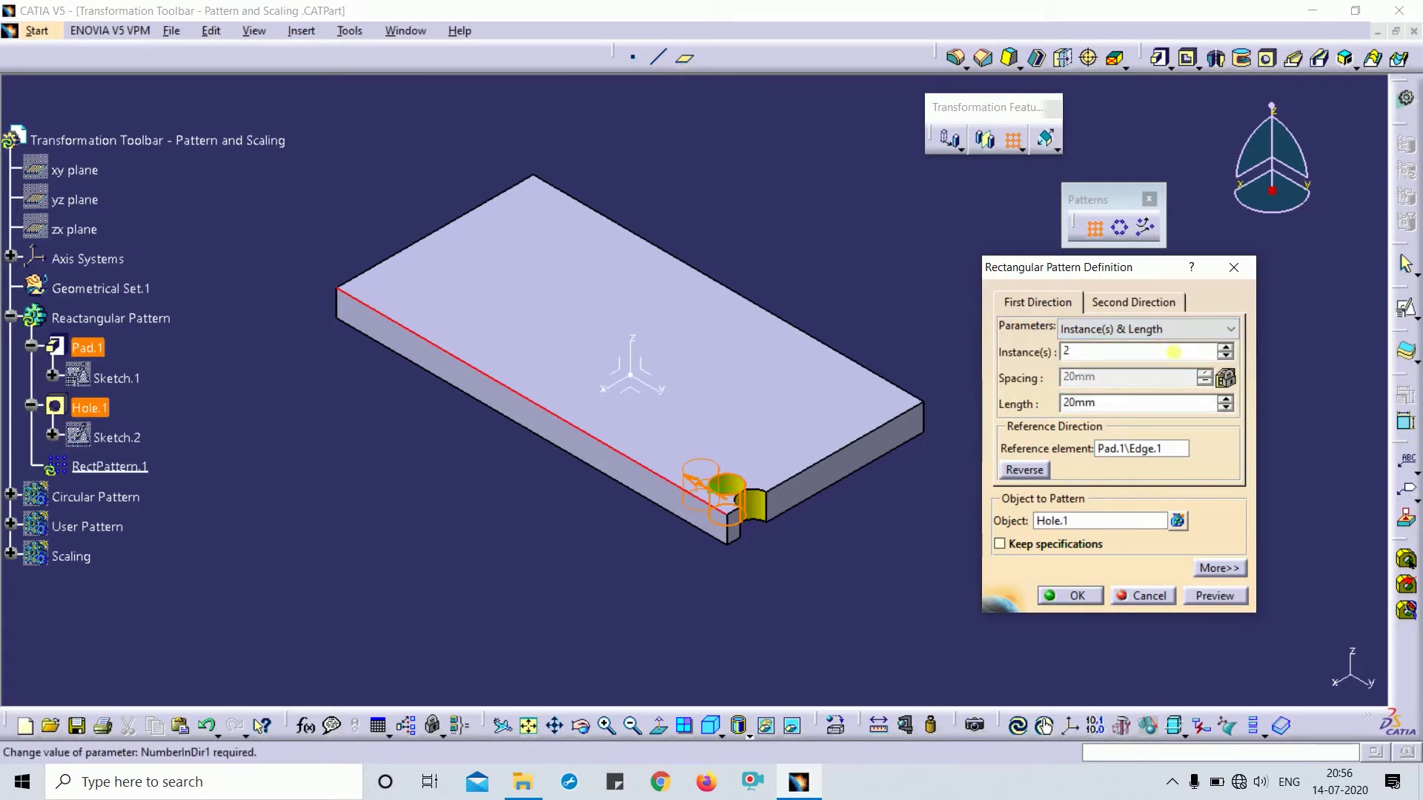
Set the hole pattern to 5 instances over a 100 mm length, preview it and create the pattern
double_click(1090, 359)
text(5)
click(1118, 404)
double_click(1118, 404)
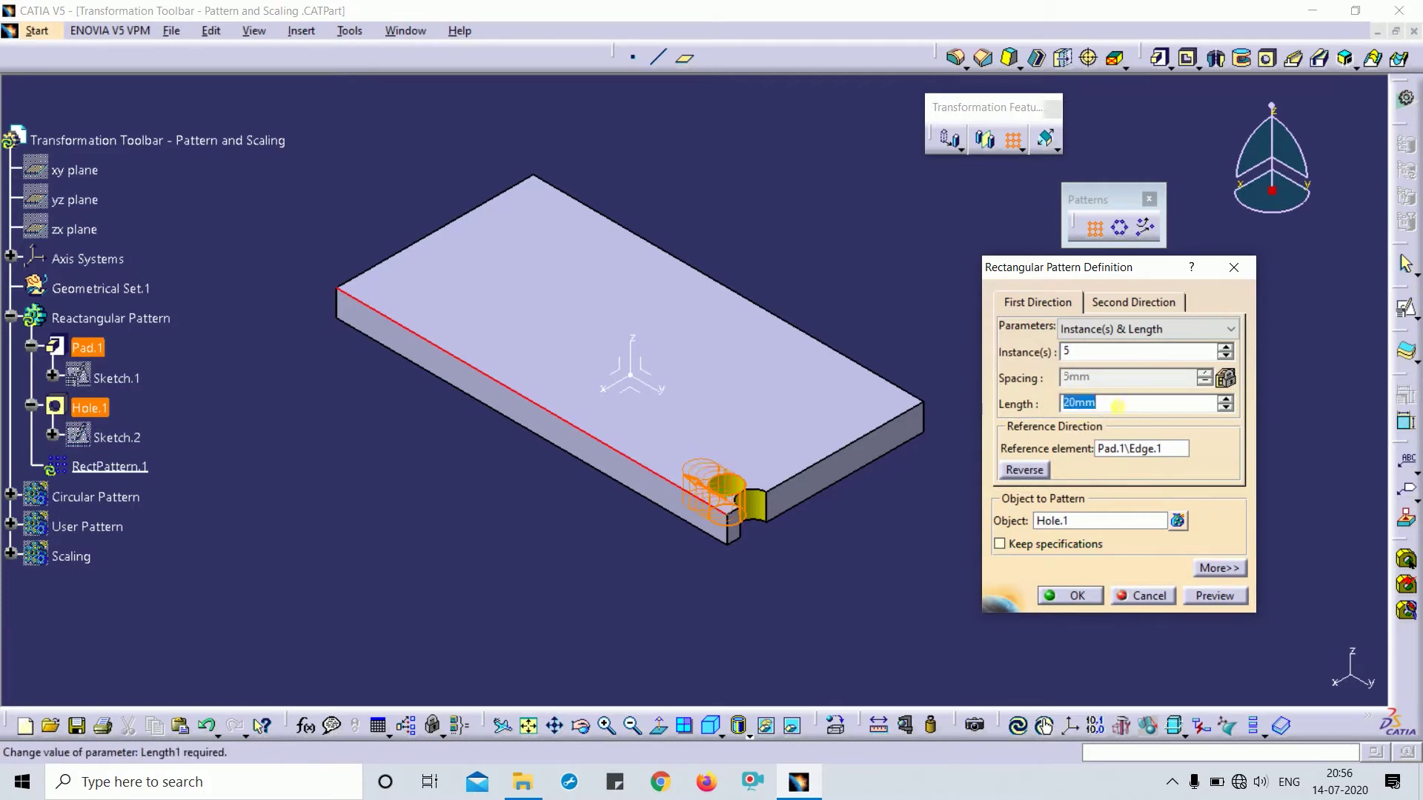
text(100)
key(Tab)
click(1216, 596)
middle_drag(799, 637, 795, 612)
middle_drag(882, 561, 871, 526)
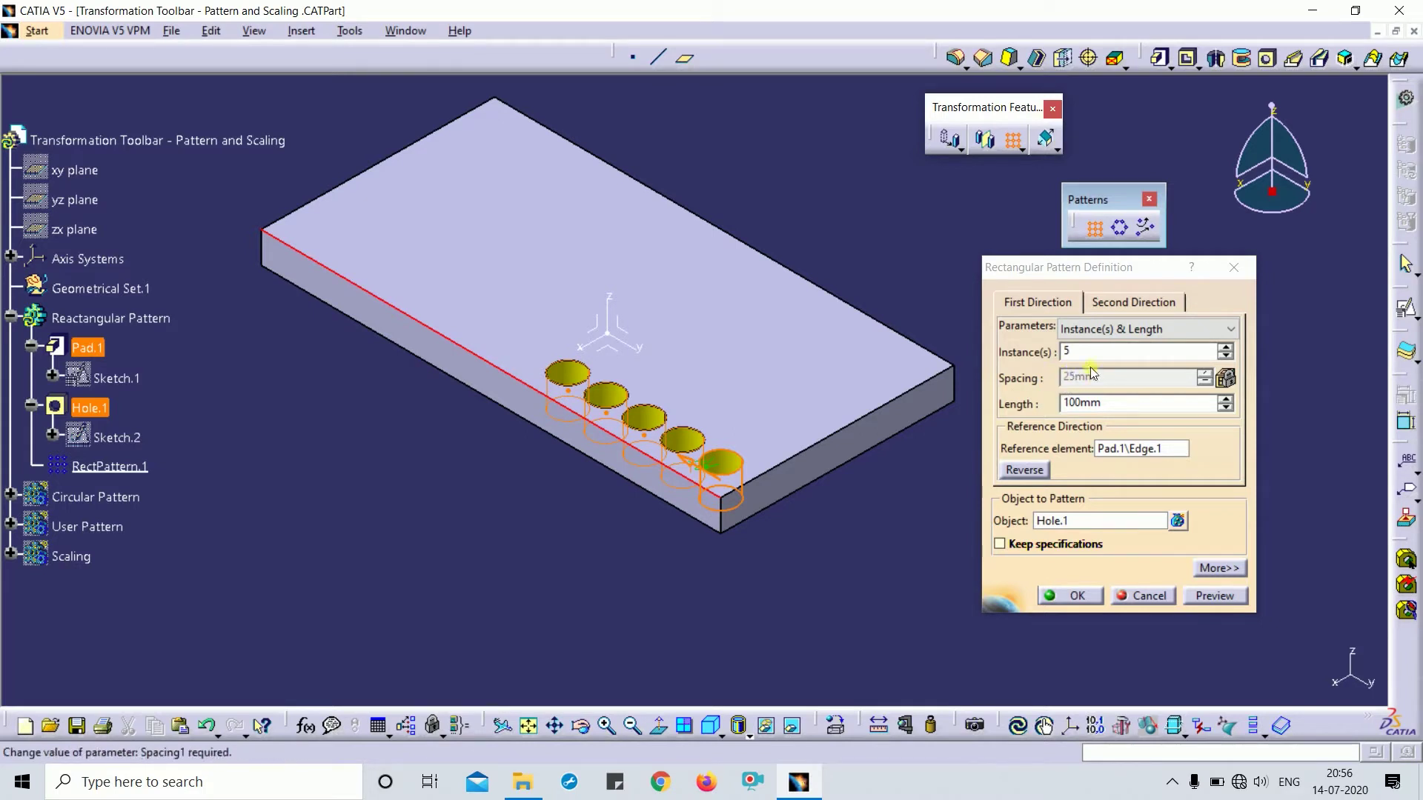
click(1075, 597)
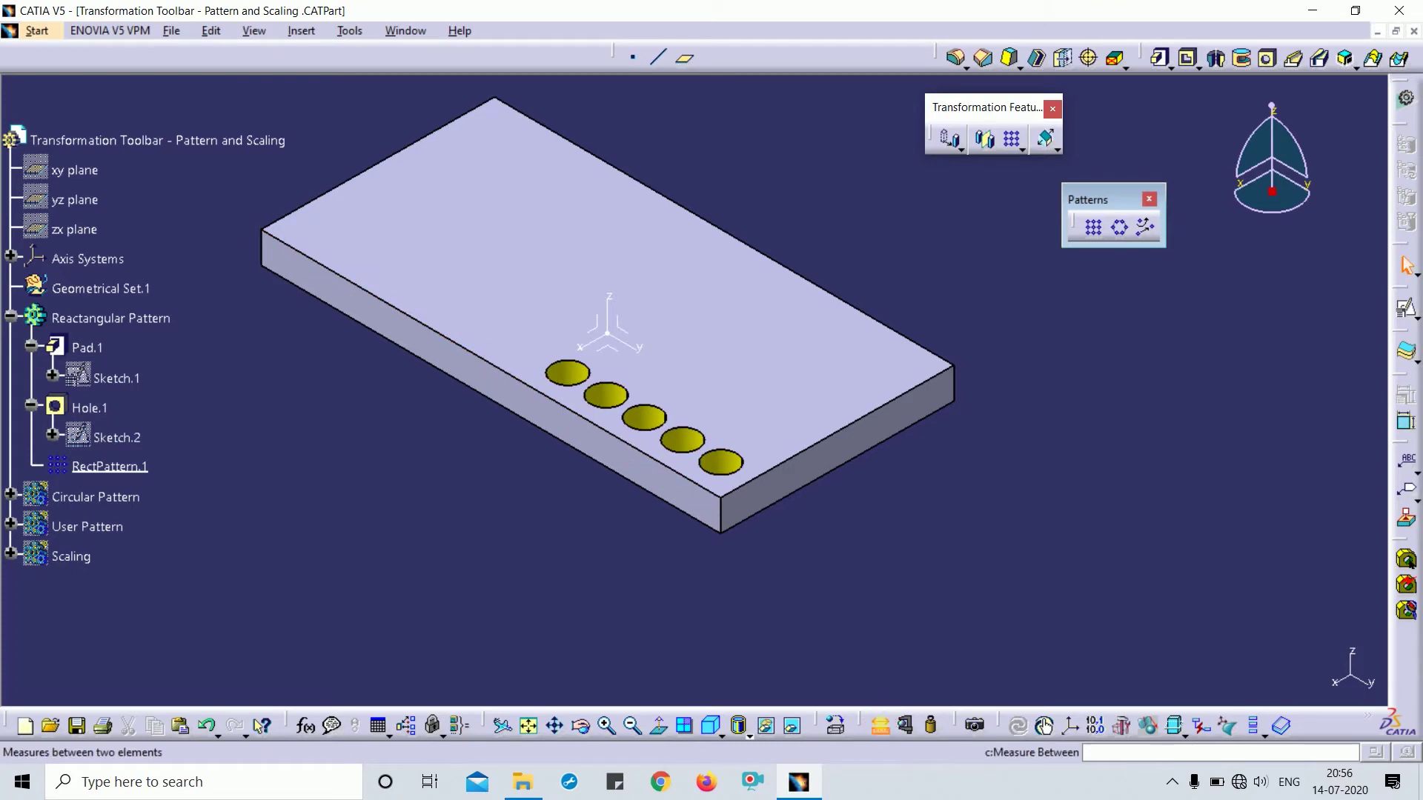
Measure the distance between the axes of the first and last holes in the patterned row
click(881, 725)
click(567, 372)
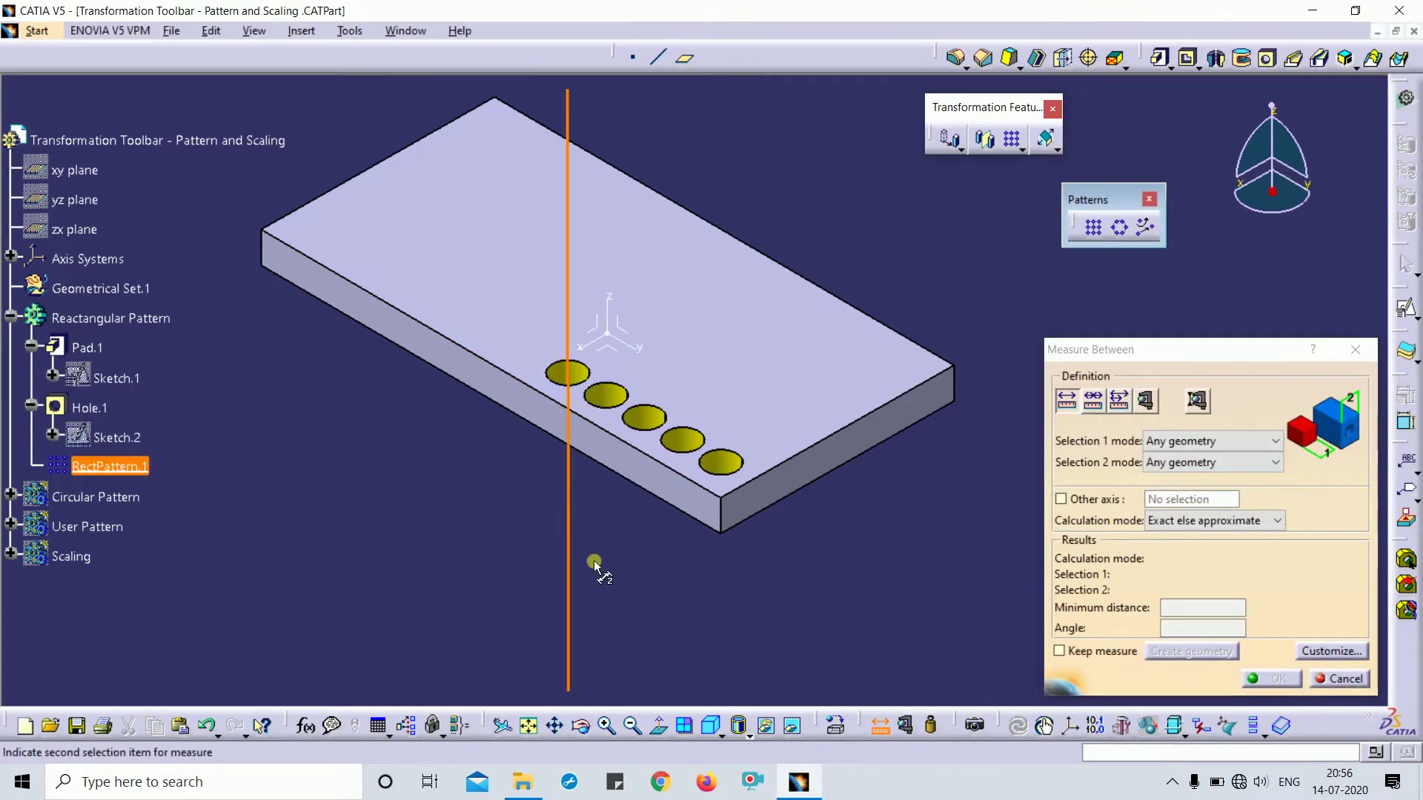
click(720, 461)
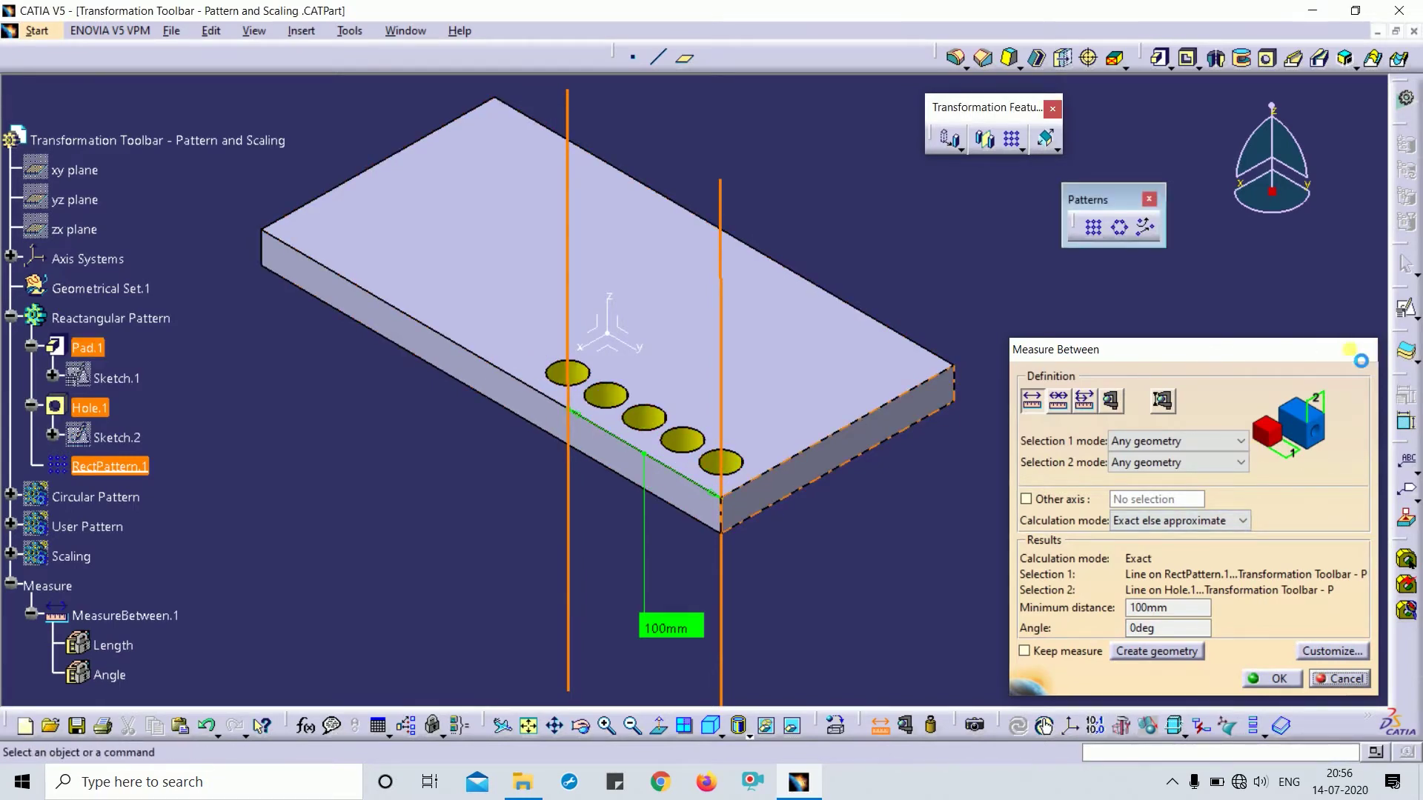
click(1353, 352)
Measure the distances between neighbouring hole axes at several places along the patterned row, and close the measurement
click(879, 726)
click(736, 472)
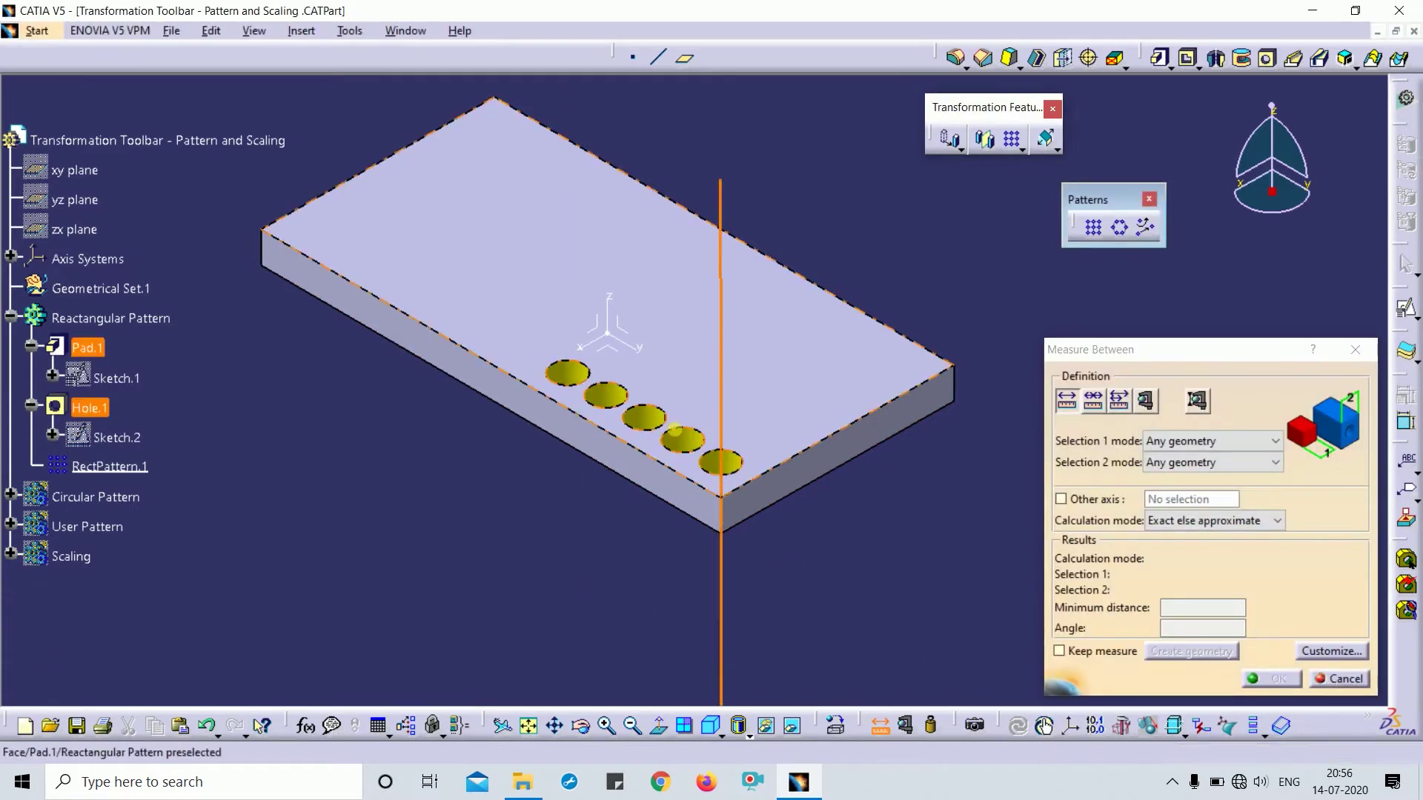
click(682, 441)
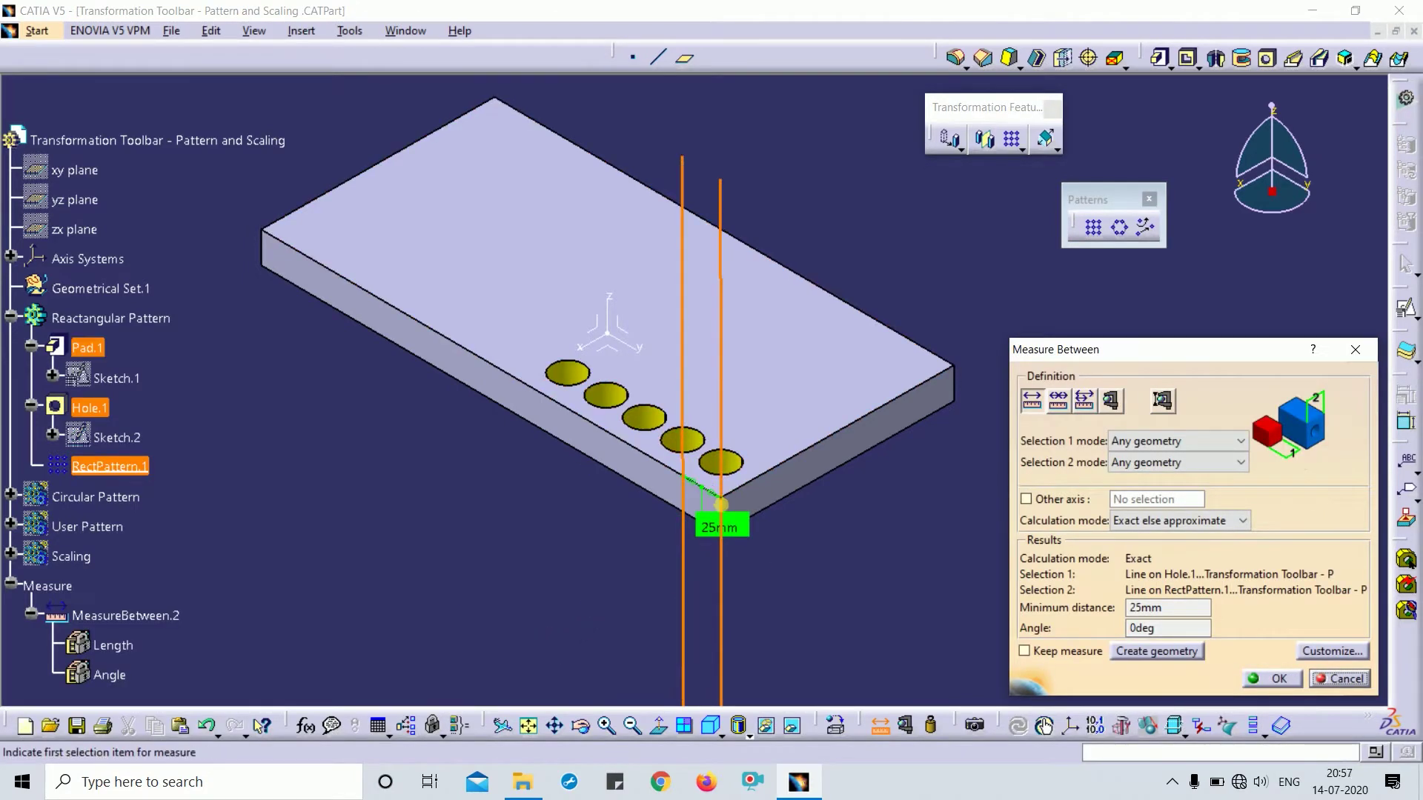
click(645, 417)
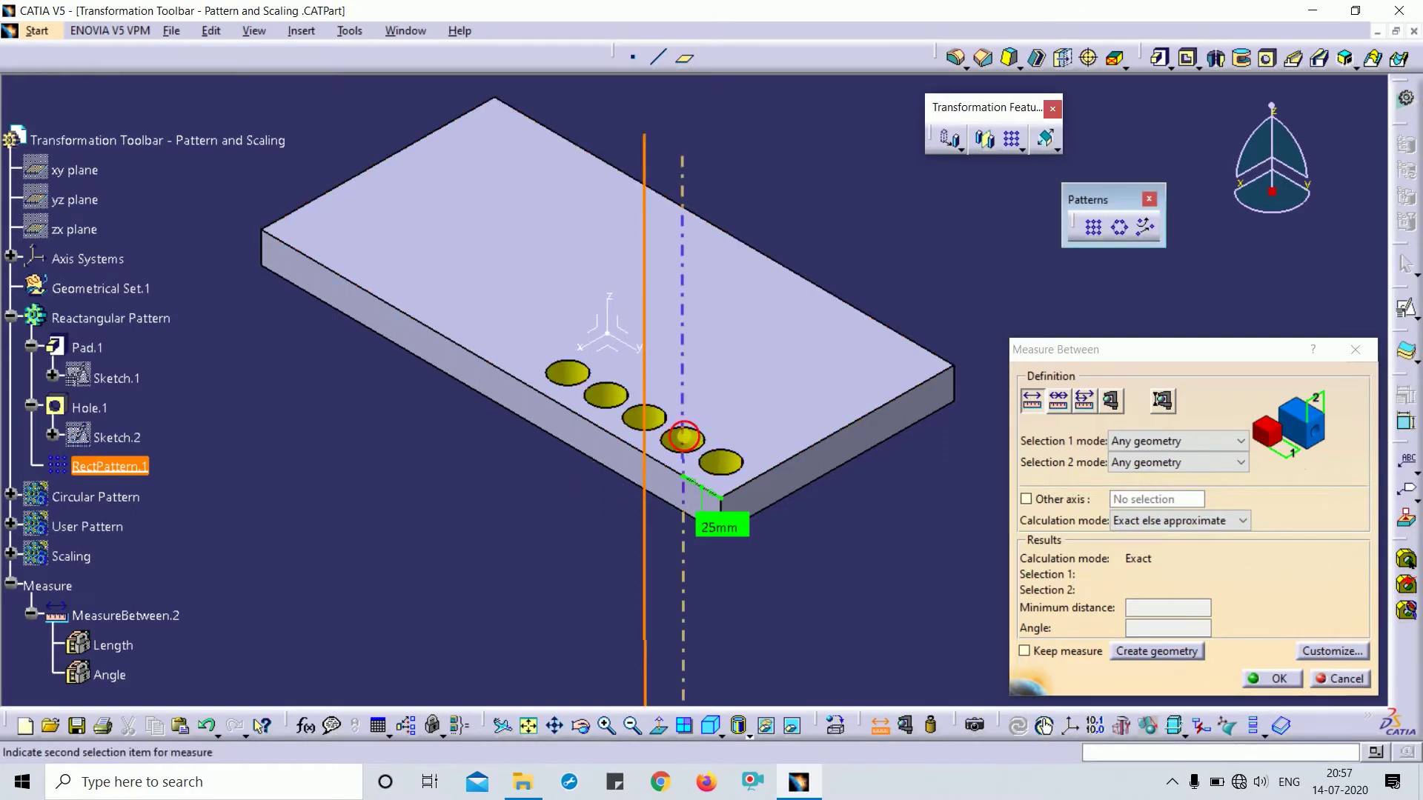
click(673, 443)
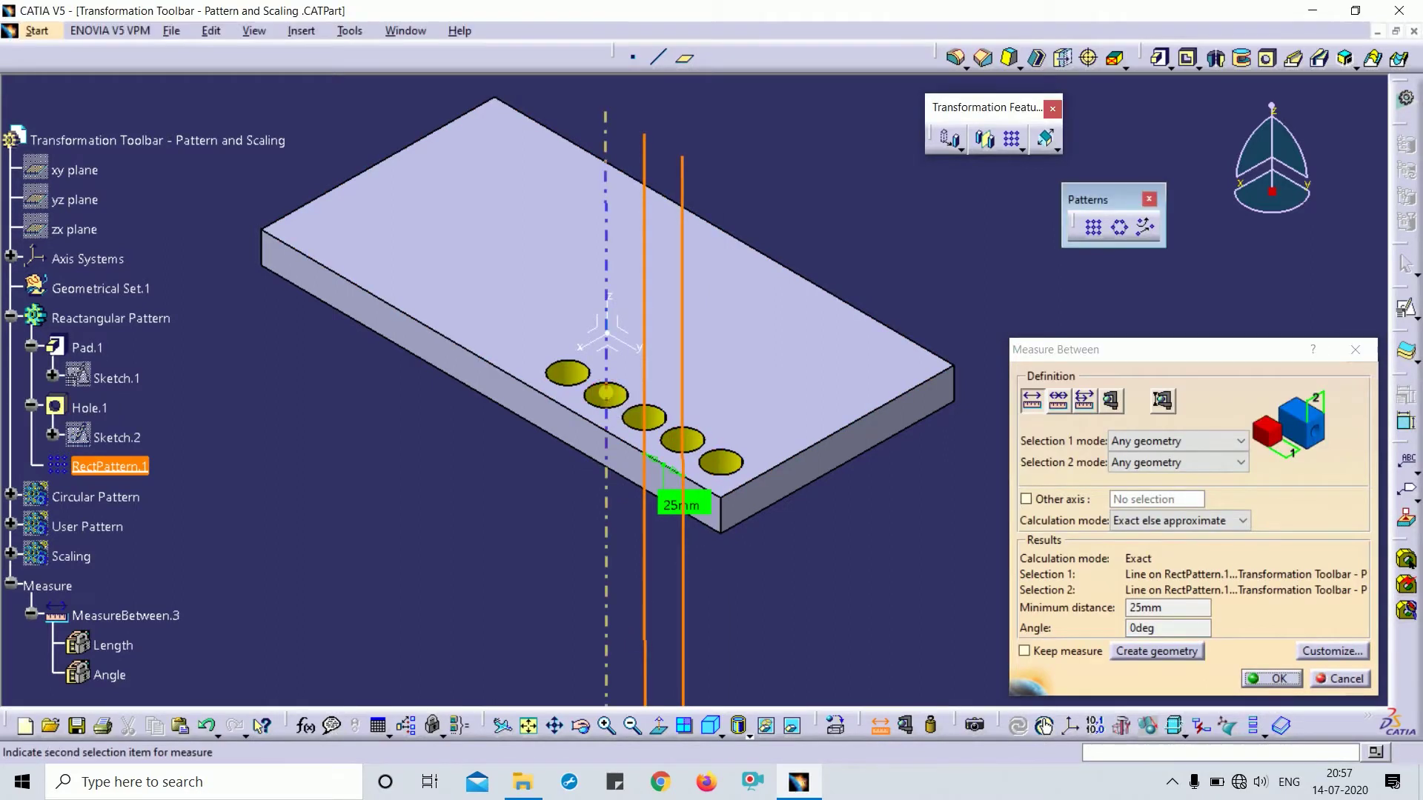
click(606, 395)
click(568, 372)
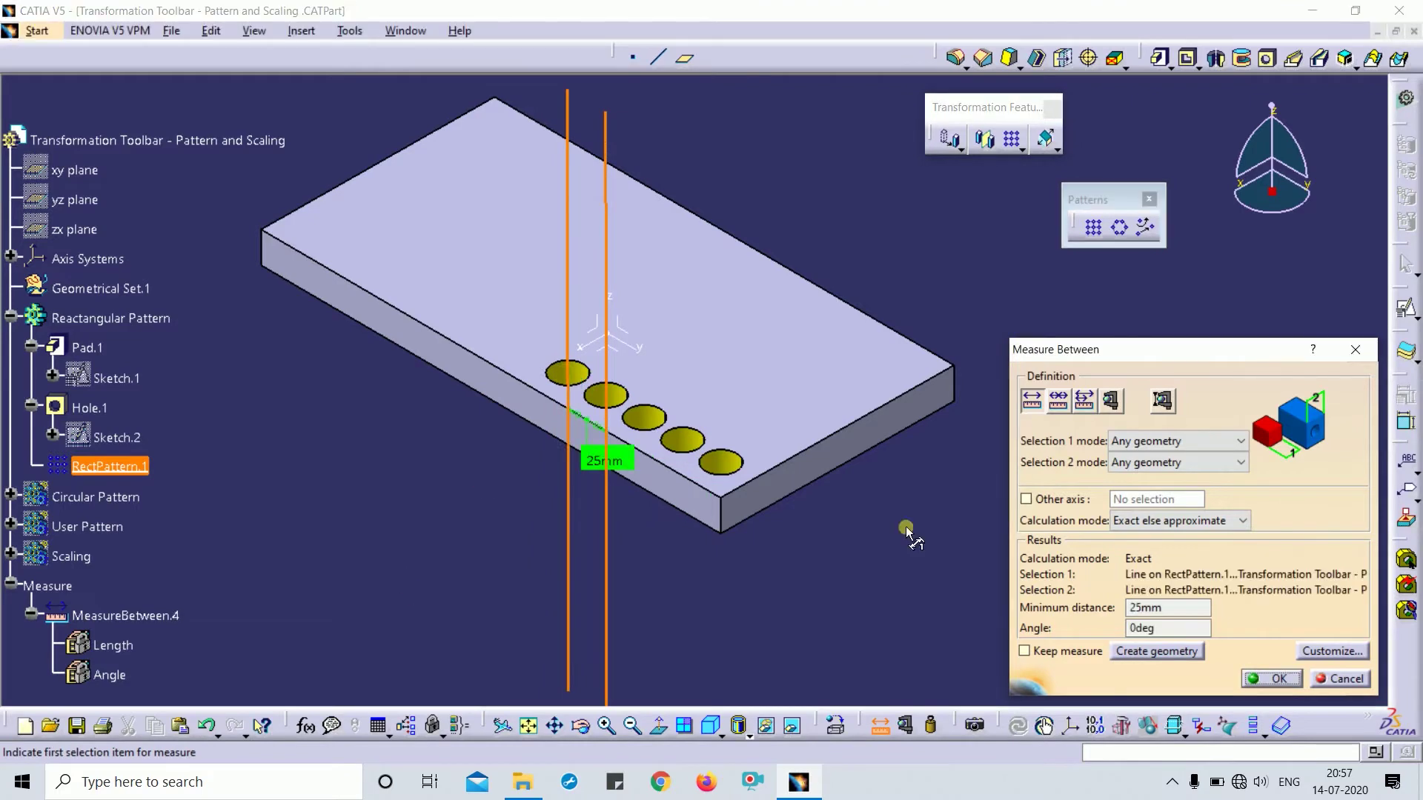
click(1290, 679)
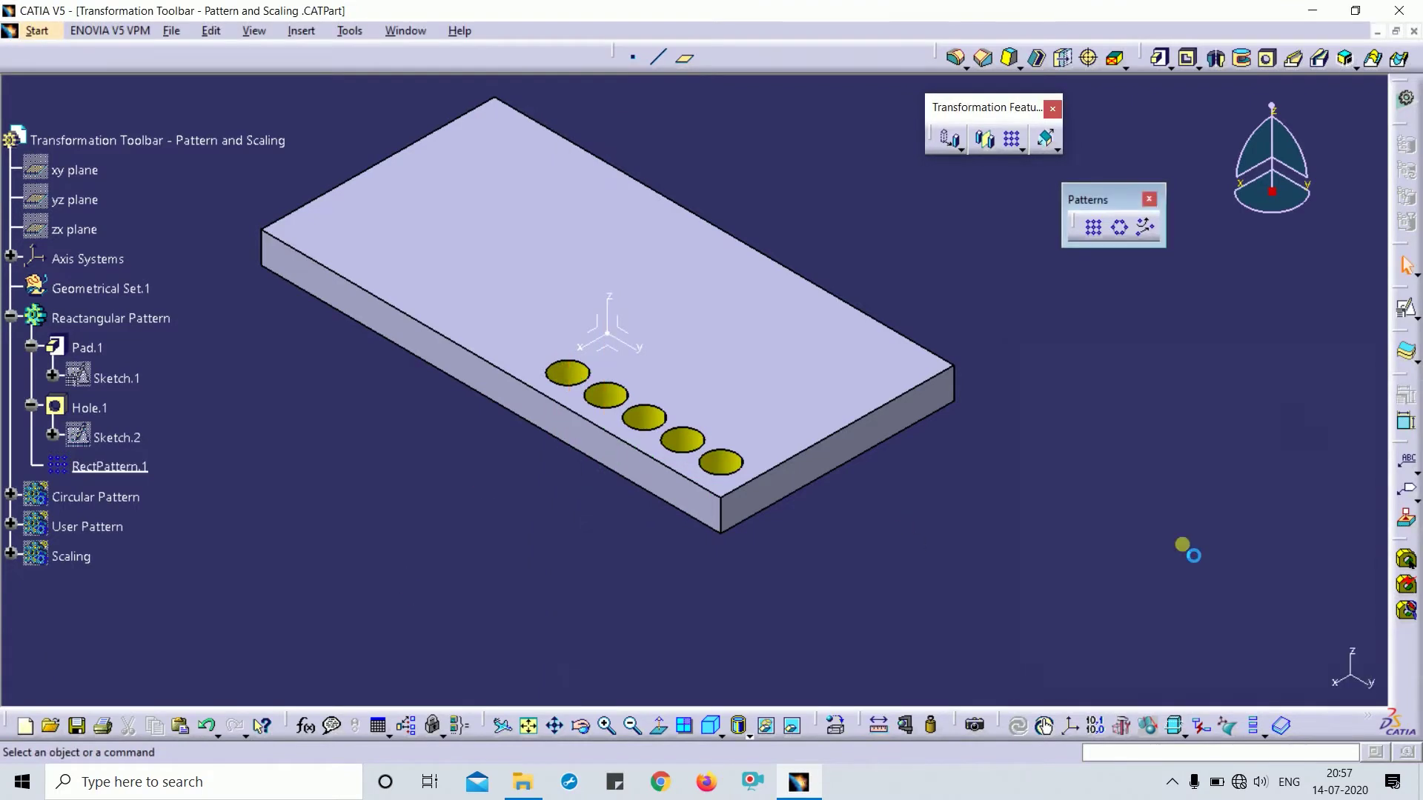
Open the rectangular hole pattern for editing and switch the first direction's parameters to Instance(s) & Spacing
double_click(115, 469)
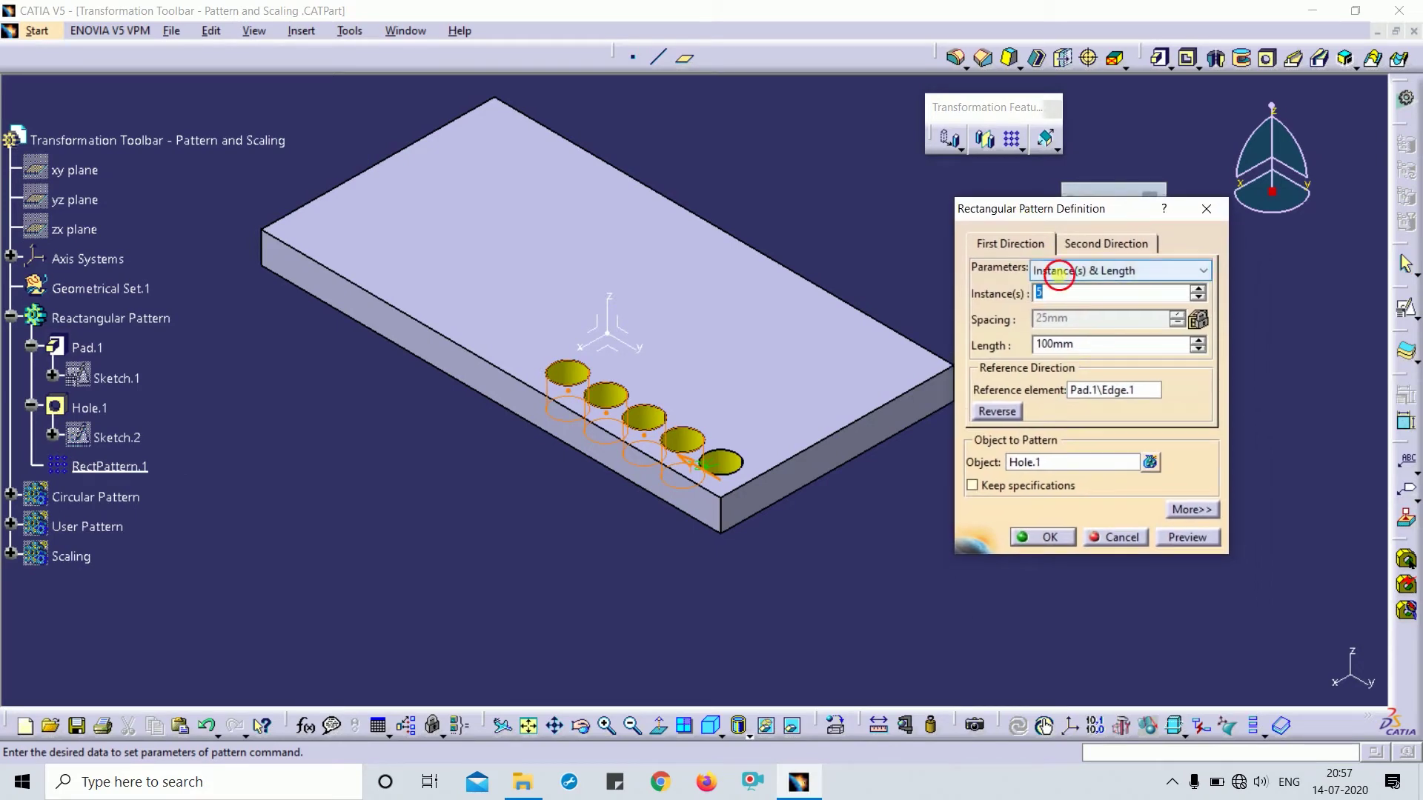
click(1061, 276)
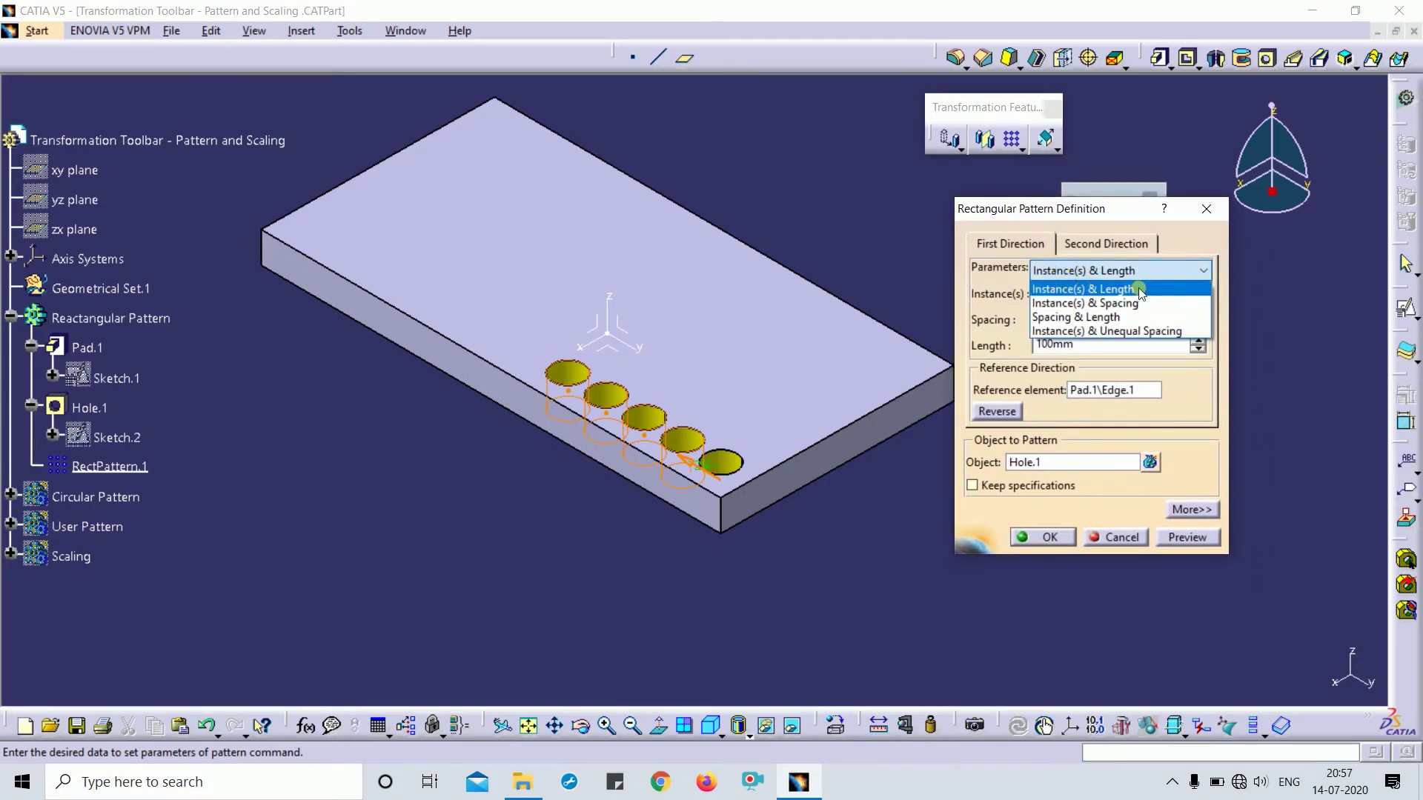
click(1065, 305)
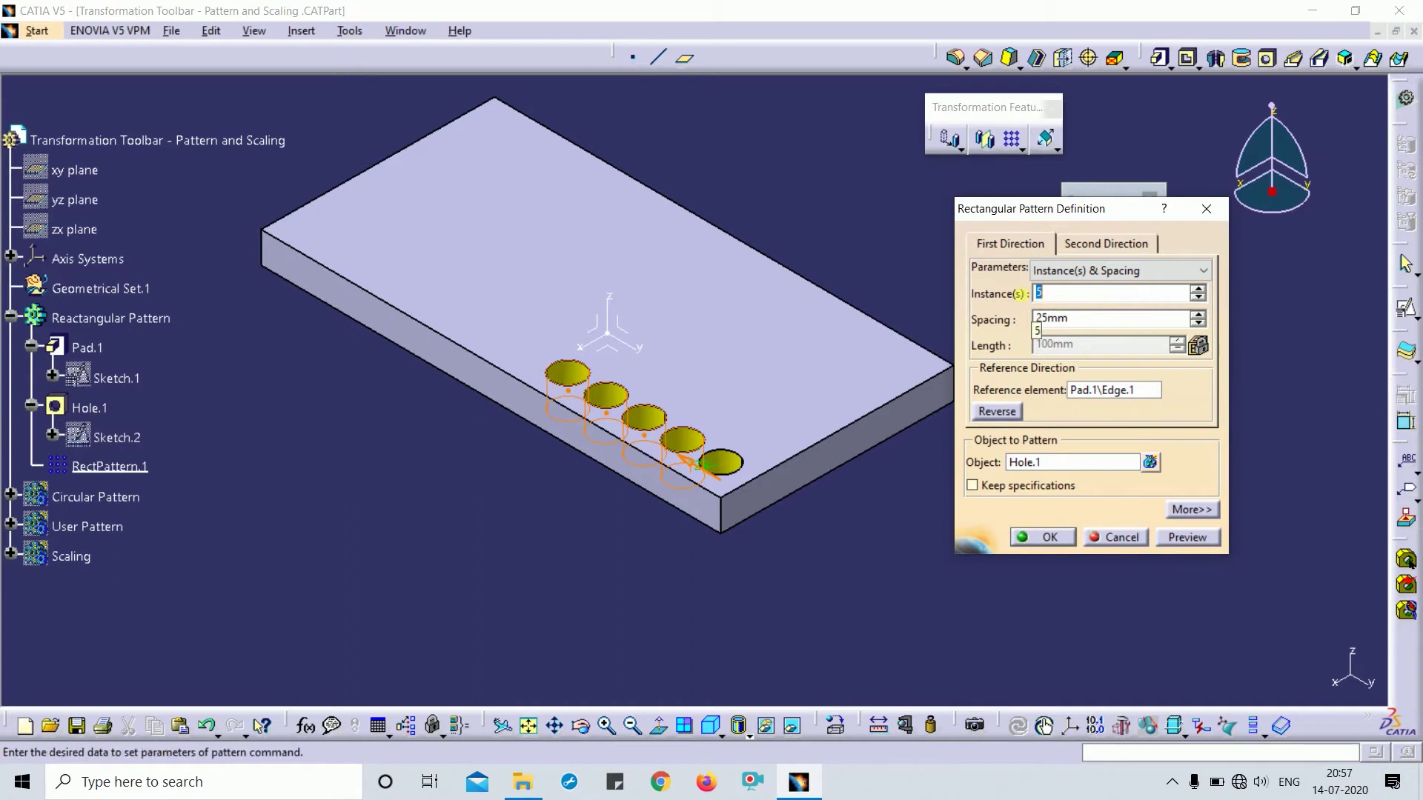
double_click(1096, 317)
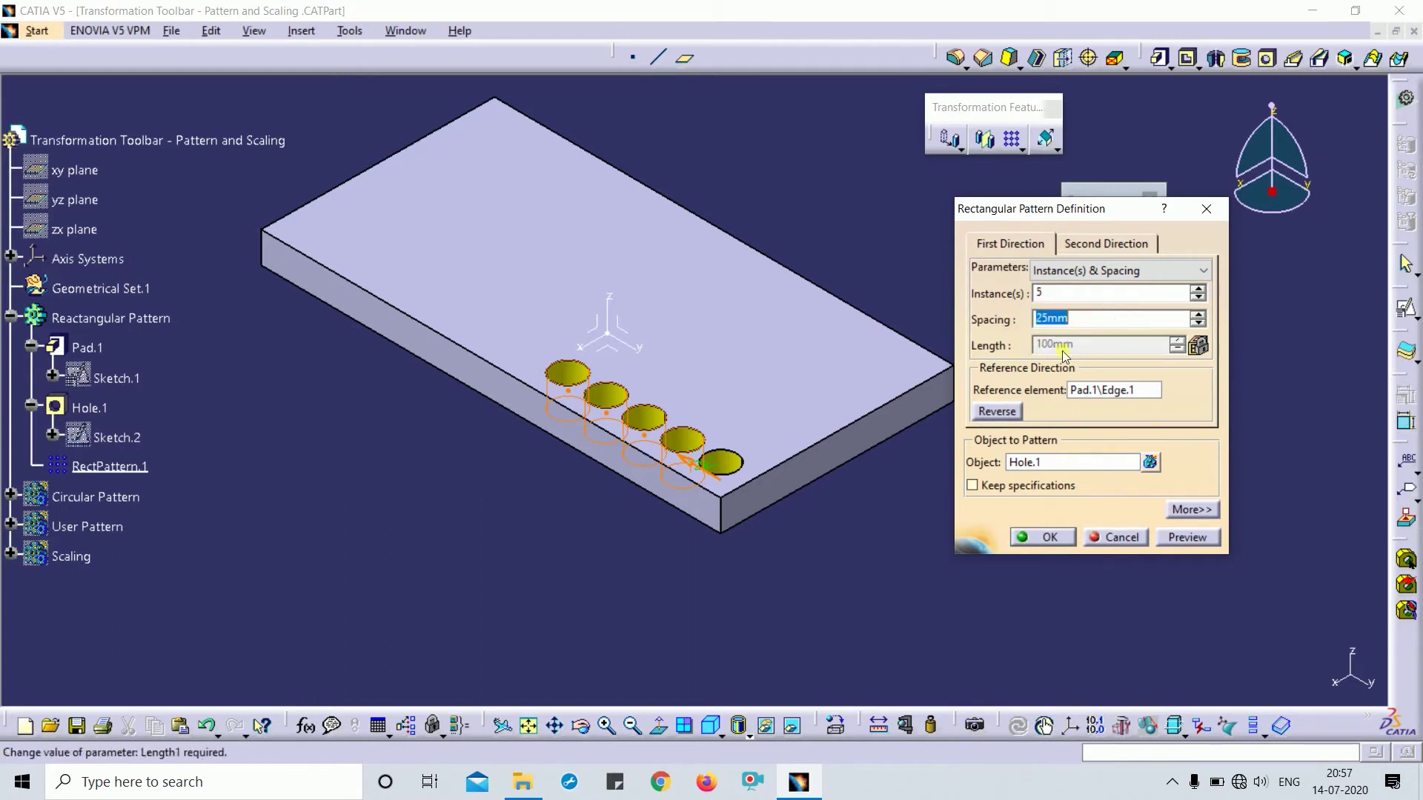
Switch the first direction's parameters to Spacing & Length
click(1085, 272)
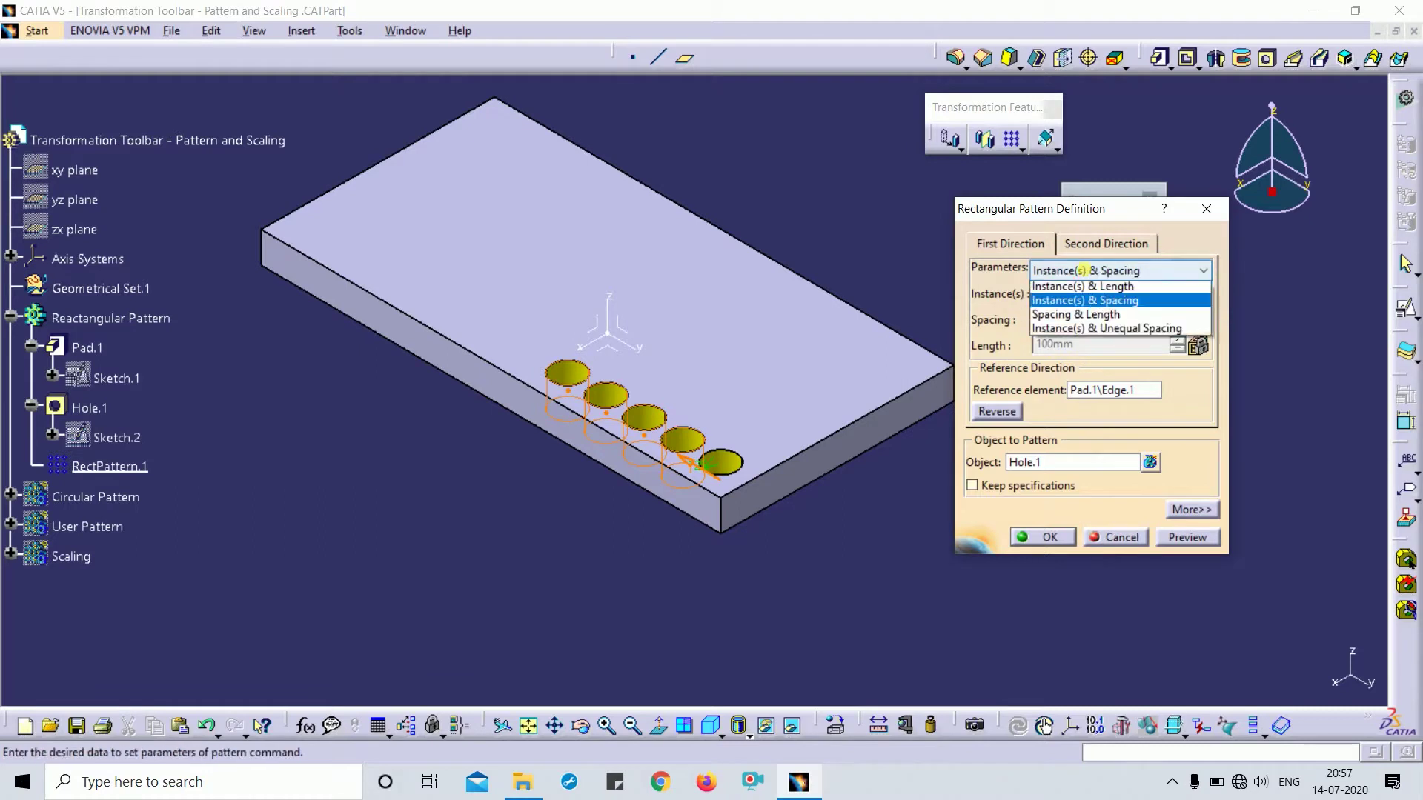
click(1068, 319)
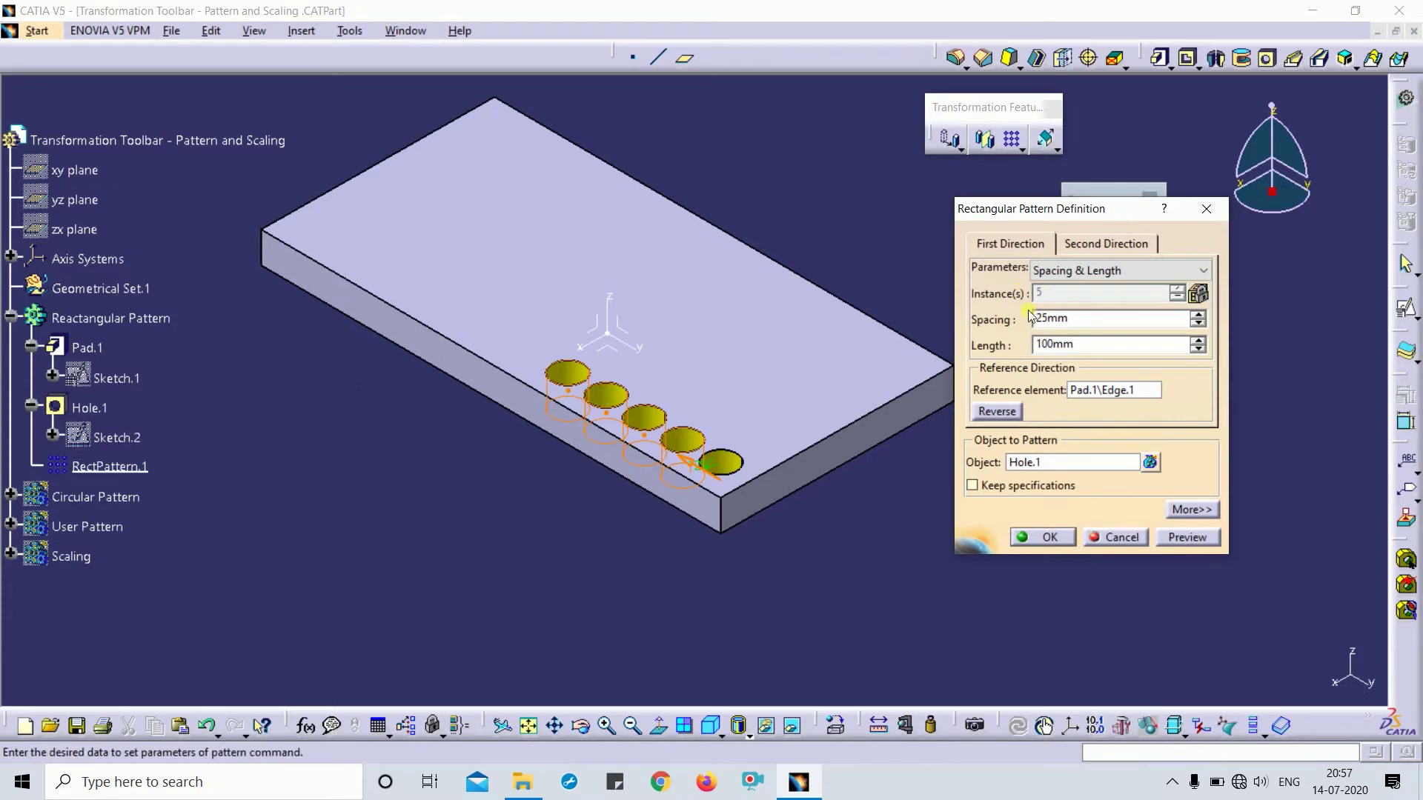
key(Return)
key(Tab)
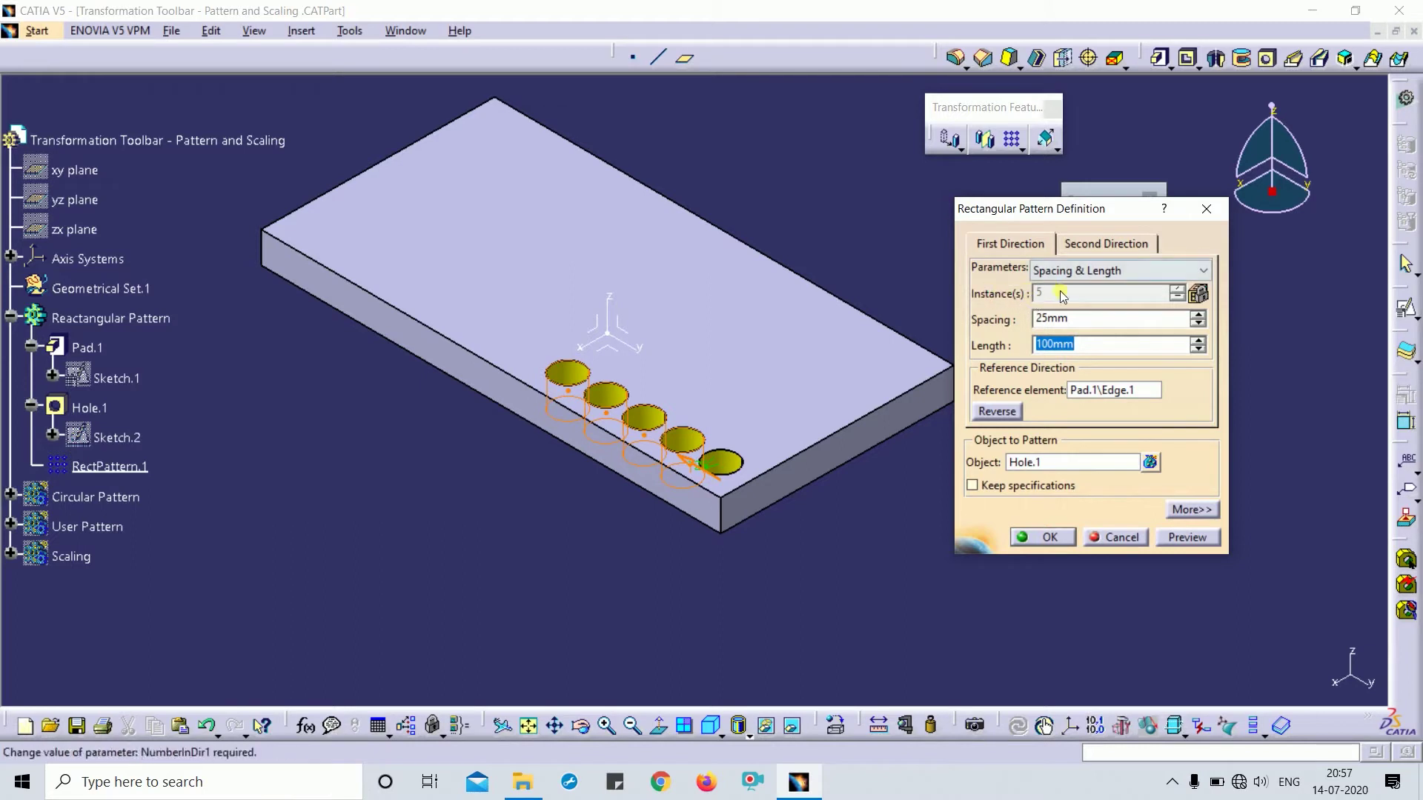
Switch the first direction to Instance(s) & Unequal Spacing, set the spacing after the original hole to 50 mm and preview it
click(1080, 273)
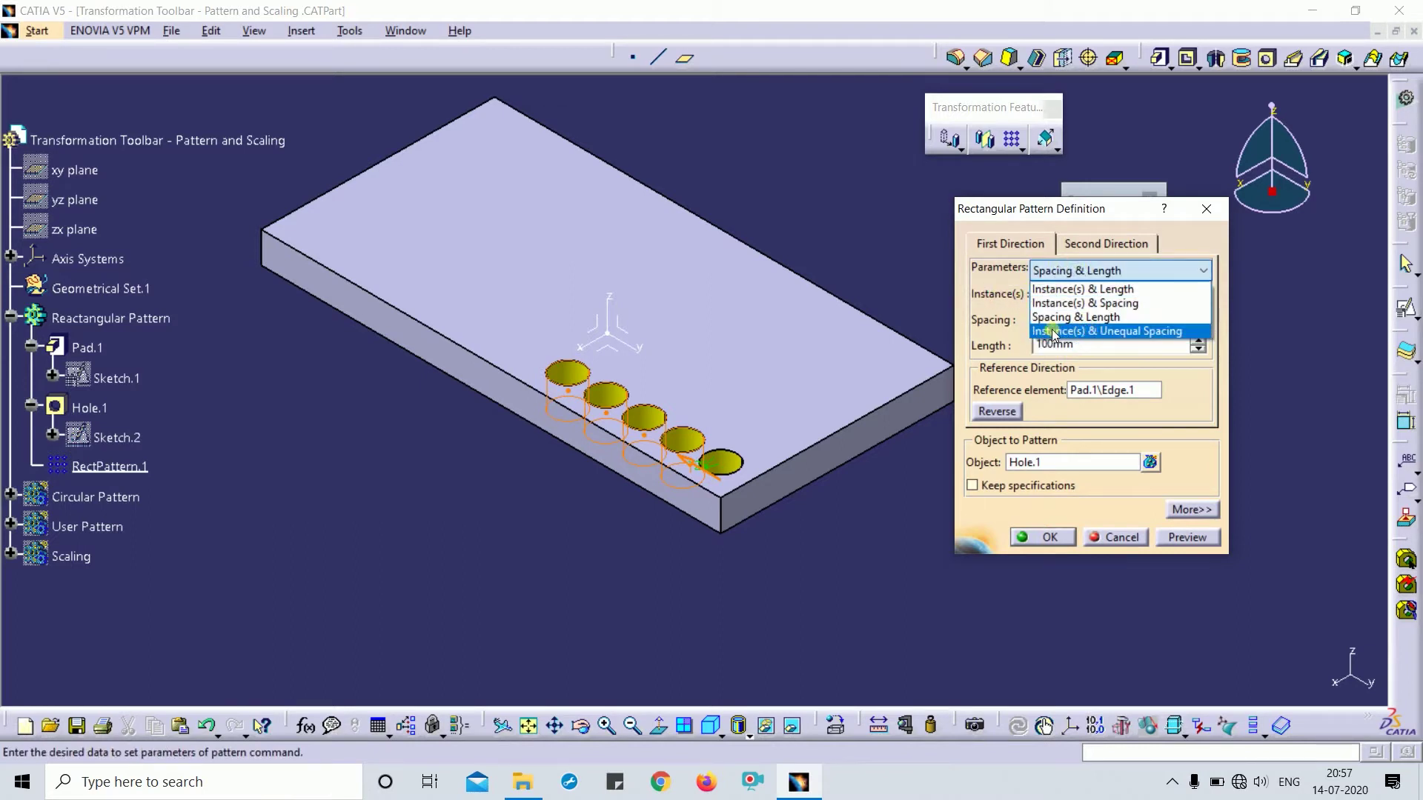
click(1109, 335)
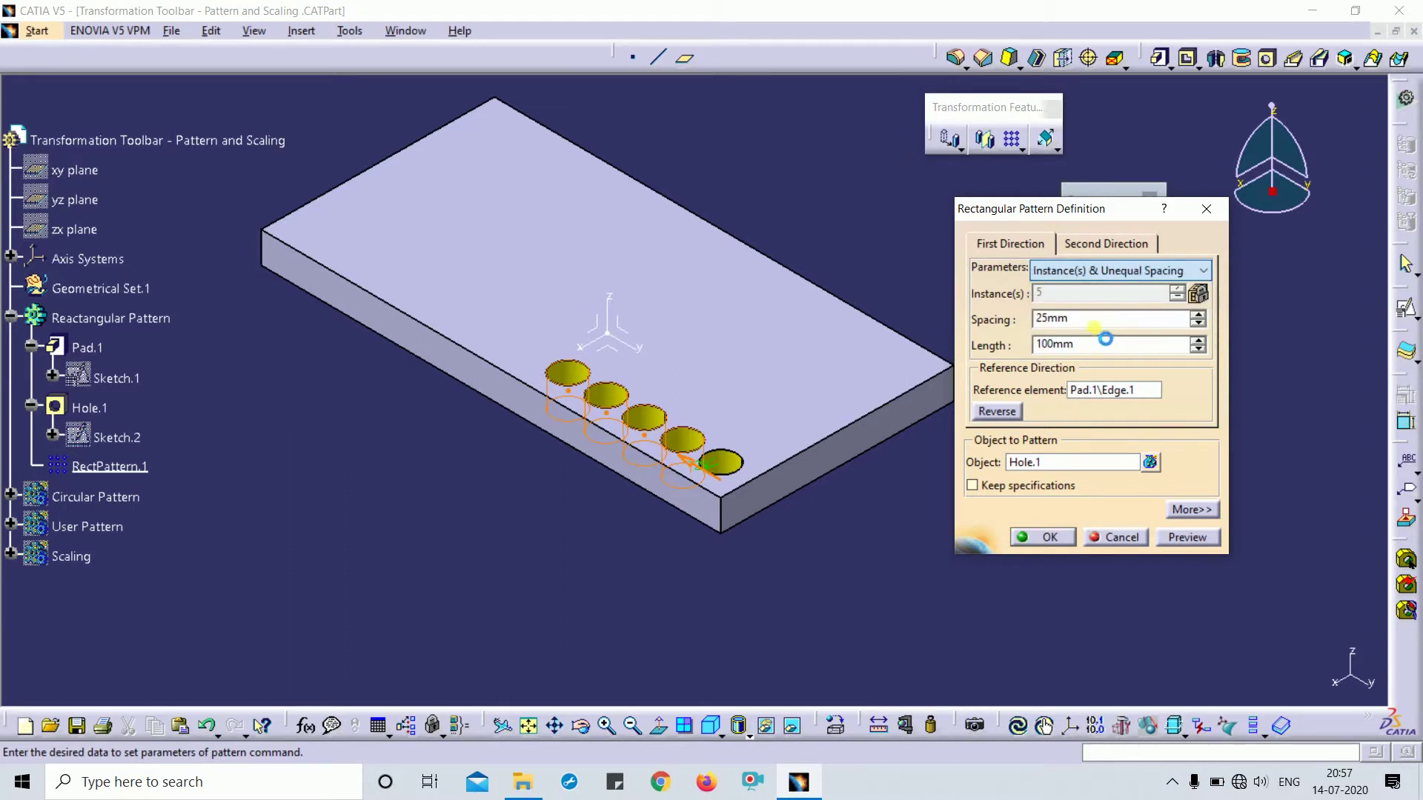
double_click(1066, 301)
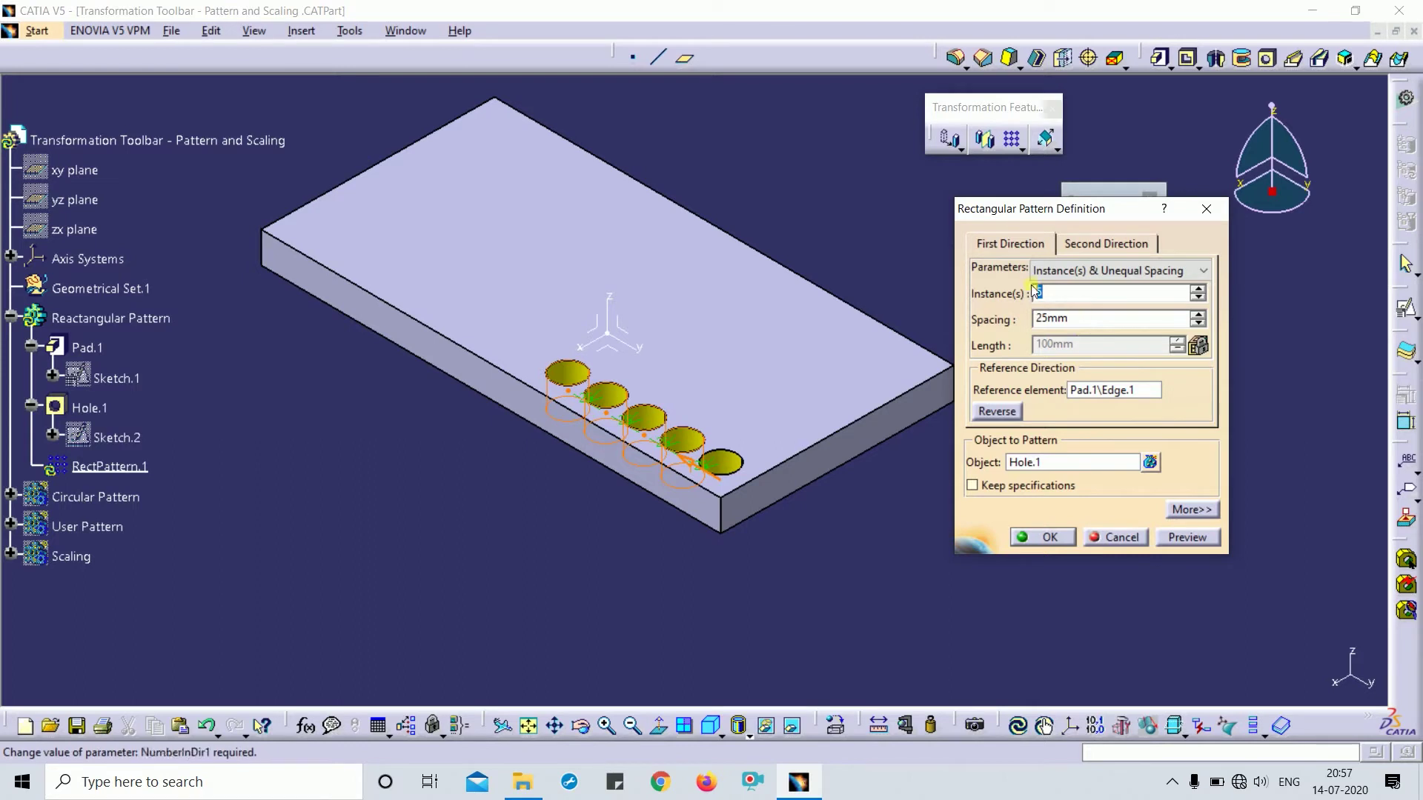
double_click(1087, 321)
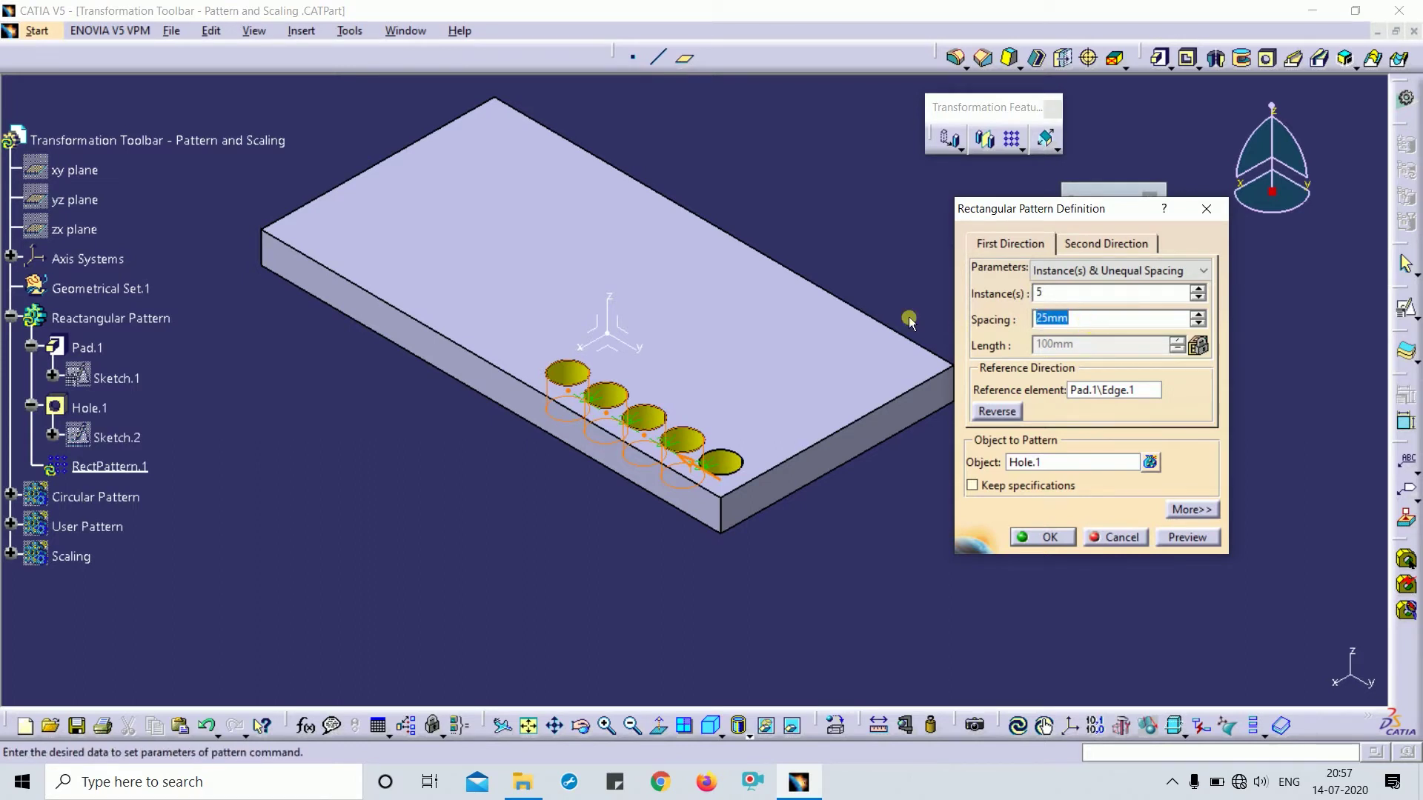
text(50)
click(1201, 539)
Set the individual spacing between the second and third hole instances to 30 mm
ctrl+middle_drag(487, 615, 540, 555)
middle_drag(621, 630, 610, 516)
ctrl+middle_drag(637, 465, 641, 416)
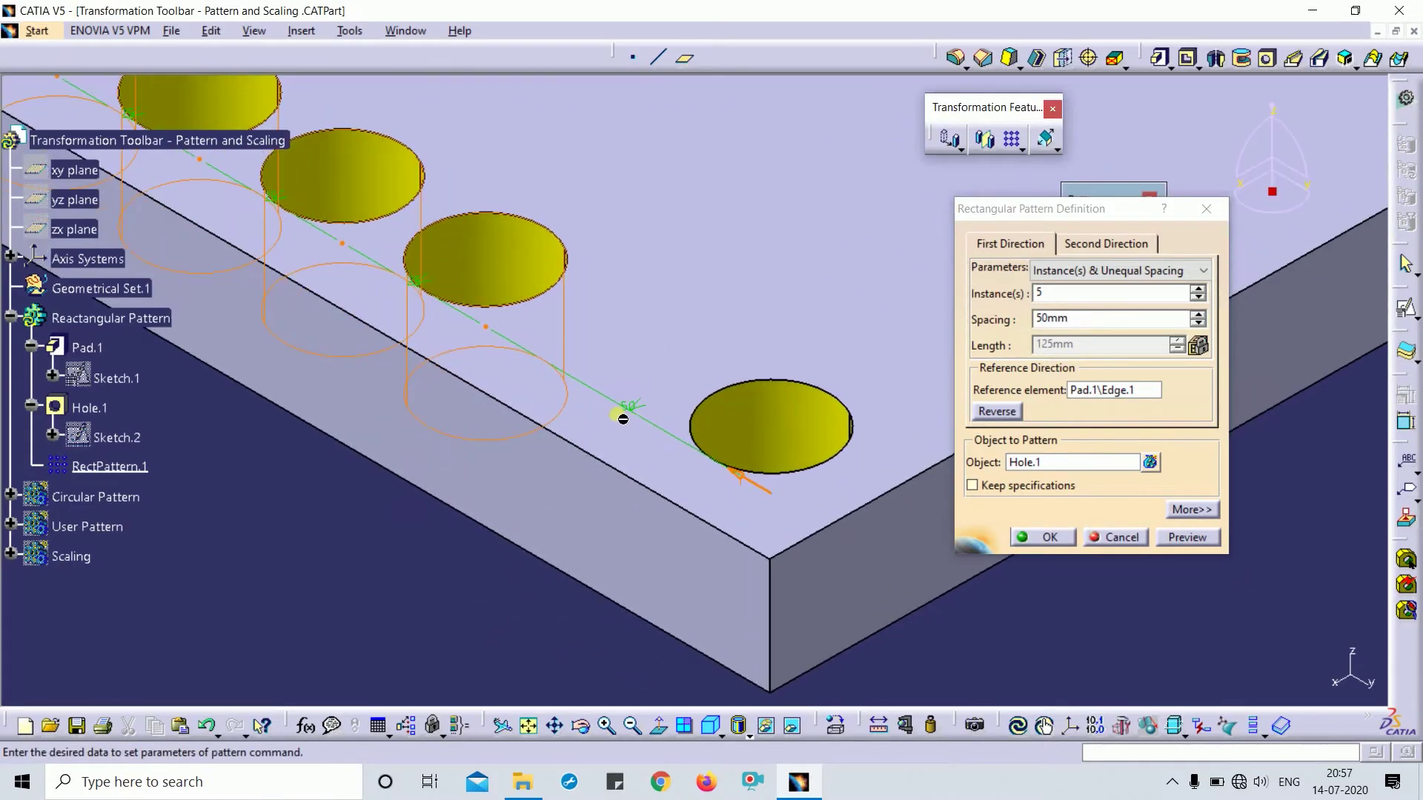
middle_drag(465, 319, 710, 321)
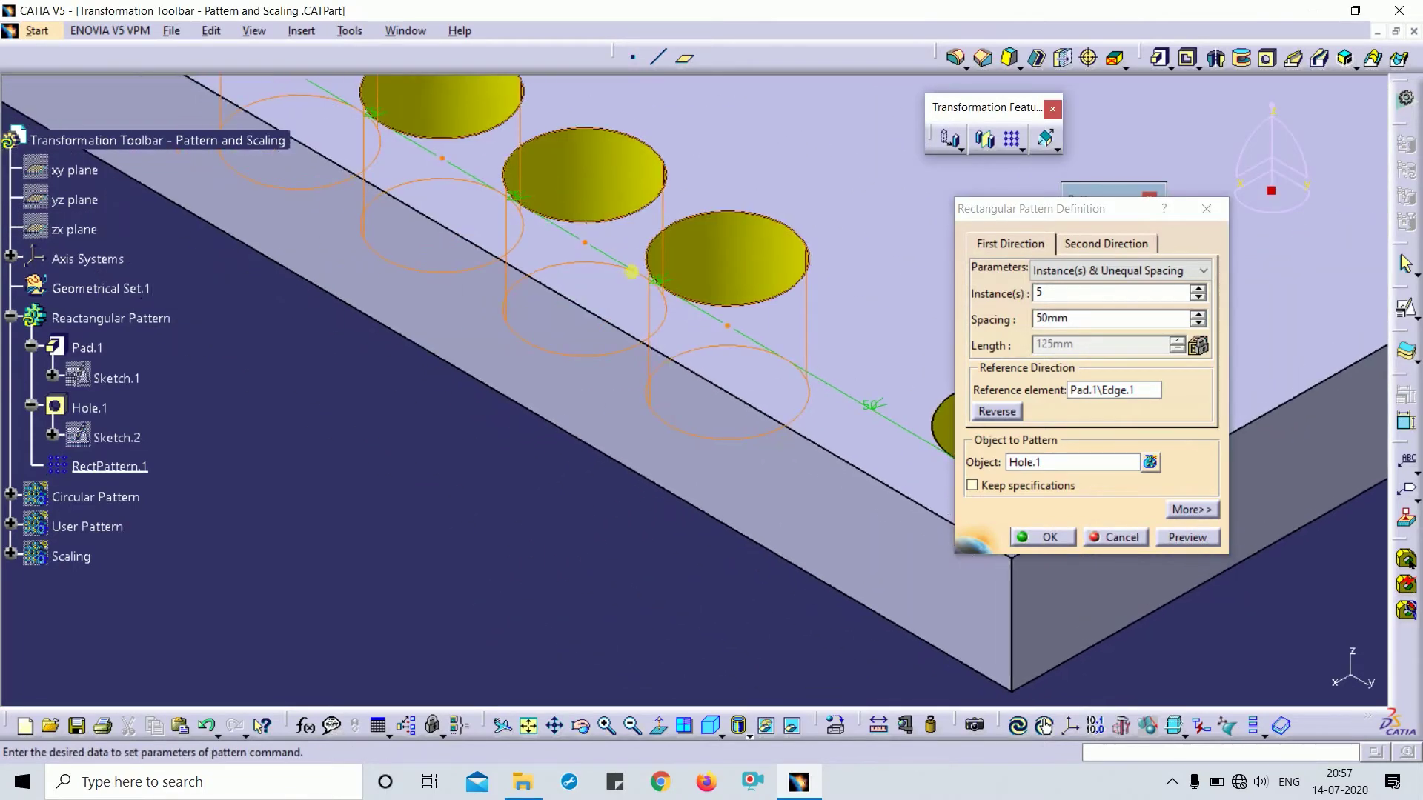
double_click(656, 281)
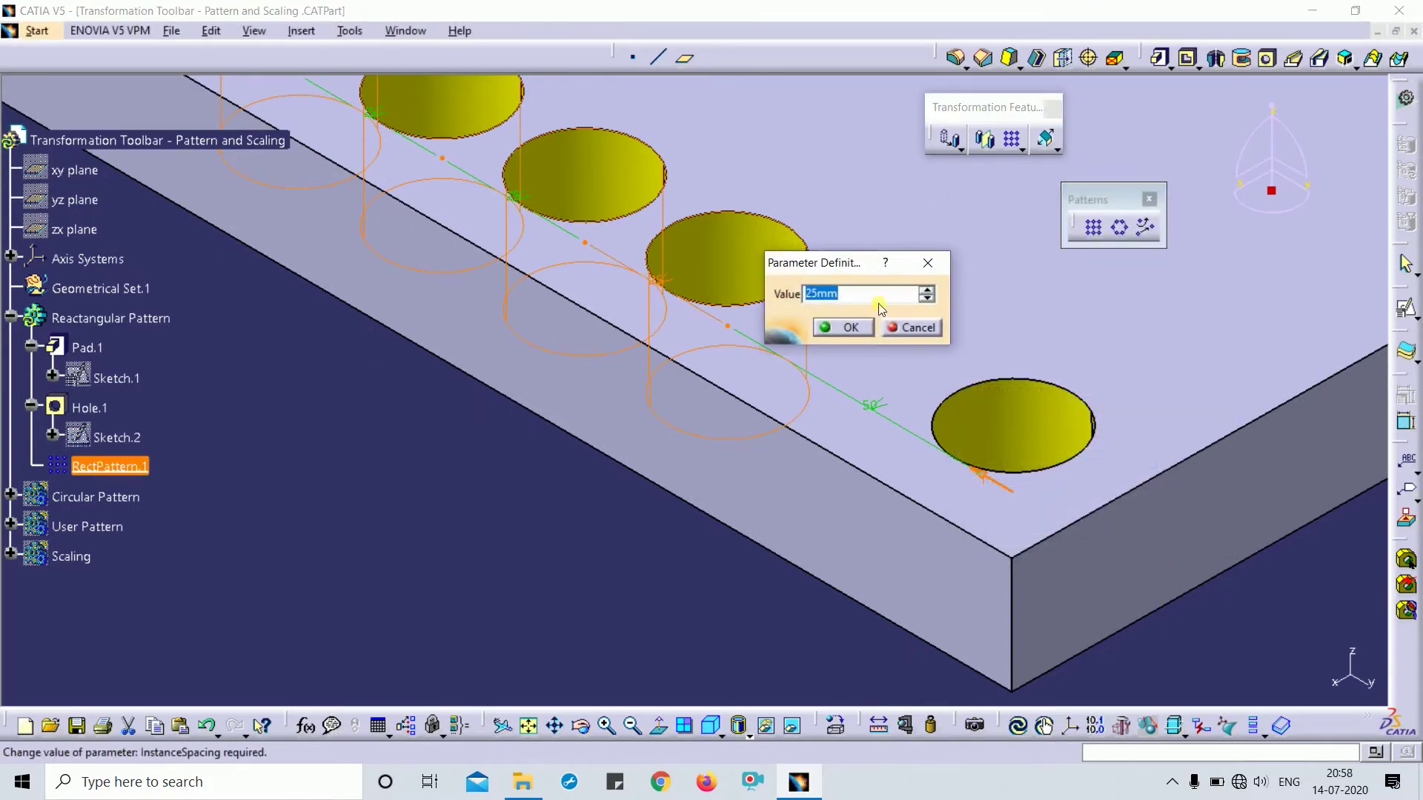
text(30)
key(Return)
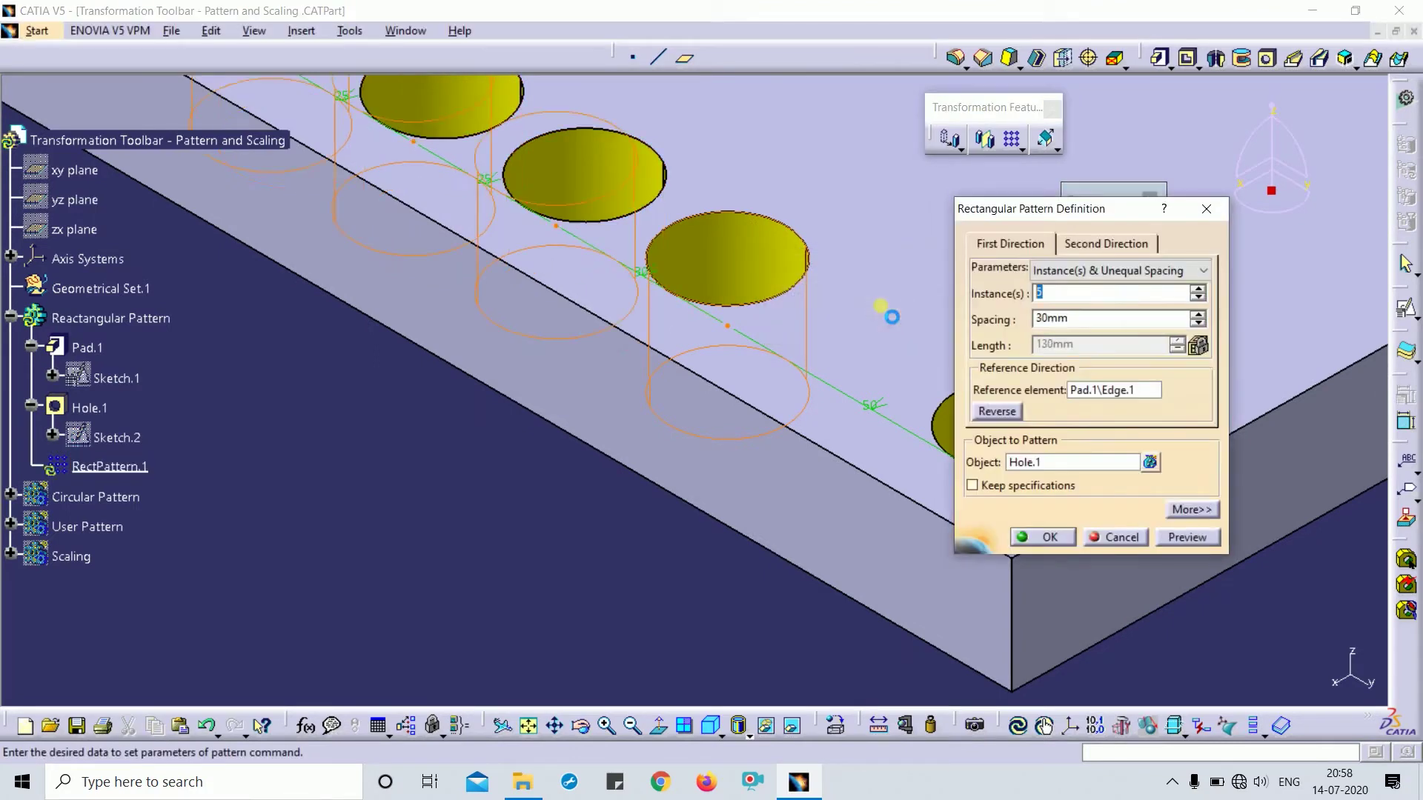
Set the individual spacing between the third and fourth hole instances to 40 mm
middle_drag(680, 315, 709, 450)
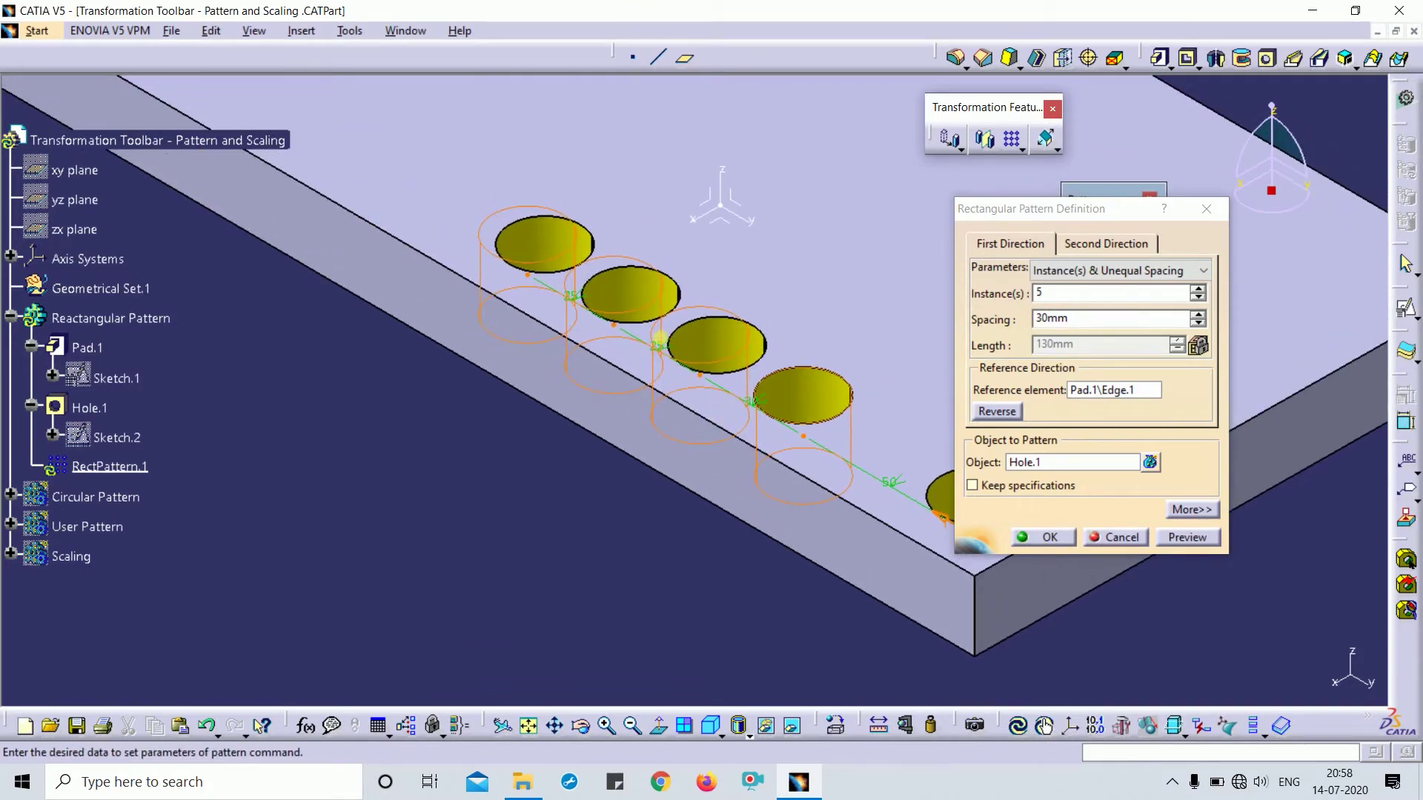
double_click(659, 346)
text(40)
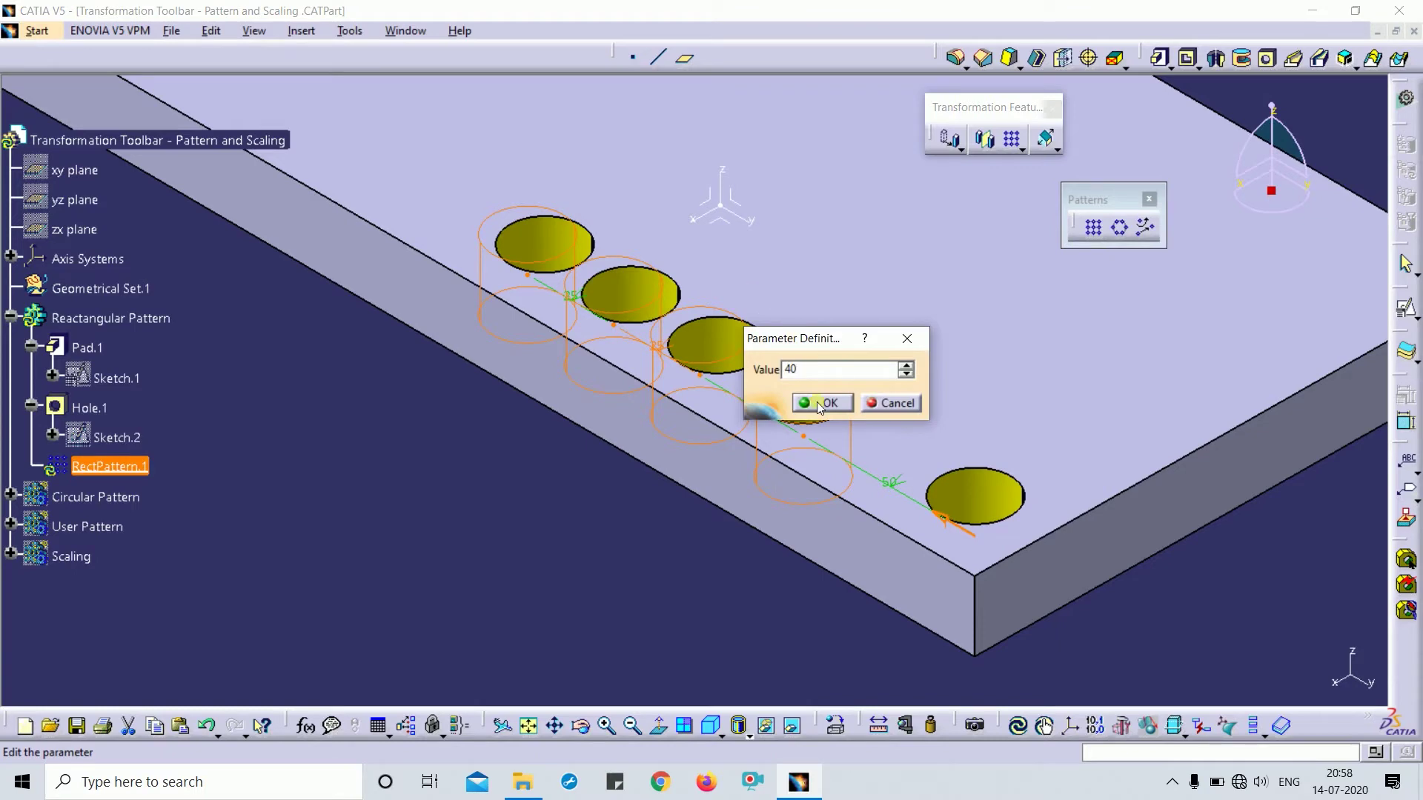
click(818, 406)
Set the spacing between the fourth and fifth hole instances to 30 mm and preview the unequally spaced row
middle_drag(599, 442, 595, 307)
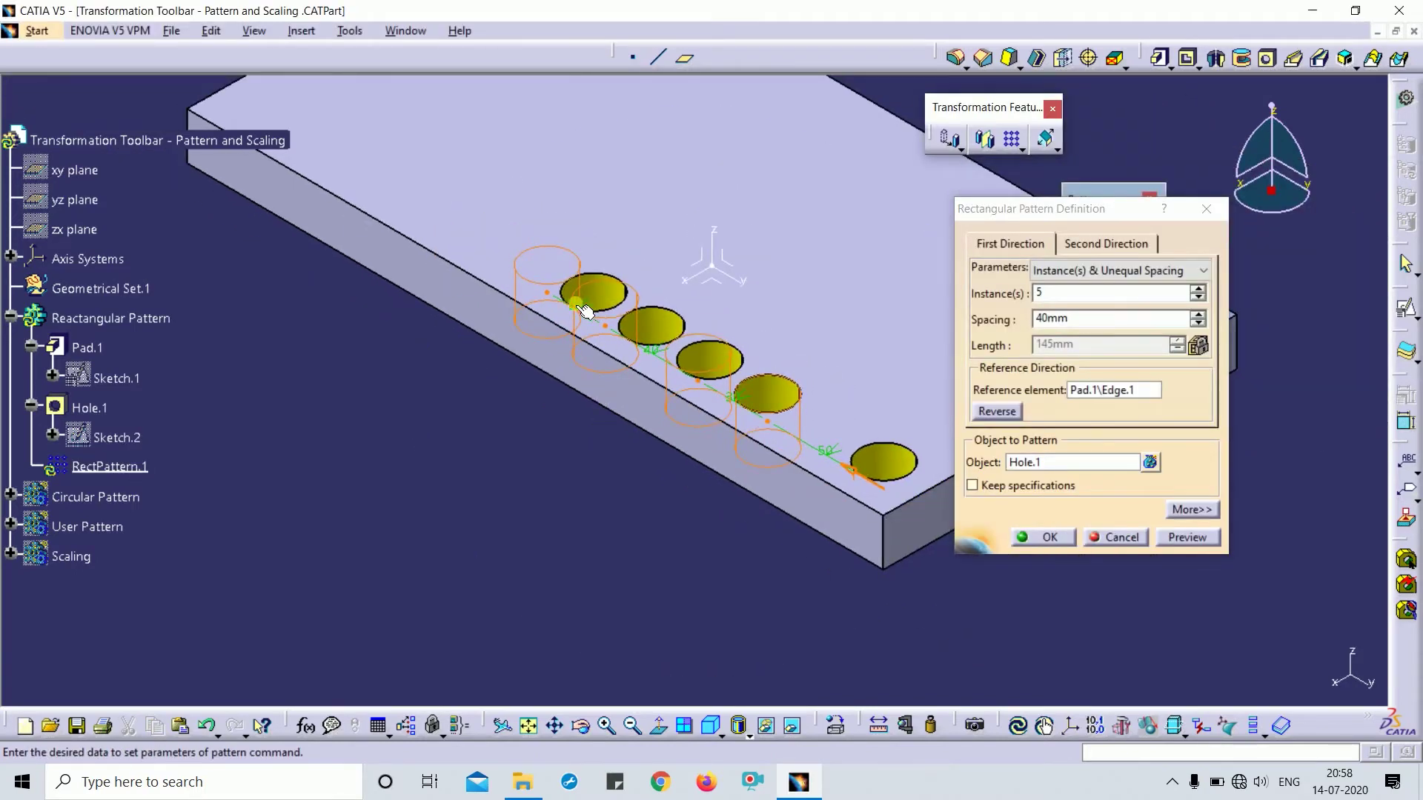
double_click(578, 307)
text(3)
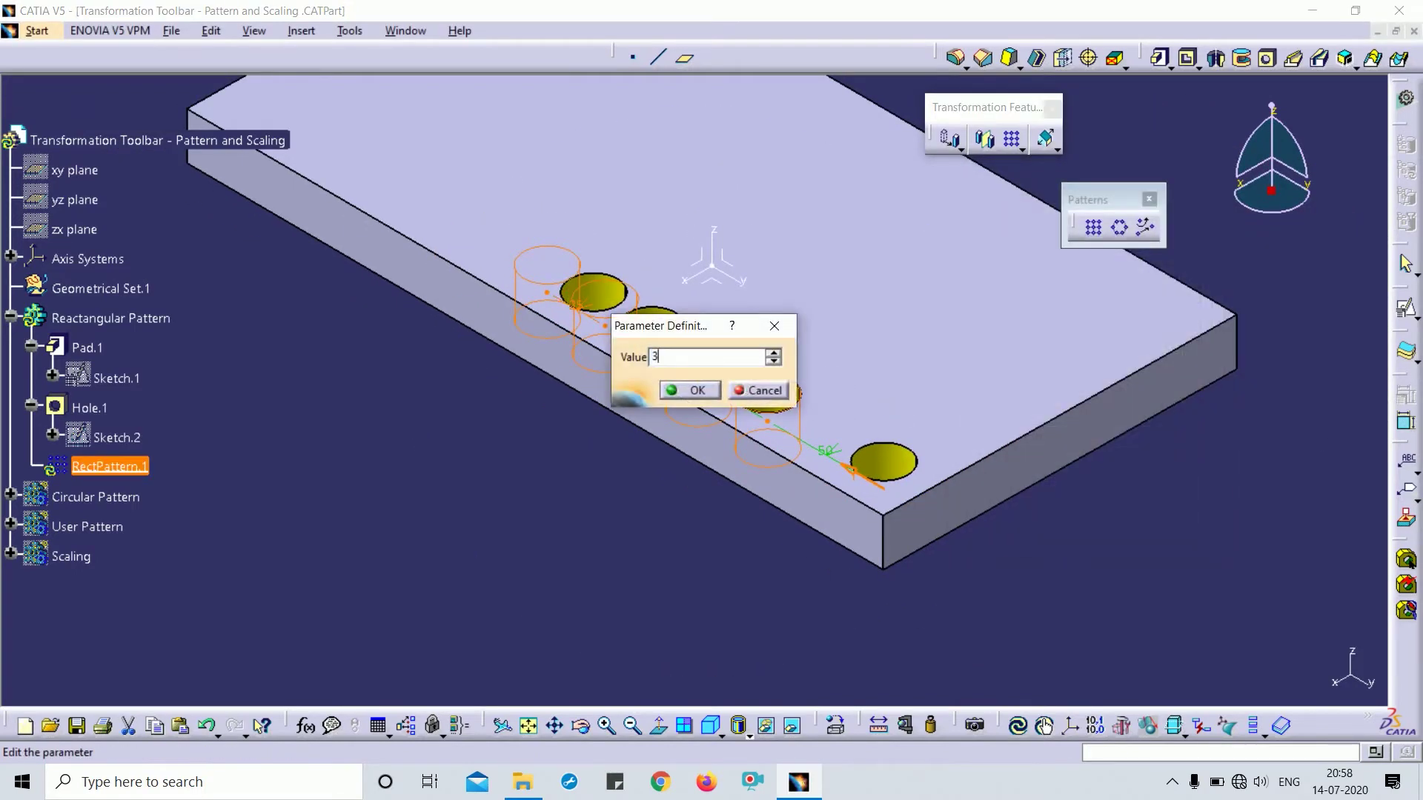
click(715, 391)
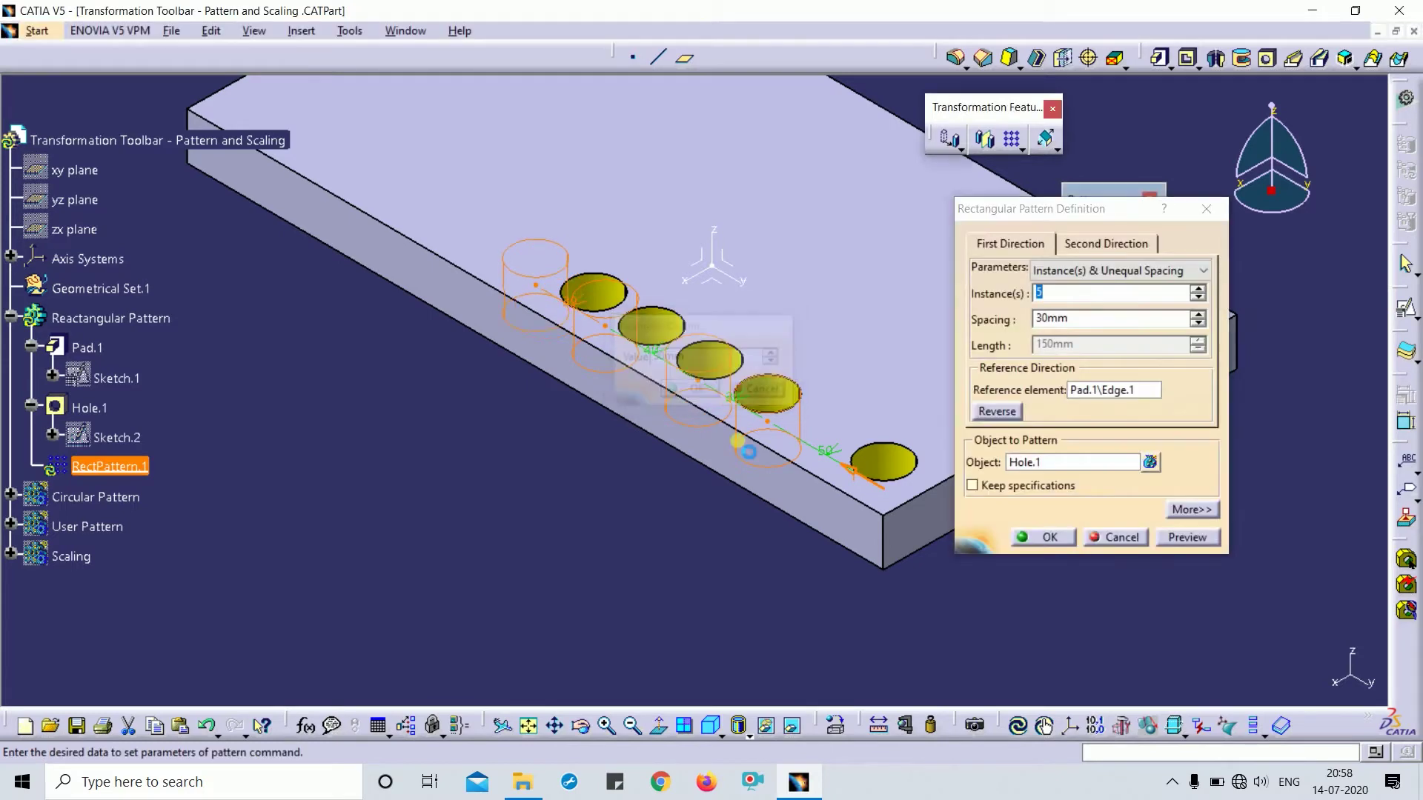
click(1185, 539)
middle_drag(452, 573, 426, 474)
double_click(1046, 292)
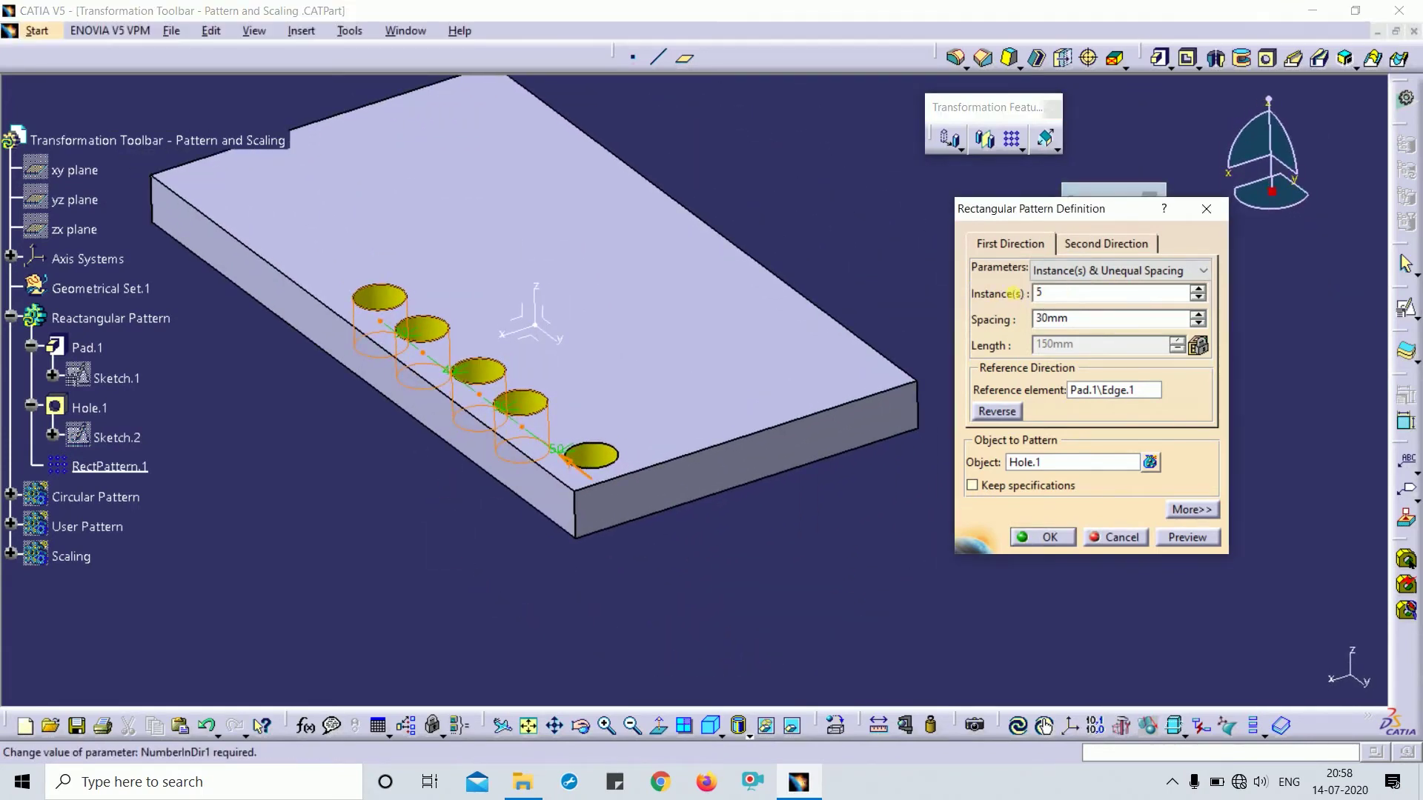
double_click(1053, 319)
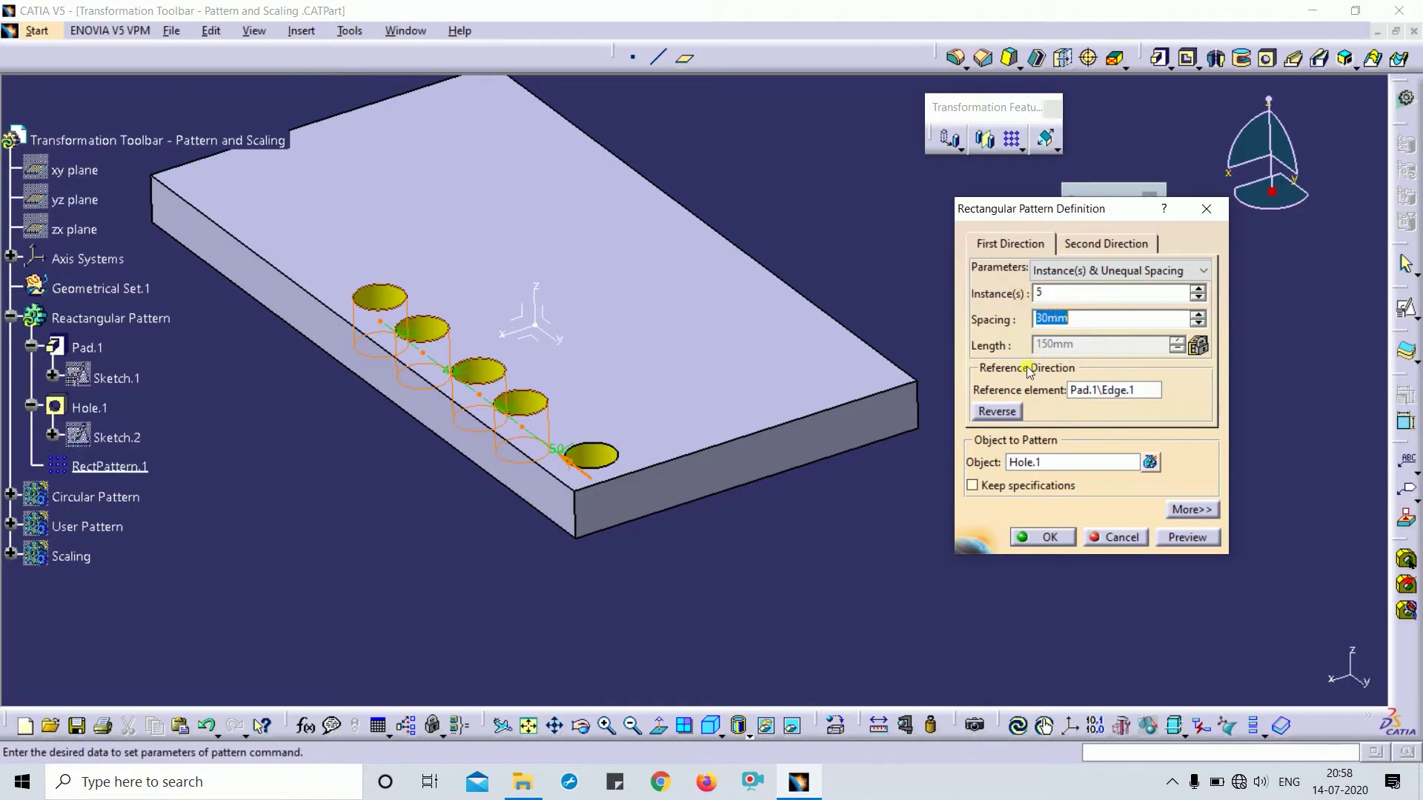
click(451, 537)
middle_drag(454, 535, 567, 599)
click(712, 729)
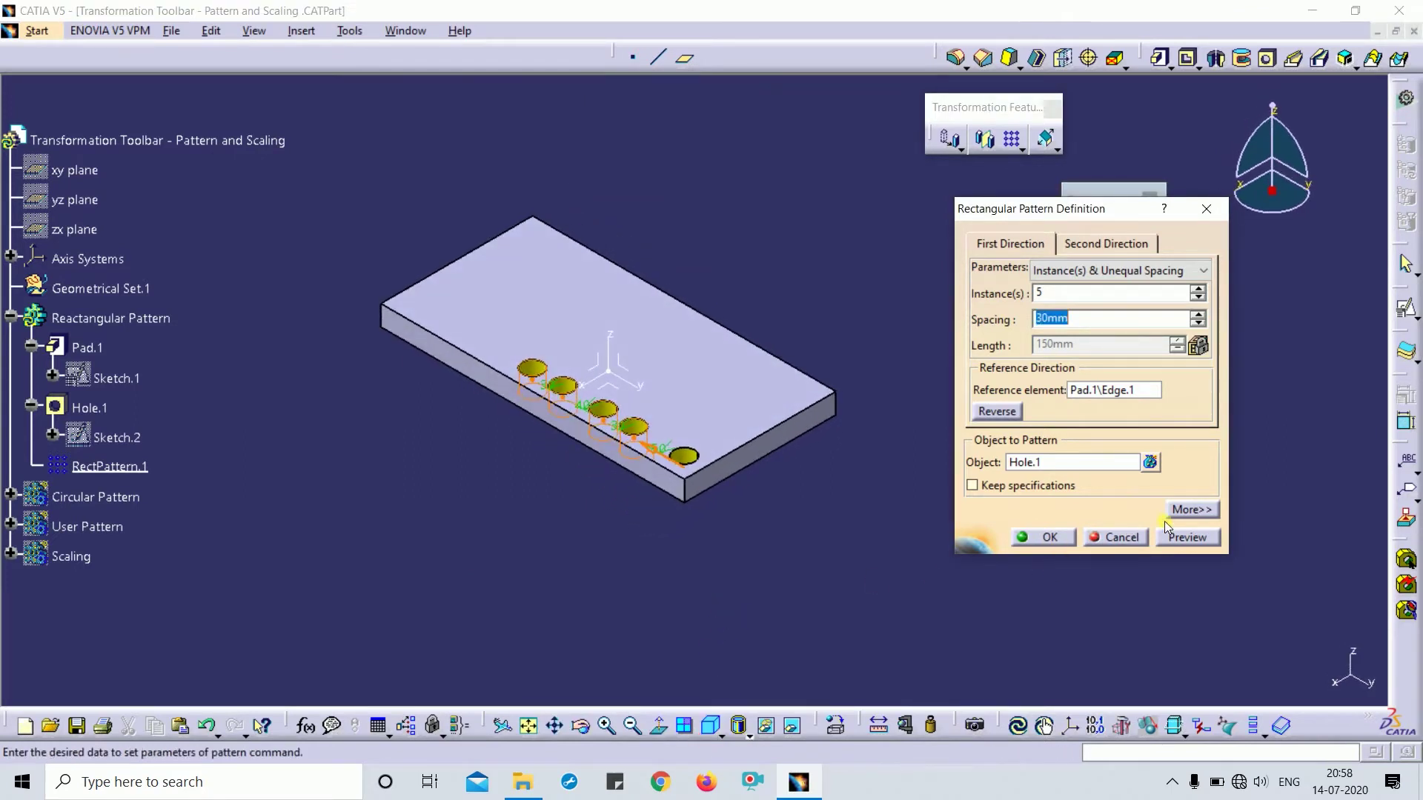
Show the extended pattern options and use the absolute axis system's X axis as the second direction's reference element
click(1191, 509)
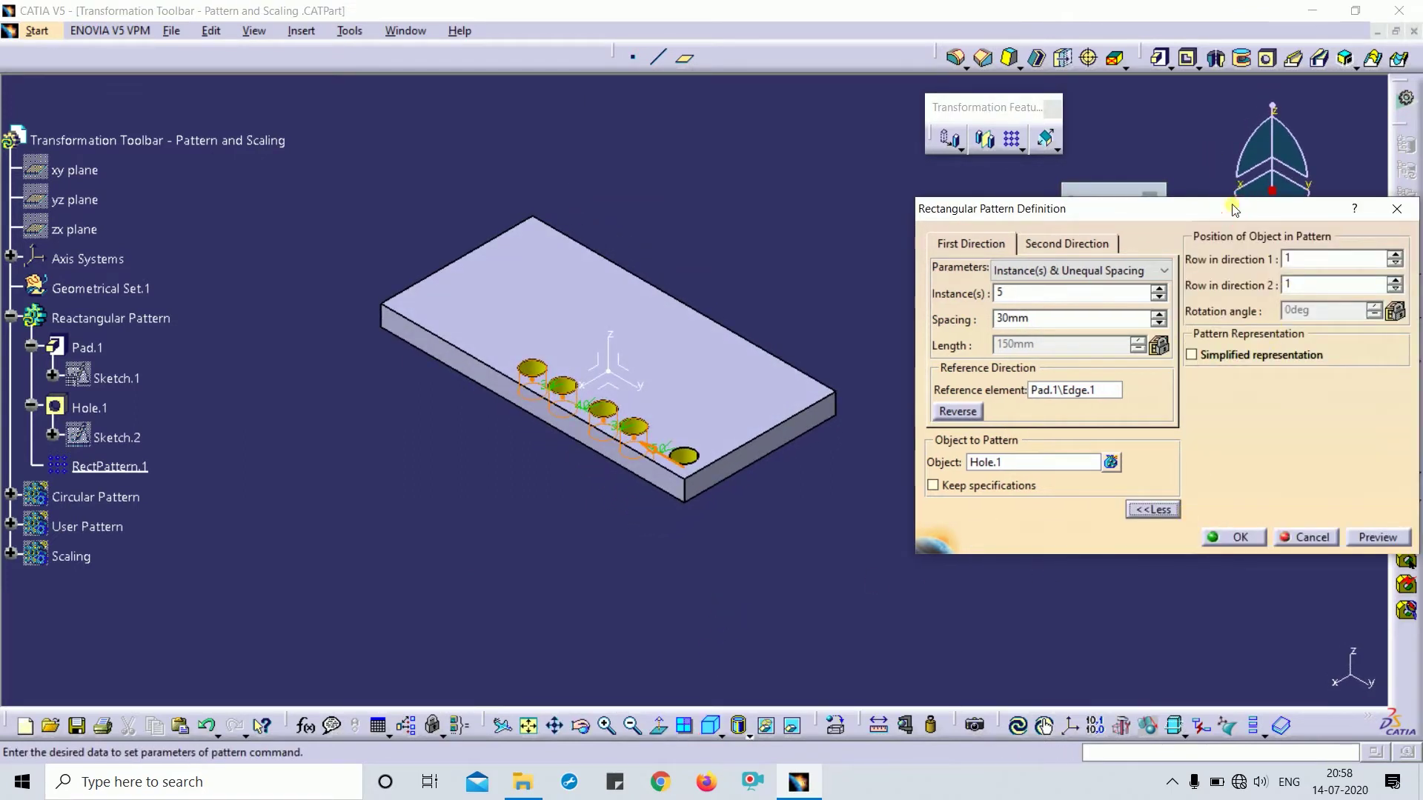
drag(1235, 210, 1149, 143)
click(951, 175)
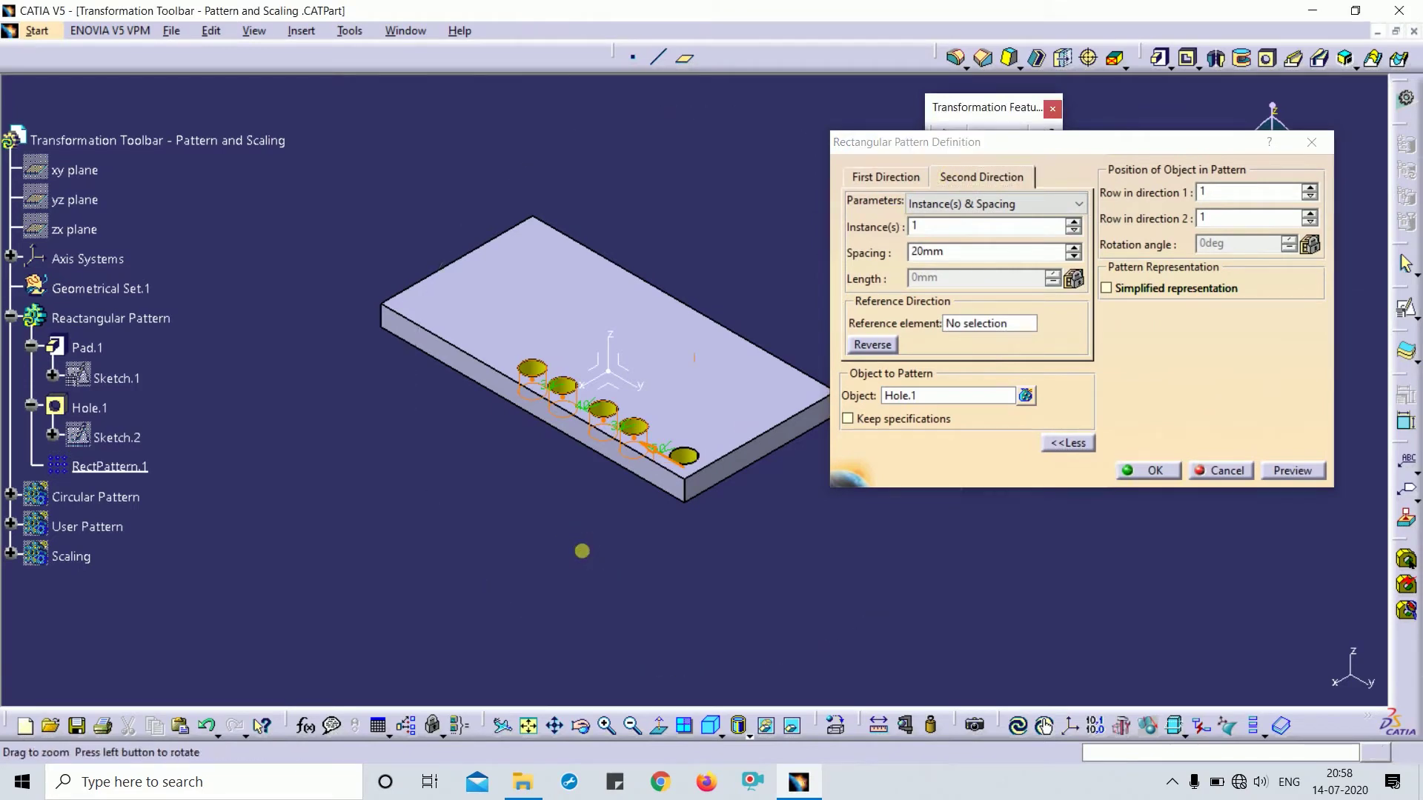
ctrl+middle_drag(581, 551, 604, 489)
middle_drag(877, 578, 788, 483)
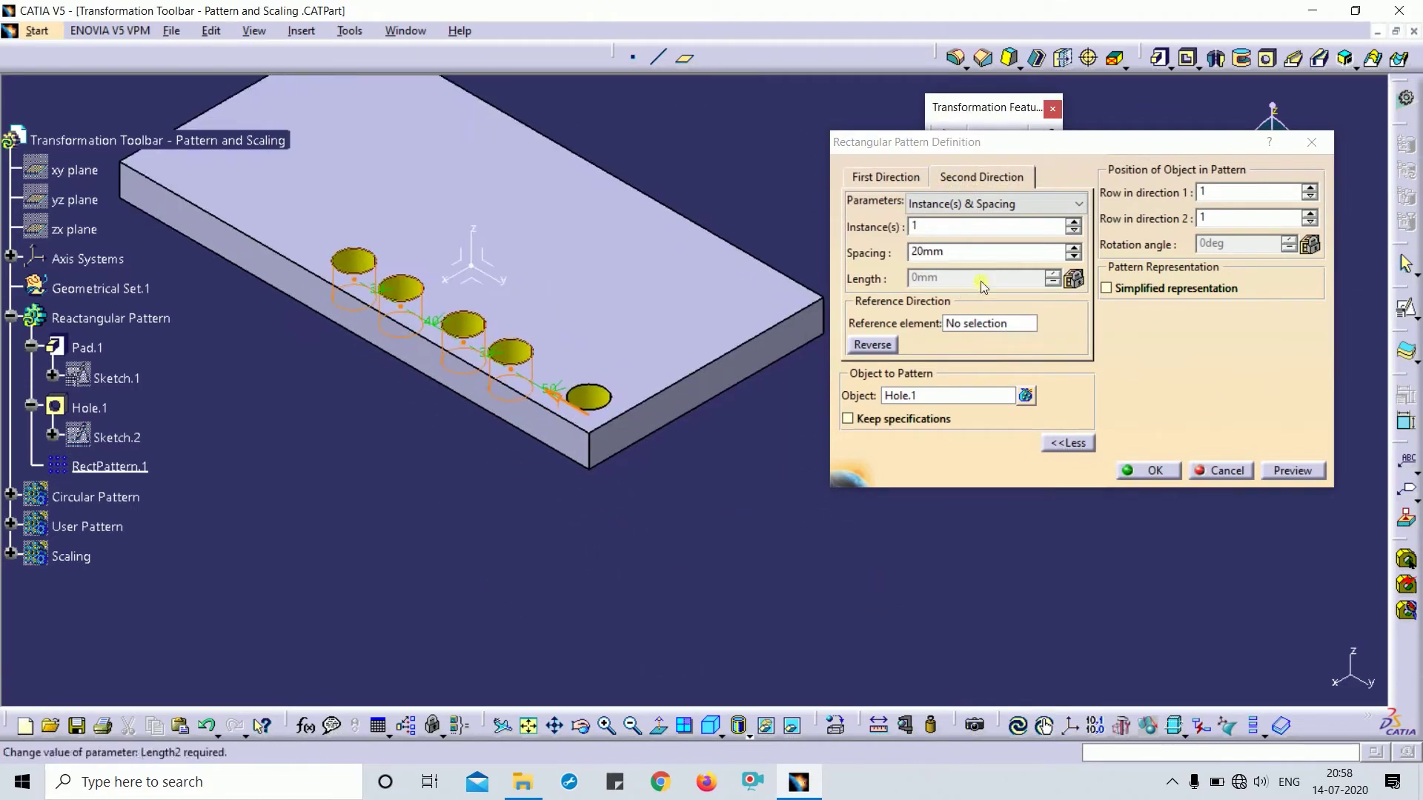
click(995, 325)
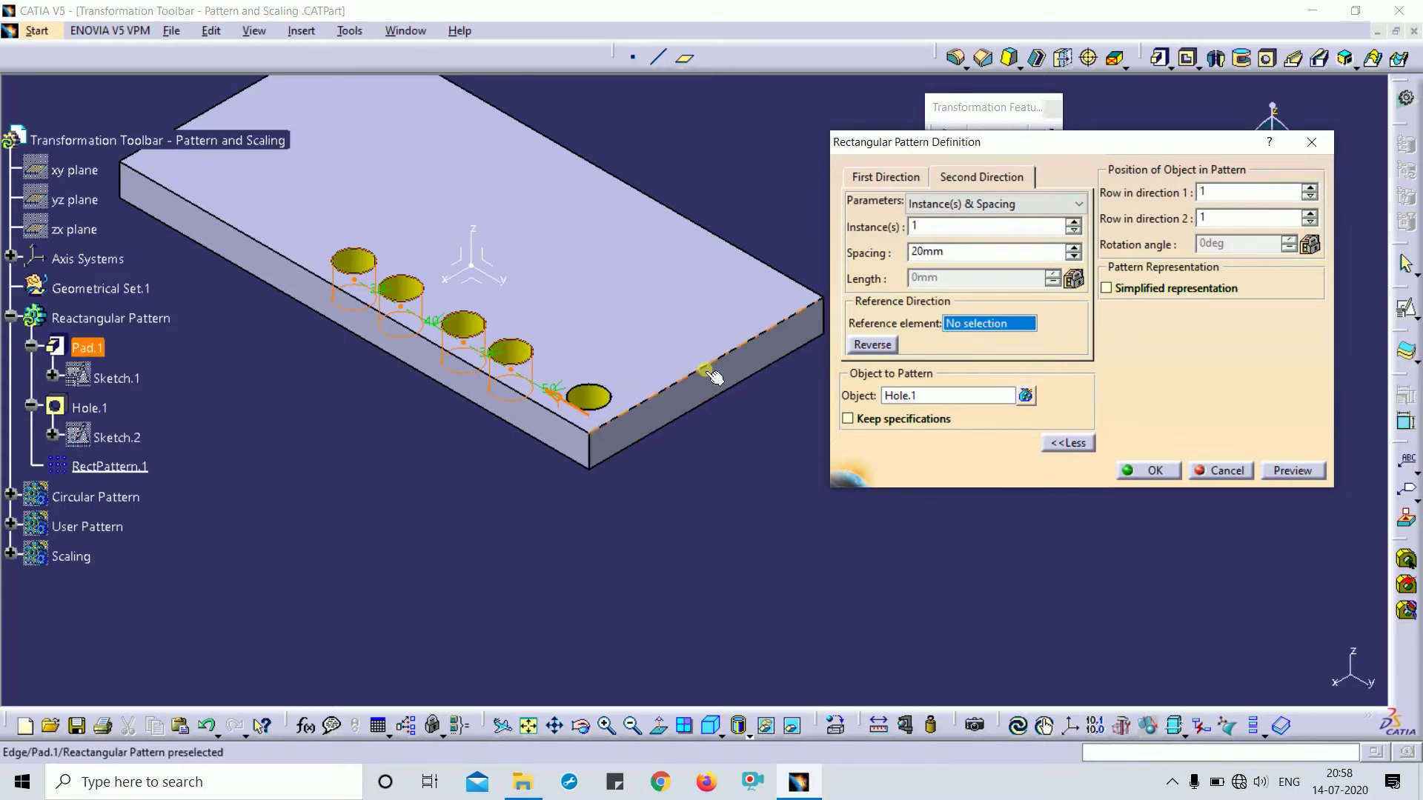
click(456, 277)
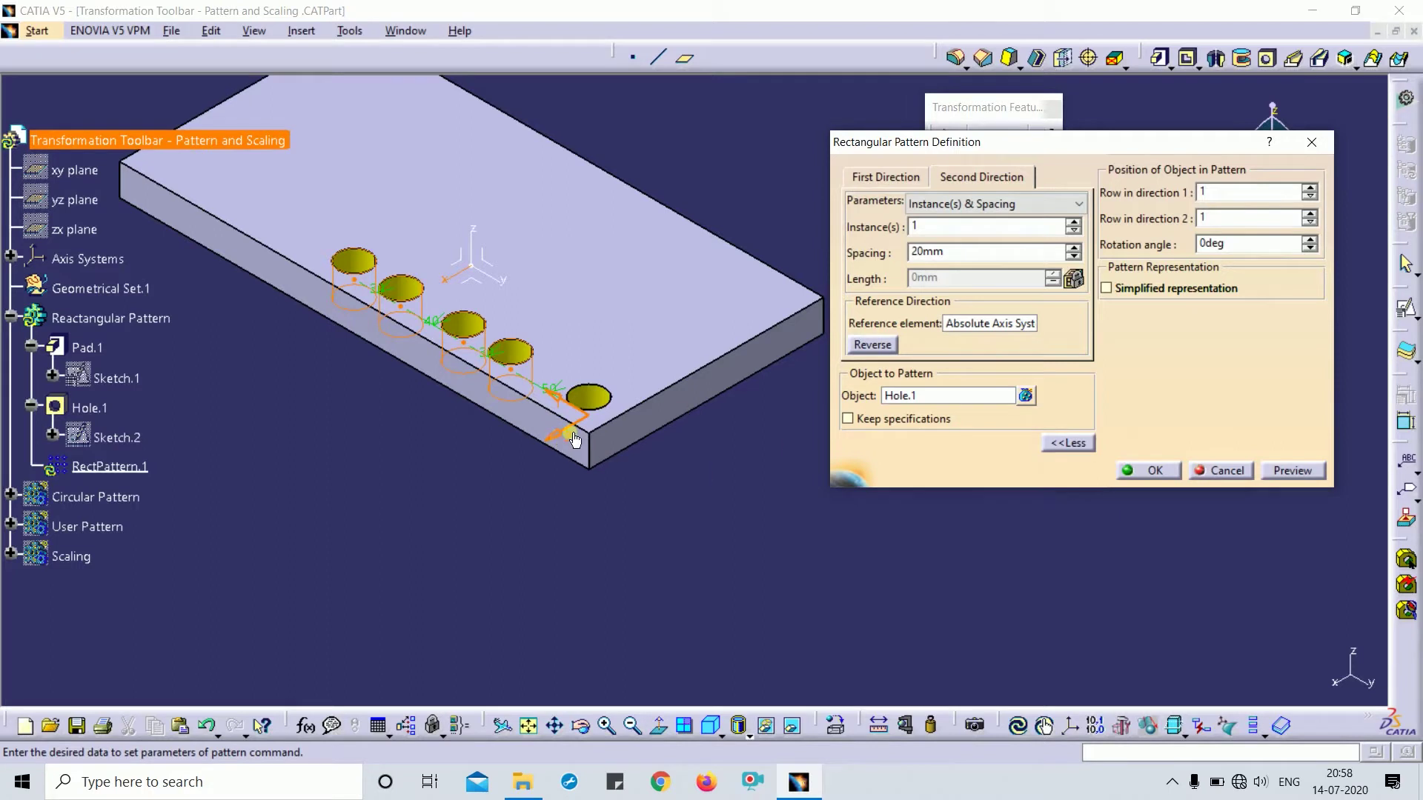
Reverse the second direction so it points across the plate, set it to 3 instances and preview the hole grid
click(547, 443)
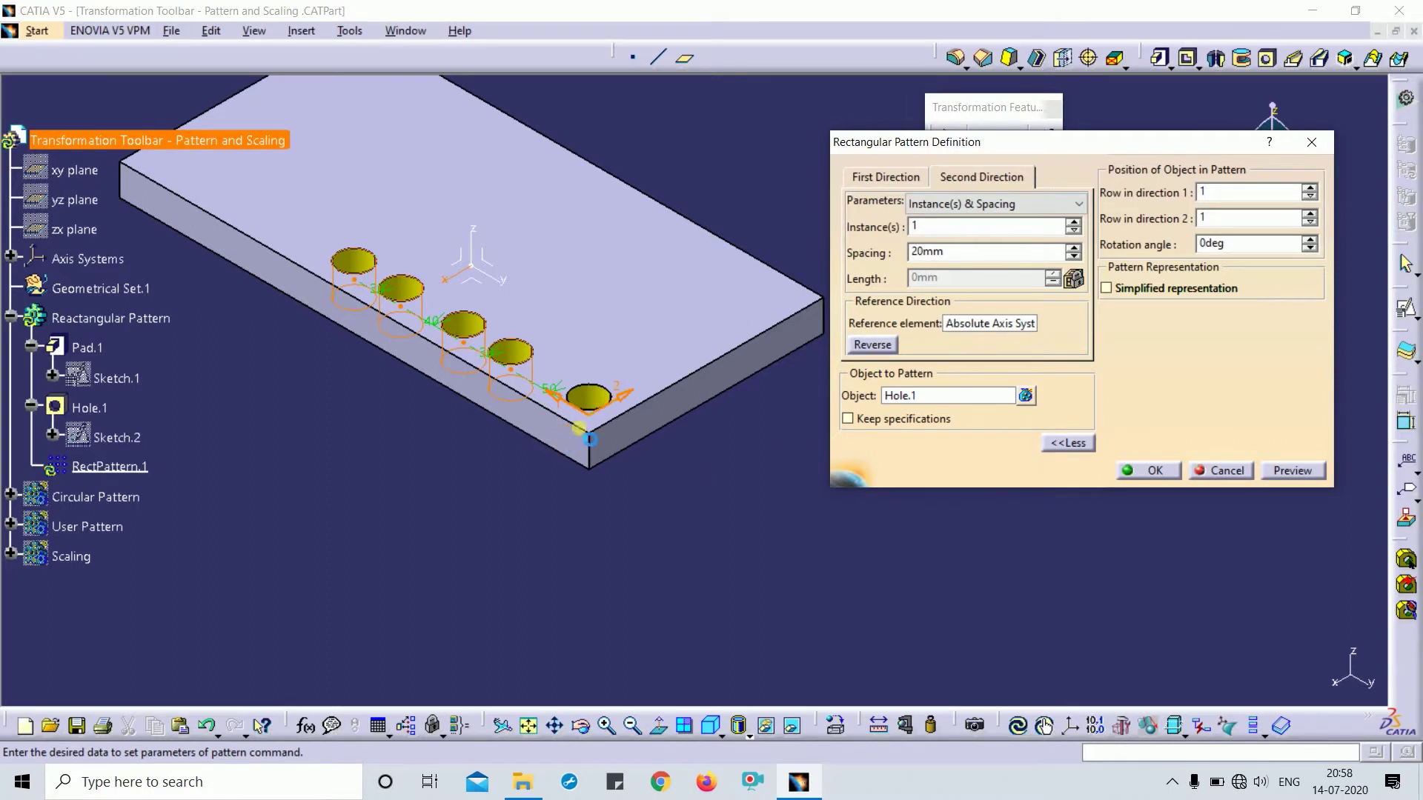
click(634, 401)
click(873, 345)
click(1291, 470)
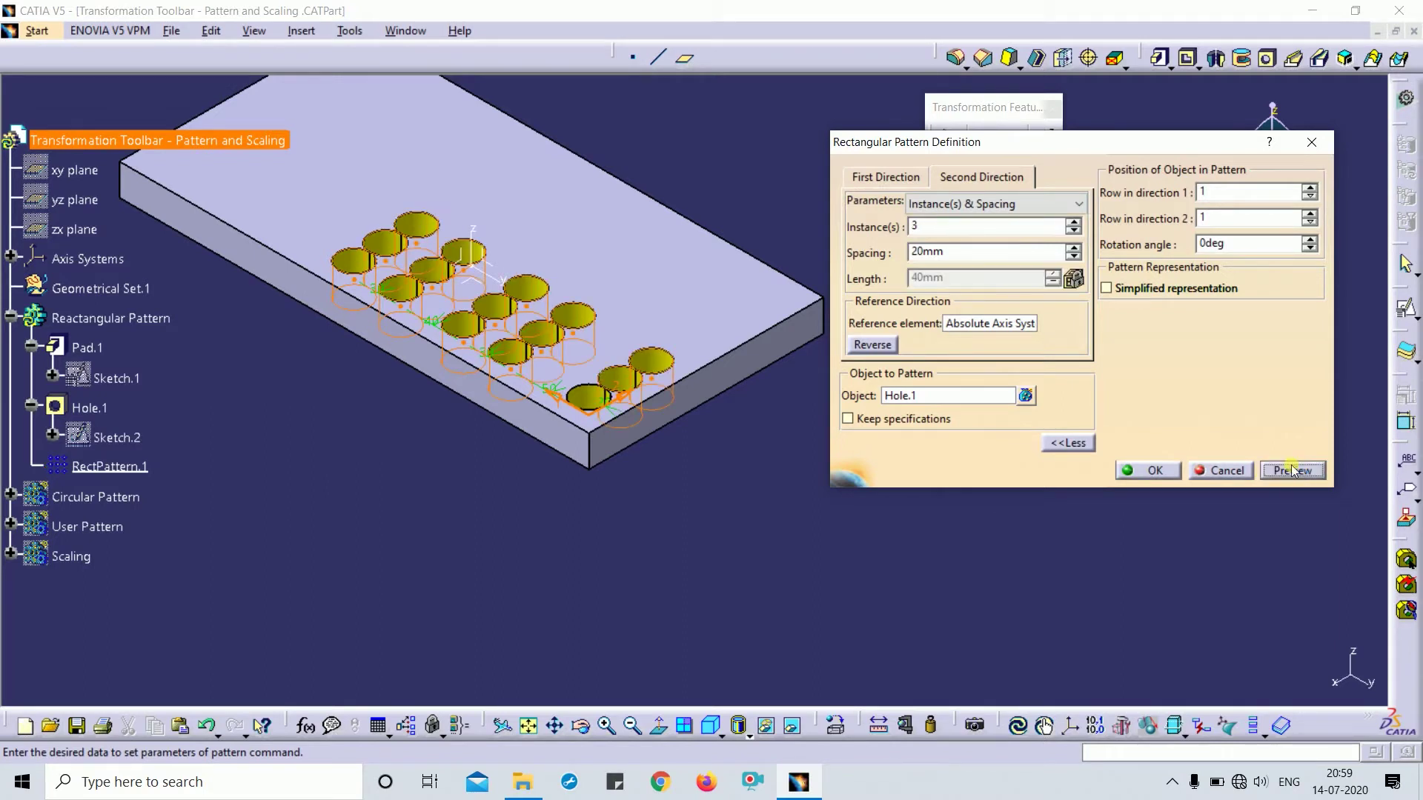
Set the second direction's spacing to 50 mm and preview the pattern
double_click(926, 252)
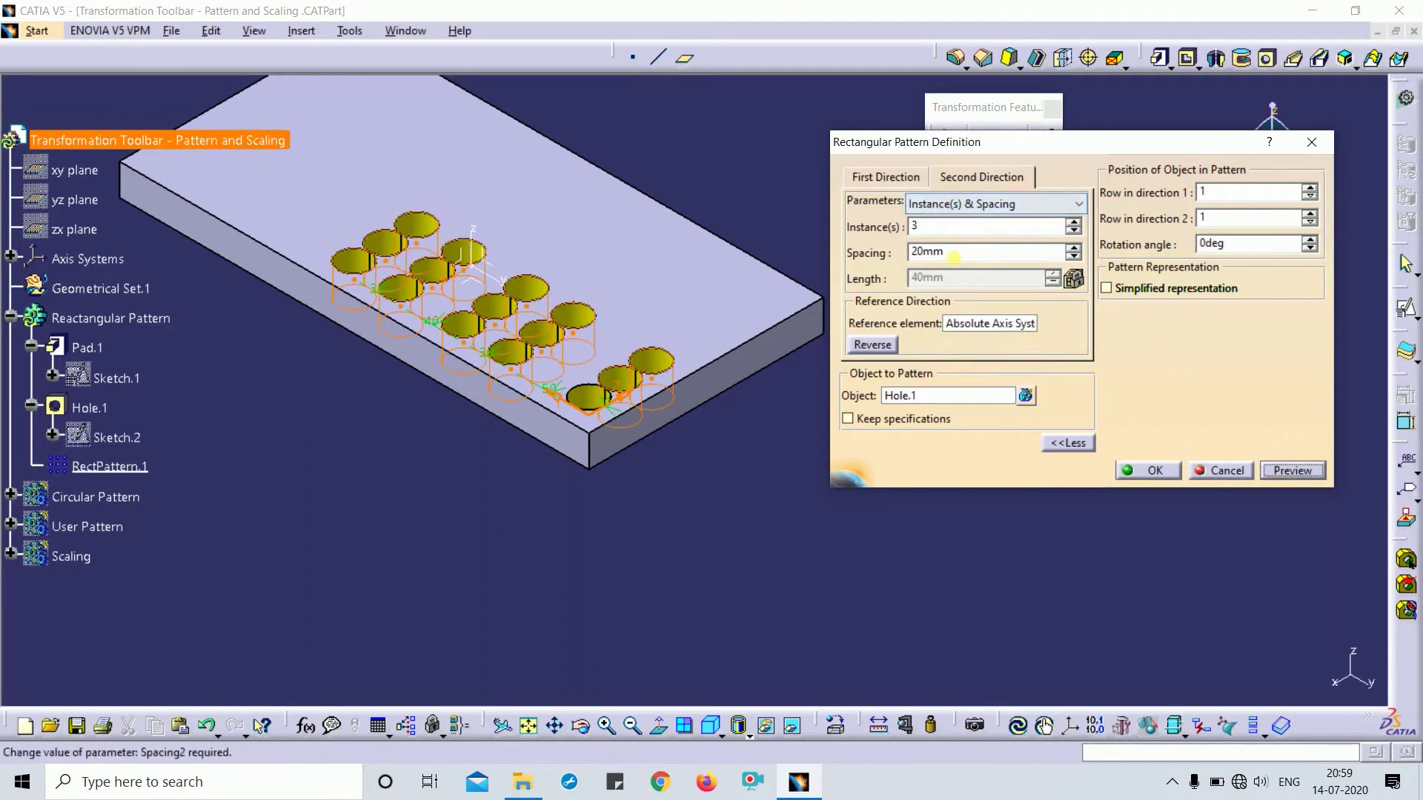
text(50)
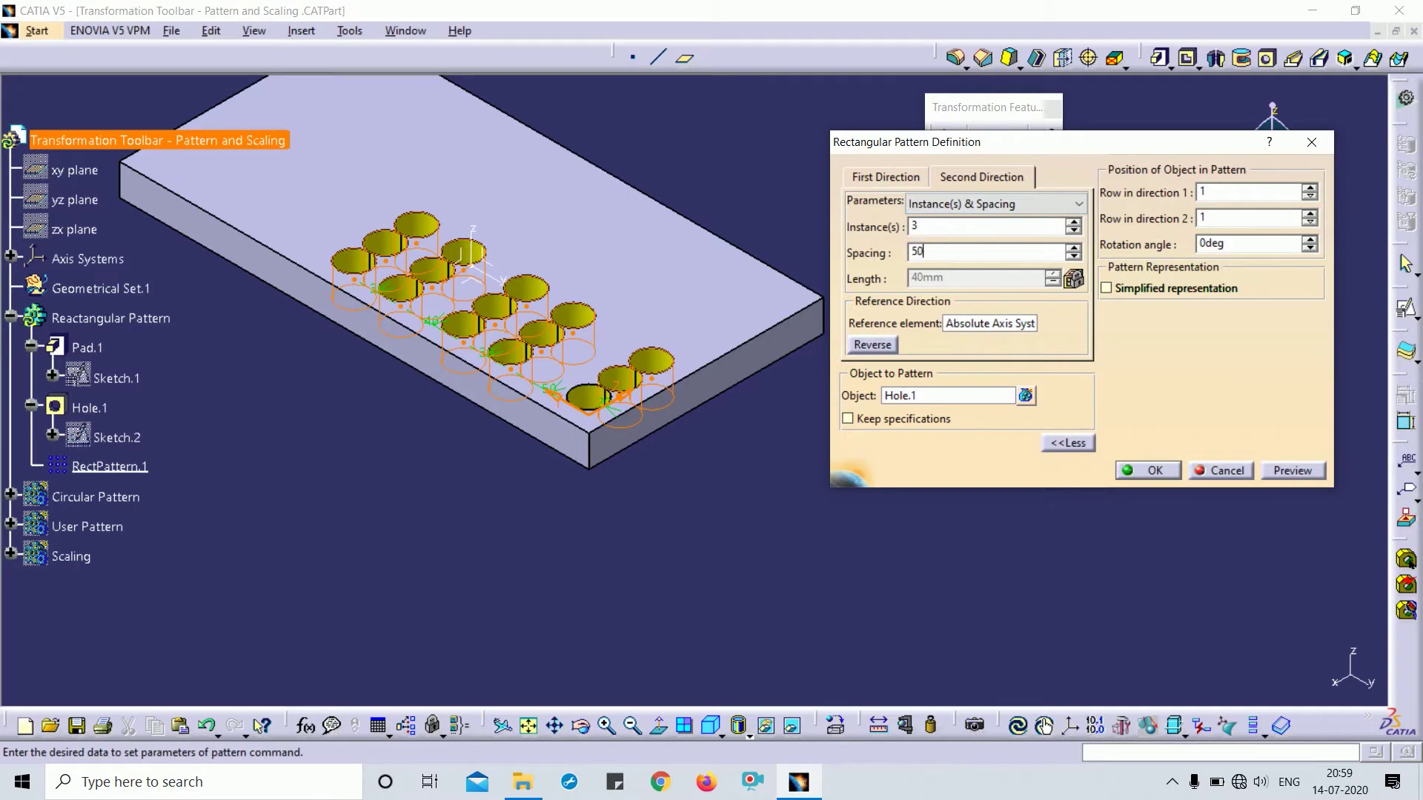
key(Return)
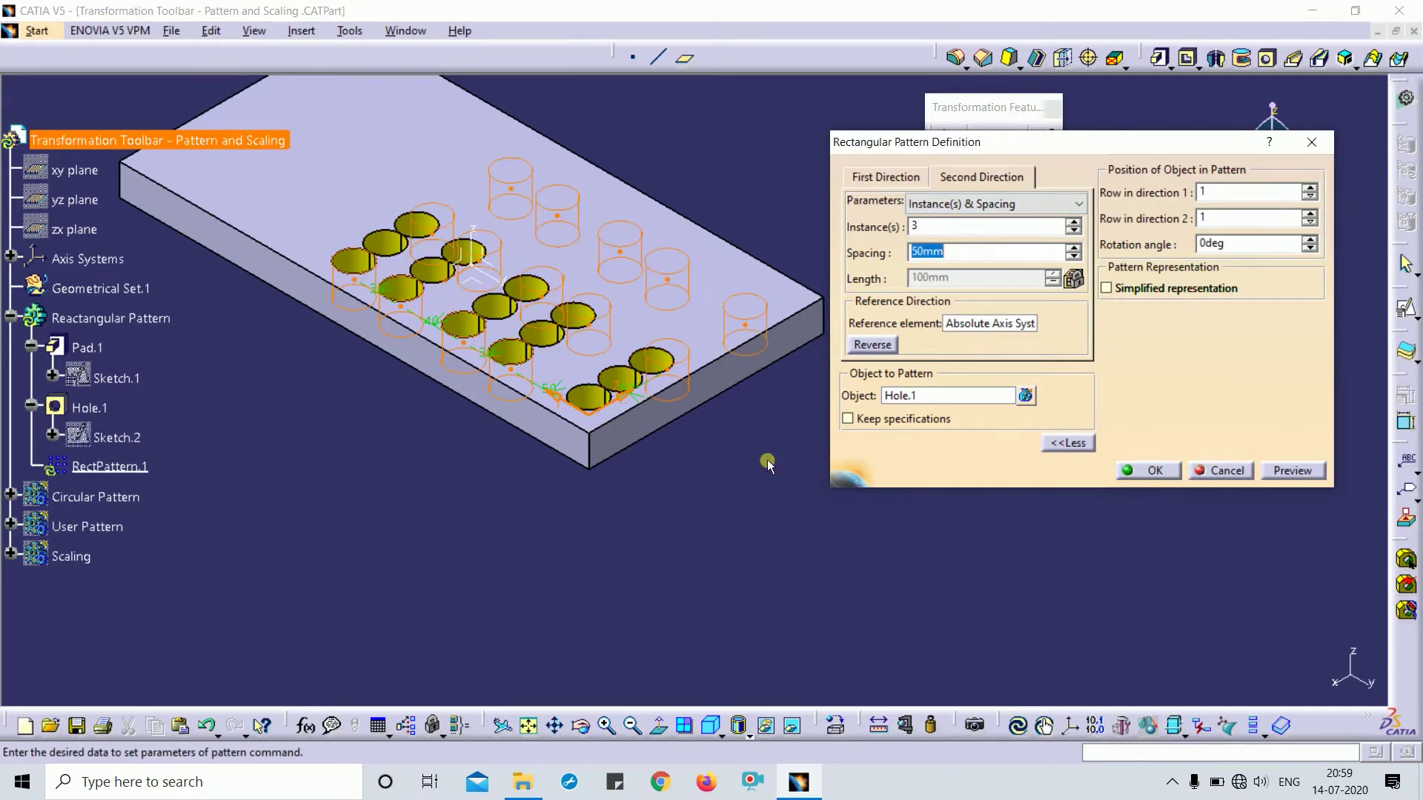
click(1303, 477)
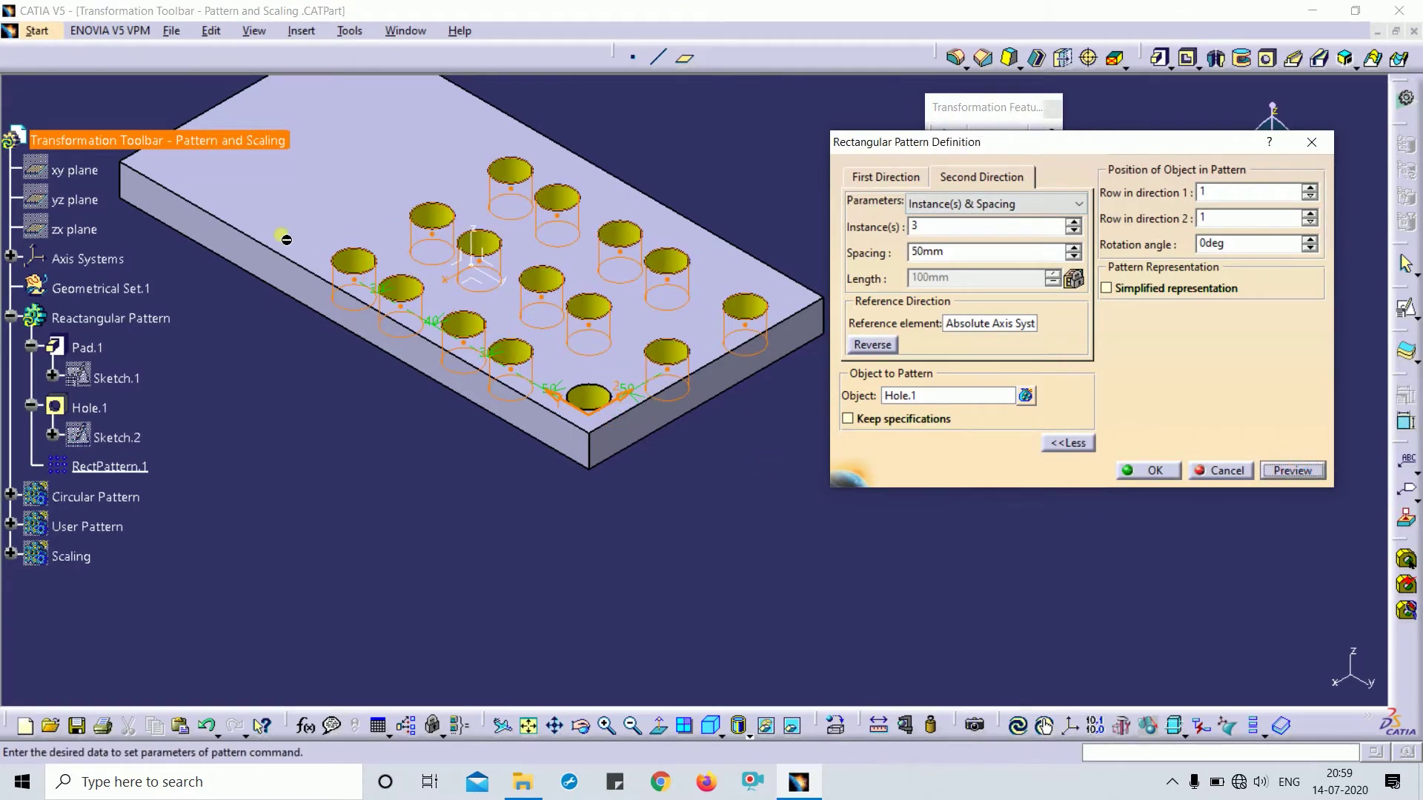
click(1009, 204)
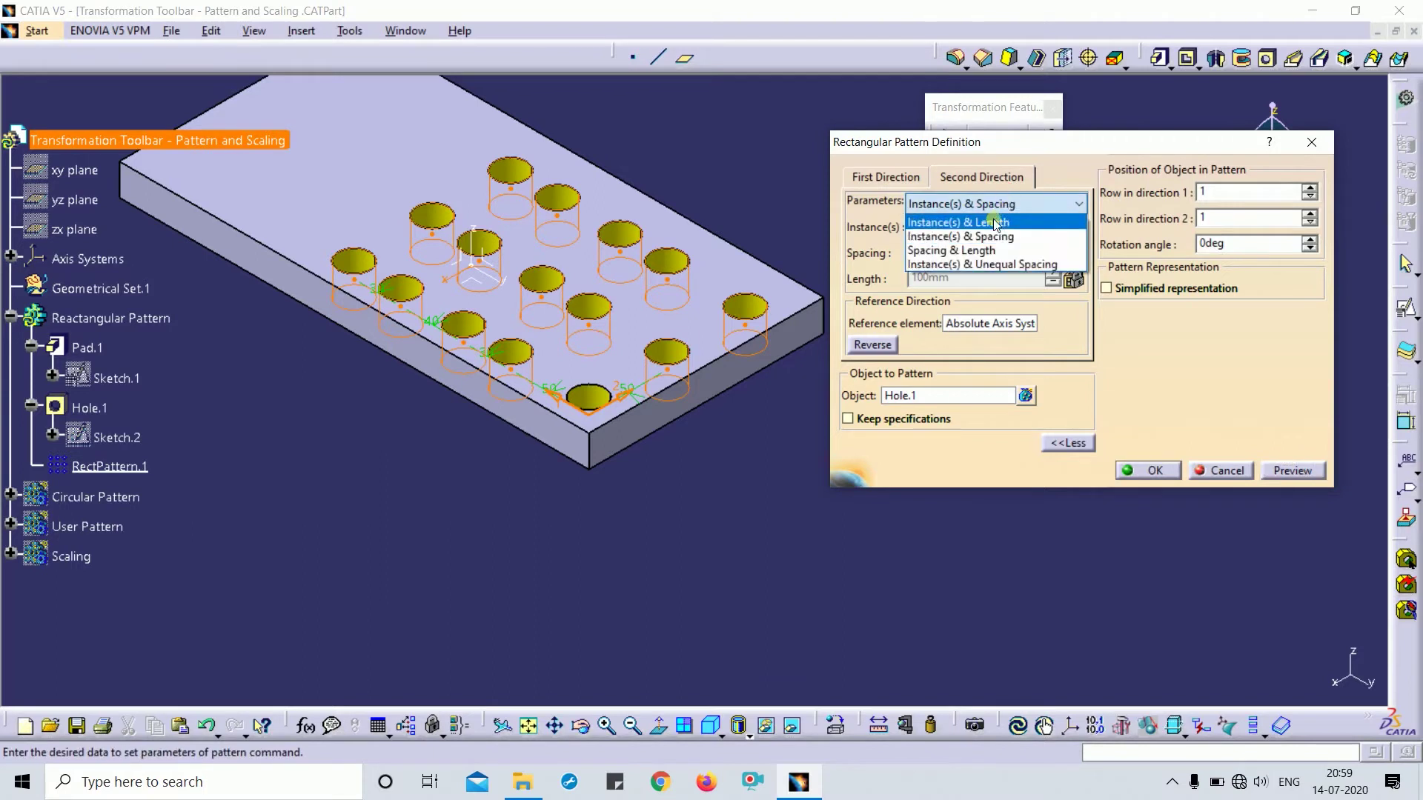
click(921, 202)
click(954, 206)
click(977, 181)
click(977, 204)
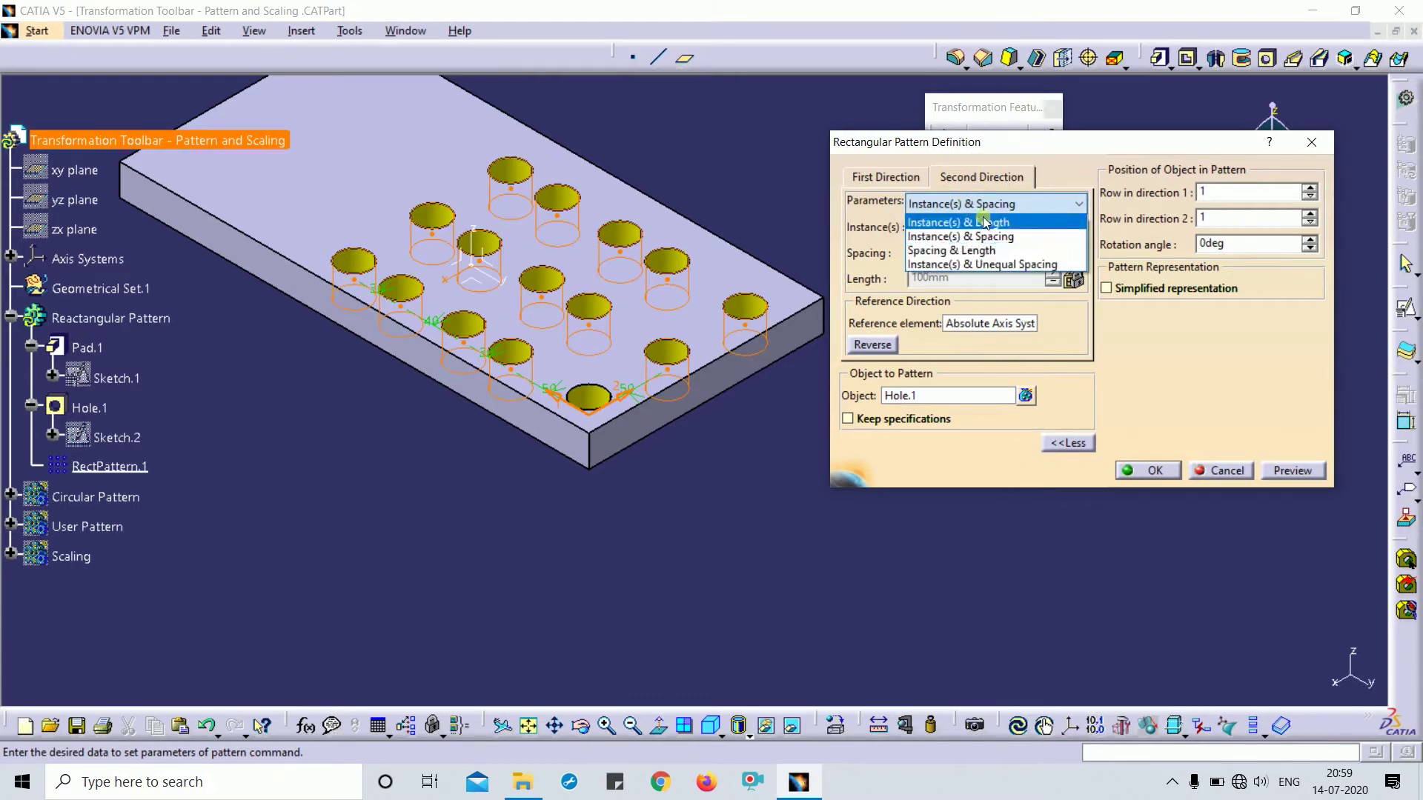
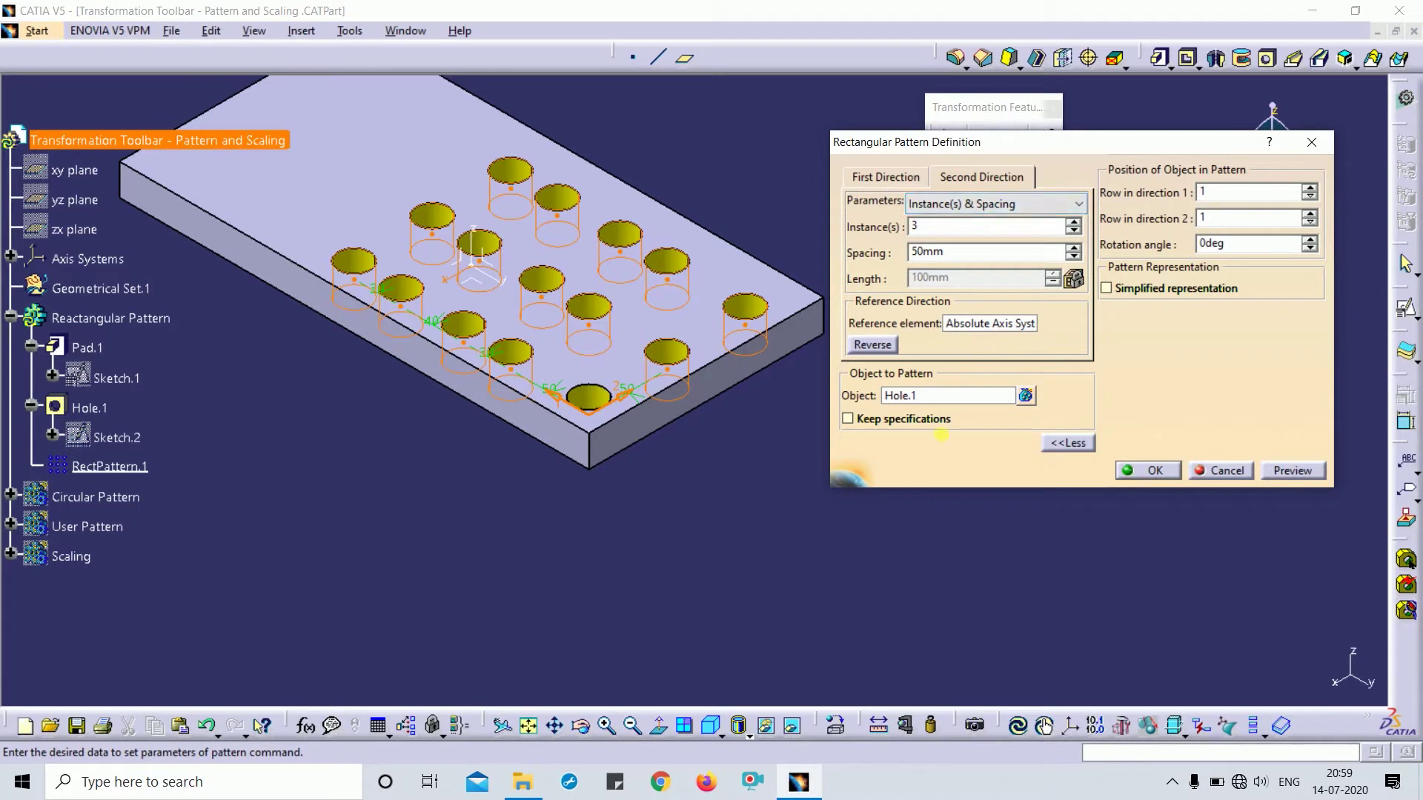
Preview the hole grid, check the first direction's unequal spacing settings and accept the rectangular pattern
click(1276, 472)
click(901, 178)
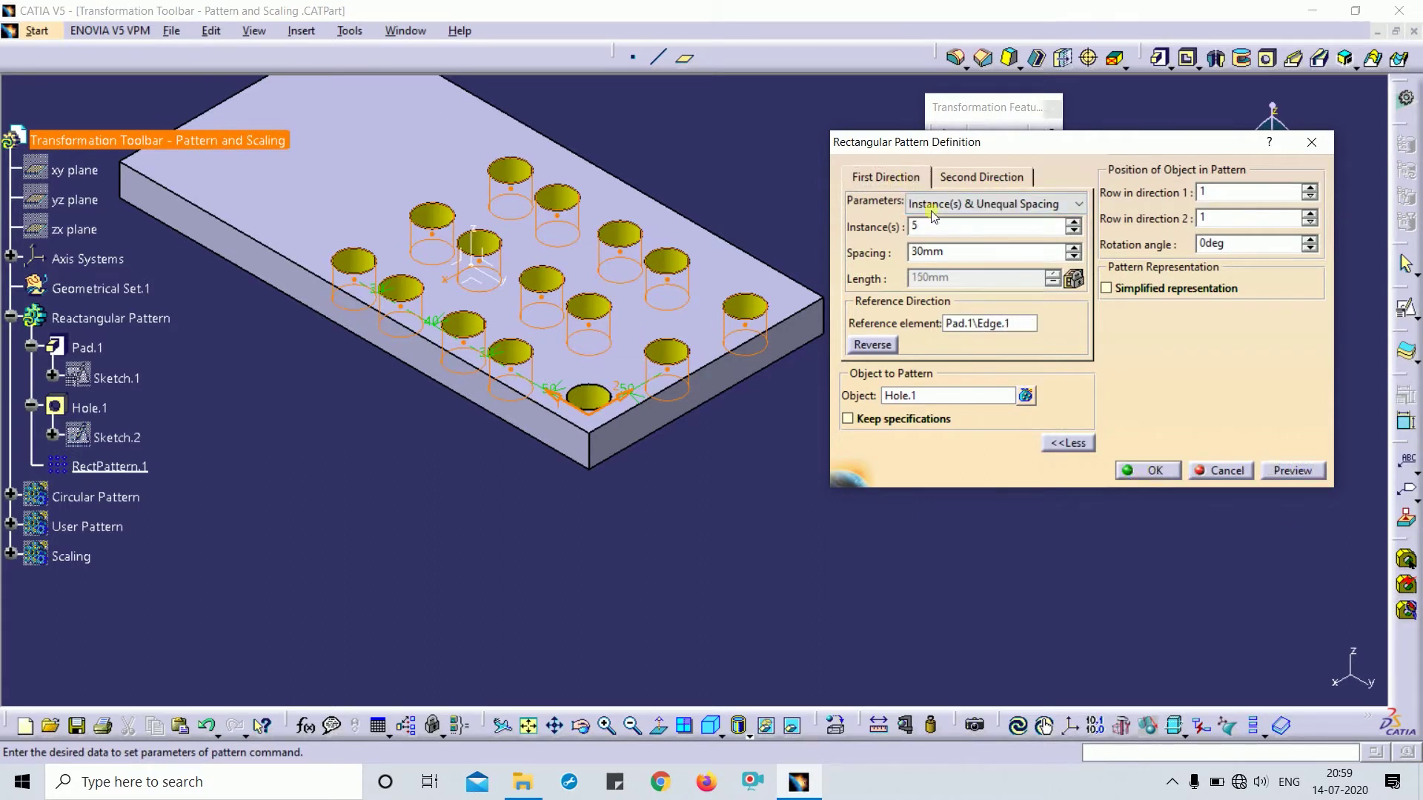
click(1149, 469)
middle_drag(1022, 407, 725, 289)
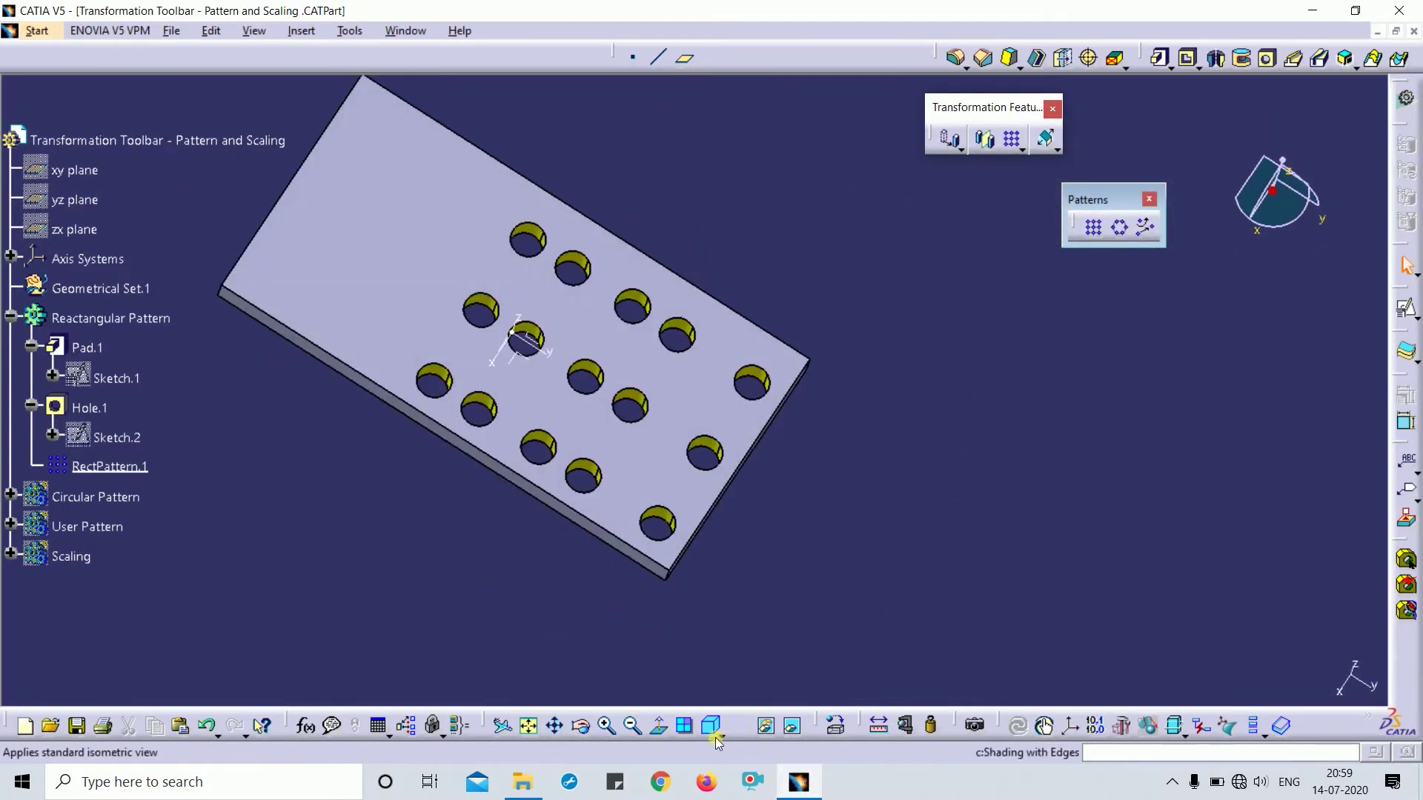
click(711, 729)
Hide the rectangular pattern body and show the circular pattern body with its disc and pin
right_click(118, 325)
click(167, 374)
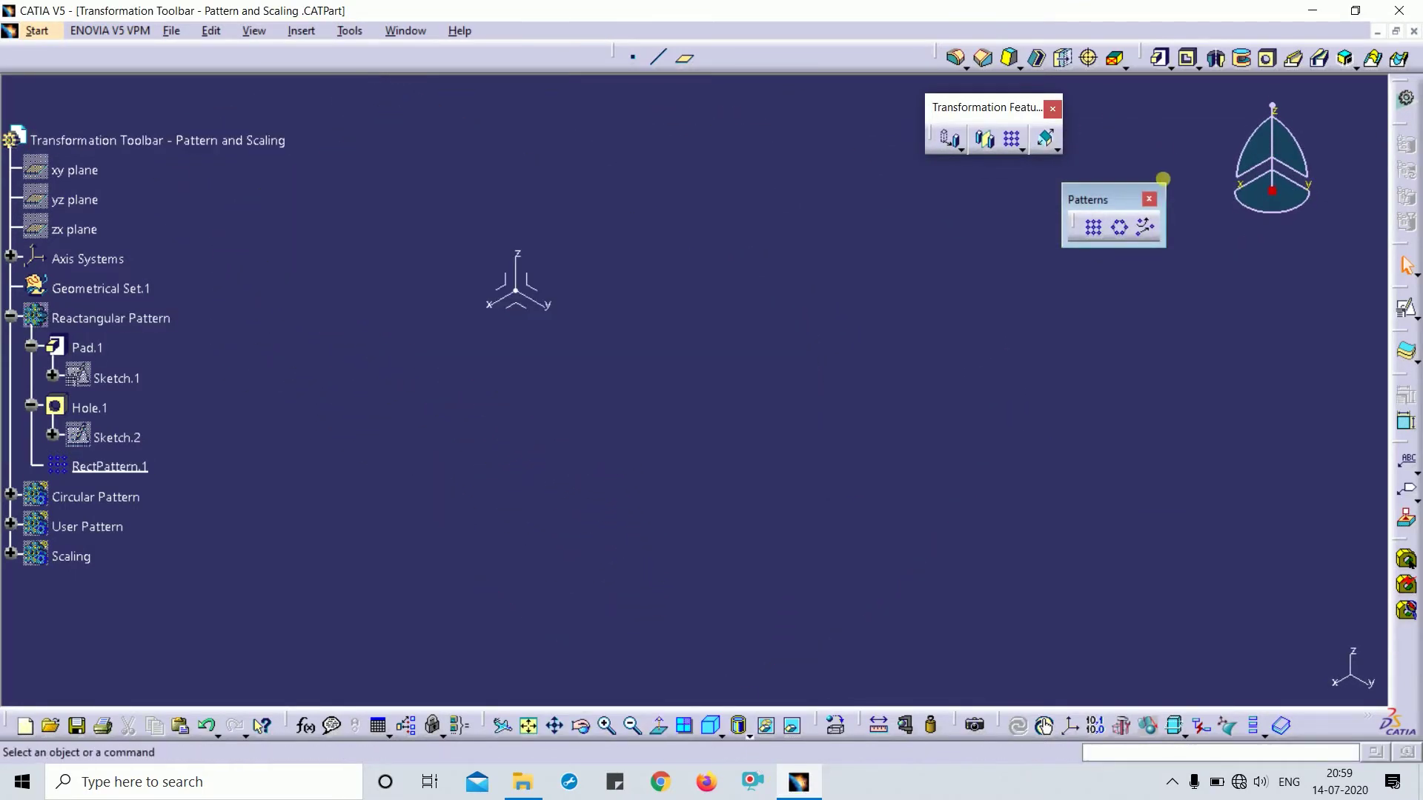
right_click(88, 494)
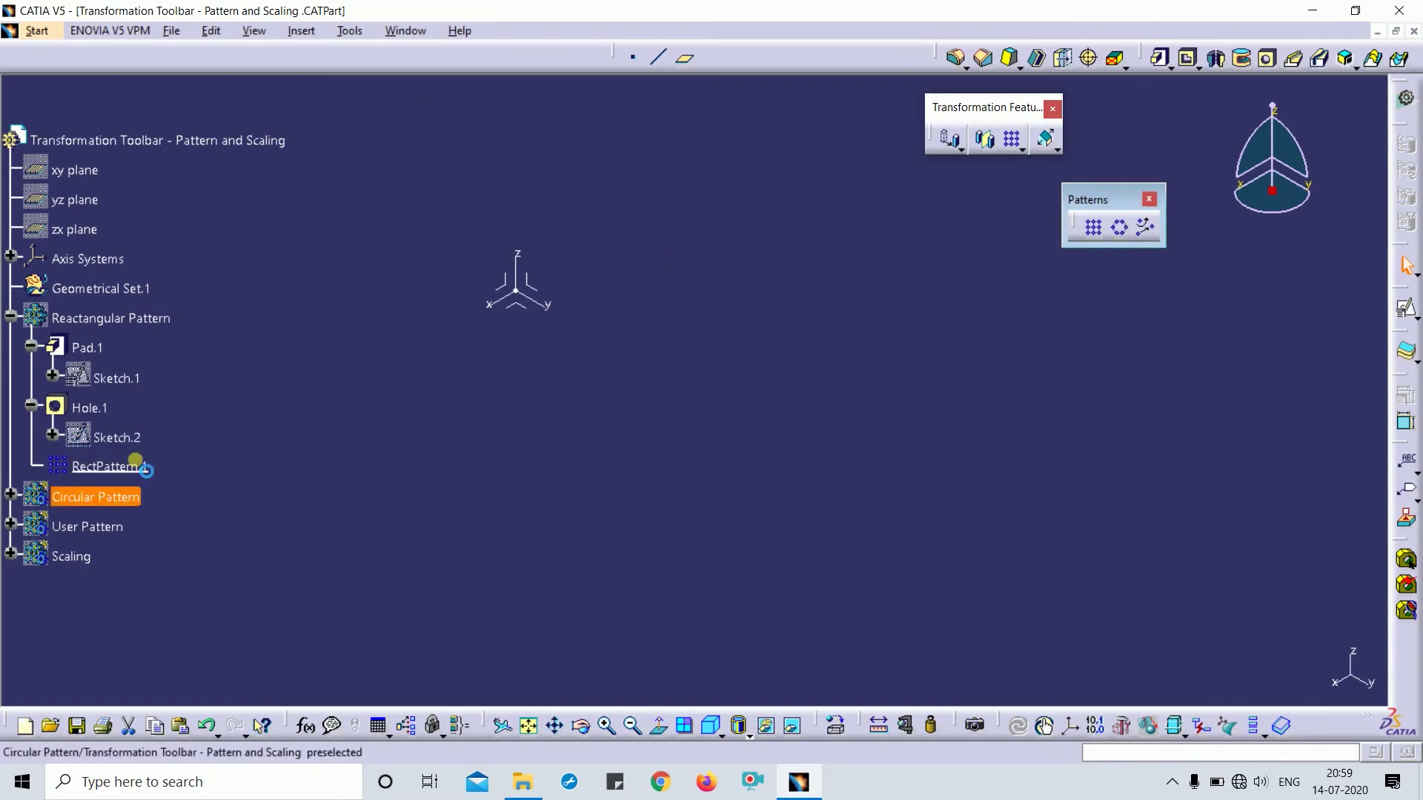
click(177, 238)
click(12, 317)
middle_drag(518, 220, 931, 281)
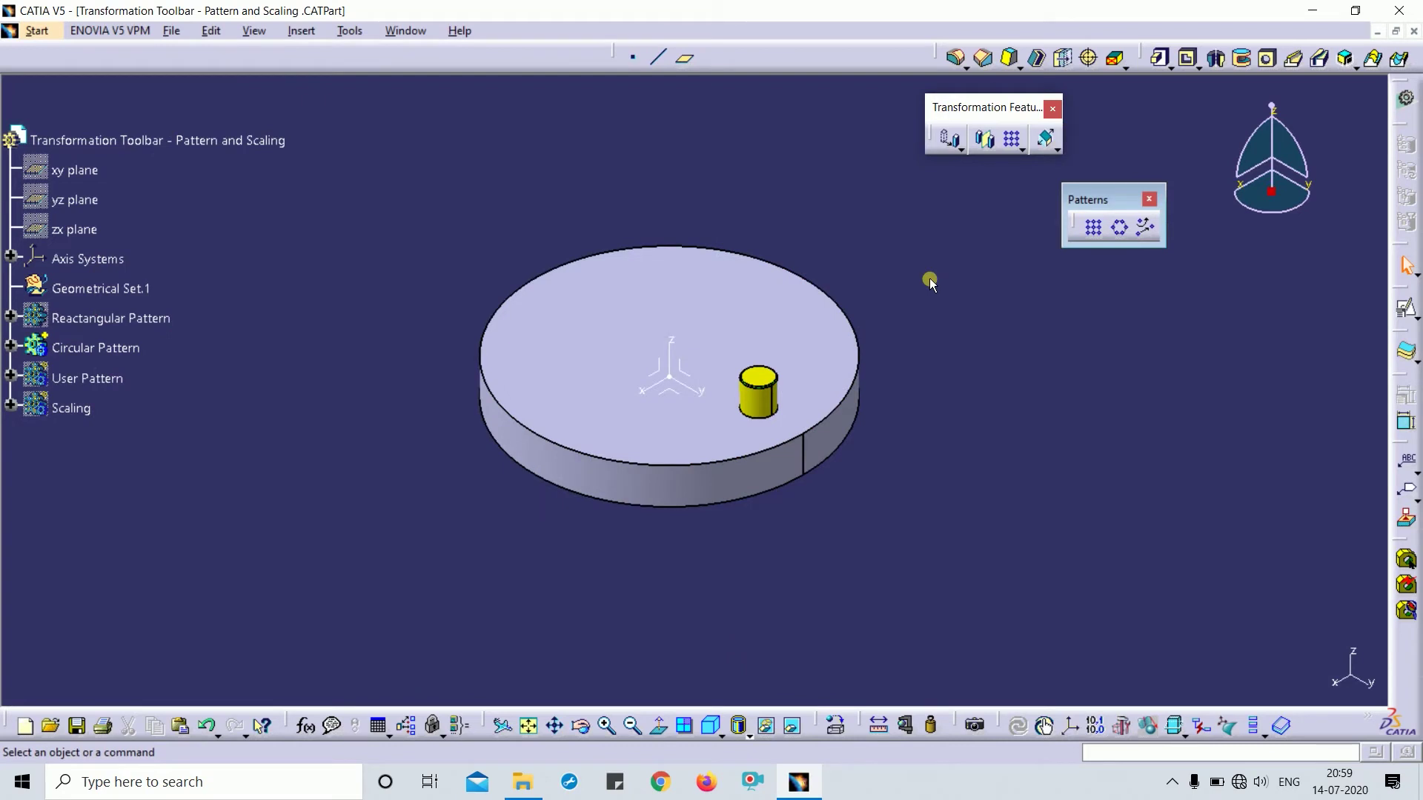
click(710, 726)
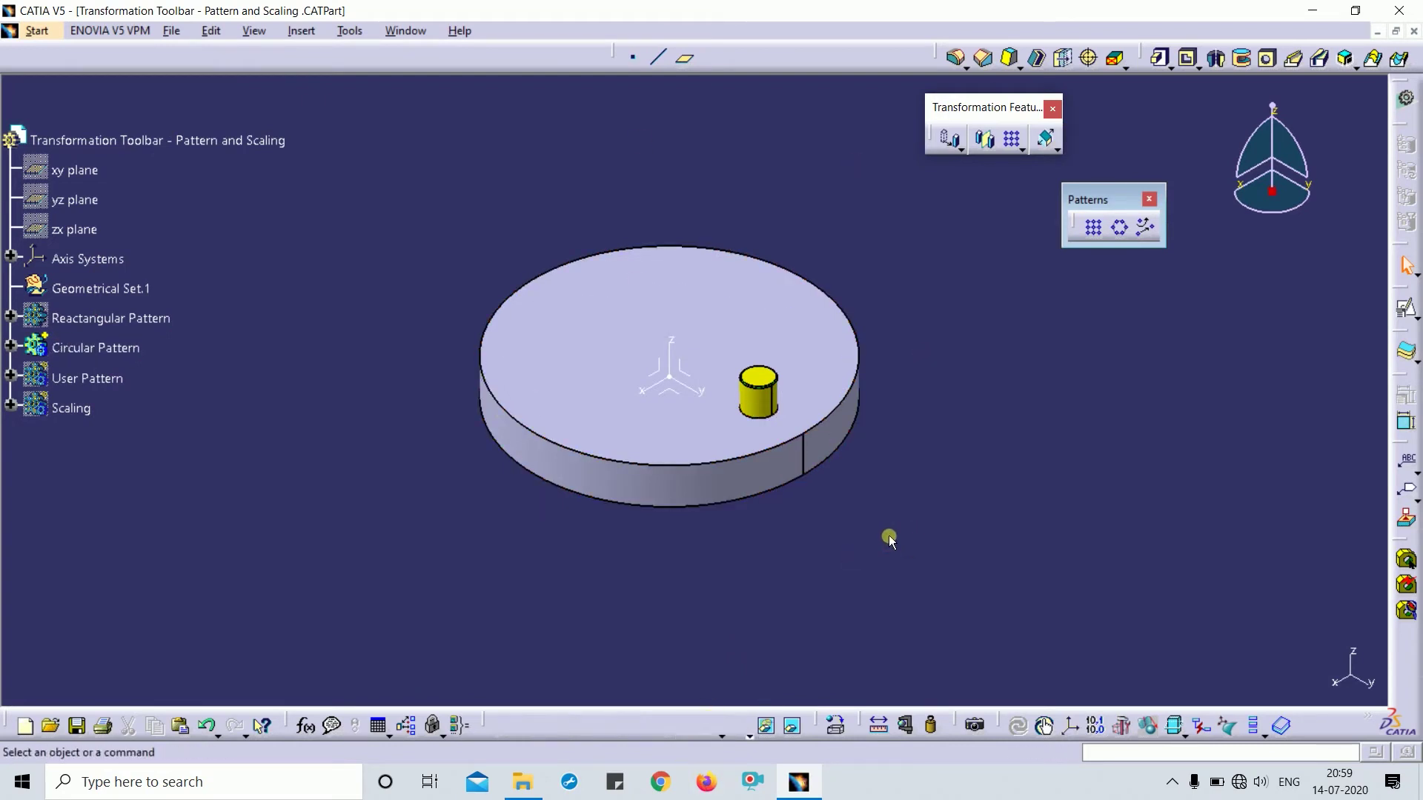
middle_drag(840, 398, 848, 330)
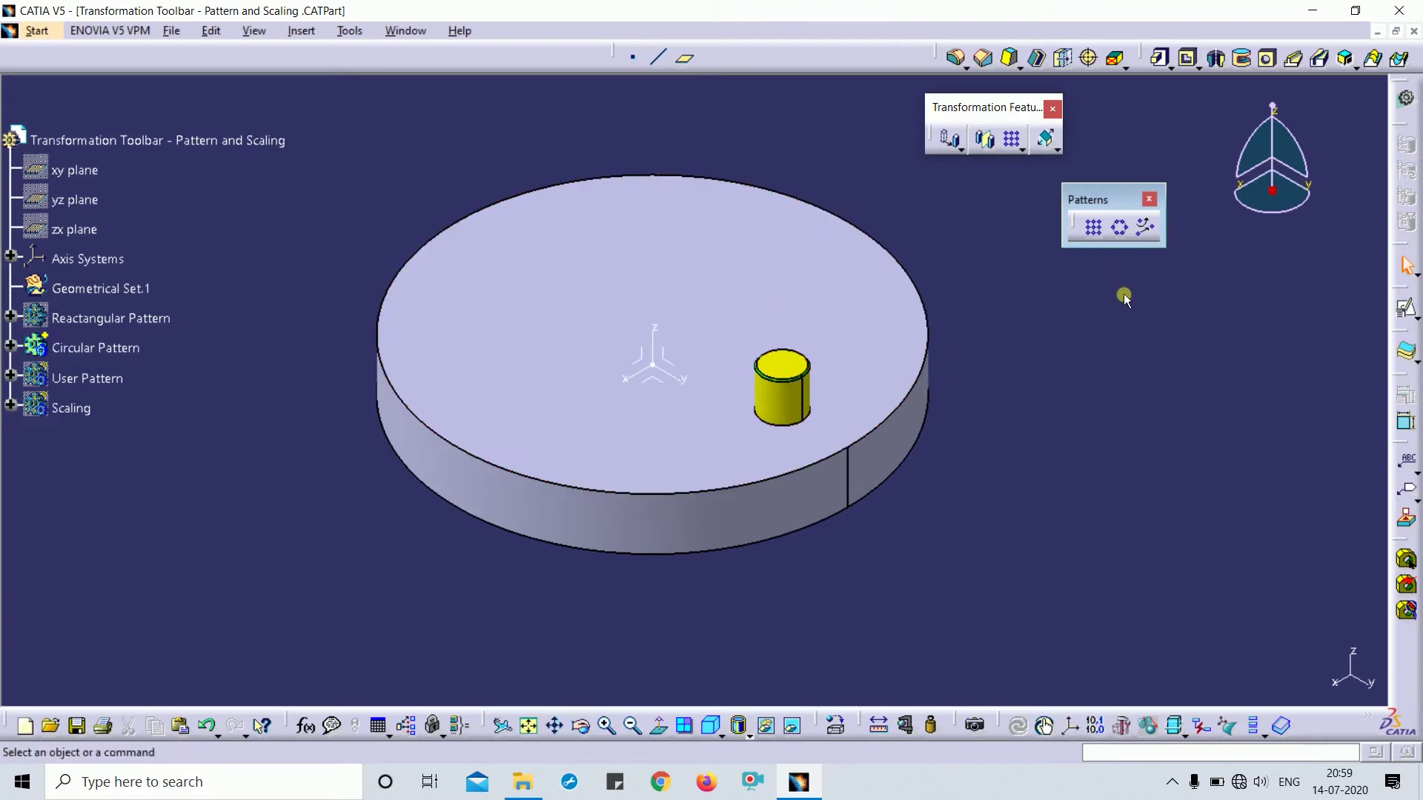
click(1122, 239)
drag(1096, 242, 1137, 213)
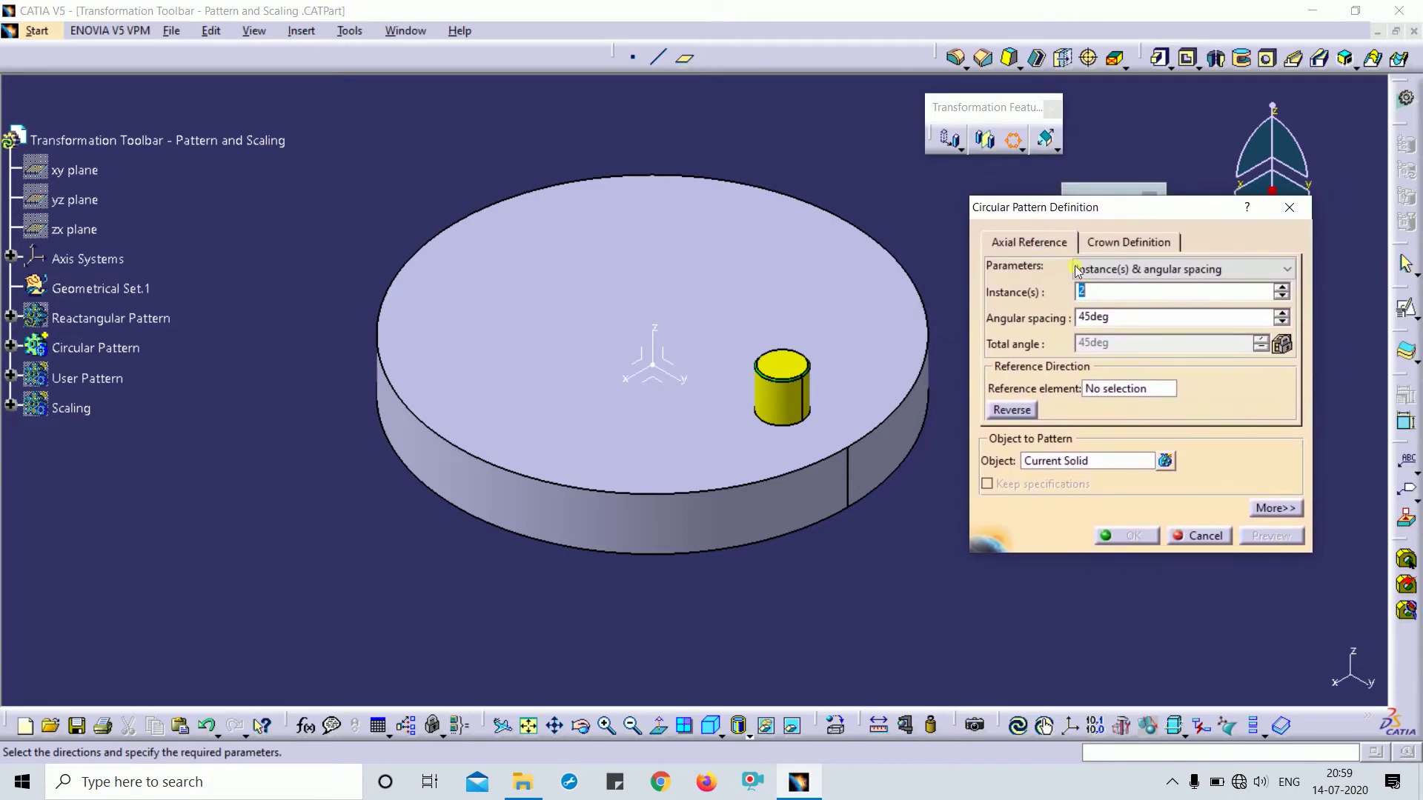
middle_drag(788, 546, 793, 467)
drag(1068, 218, 1019, 275)
click(981, 300)
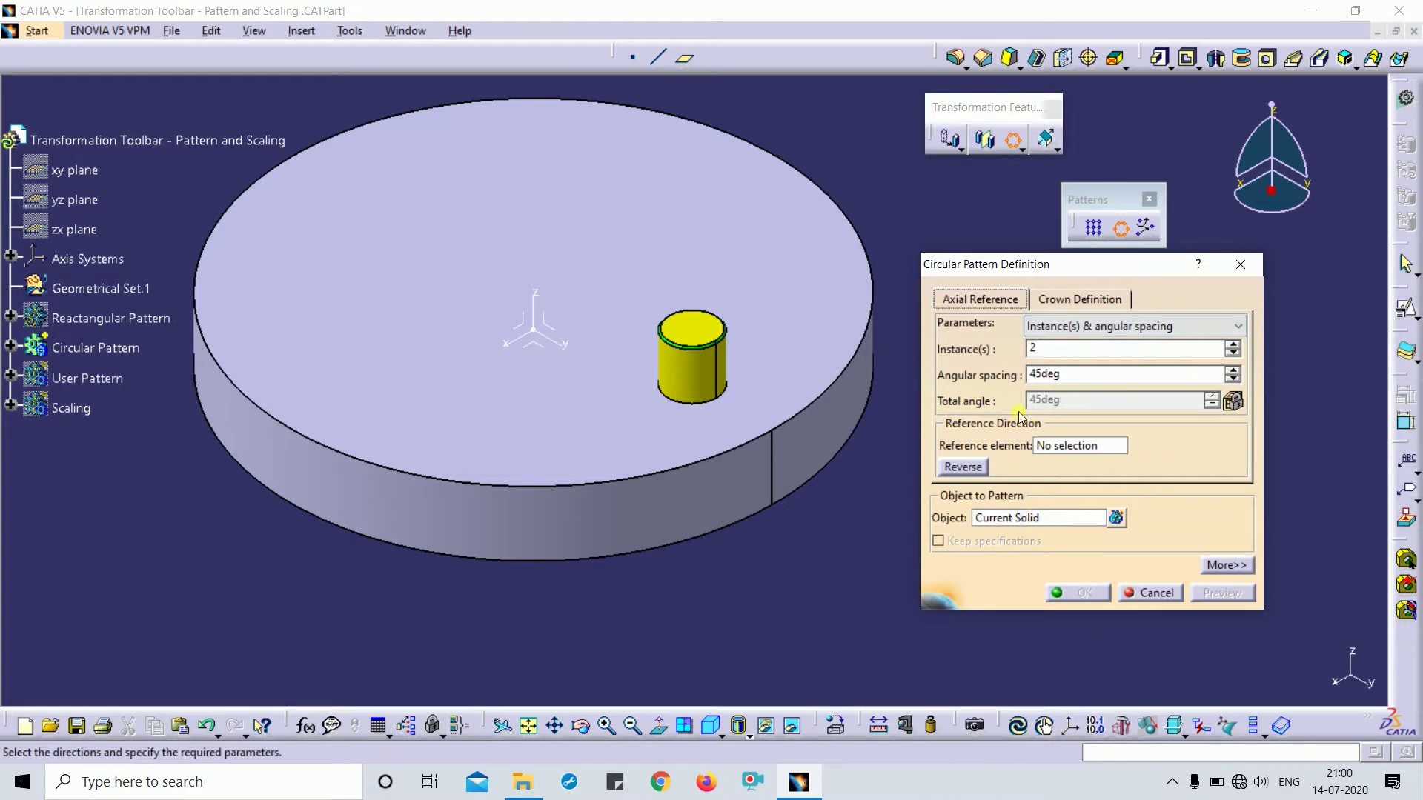
click(1074, 445)
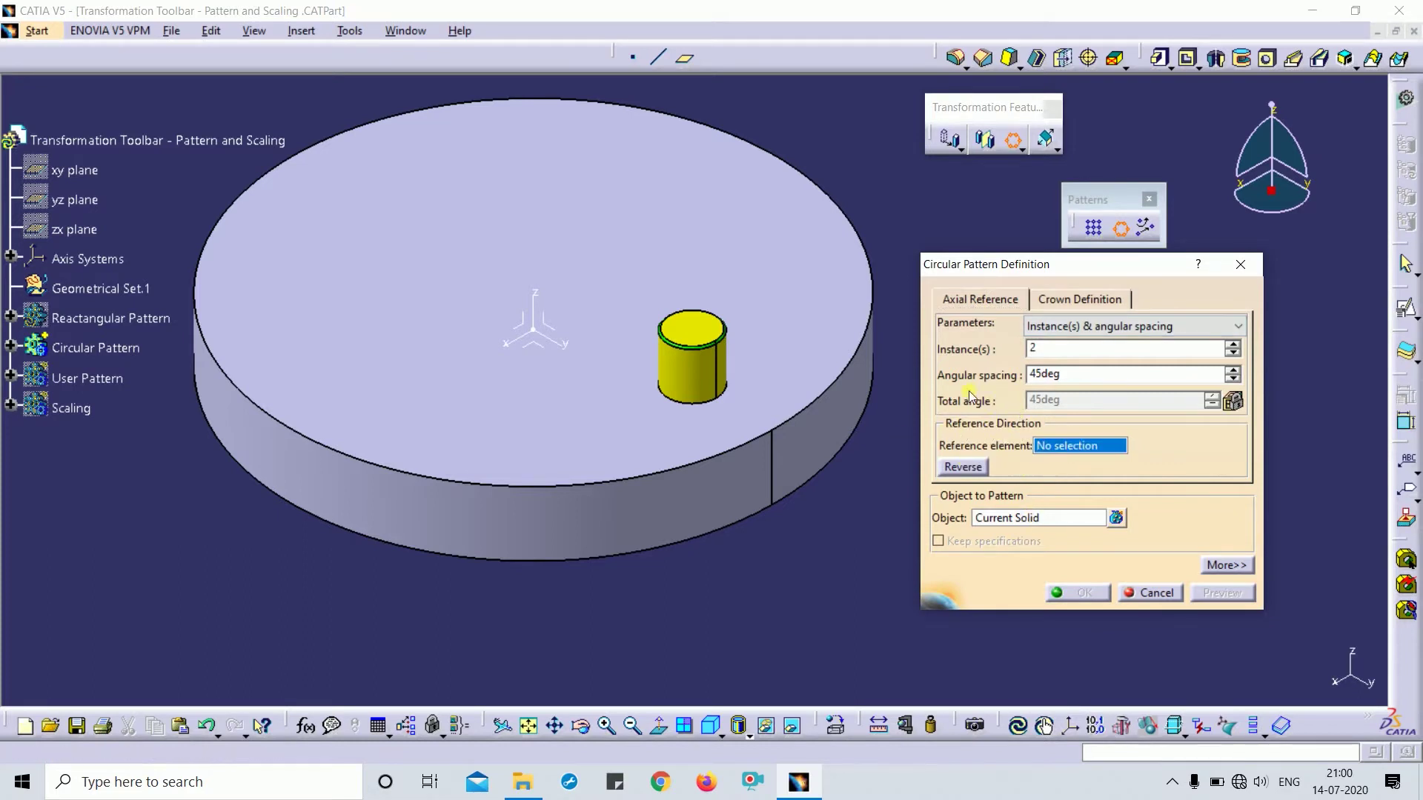
click(541, 299)
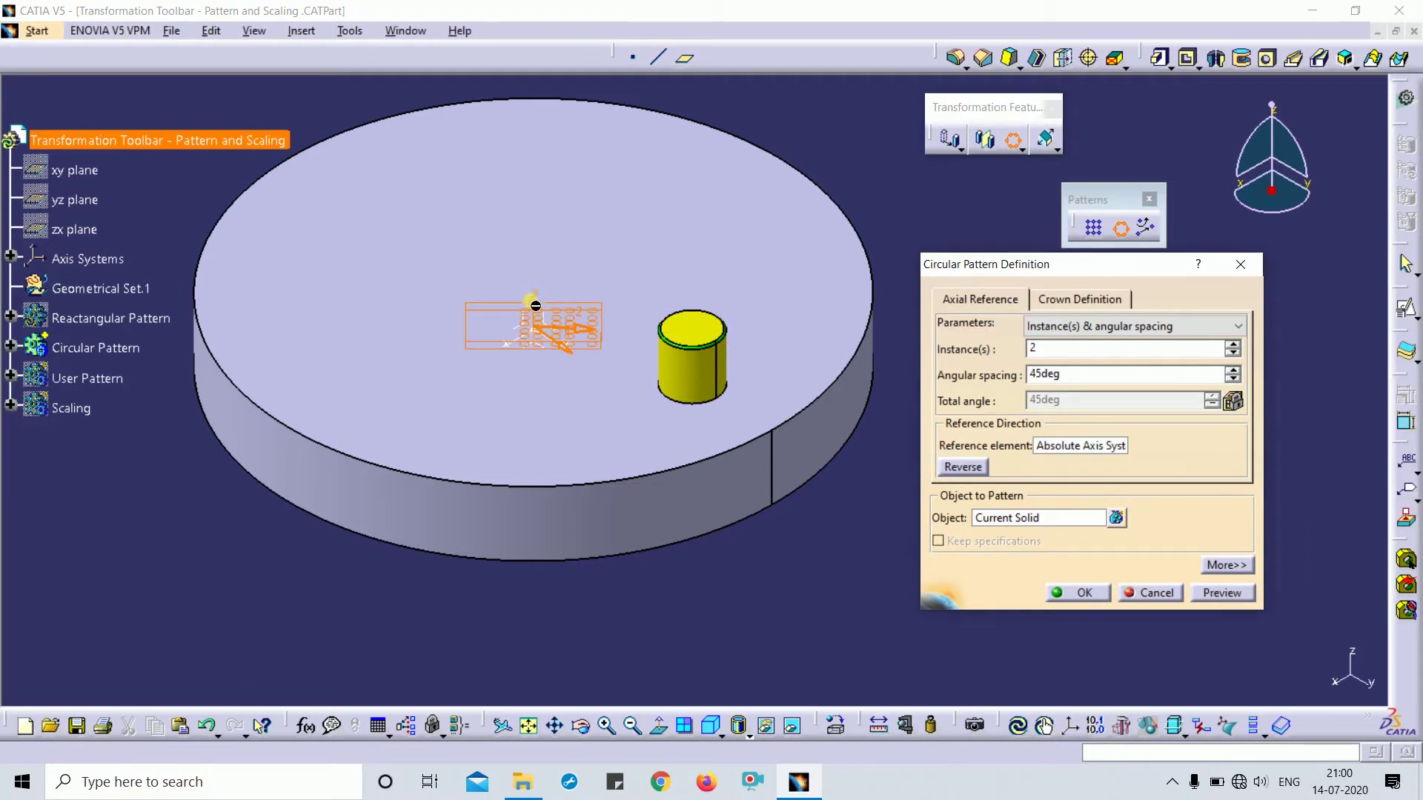
key(Escape)
Make the circular pattern body the in-work object and start a Circular Pattern about the absolute axis system's Z axis
right_click(84, 346)
click(180, 480)
click(1119, 227)
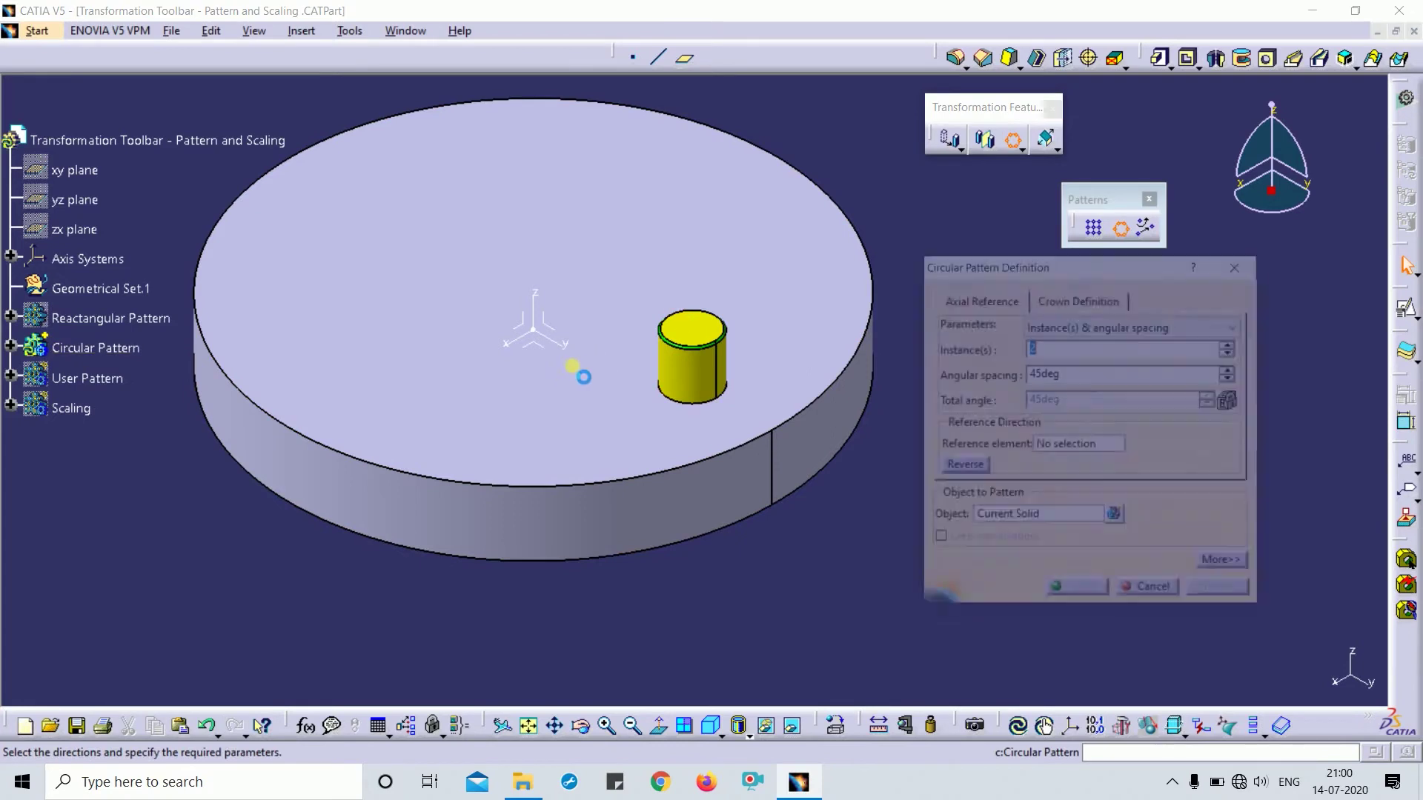
ctrl+middle_drag(785, 550, 791, 582)
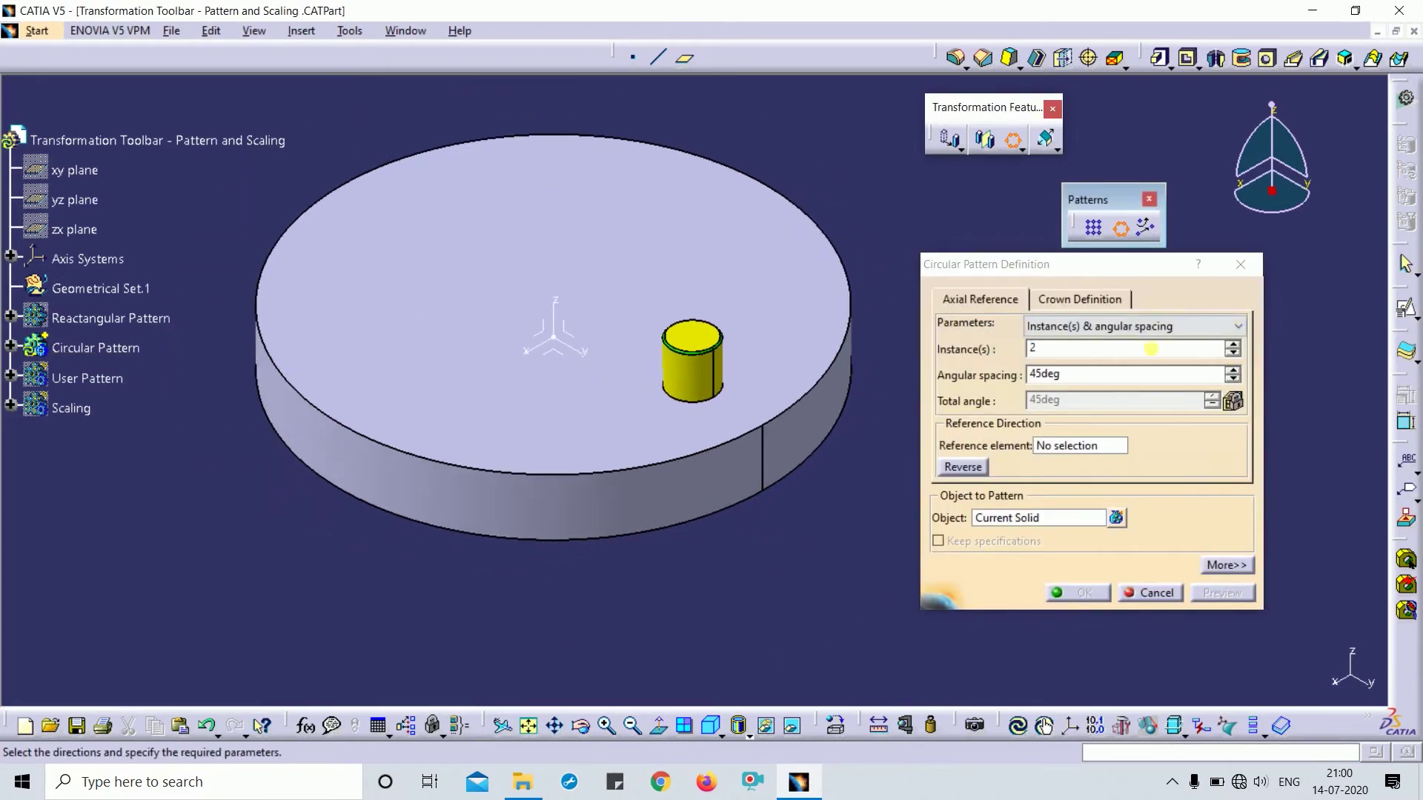
click(1066, 444)
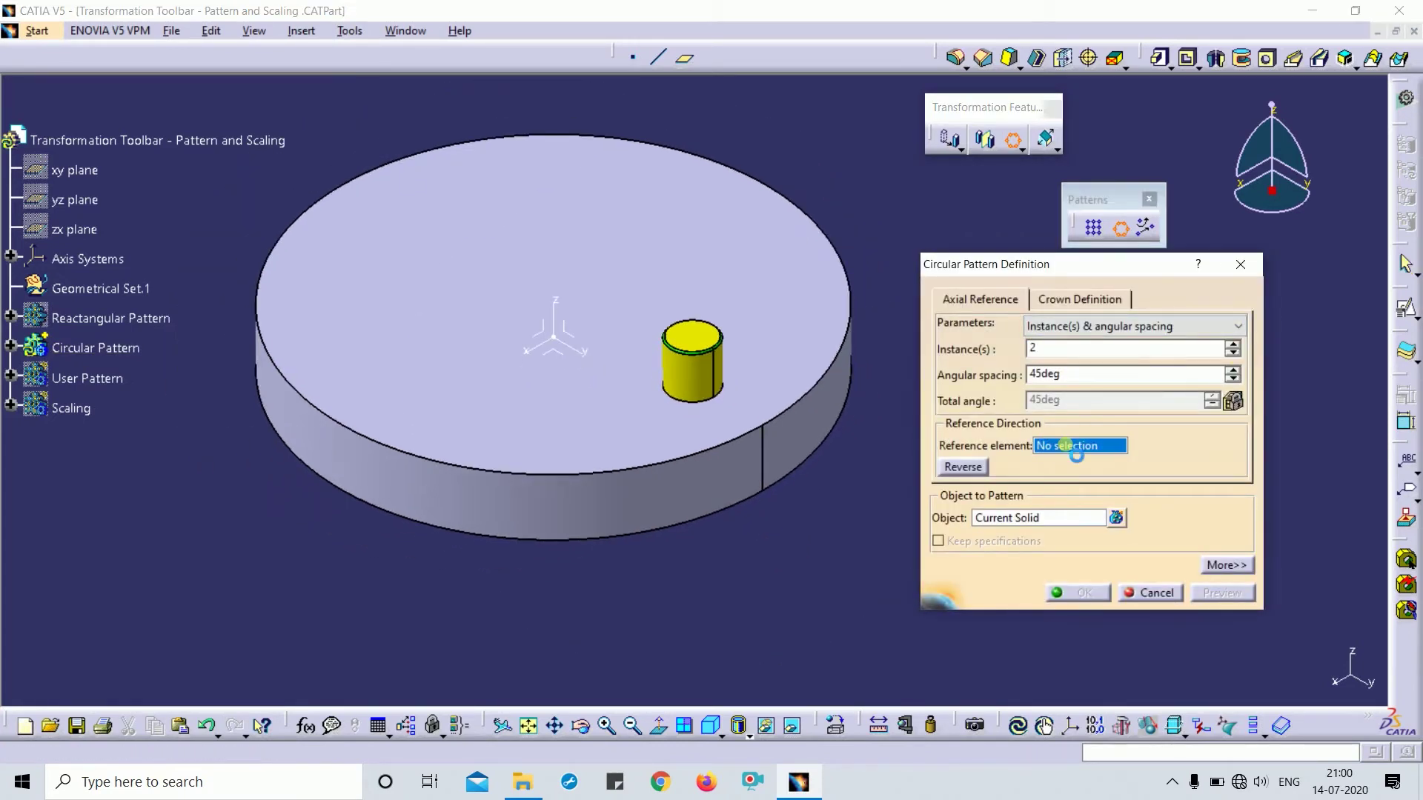
click(559, 317)
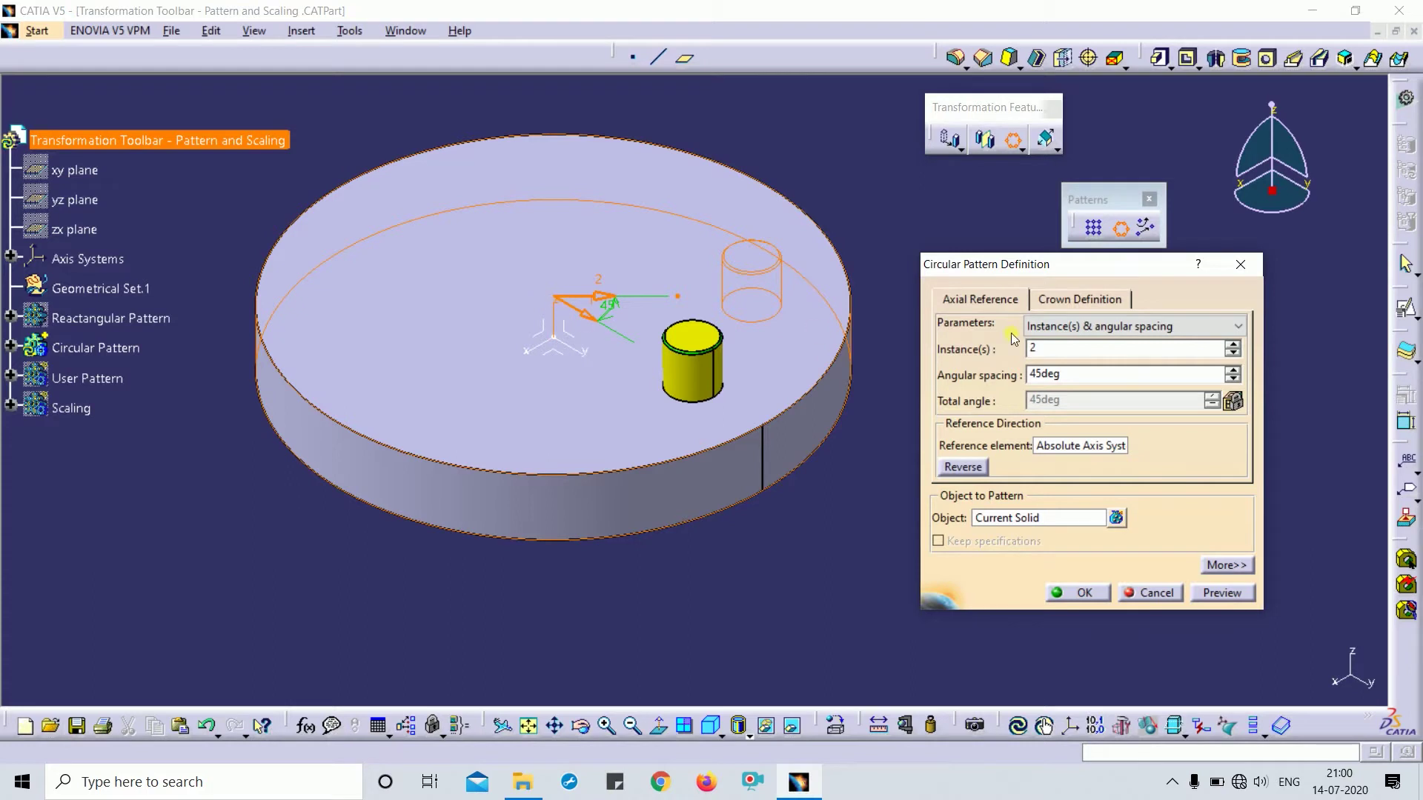
Set the circular pattern to 5 instances and preview the pins around the disc
drag(1092, 356, 905, 356)
key(Return)
click(1222, 593)
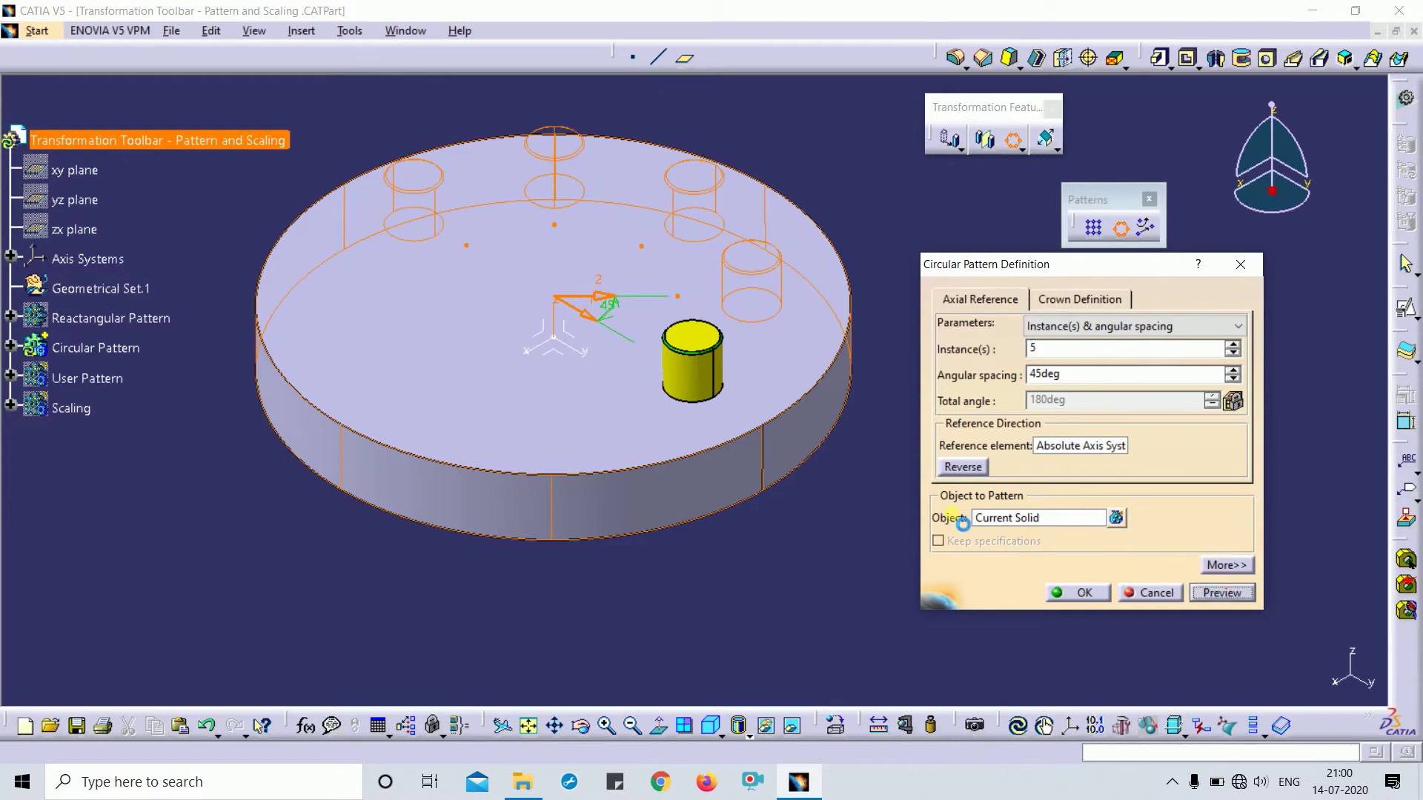
middle_drag(775, 554, 764, 259)
click(713, 730)
middle_drag(838, 479, 900, 476)
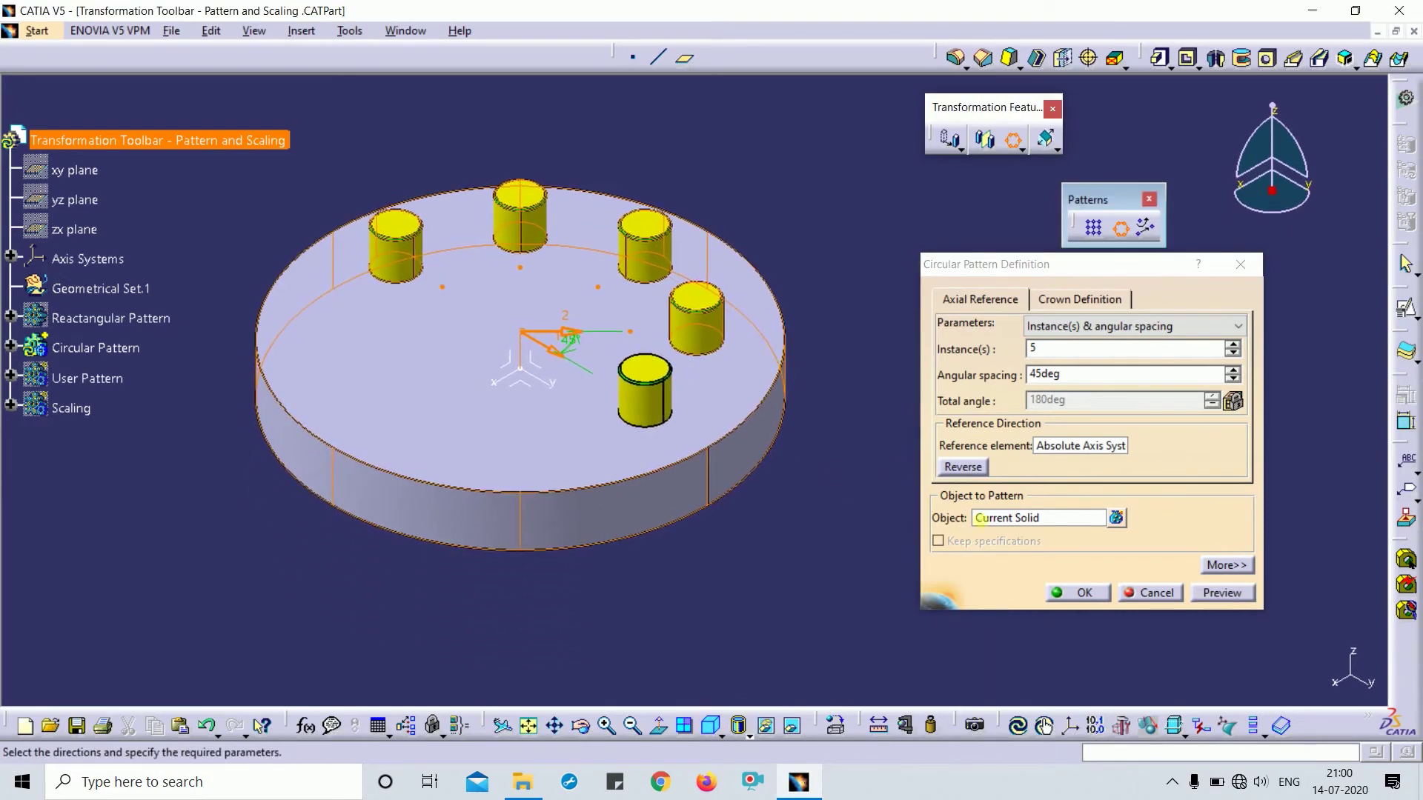
Reverse the circular pattern's direction, restore the original direction and preview the pins
click(966, 468)
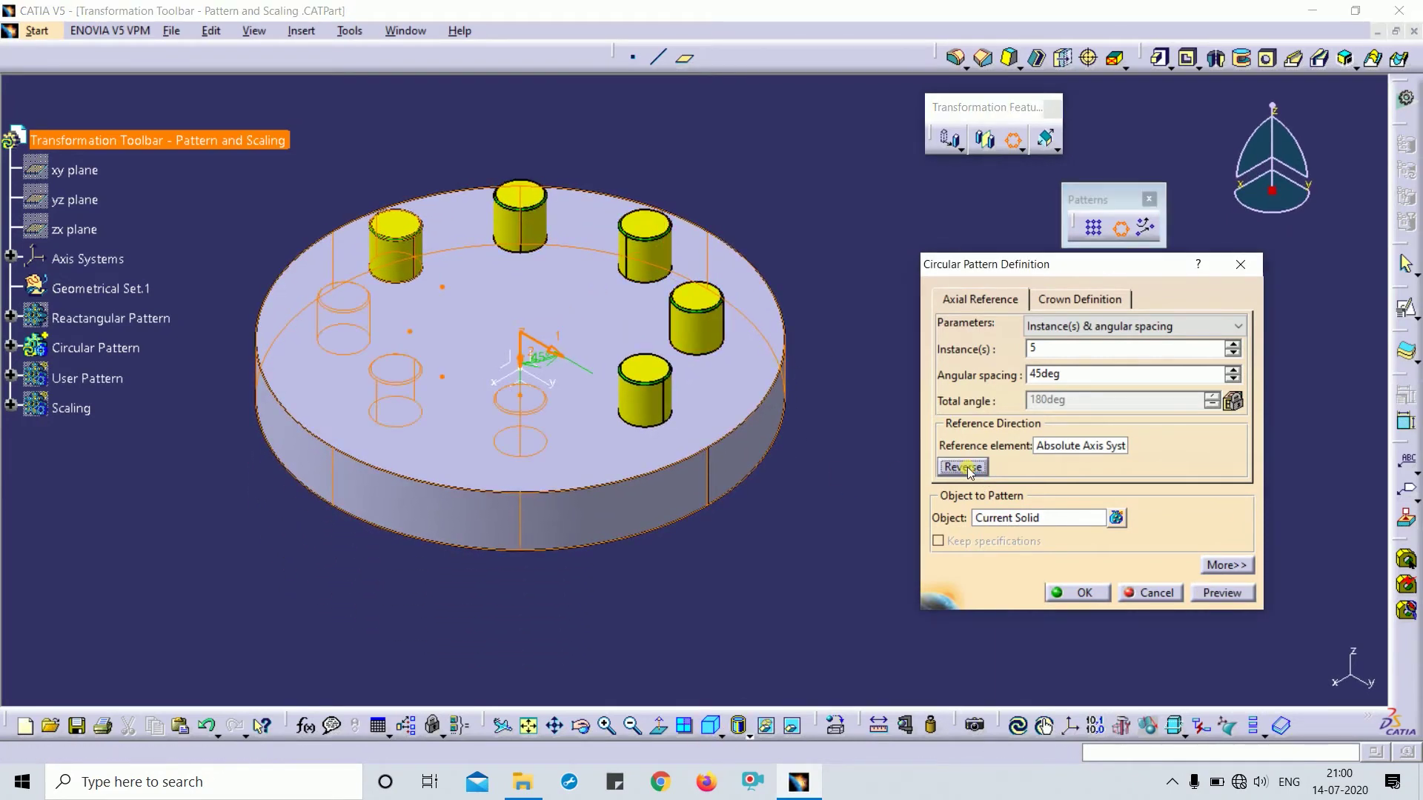
click(527, 365)
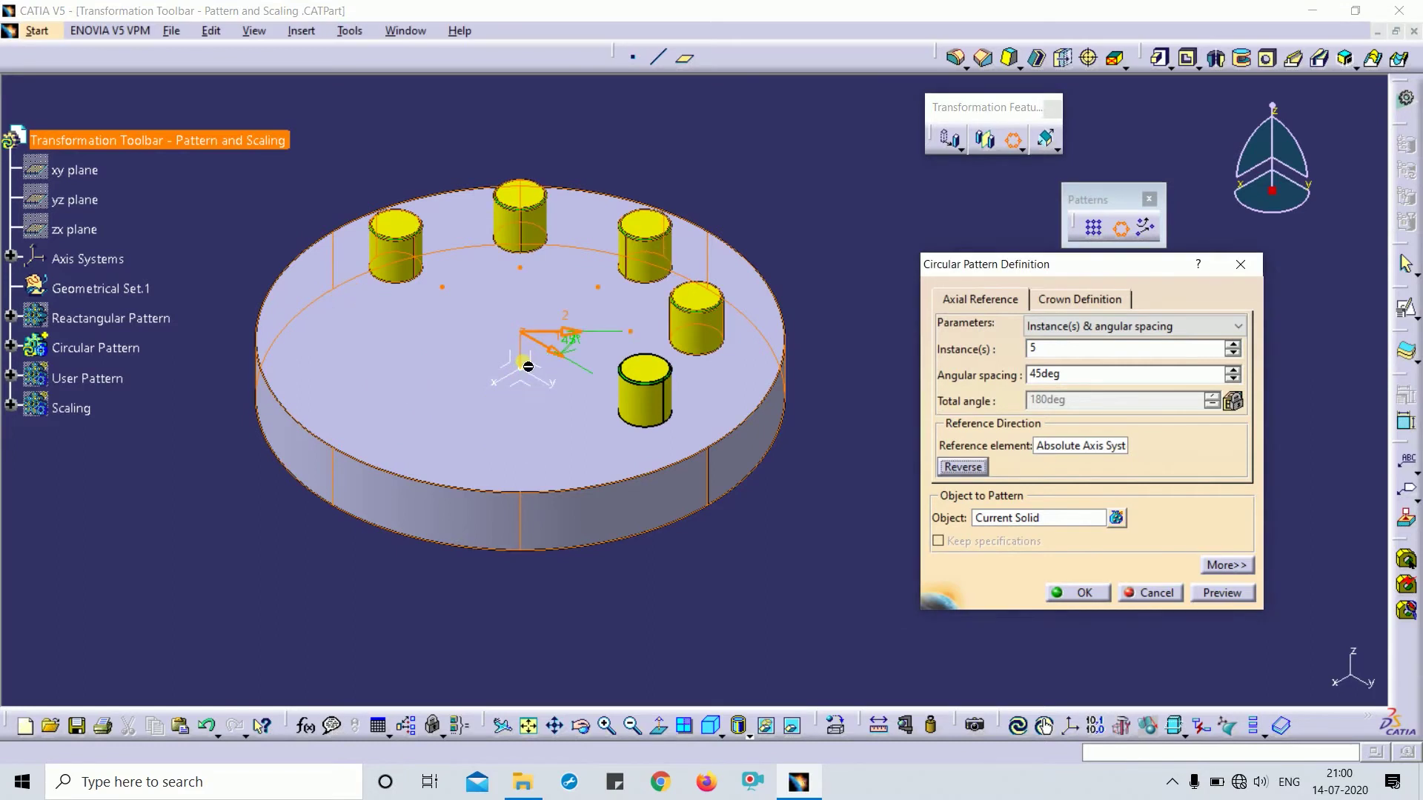
click(1235, 595)
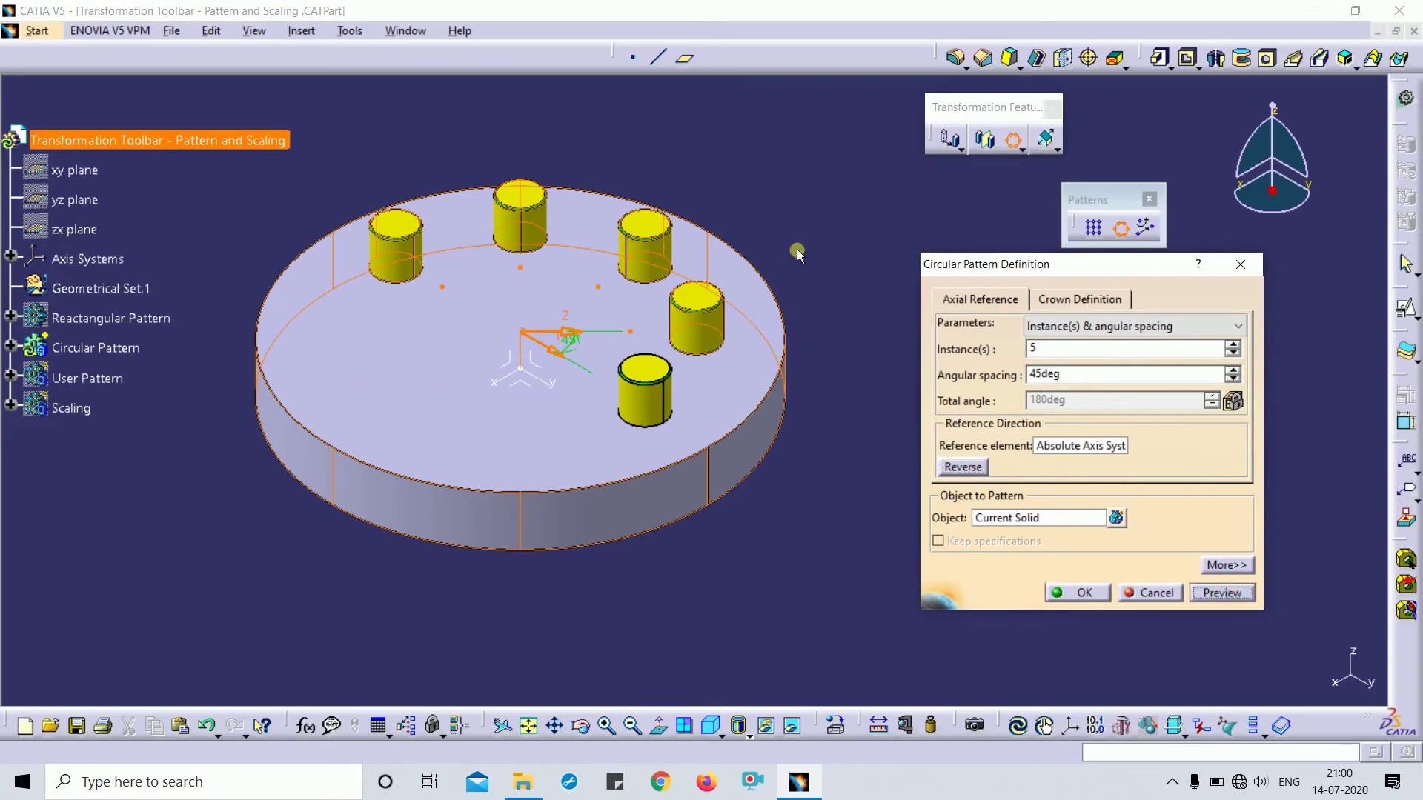
Define the pattern by Instance(s) & total angle, set the total angle to 90 degrees and preview it
click(1091, 328)
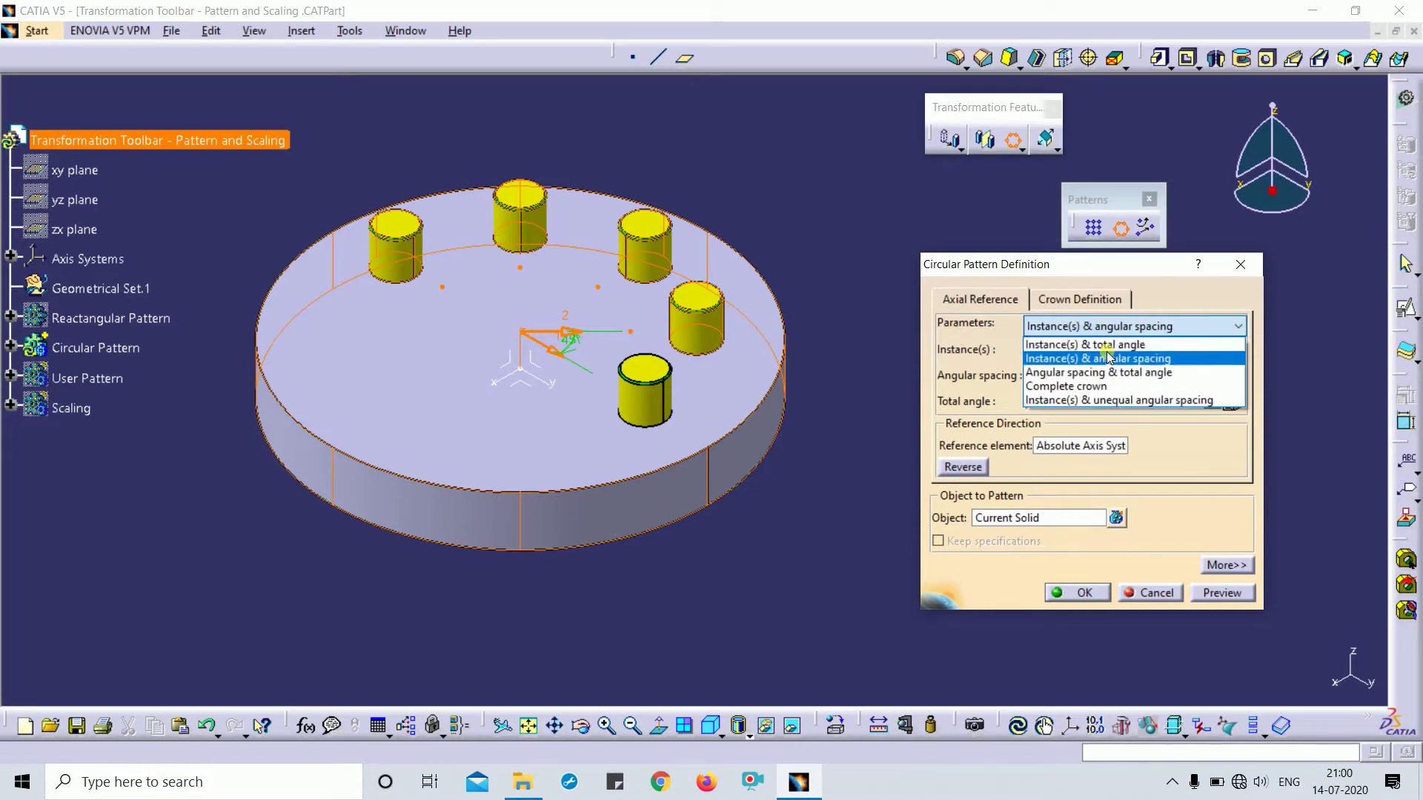
click(1107, 347)
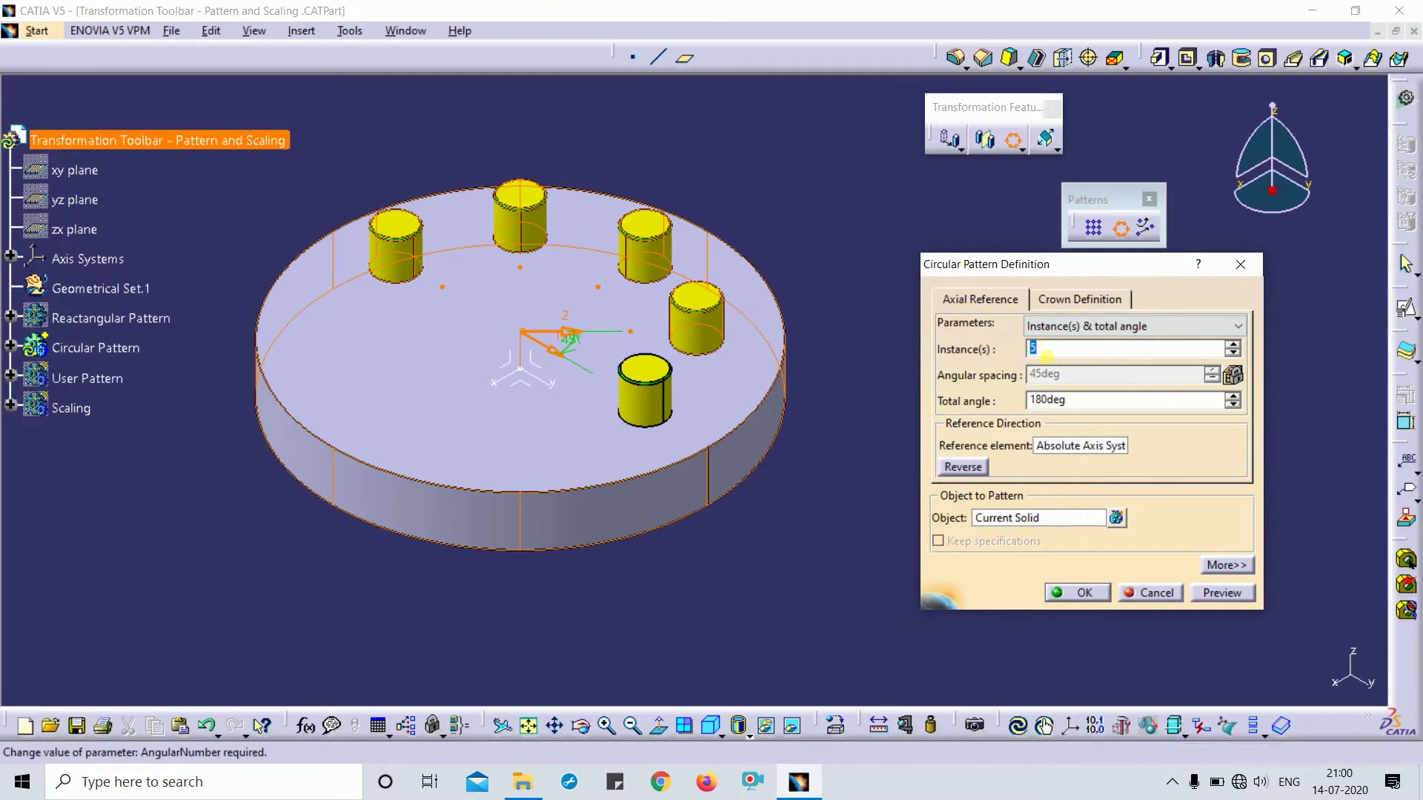
click(1081, 401)
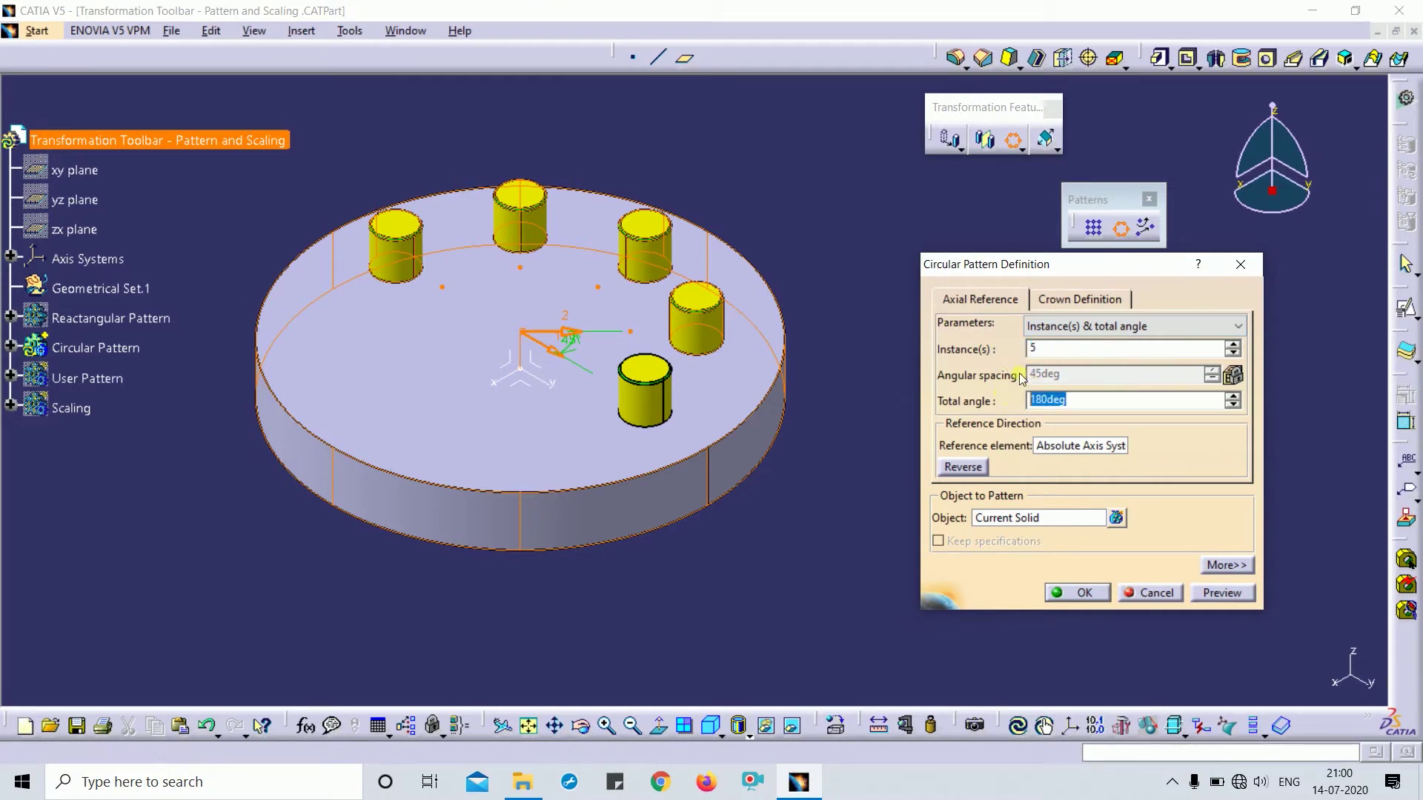
text(90)
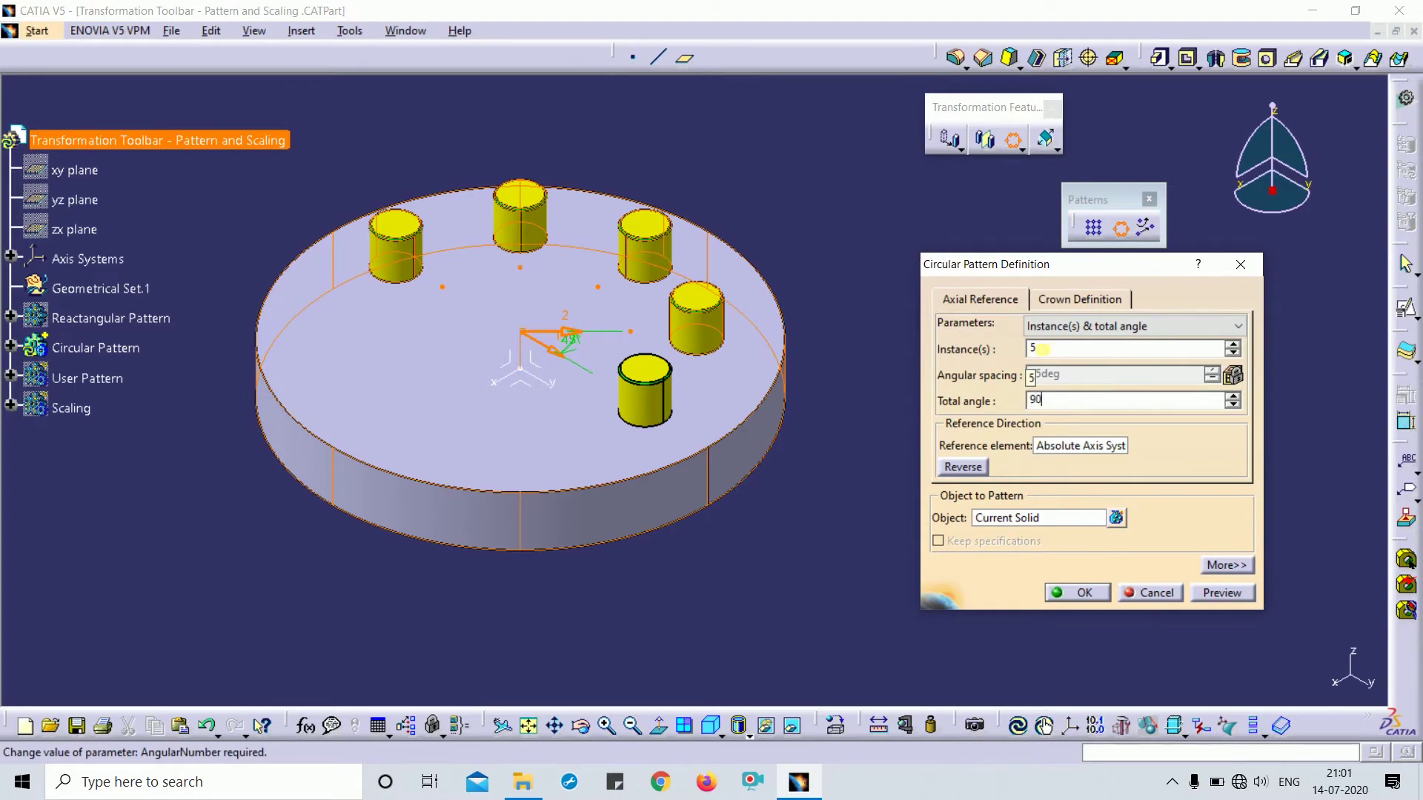
key(Return)
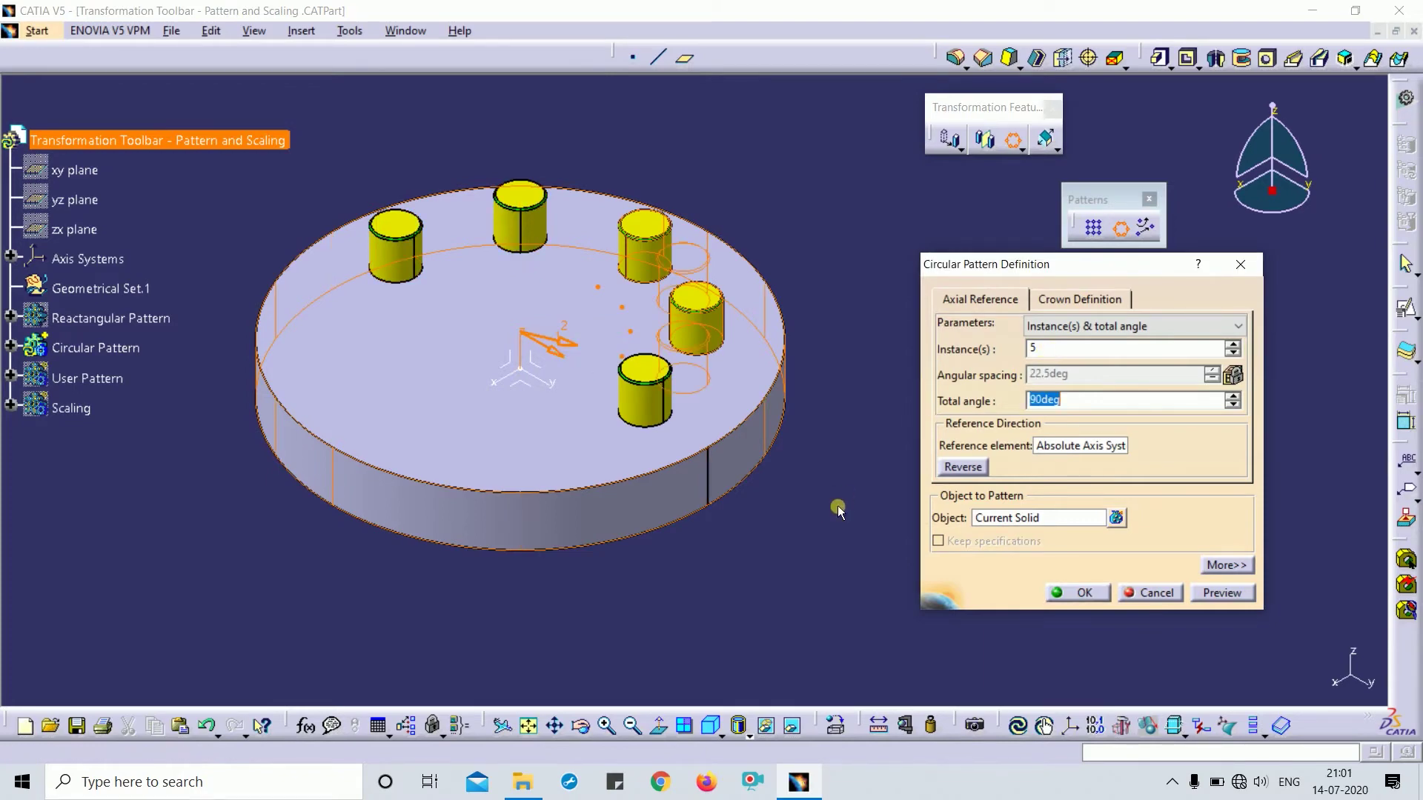
click(1222, 593)
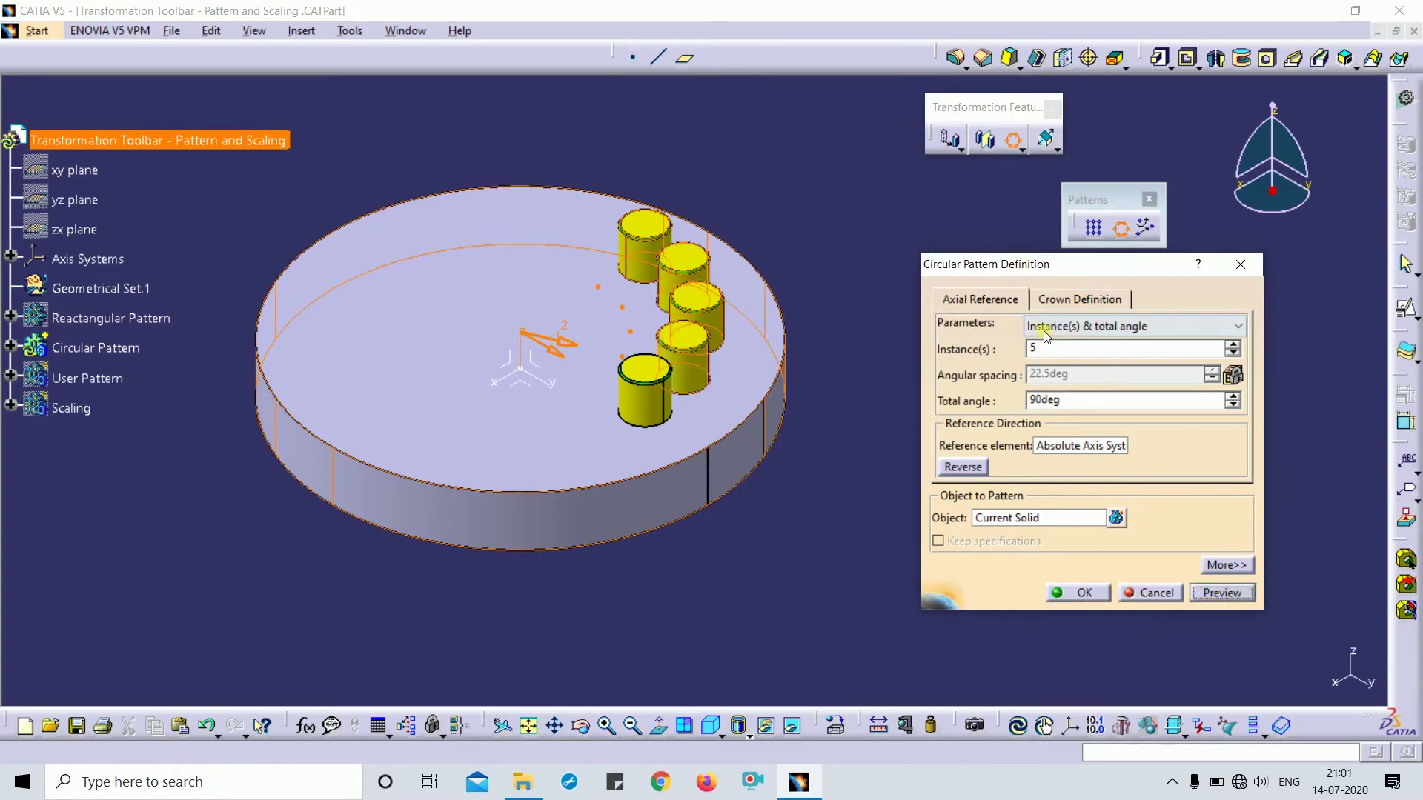
middle_drag(727, 404, 593, 380)
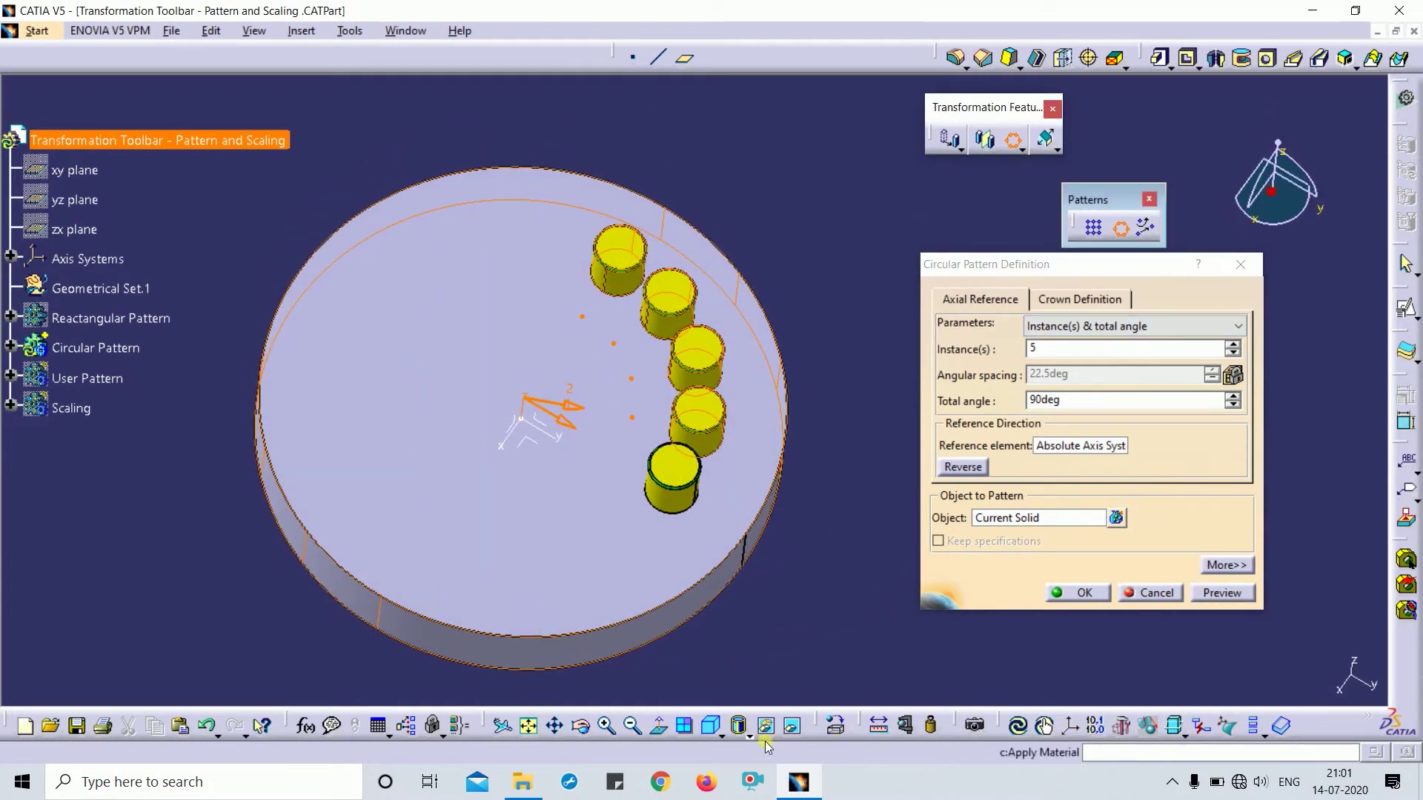
click(709, 723)
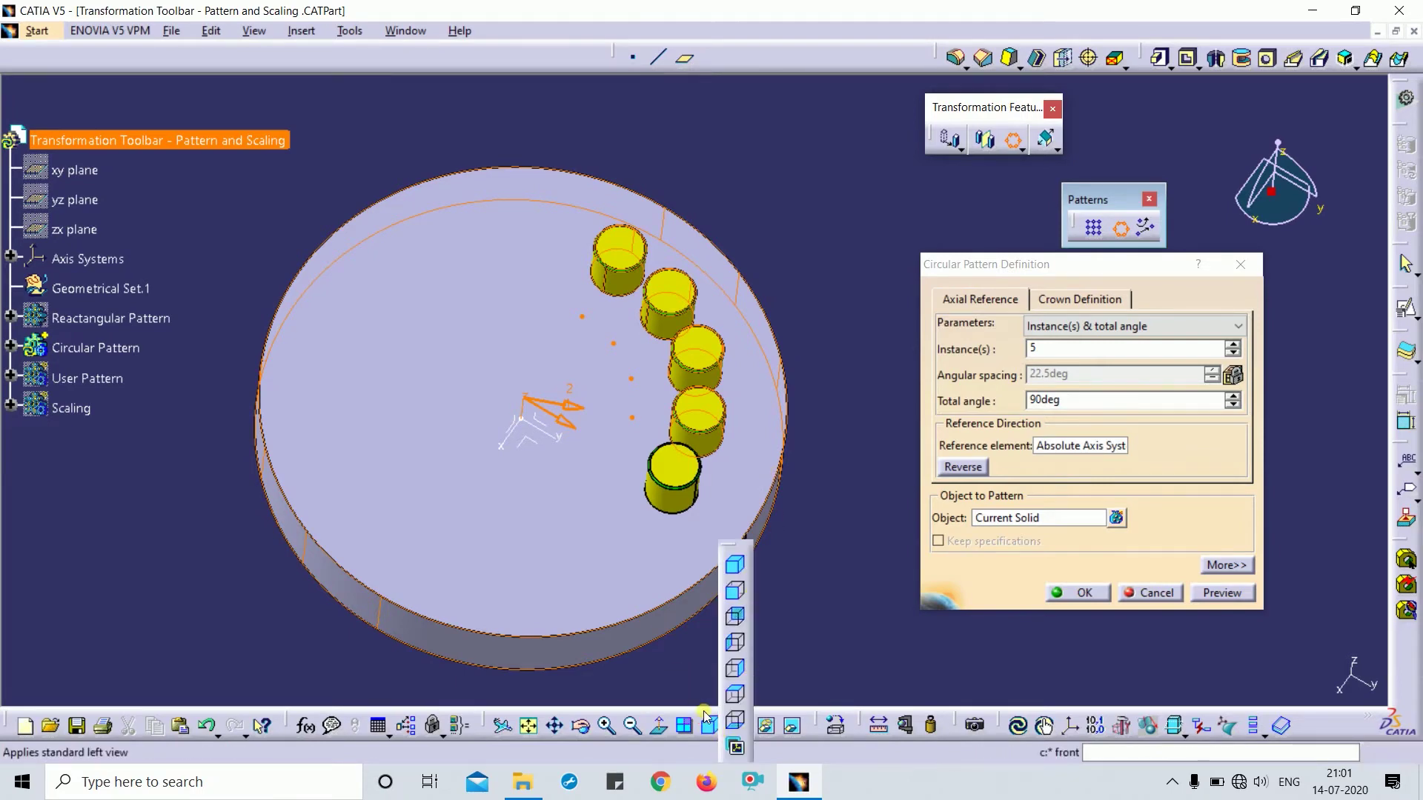
click(734, 564)
Set the circular pattern's total angle to 180 degrees and preview the pins
click(975, 393)
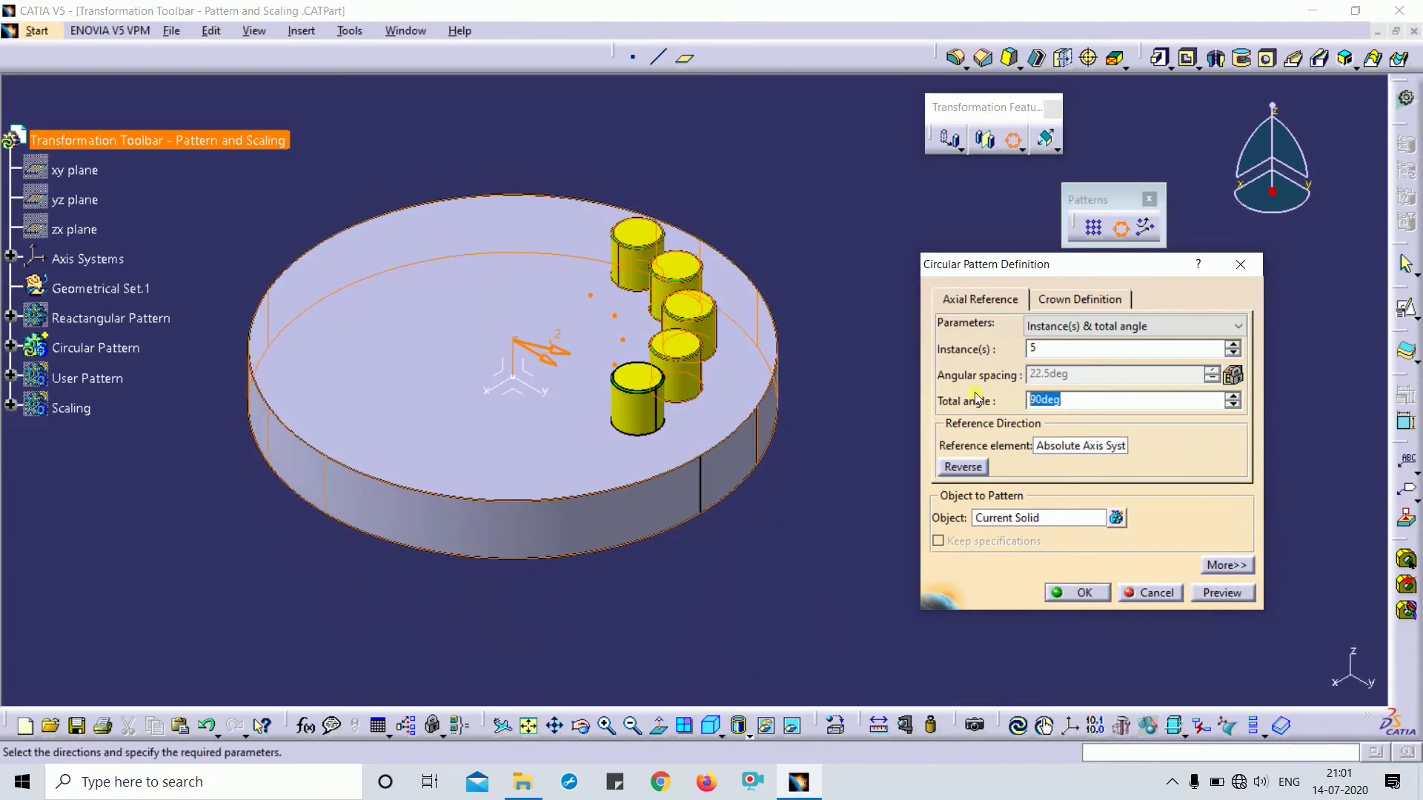
text(180)
key(Return)
click(1235, 596)
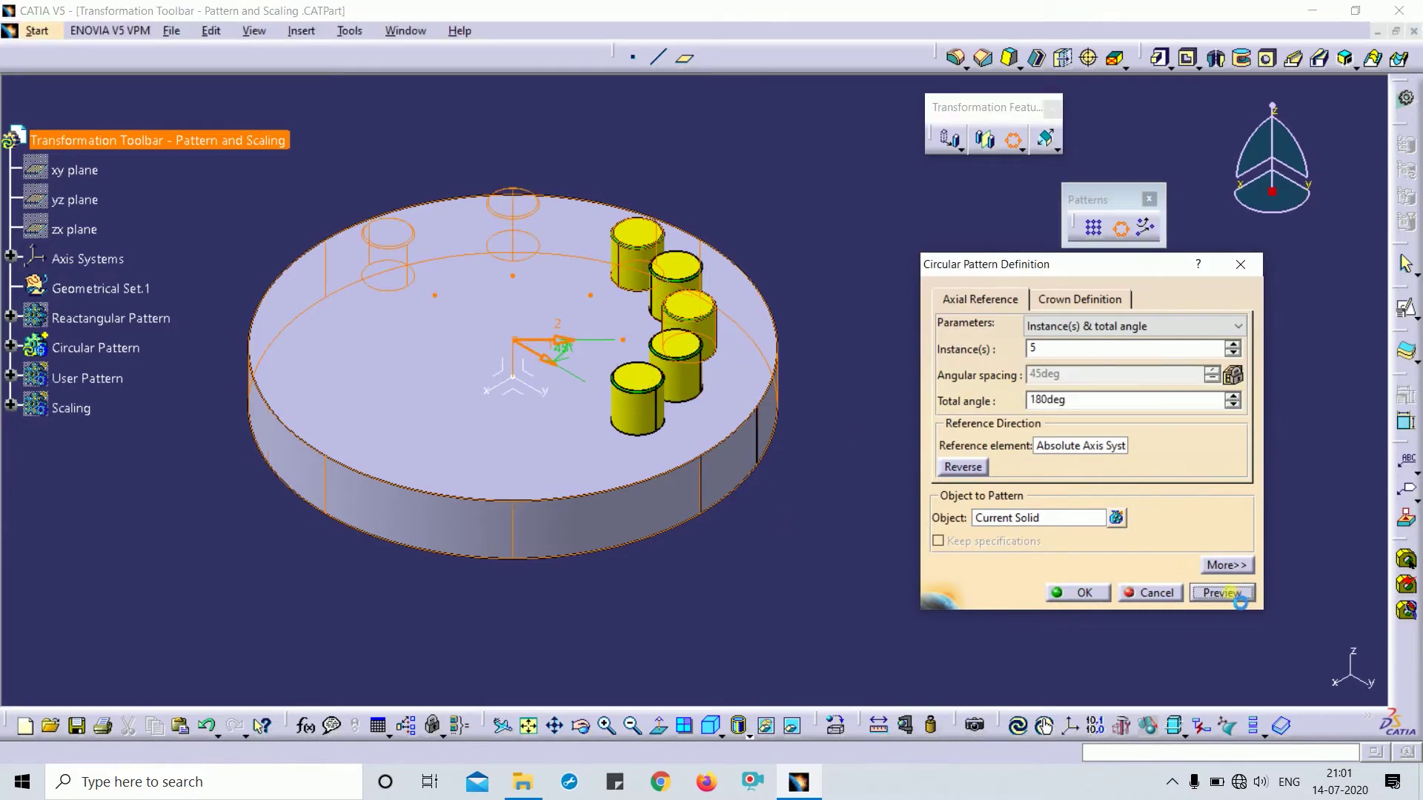
middle_drag(786, 475, 423, 371)
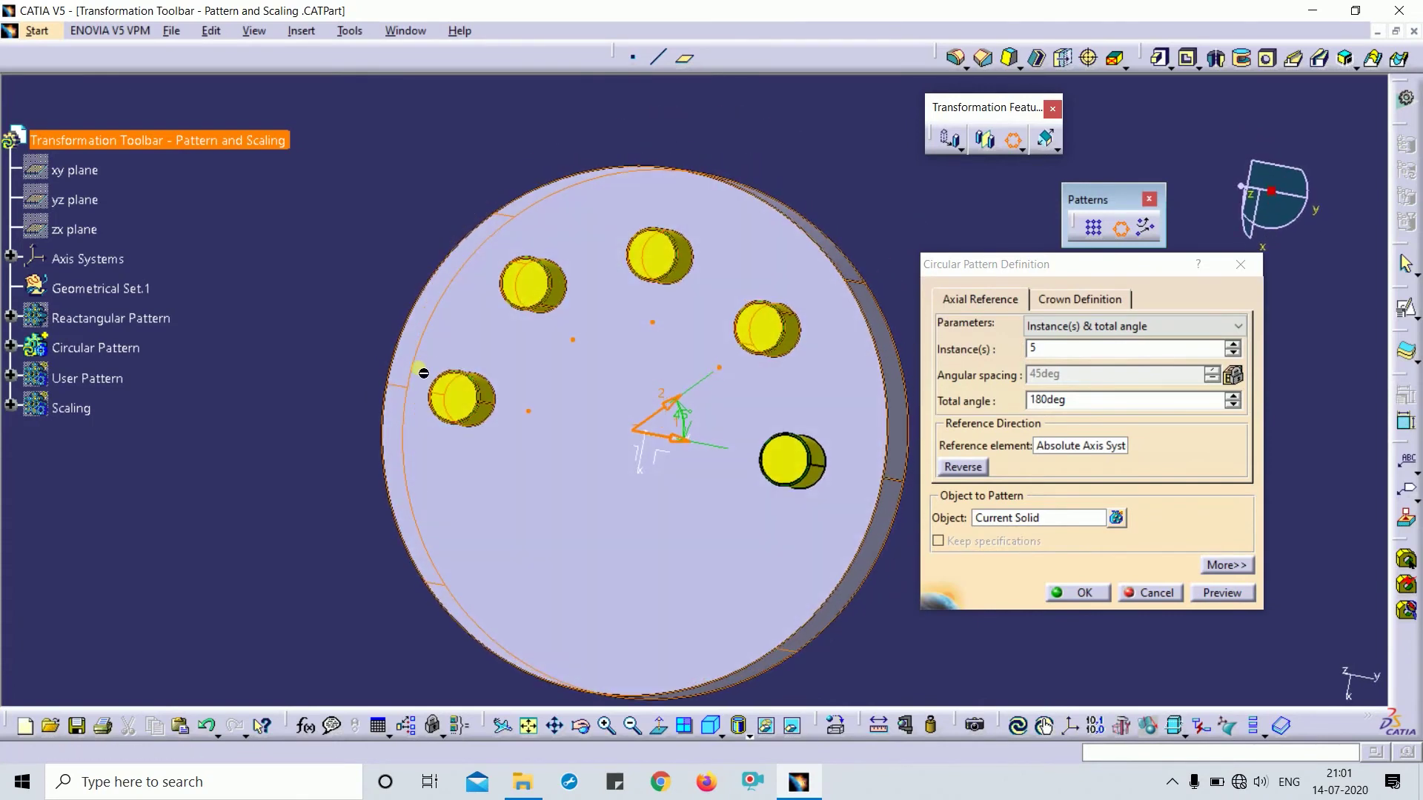
click(718, 732)
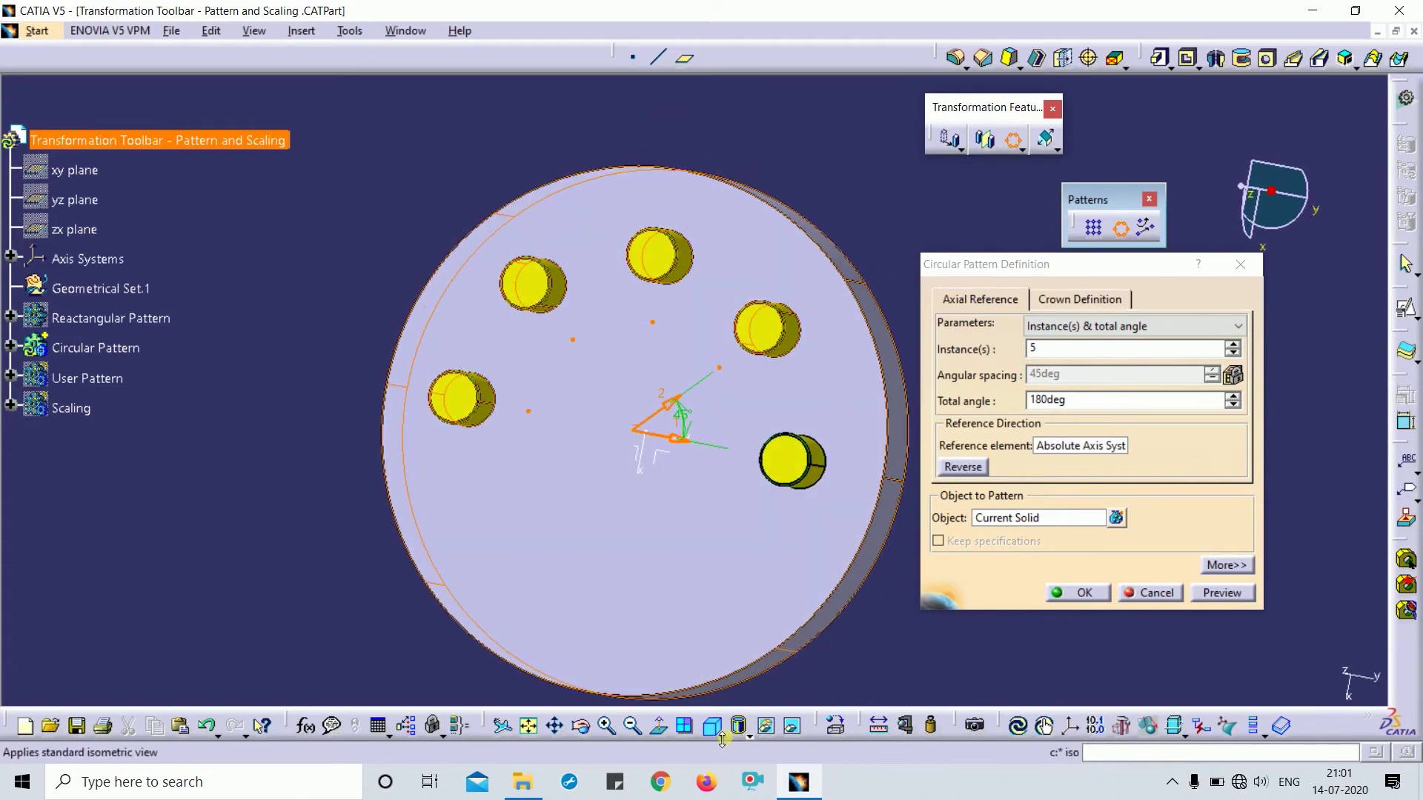
middle_drag(766, 563, 652, 611)
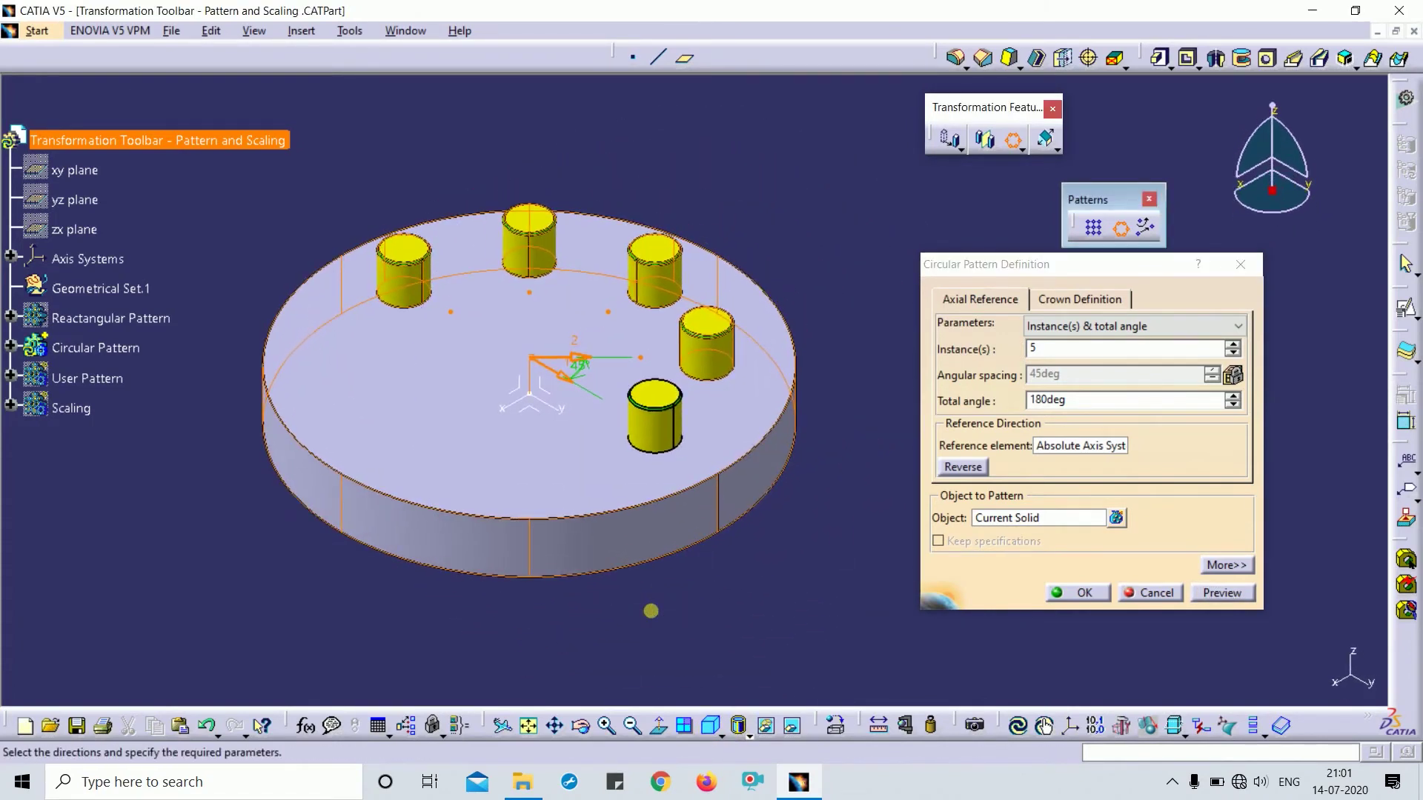
Define the circular pattern by Instance(s) & angular spacing and preview the pins
click(1046, 328)
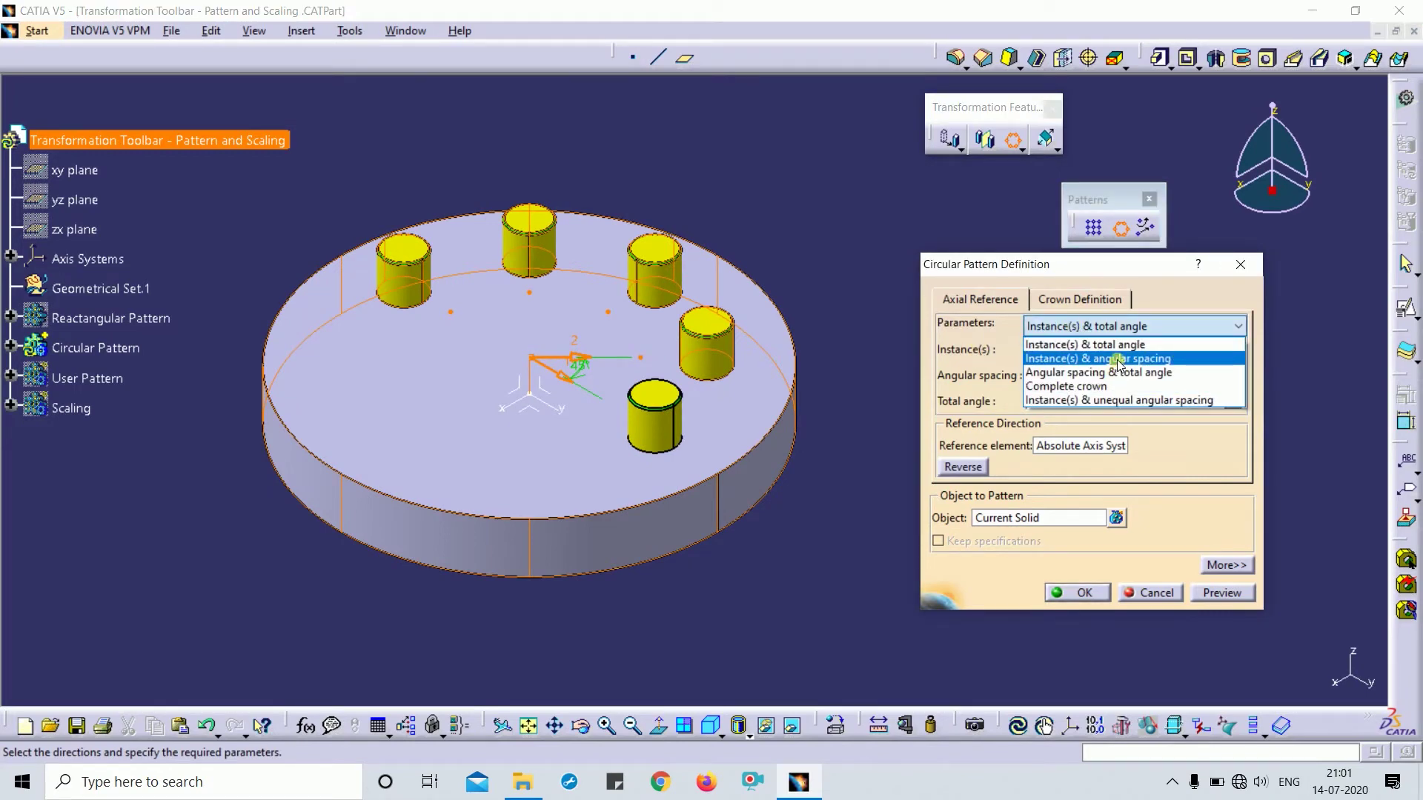
click(1119, 360)
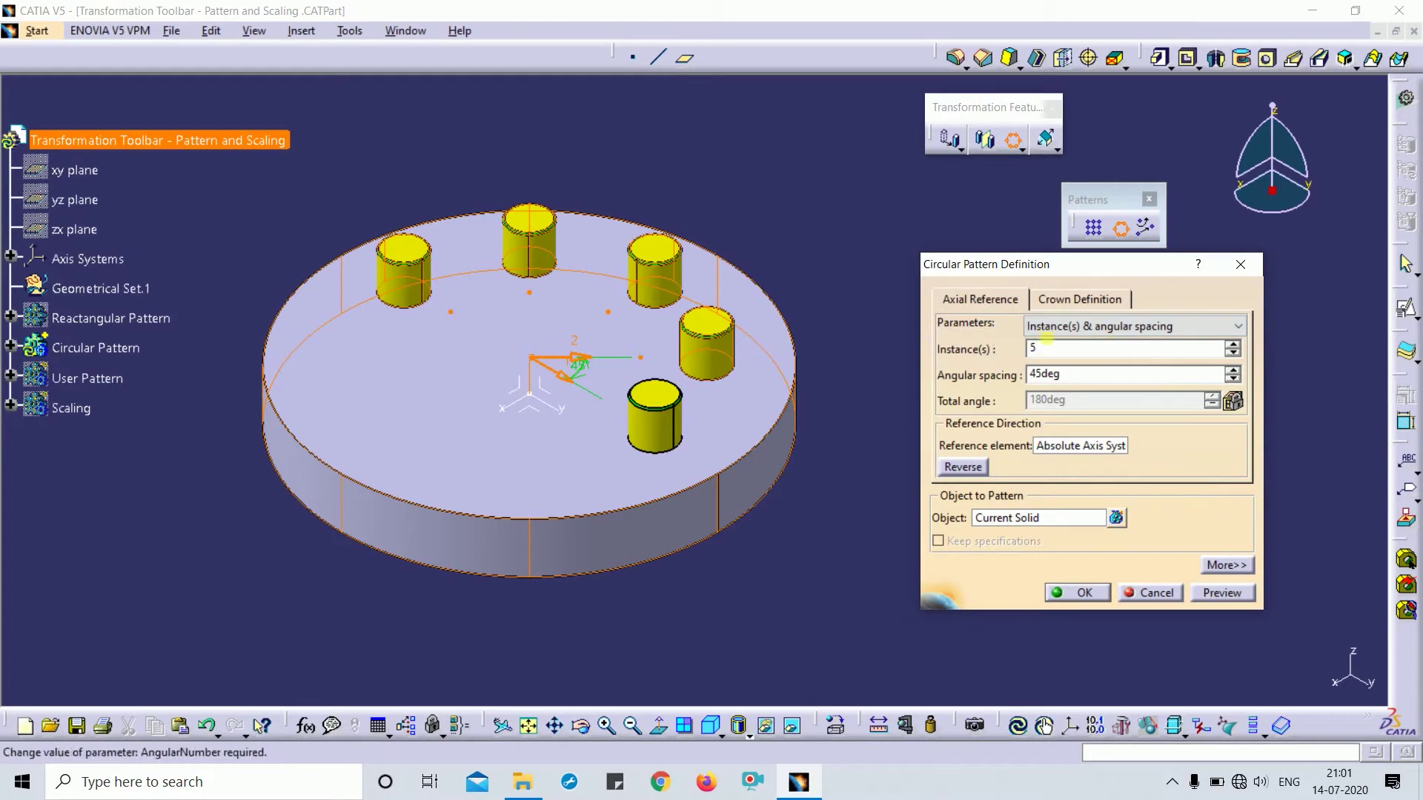
drag(1061, 350, 1010, 342)
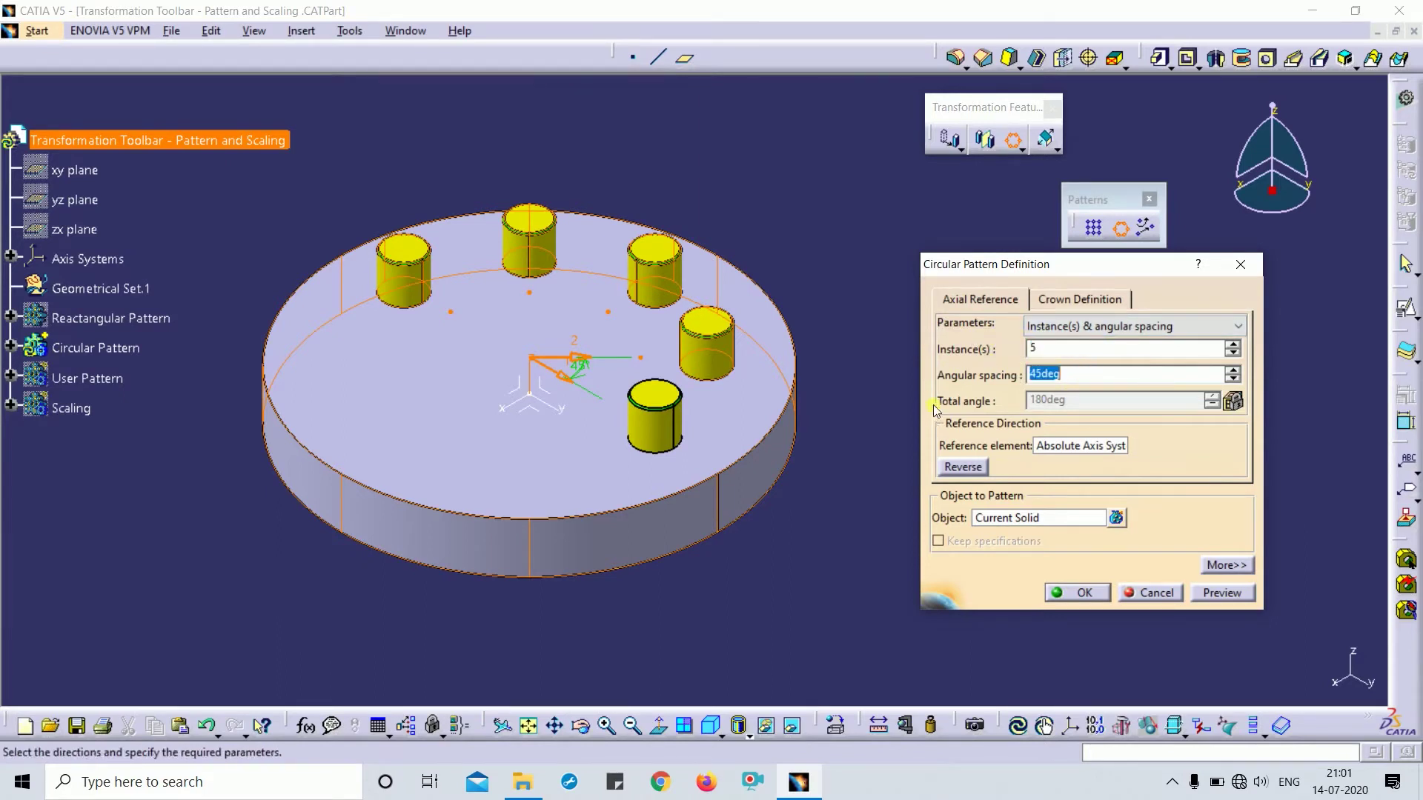
click(1226, 592)
Switch the circular pattern's parameters to Angular spacing & total angle and go through its two editable angle values
click(1114, 330)
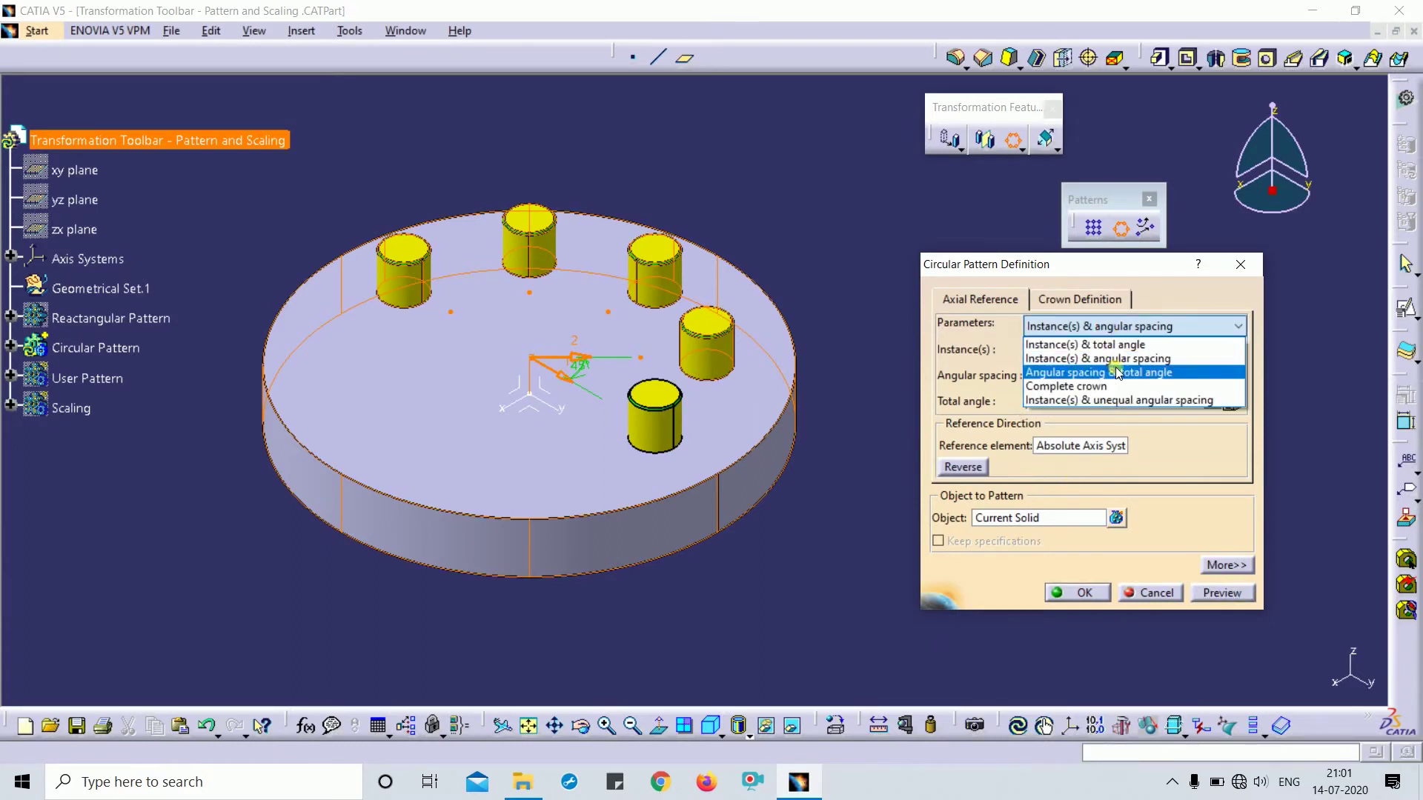
click(1154, 373)
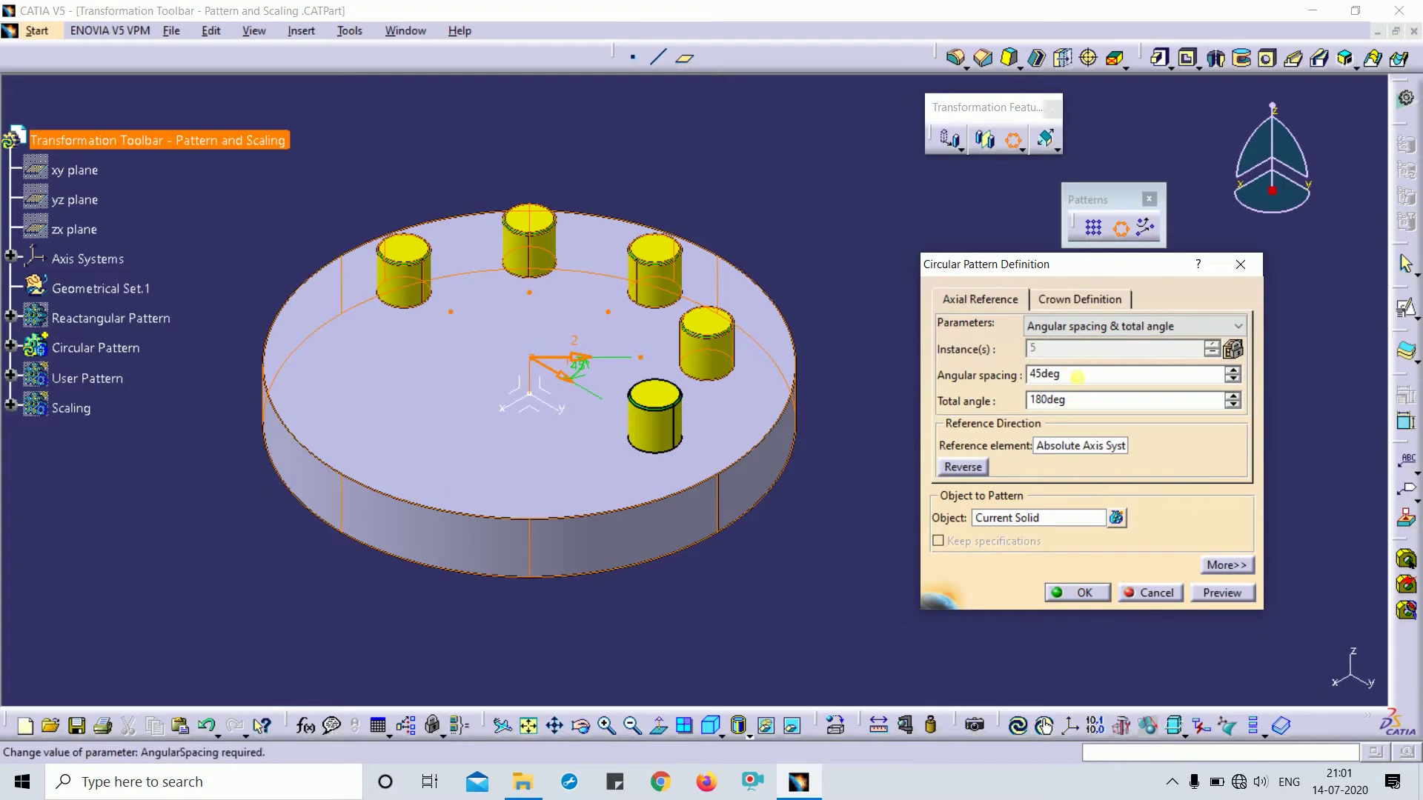
drag(1074, 375, 1016, 376)
key(Tab)
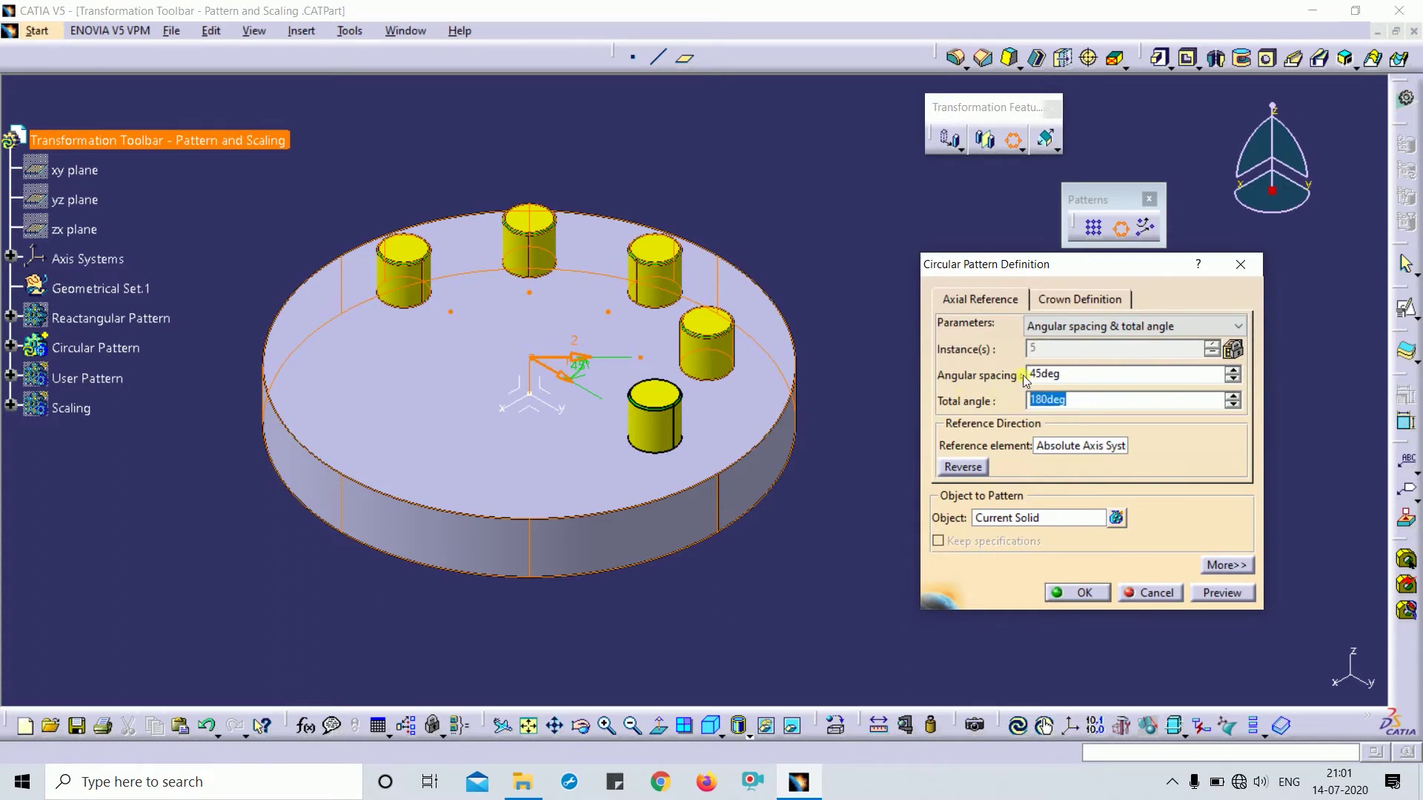
double_click(1051, 375)
double_click(1057, 401)
Define the pattern as Complete crown with 8 instances, preview it and accept the circular pattern
click(1037, 326)
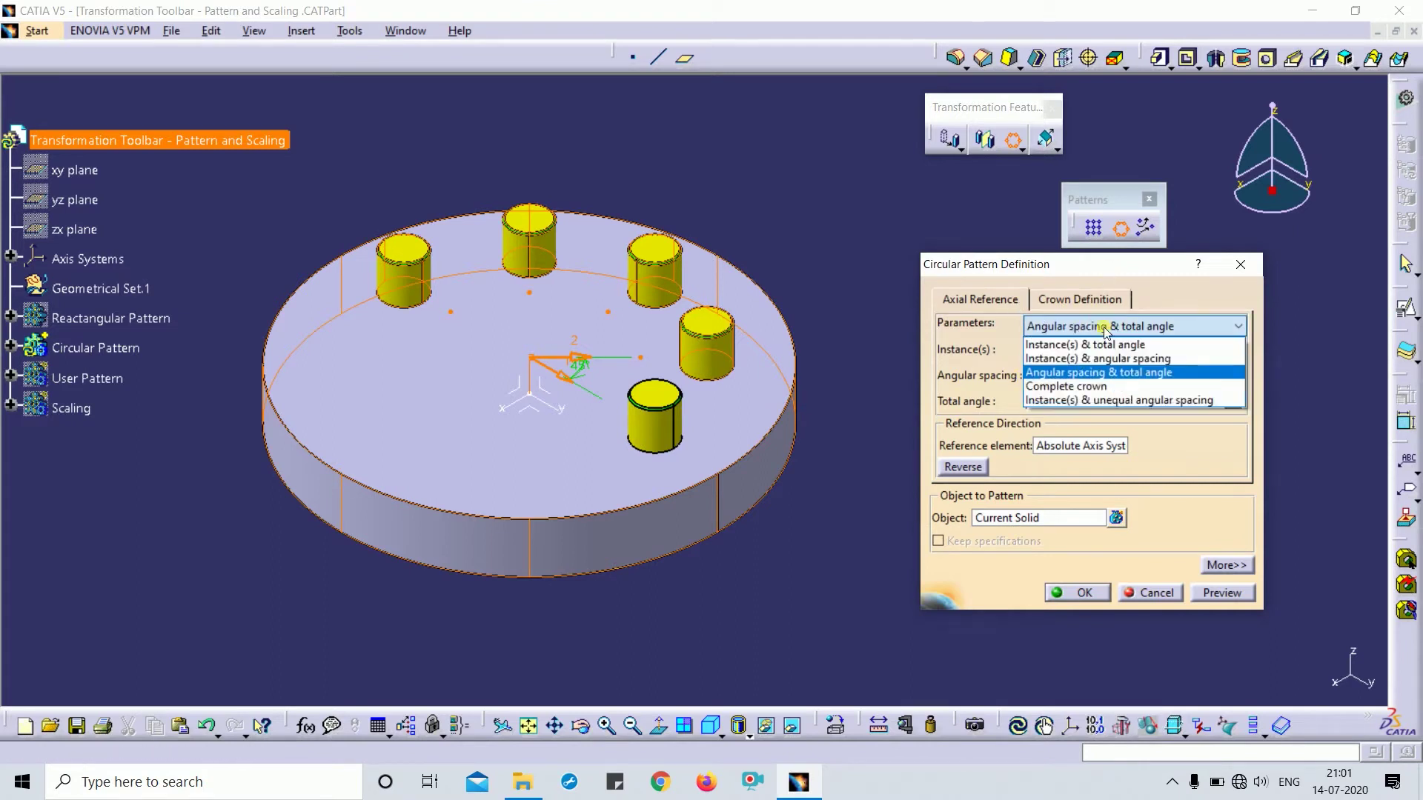
click(1107, 387)
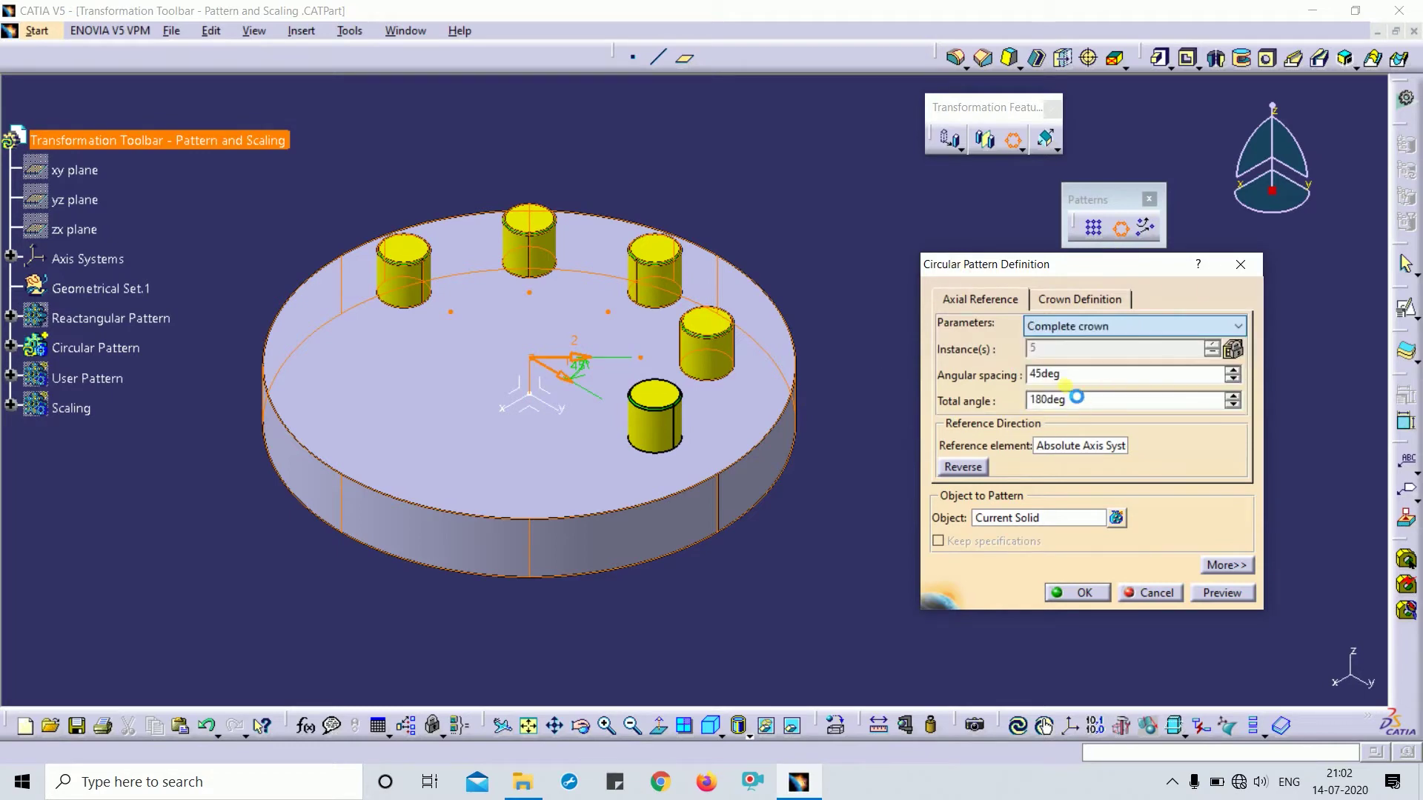
click(1056, 351)
double_click(1056, 352)
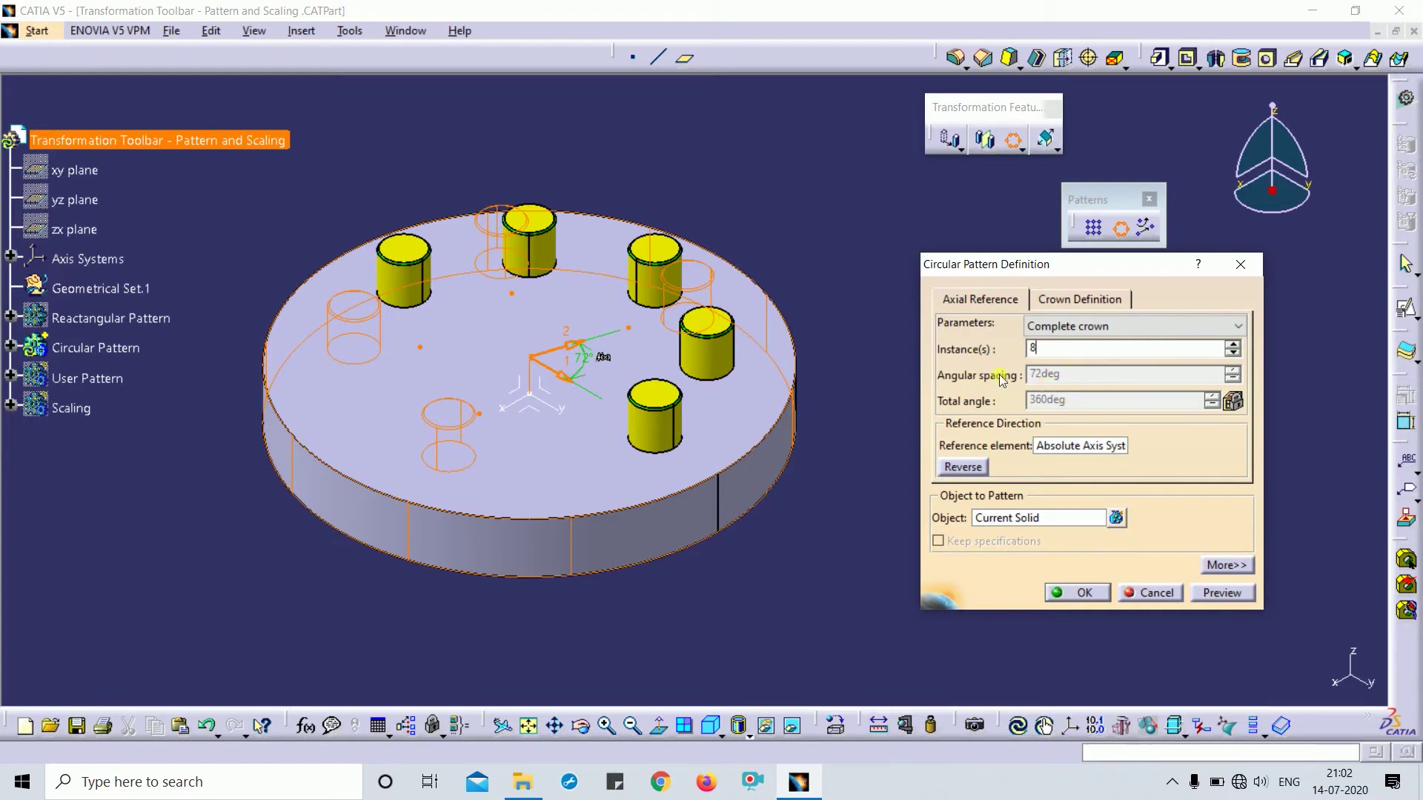
click(1225, 593)
middle_drag(667, 374, 599, 486)
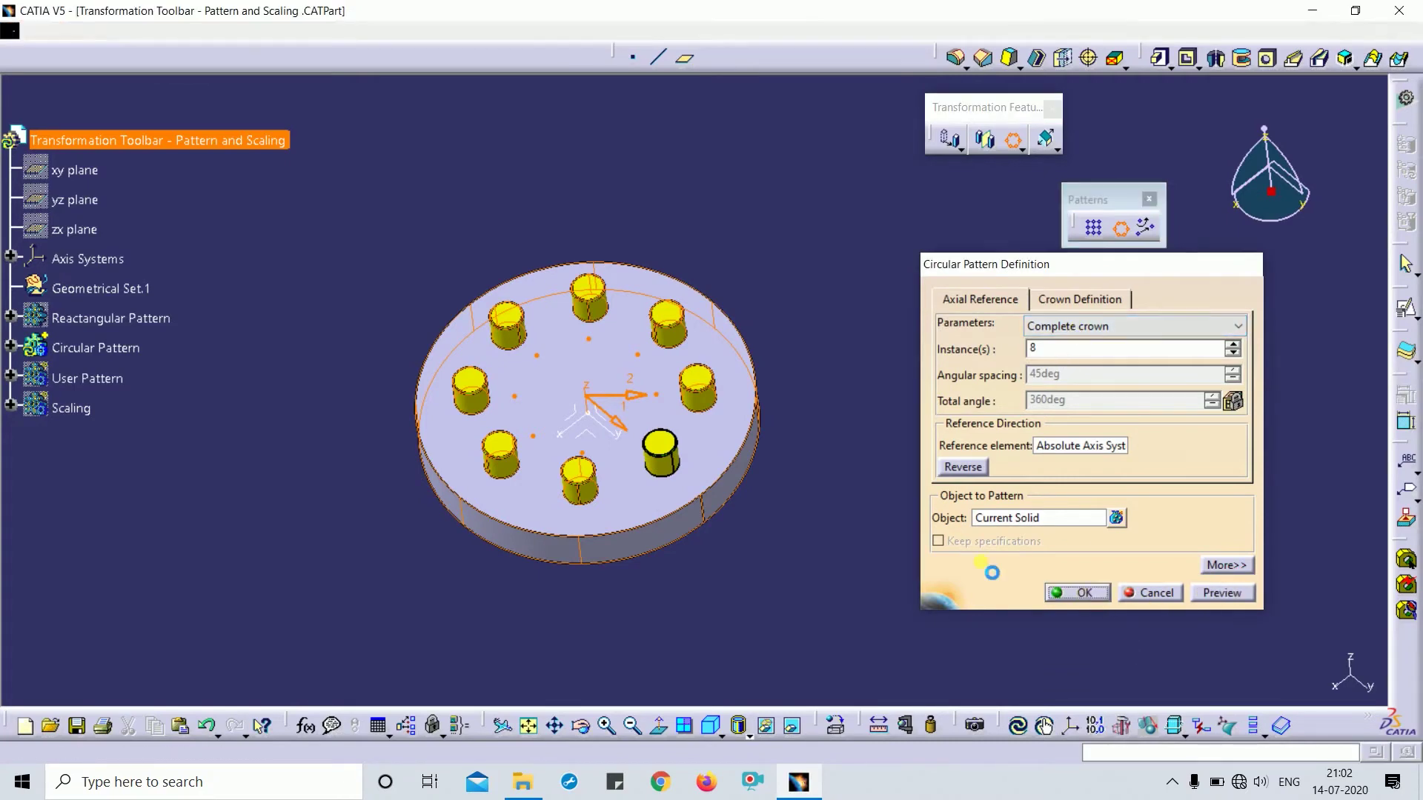
click(1081, 593)
middle_drag(850, 543, 674, 495)
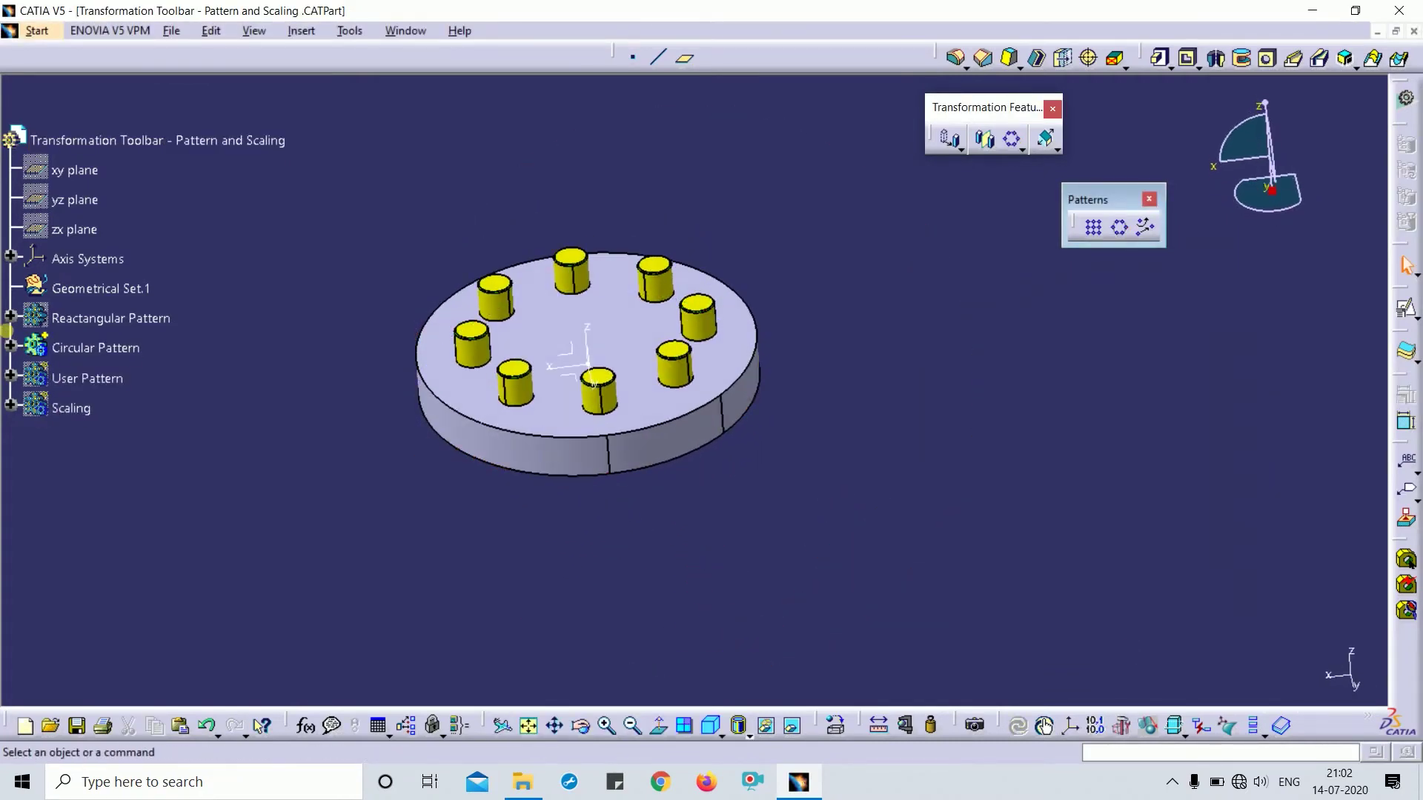
Reopen the disc's circular pattern for editing and define it by Instance(s) & unequal angular spacing
click(12, 347)
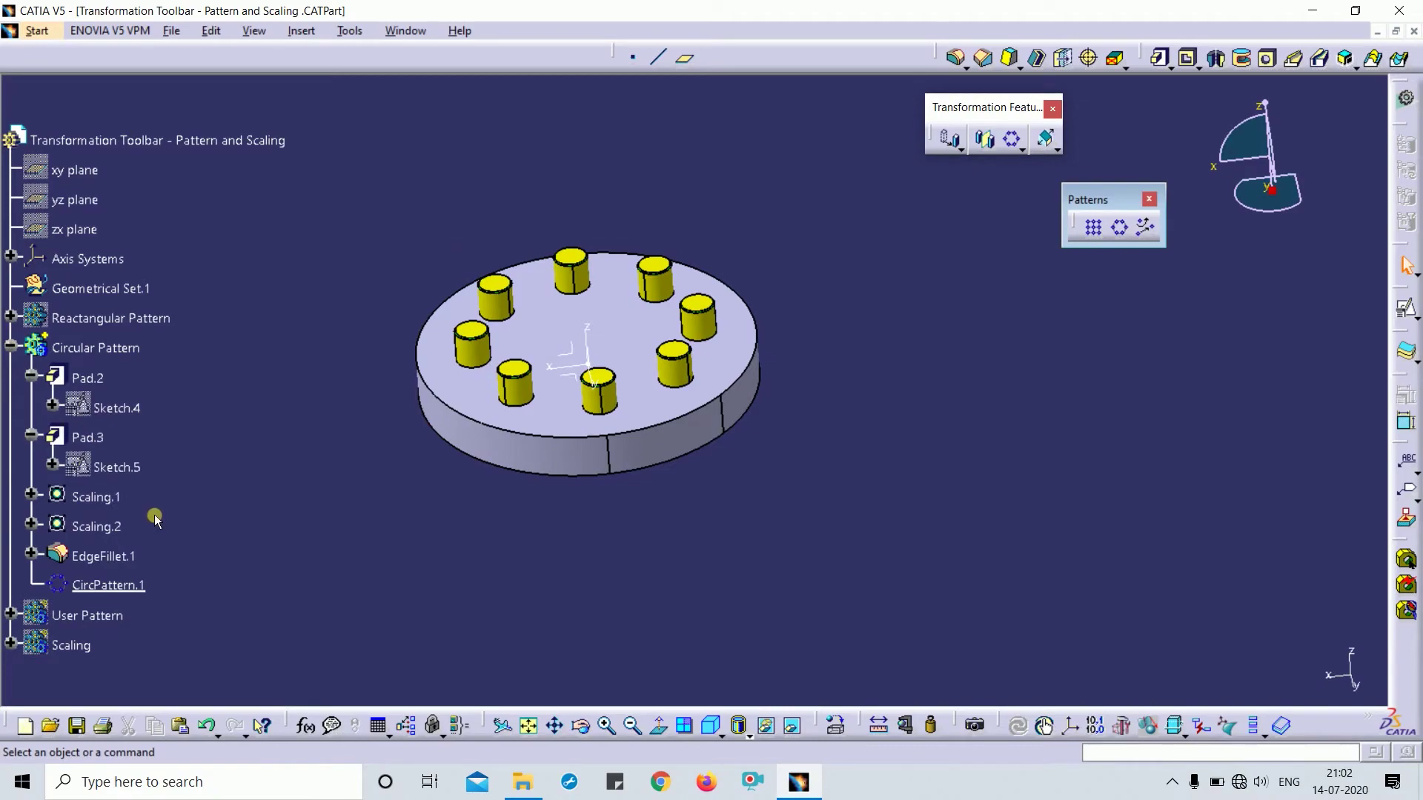
double_click(93, 585)
middle_drag(785, 519, 704, 428)
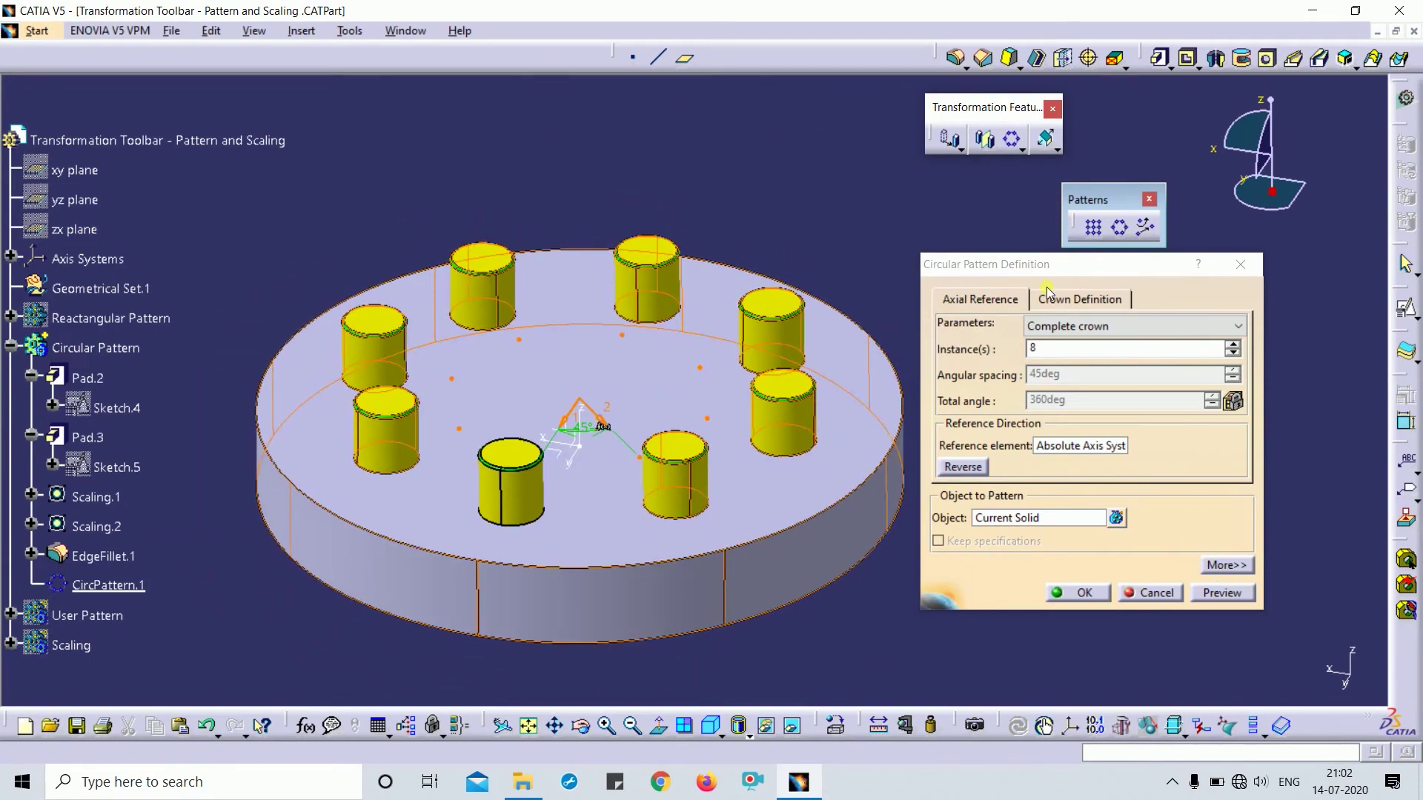
click(1076, 326)
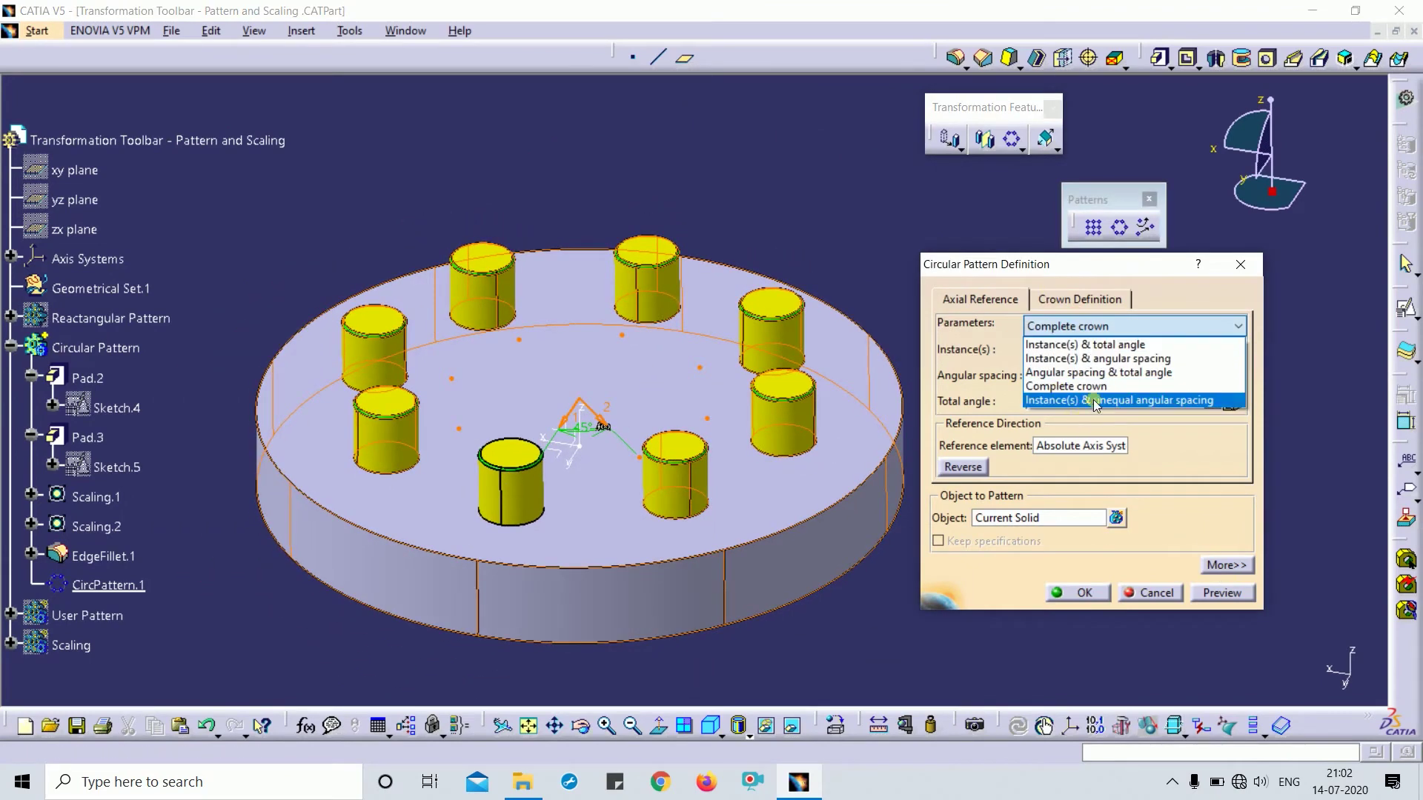
click(1096, 400)
middle_drag(692, 305, 682, 213)
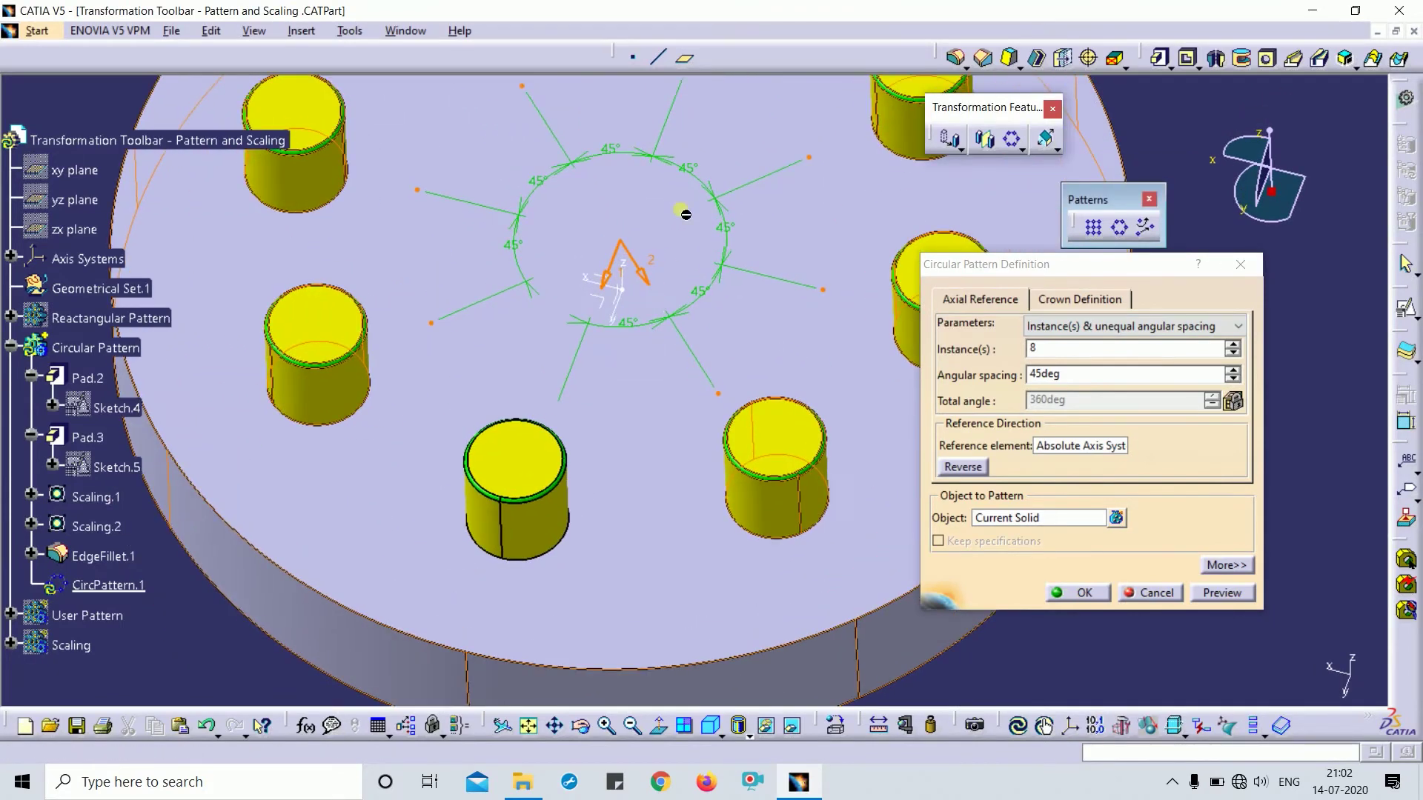
Set the pattern's fourth angular spacing to 20 degrees, the sixth to 10 degrees and the first to 40 degrees, then accept the pattern
double_click(695, 172)
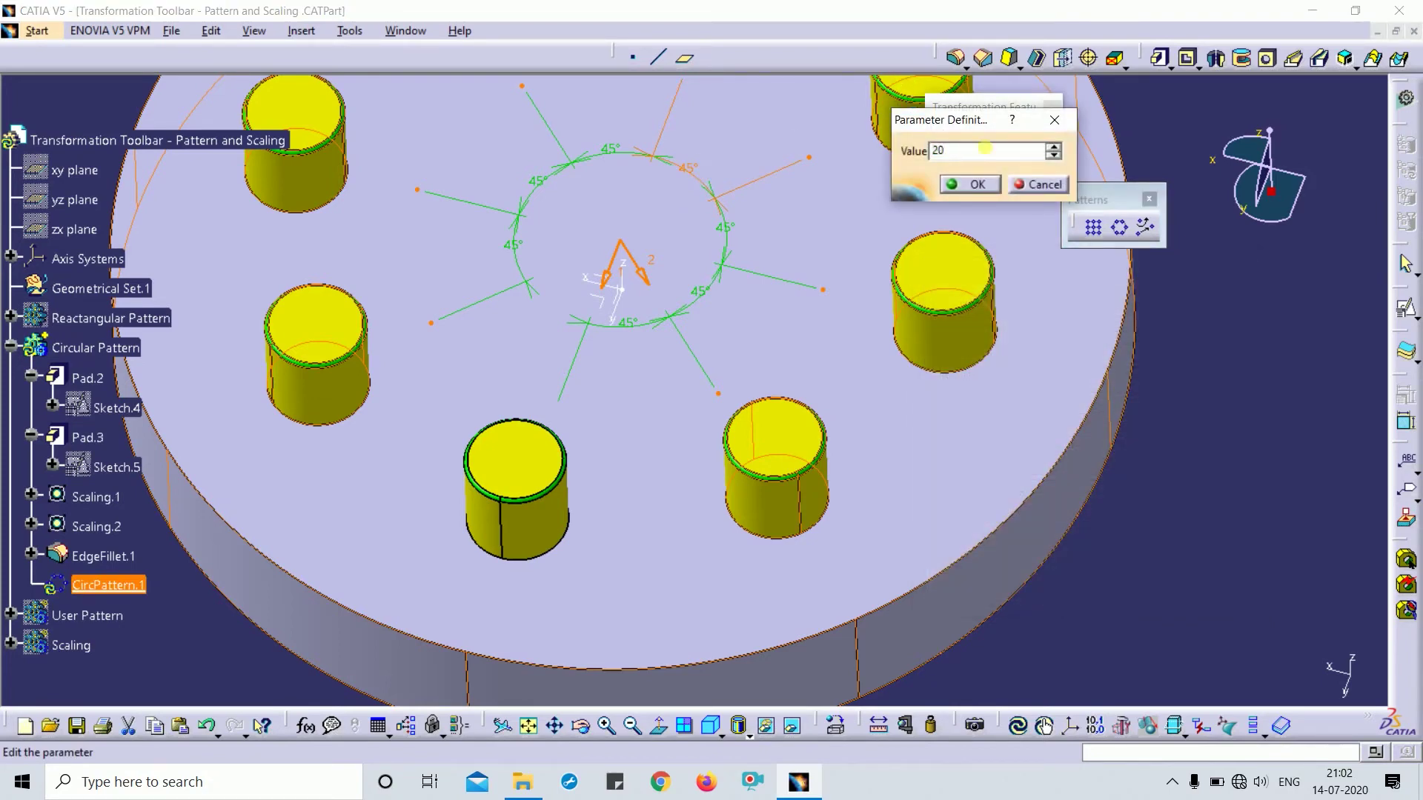
key(Return)
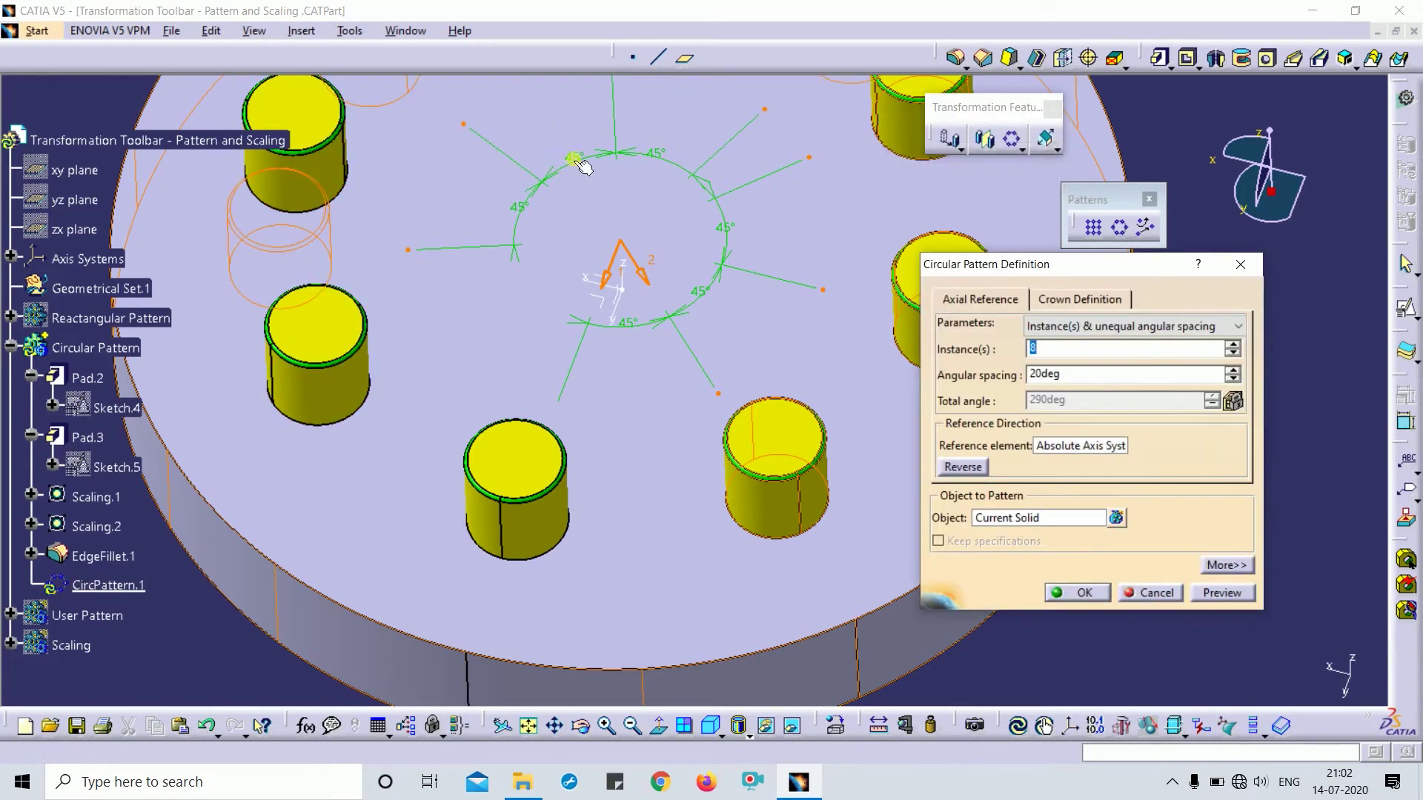
double_click(577, 158)
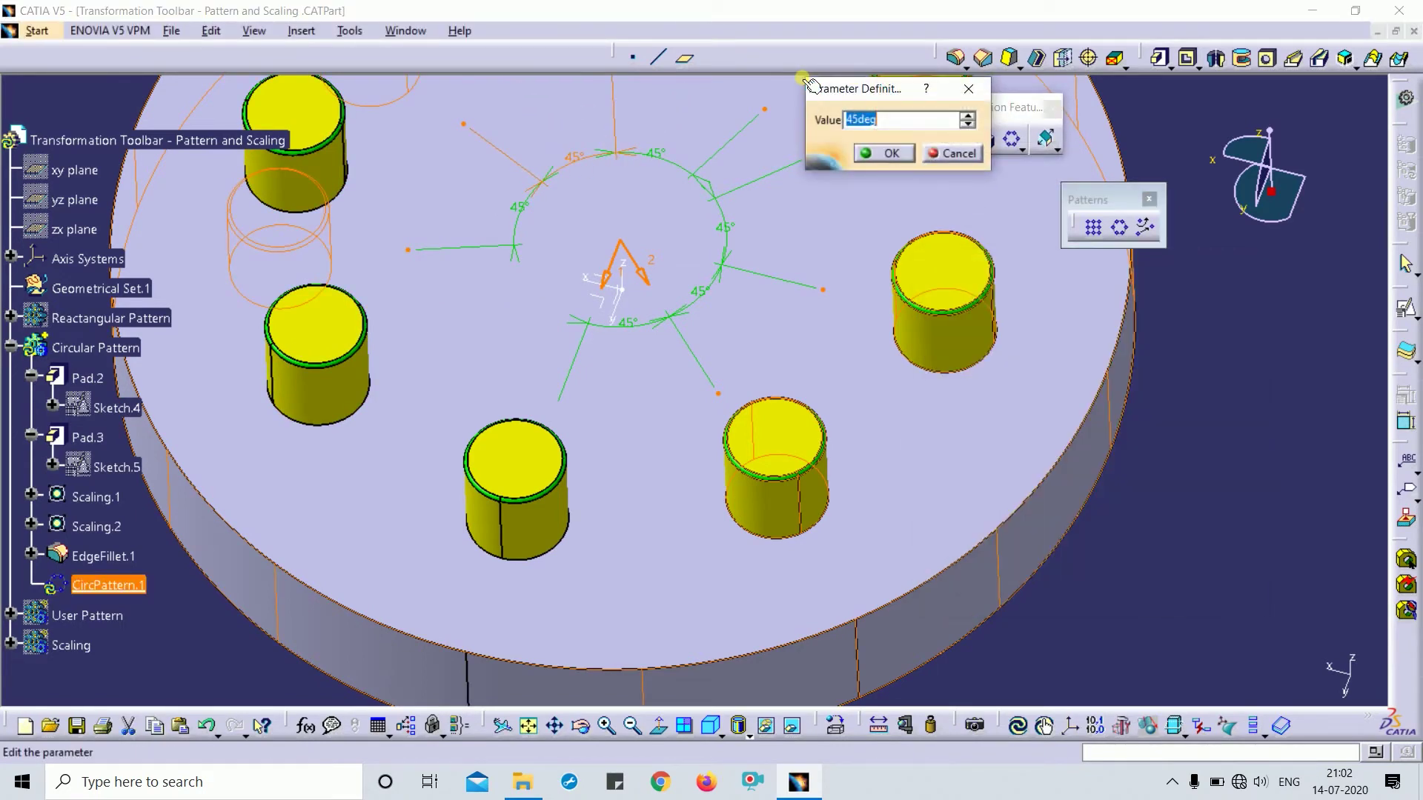
click(880, 154)
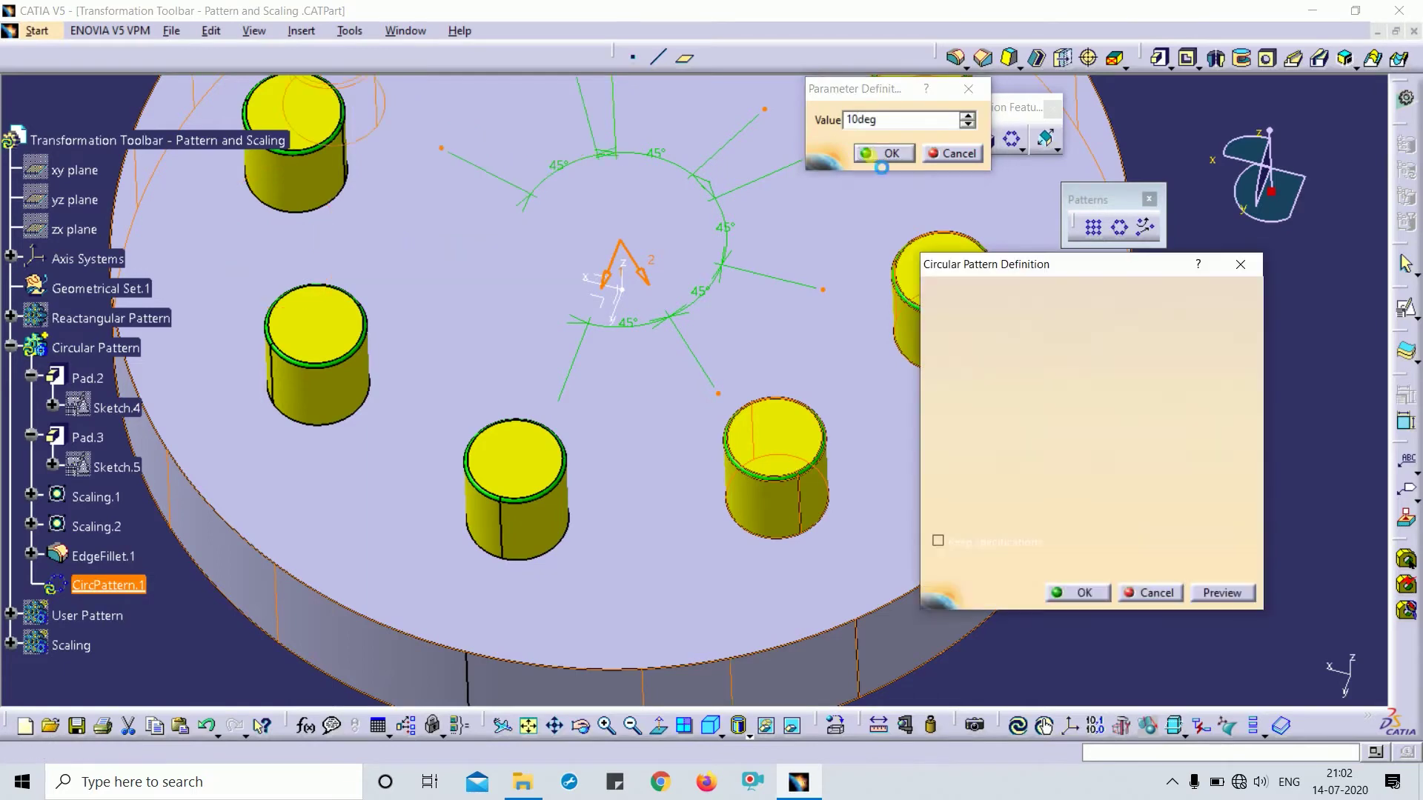
double_click(632, 330)
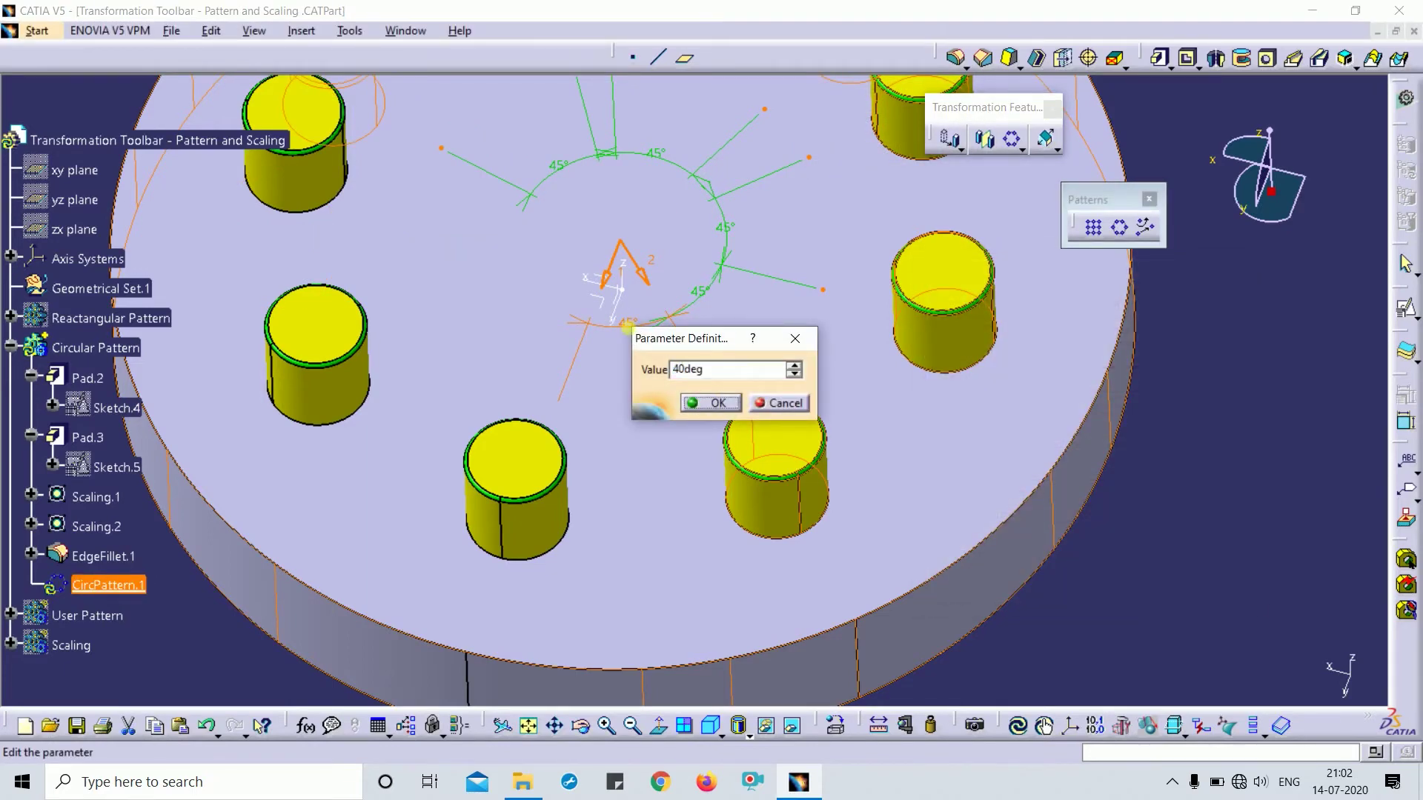
key(Return)
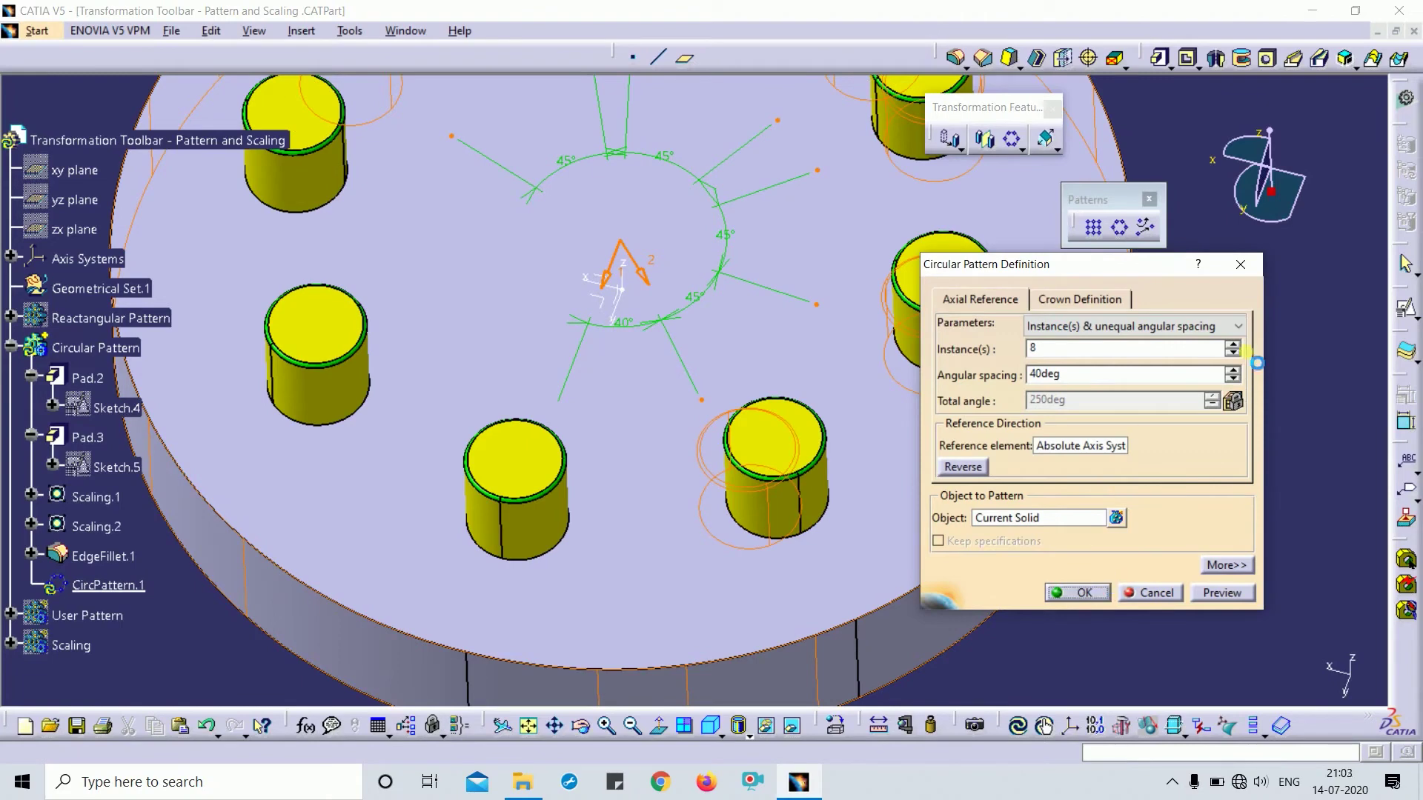
middle_drag(1038, 415, 927, 496)
middle_drag(741, 426, 637, 415)
click(128, 649)
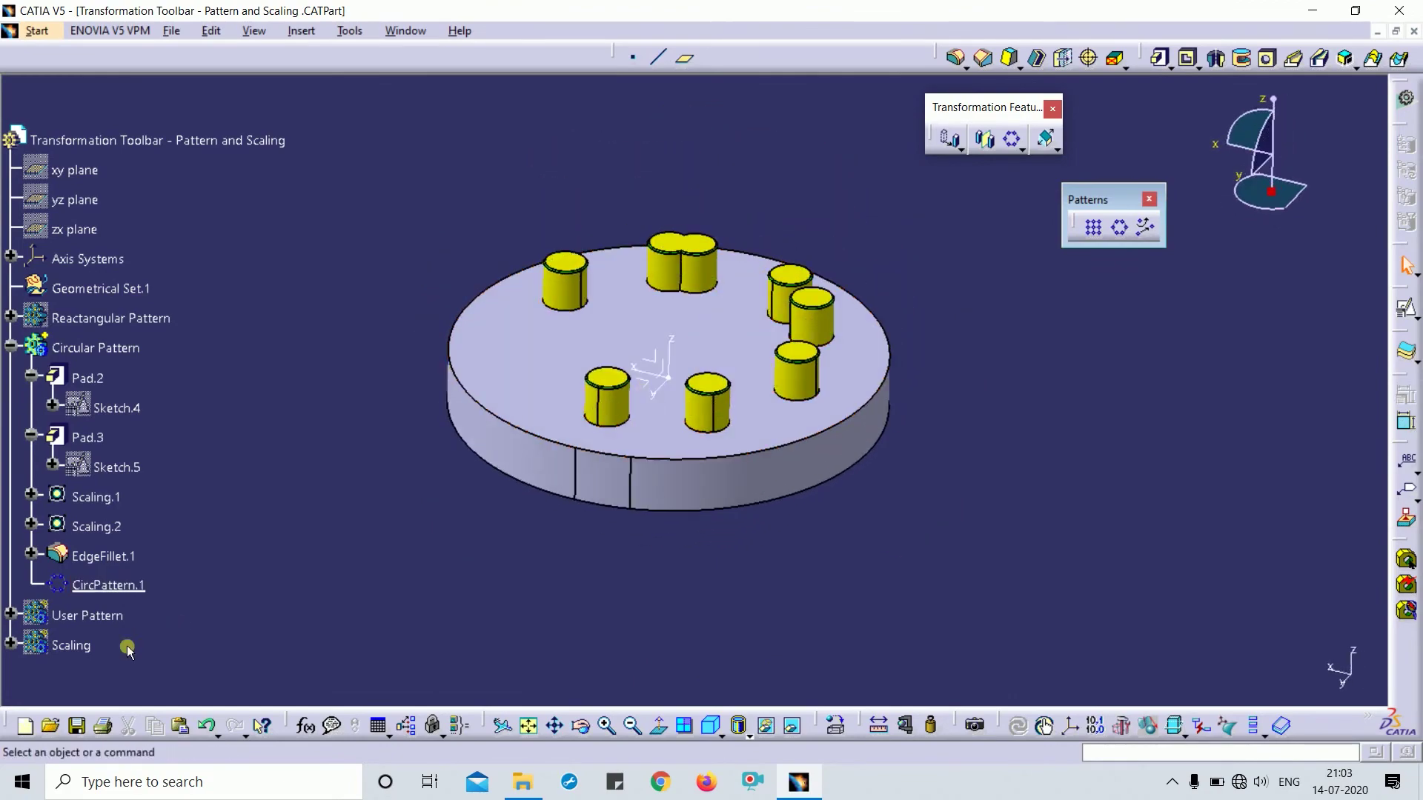
Reopen the disc's circular pattern for editing, return to an angled view and bring up its crown definition
double_click(134, 593)
mouse_move(697, 474)
middle_down()
mouse_move(732, 428)
mouse_move(685, 485)
middle_up()
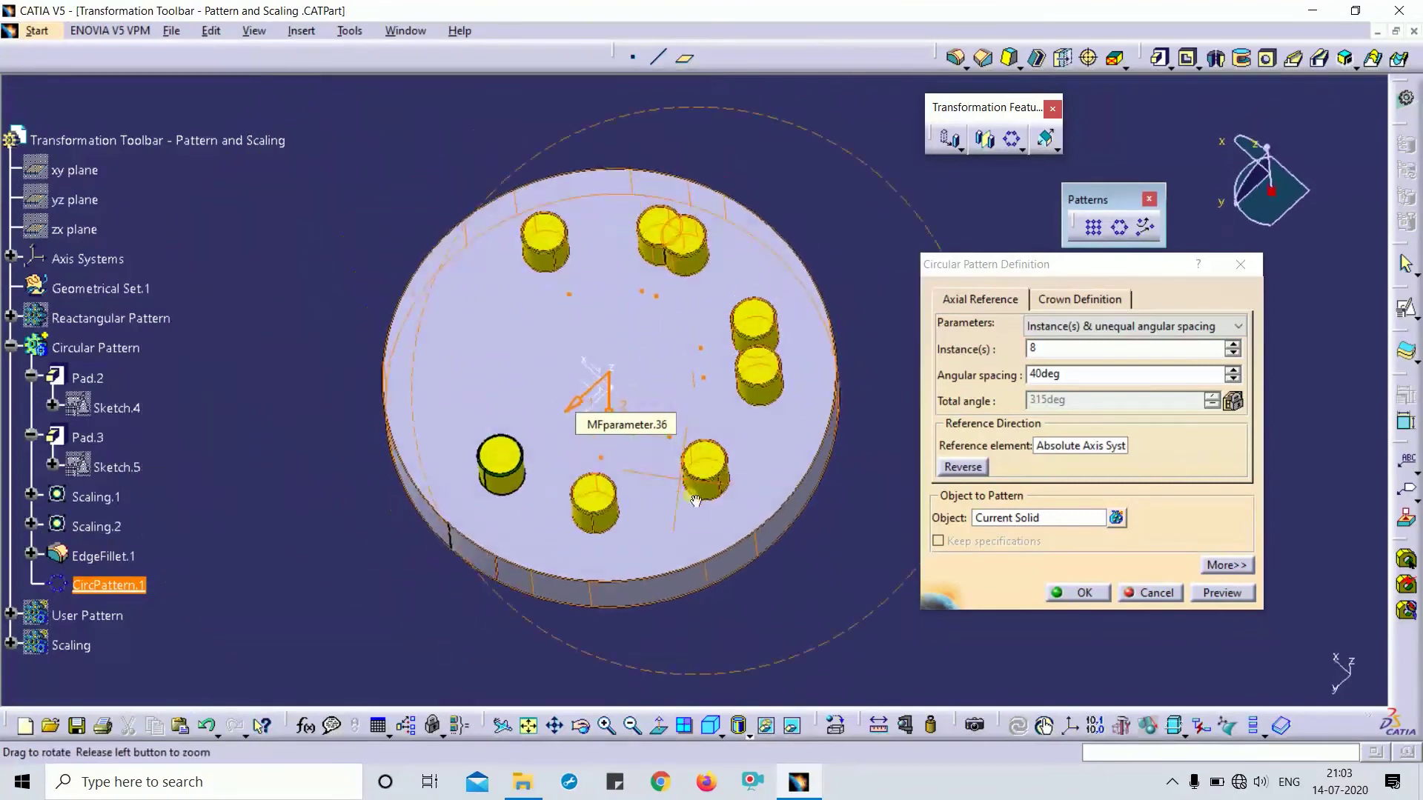
click(709, 726)
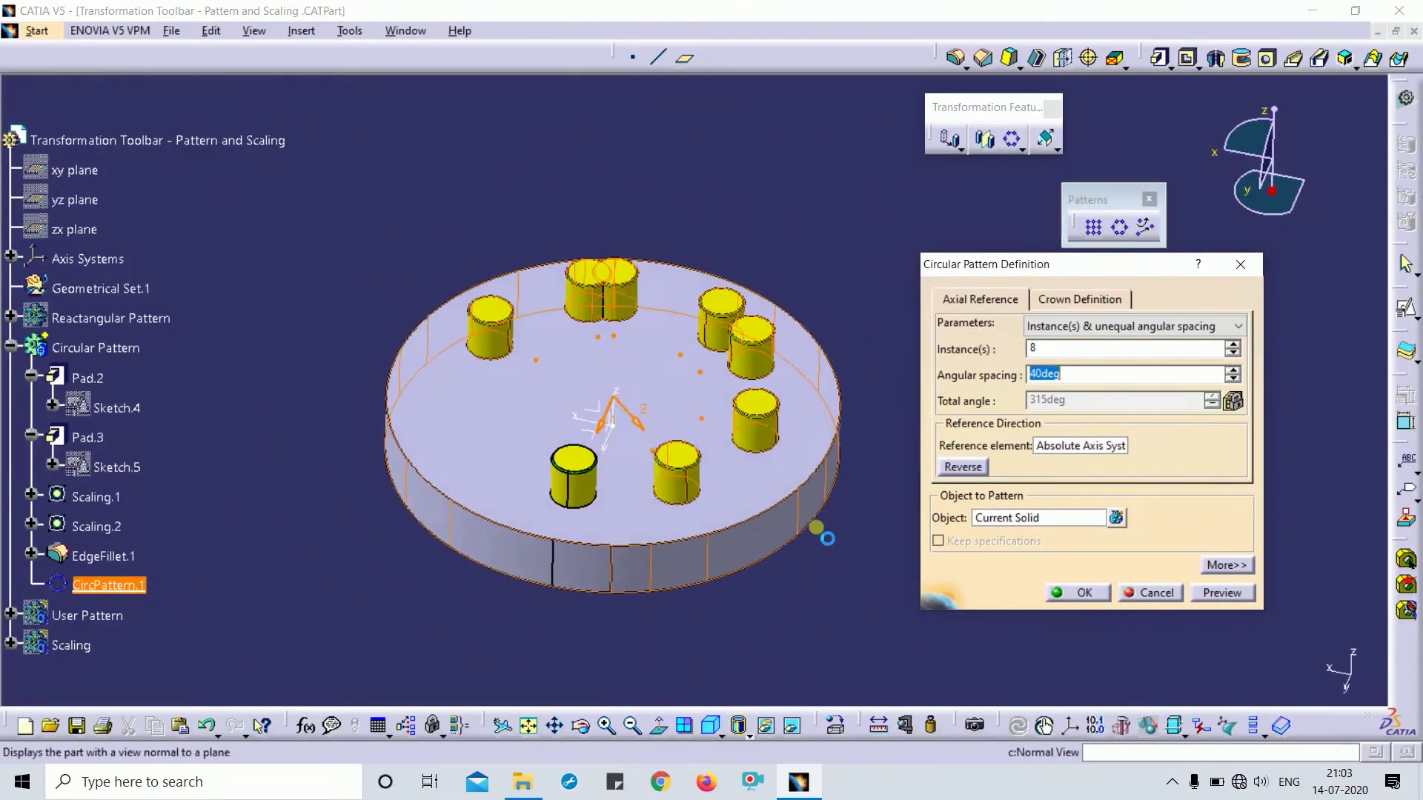
middle_drag(840, 638, 708, 511)
click(1059, 300)
click(982, 299)
click(1071, 299)
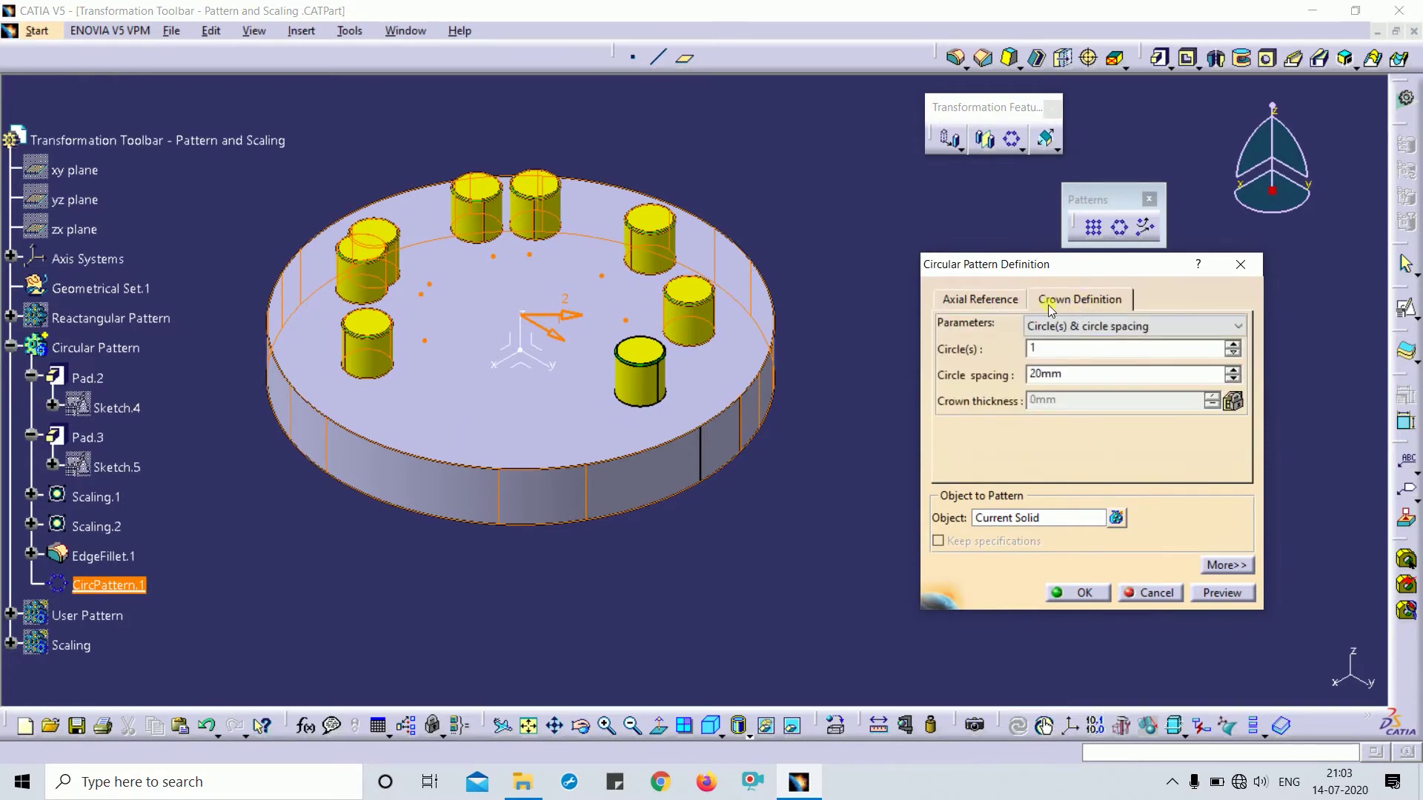
Set the crown to 5 circles using Circle(s) & circle spacing, then preview the pattern and inspect the overlapping pins
click(1103, 326)
click(1104, 329)
click(1044, 351)
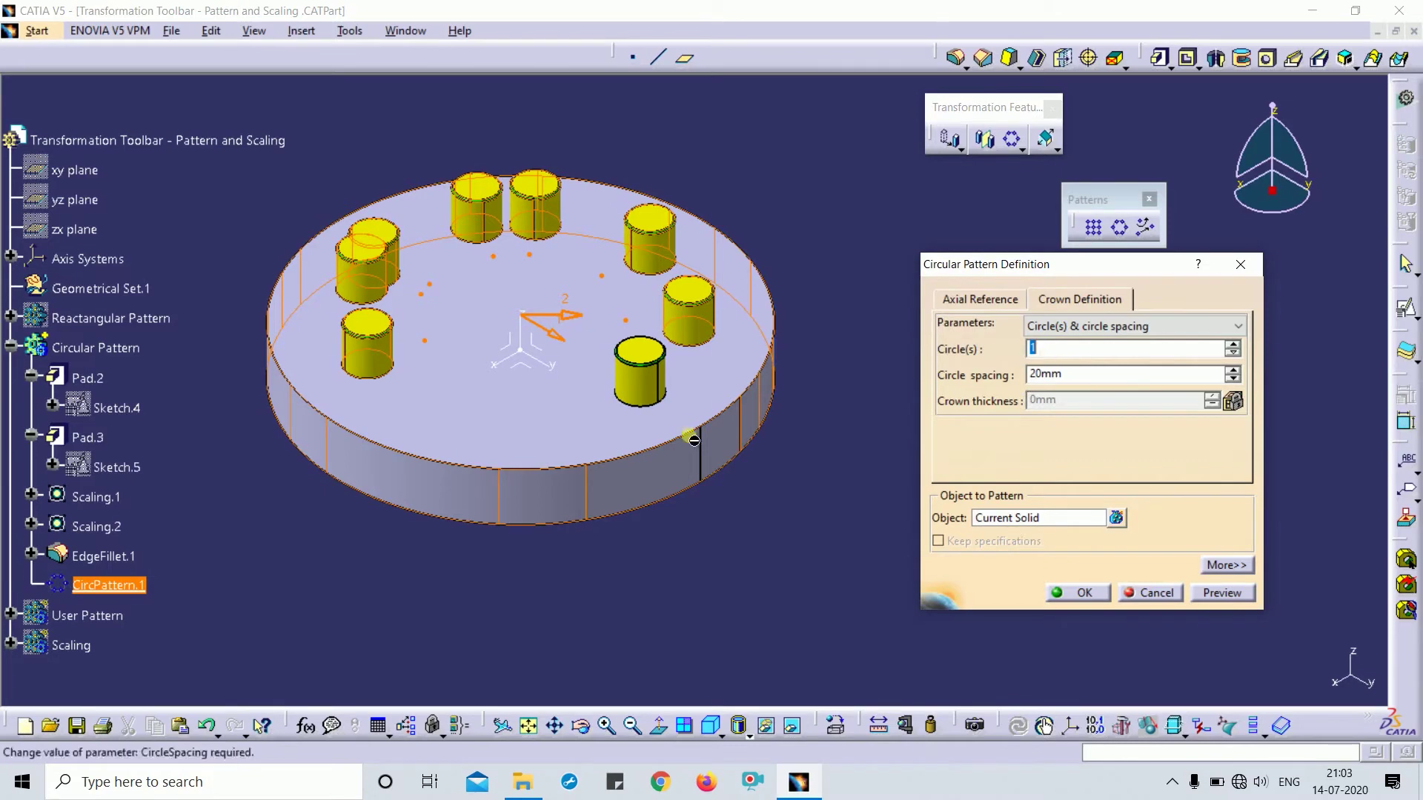
middle_drag(684, 454, 685, 485)
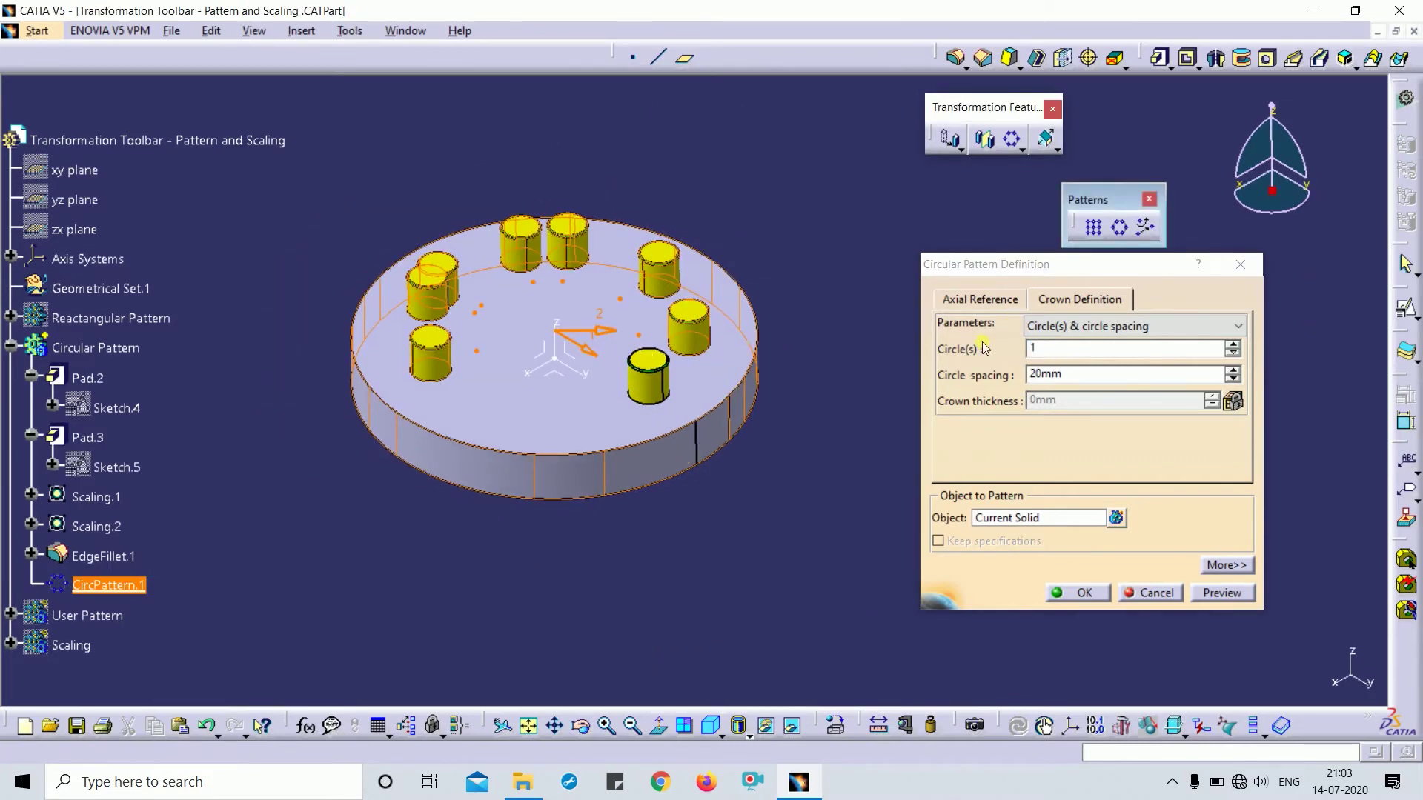
click(1068, 349)
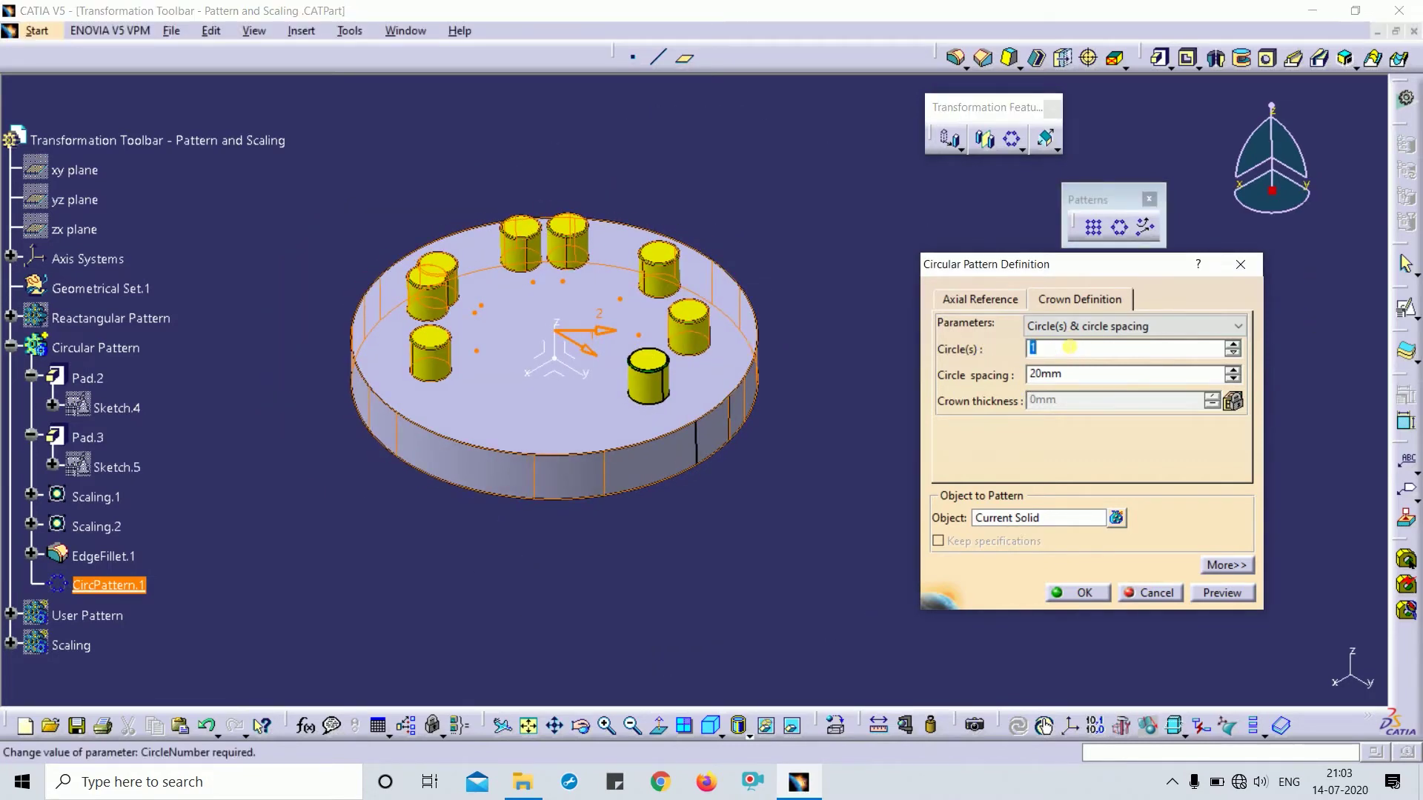
click(1031, 372)
key(BackSpace)
text(2)
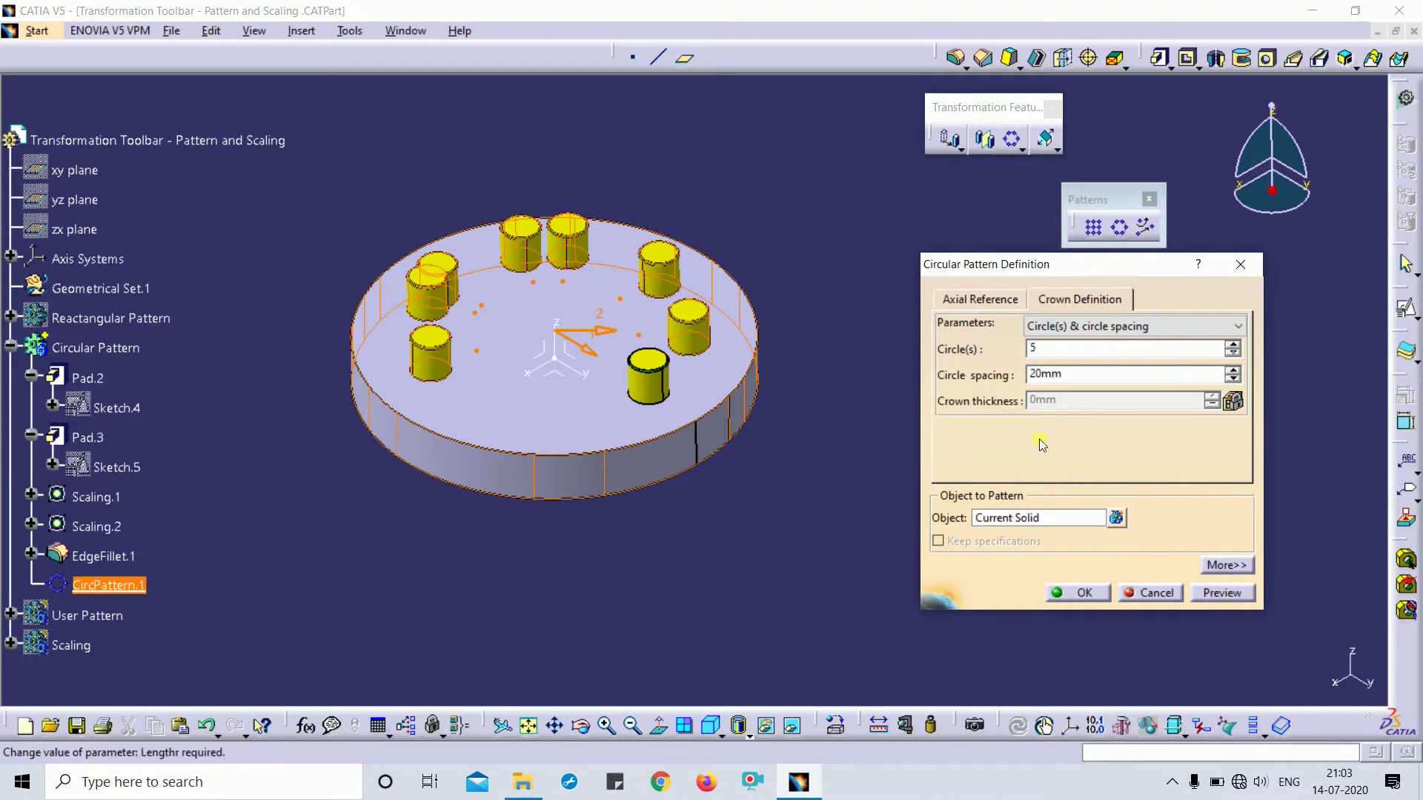
click(1228, 591)
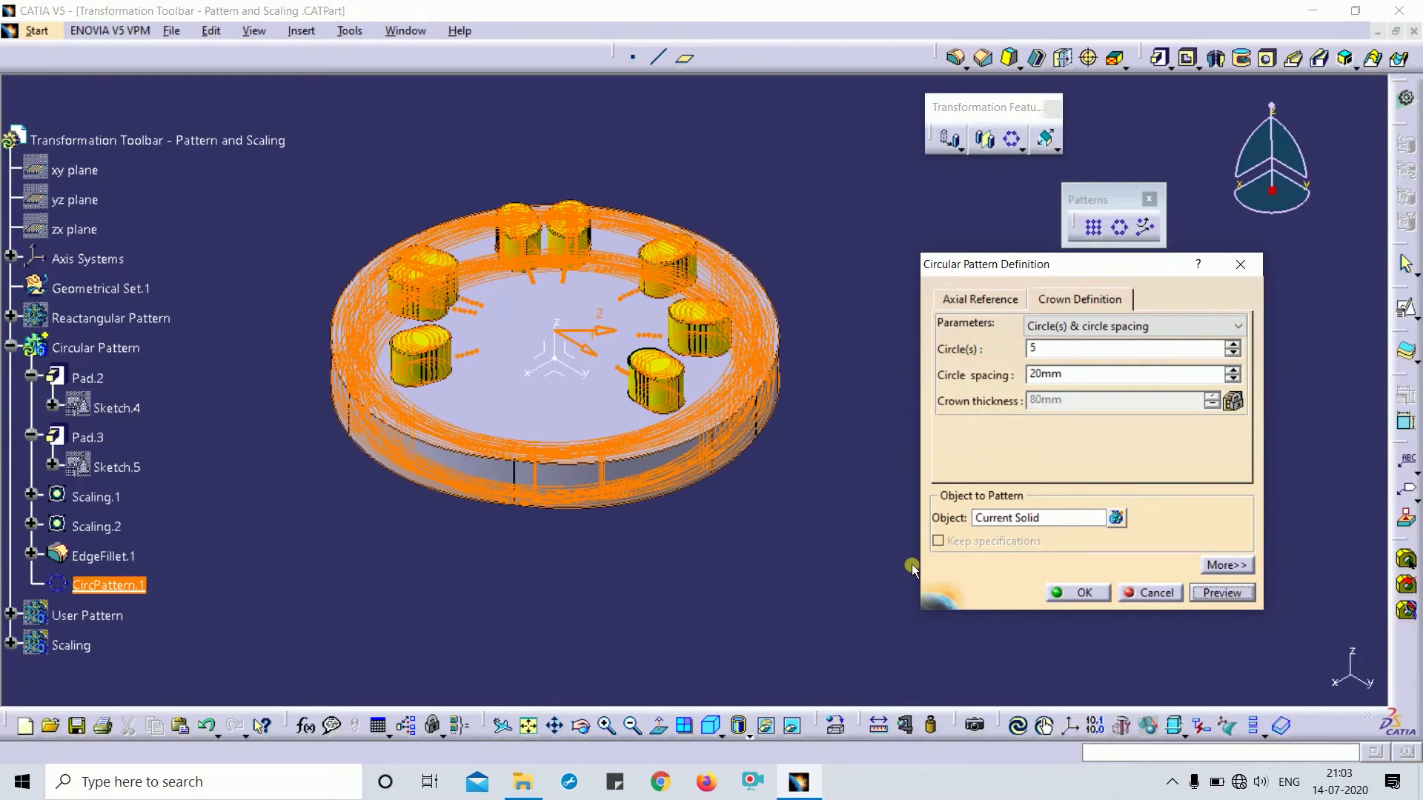
middle_drag(674, 315, 616, 362)
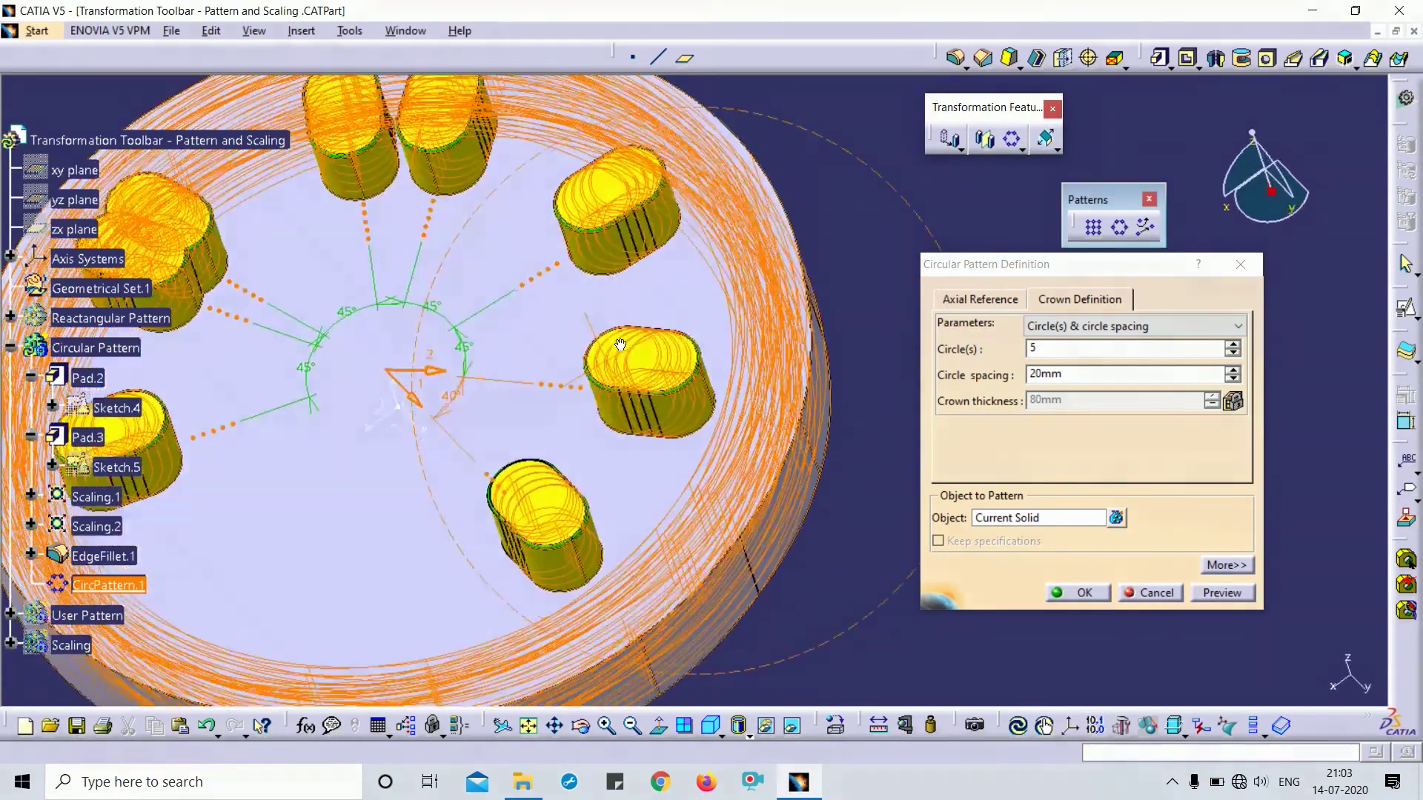
Change the pattern's axial reference parameters to Complete crown
click(979, 299)
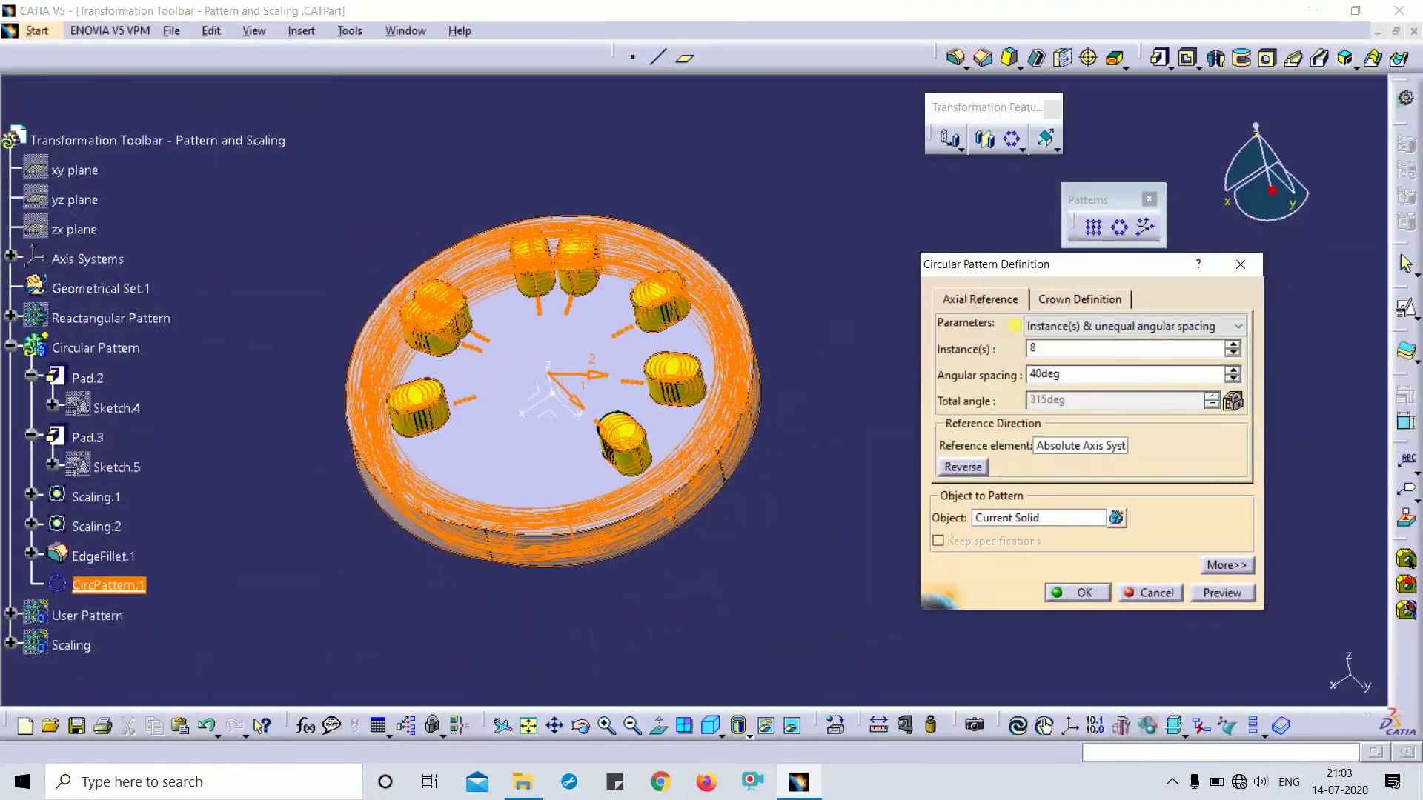
click(1076, 325)
click(1095, 392)
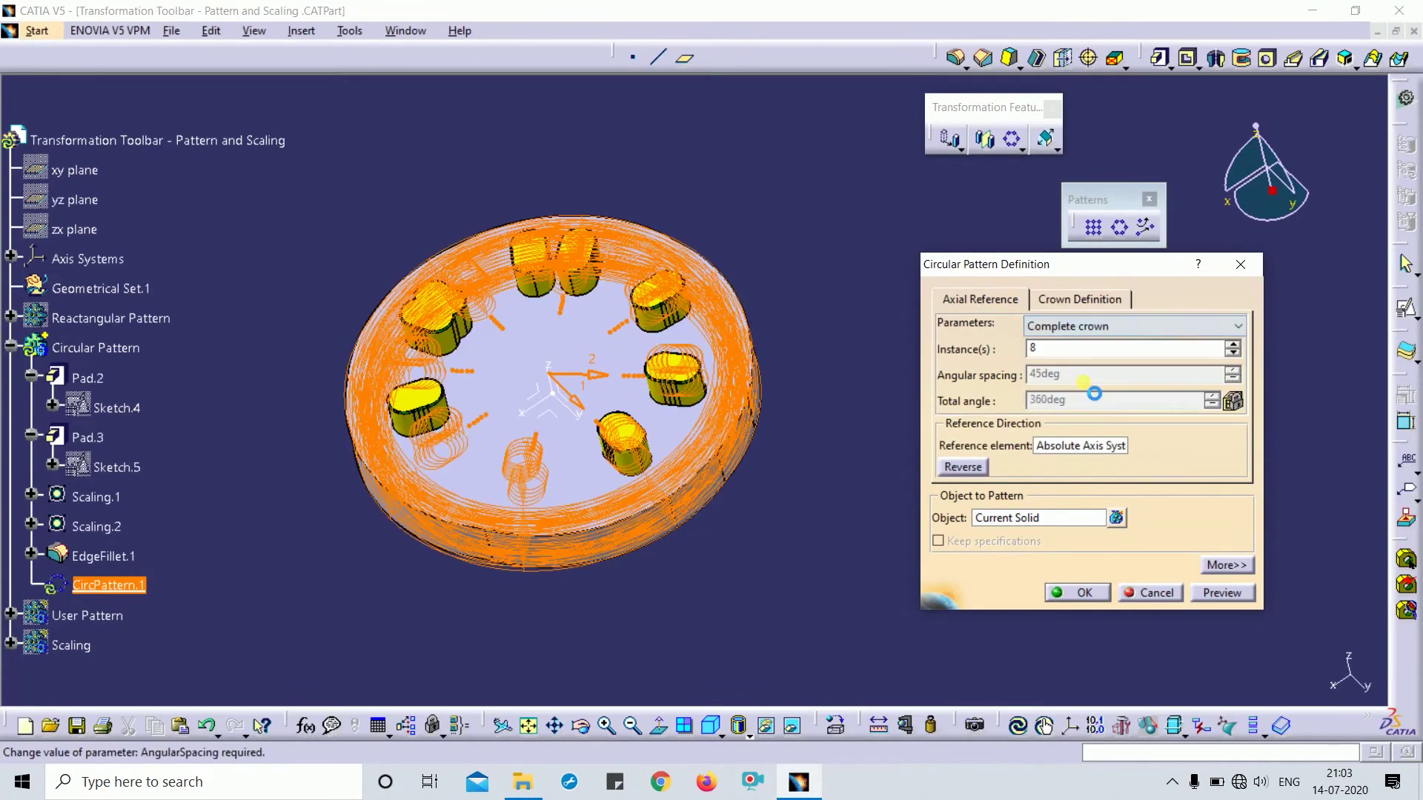
Set the crown's circle spacing to 100 mm and preview the circular pattern
click(1072, 297)
double_click(1061, 351)
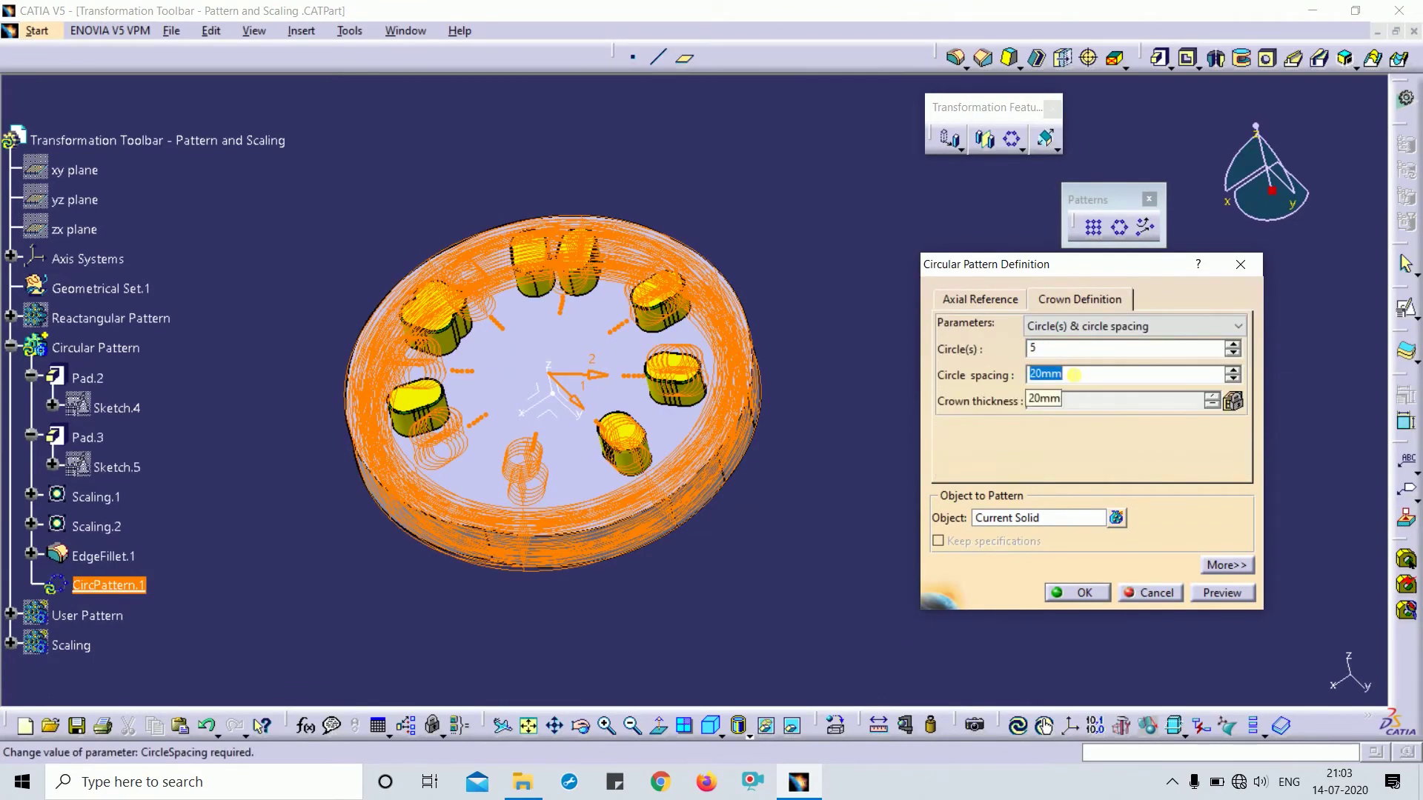
text(100)
click(1227, 593)
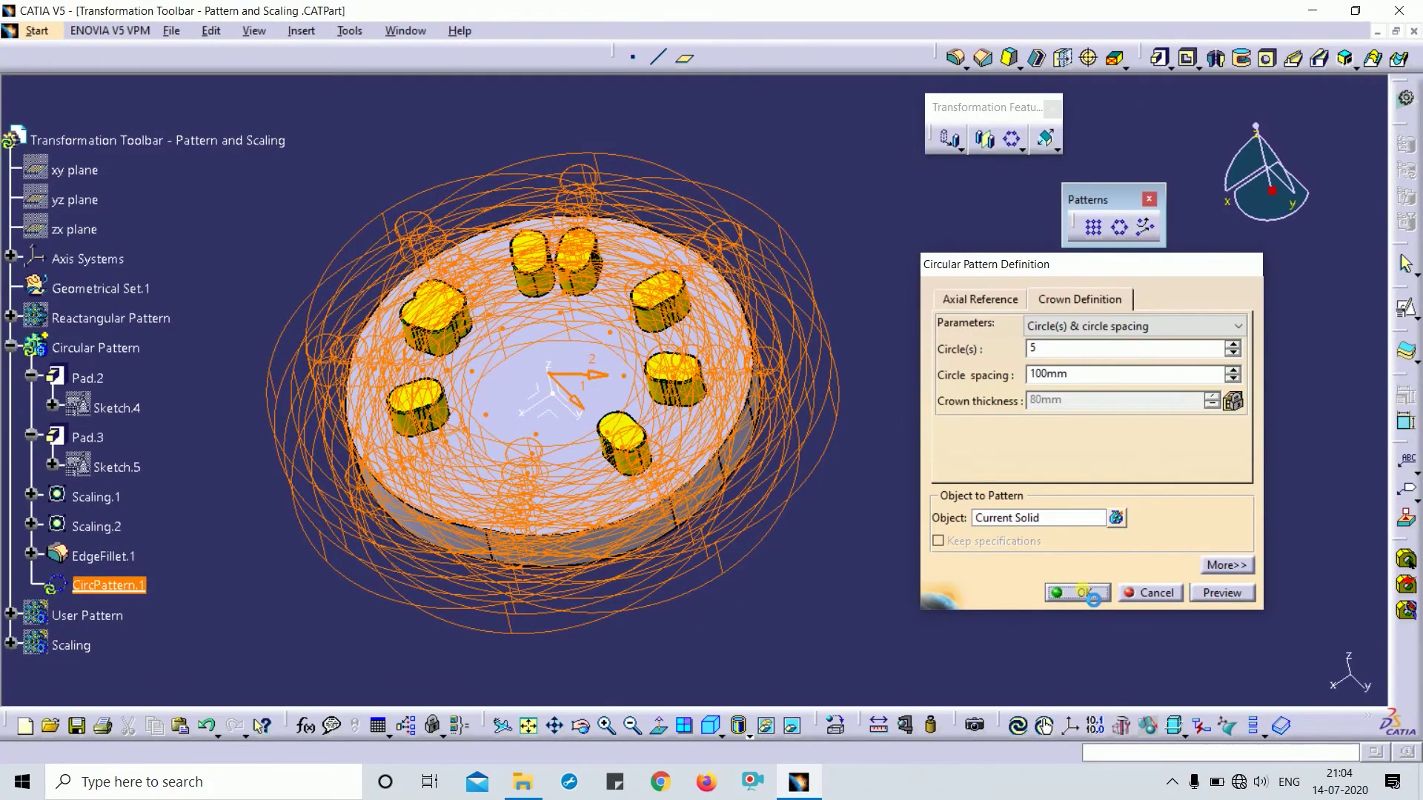
Apply the circular pattern with five circles at 100 mm spacing, then reopen its definition and preview the radial rows of pins
click(1086, 593)
middle_drag(759, 244, 747, 370)
double_click(107, 587)
double_click(111, 585)
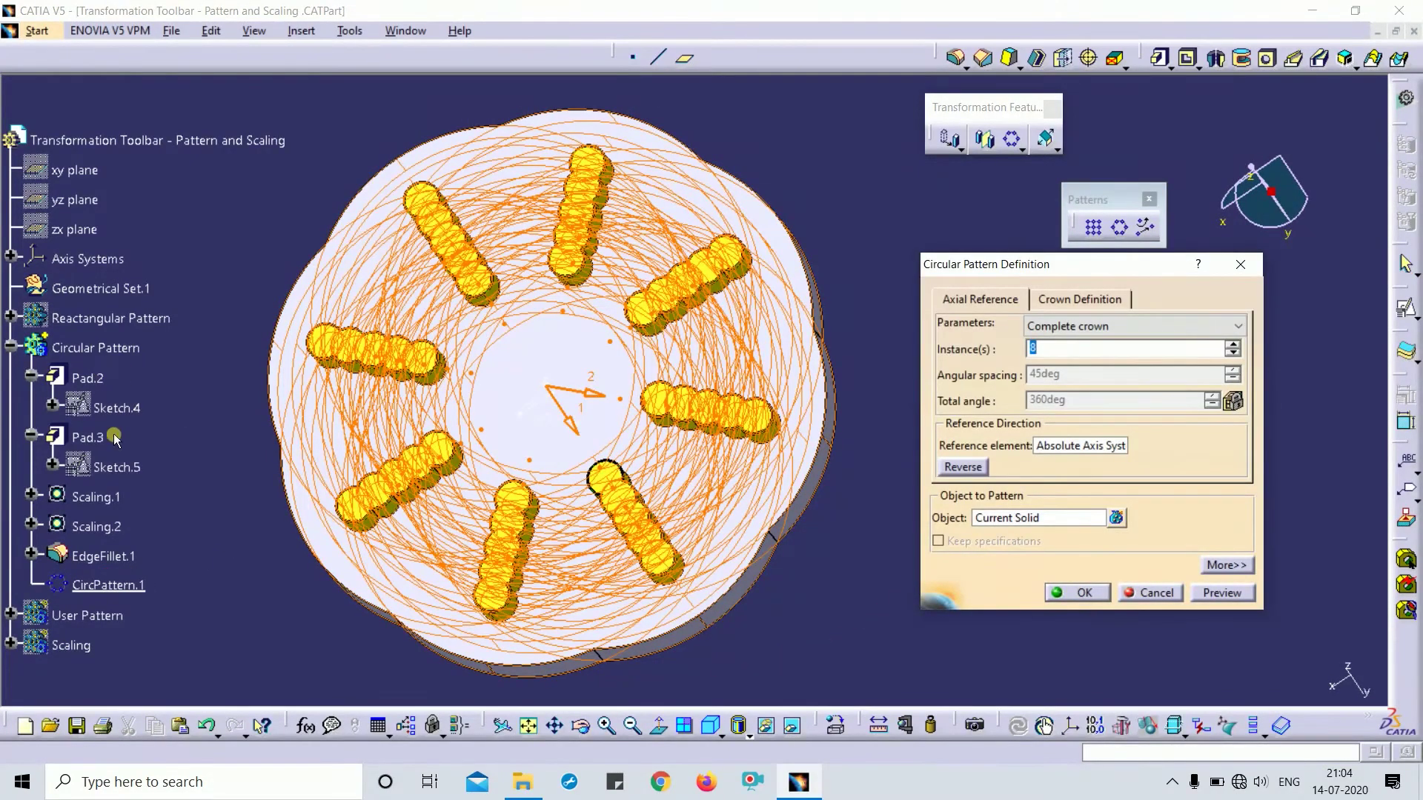
middle_drag(511, 537, 519, 319)
middle_drag(535, 378, 850, 485)
click(1217, 593)
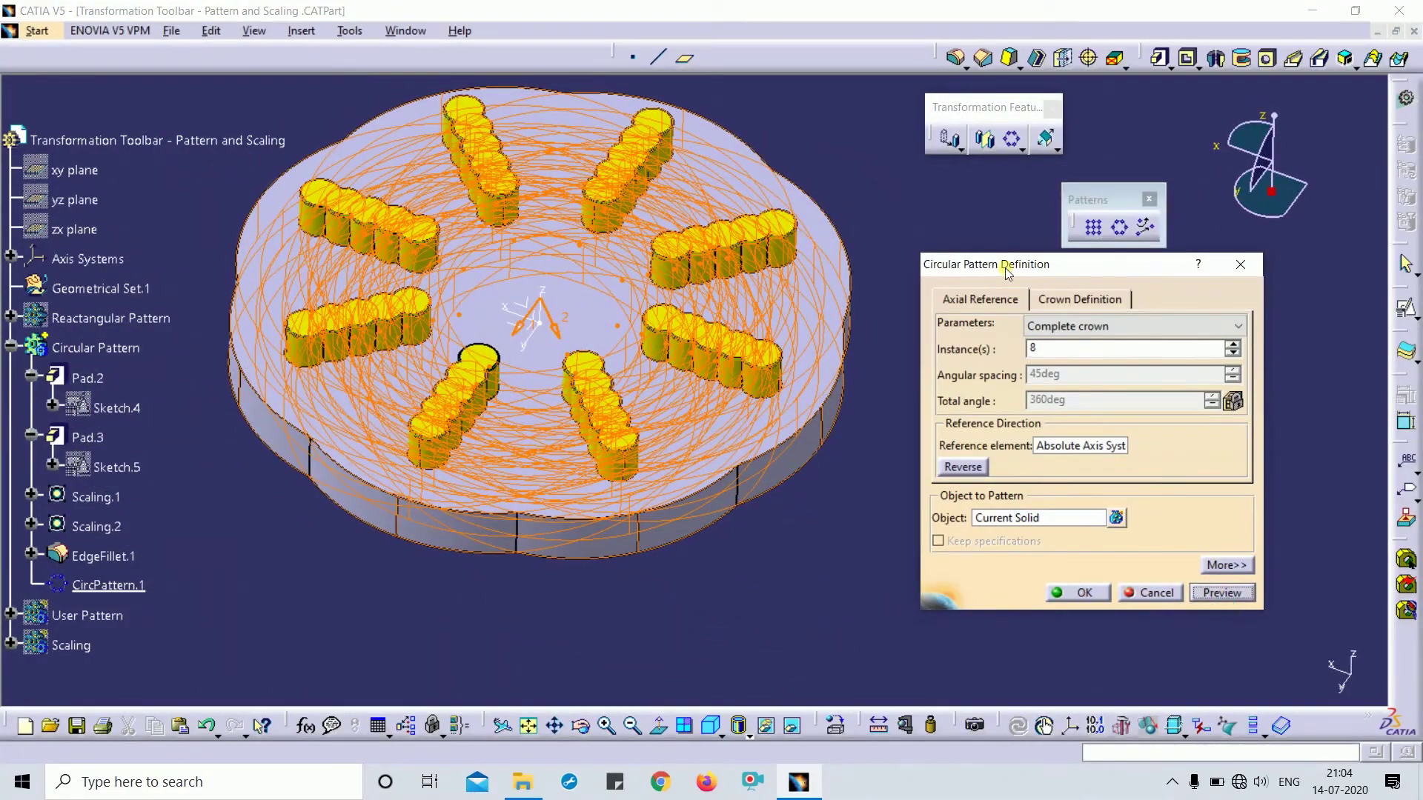
Review the circular pattern's crown definition parameters, close the definition and return the disc to an isometric view
click(1080, 299)
click(1079, 374)
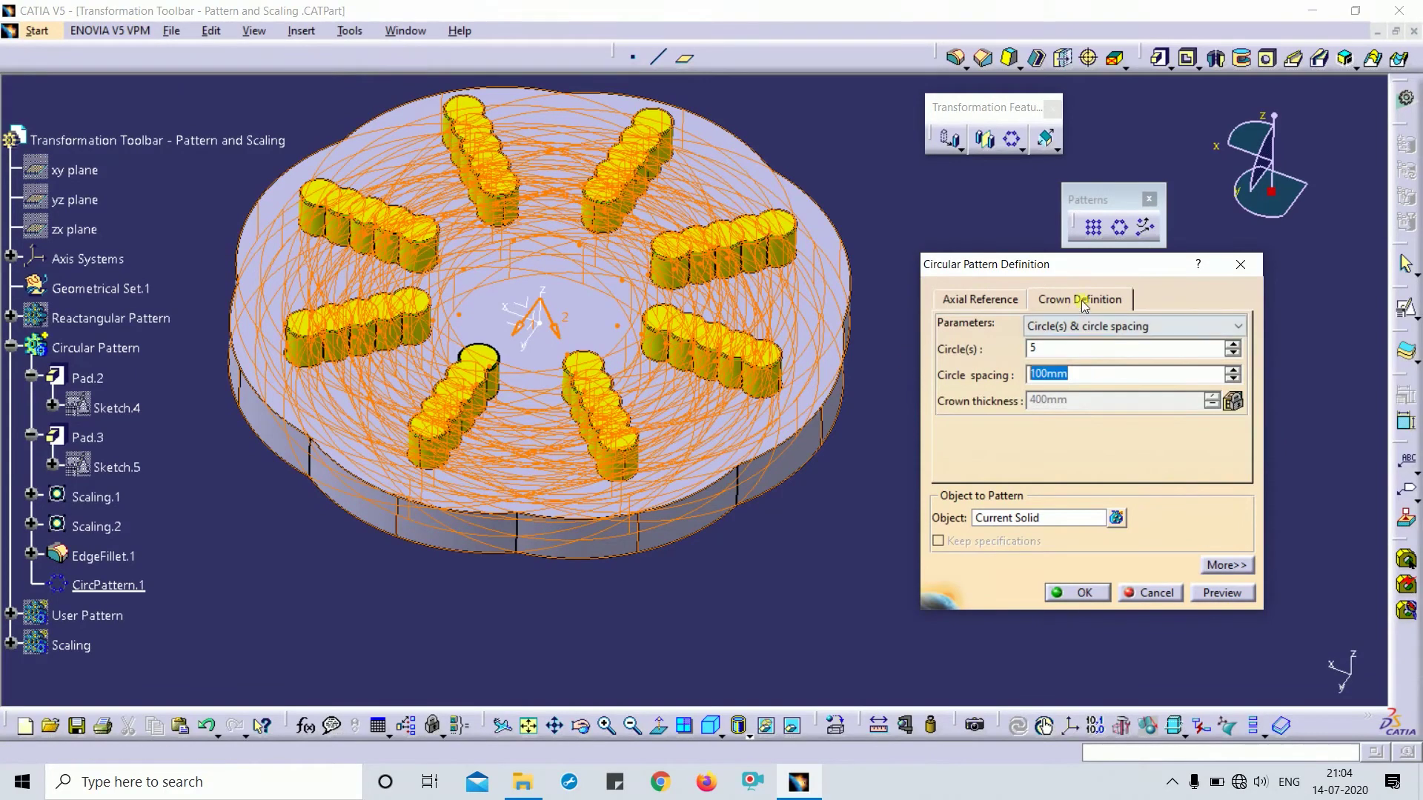
click(1111, 330)
click(1110, 328)
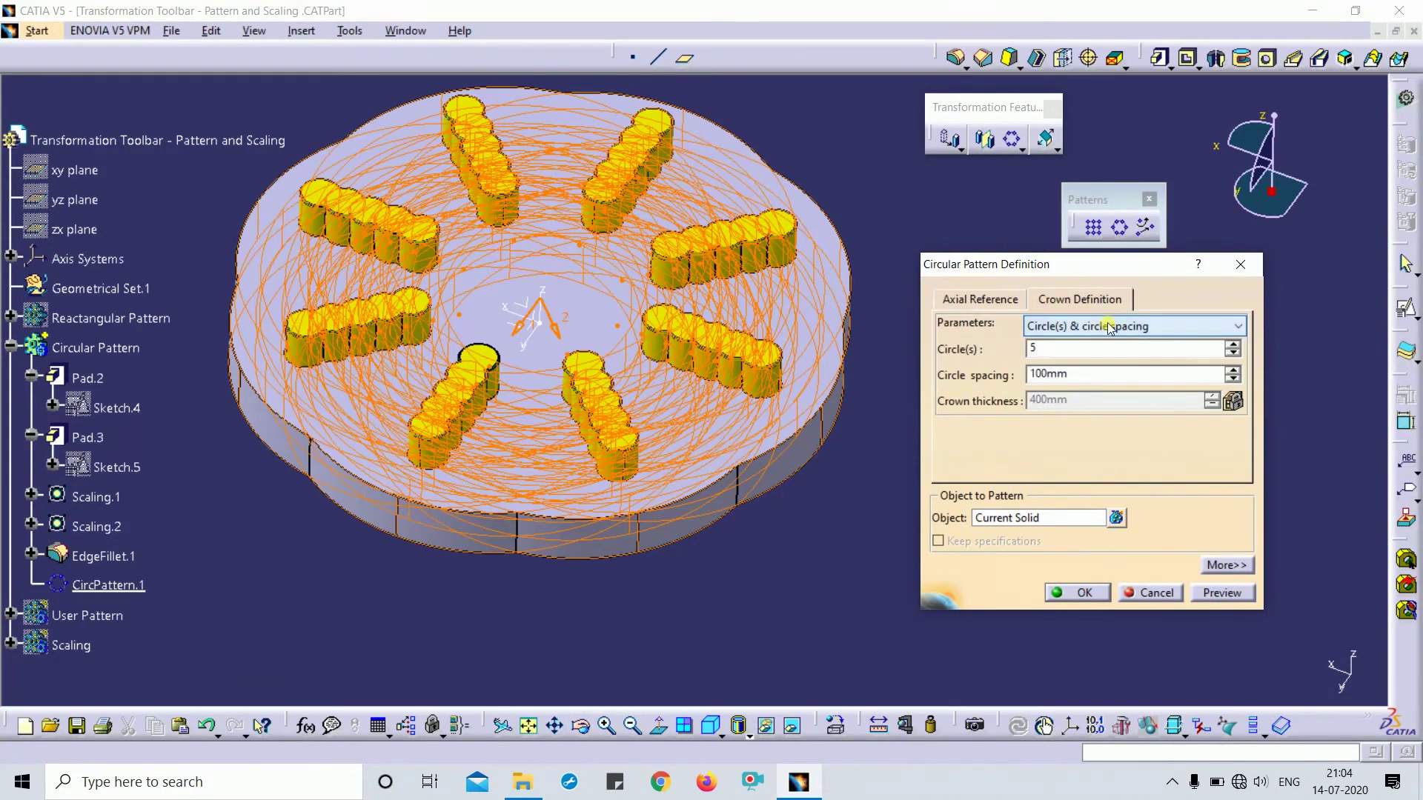
click(1241, 265)
middle_drag(982, 381, 711, 353)
click(711, 727)
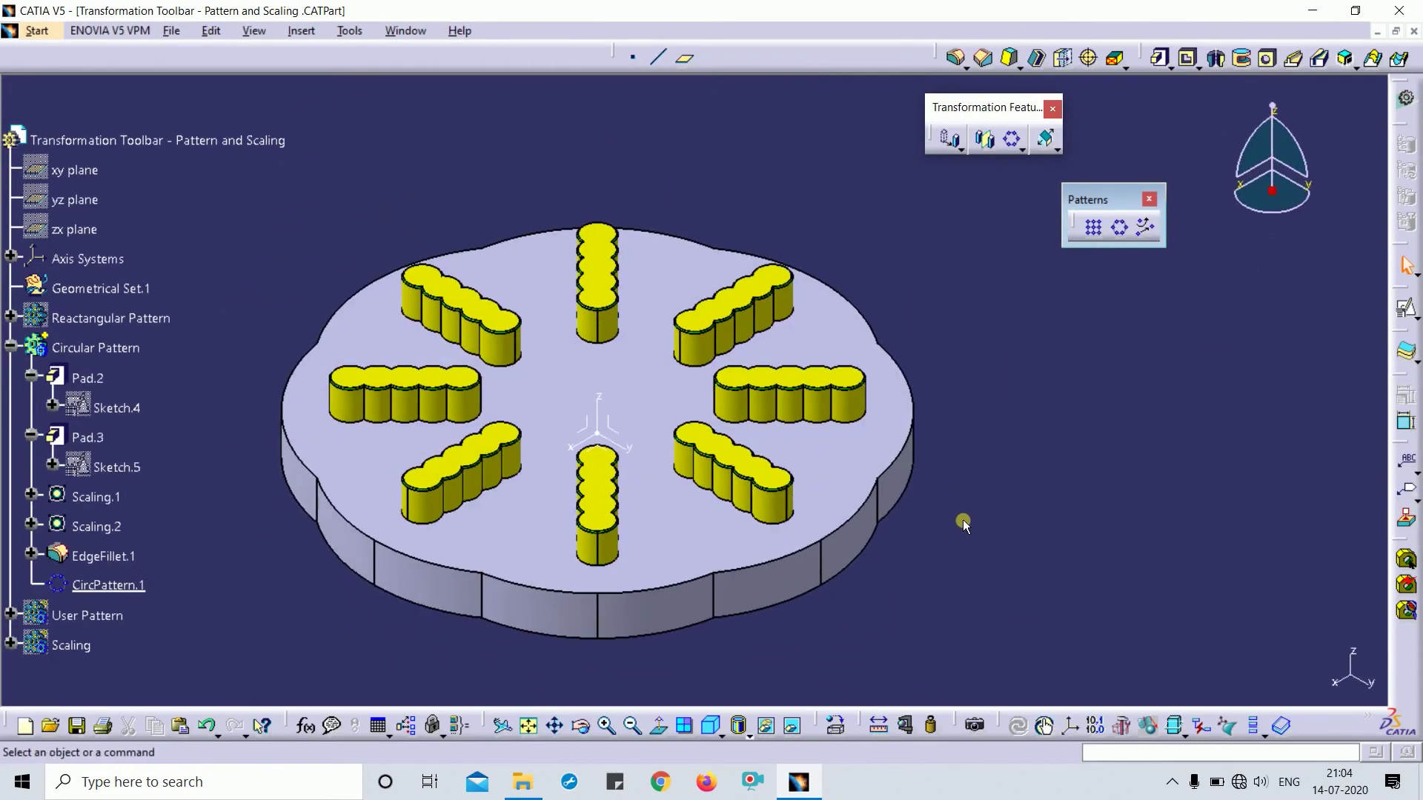
Hide the Circular Pattern body and collapse its branch in the tree
middle_drag(963, 519, 963, 537)
click(91, 348)
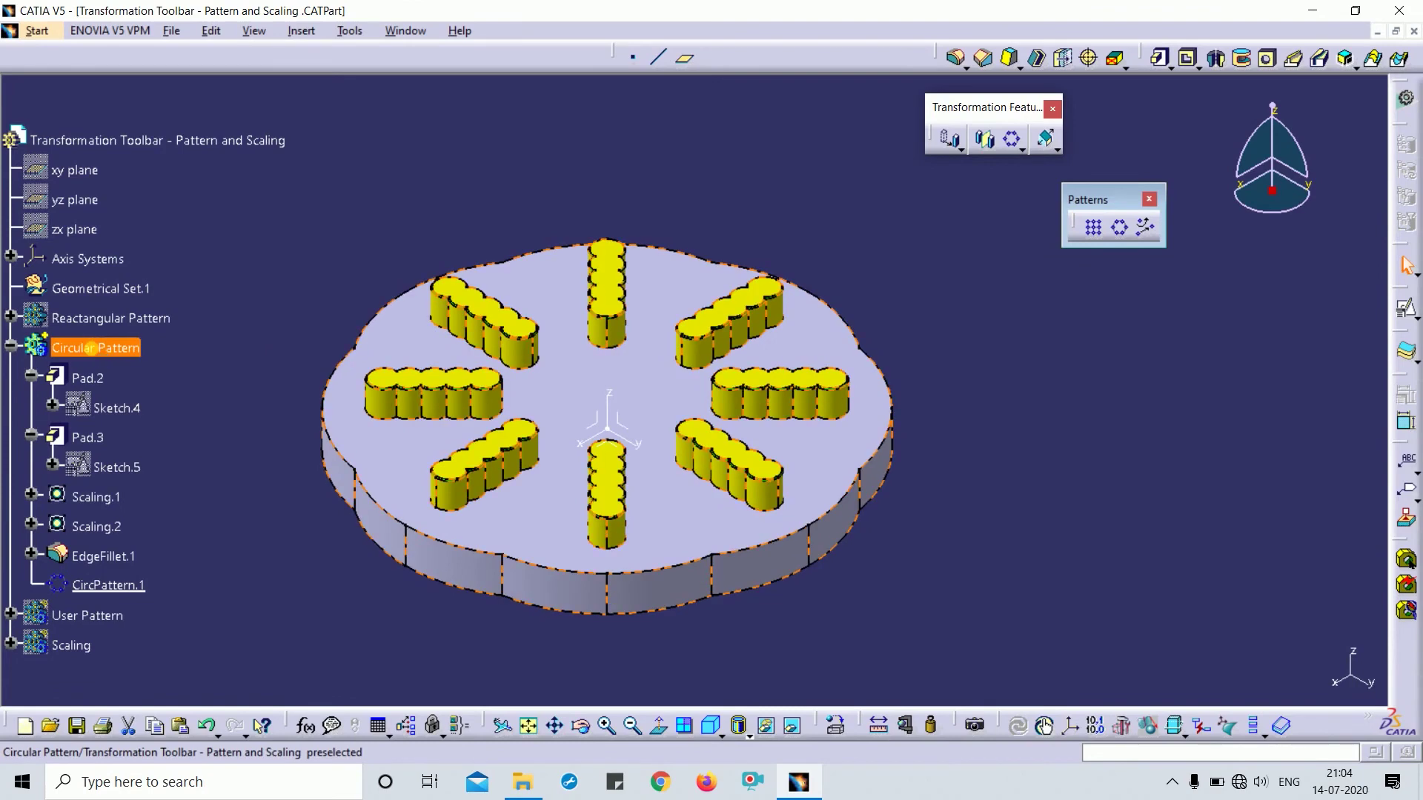
key(space)
click(12, 347)
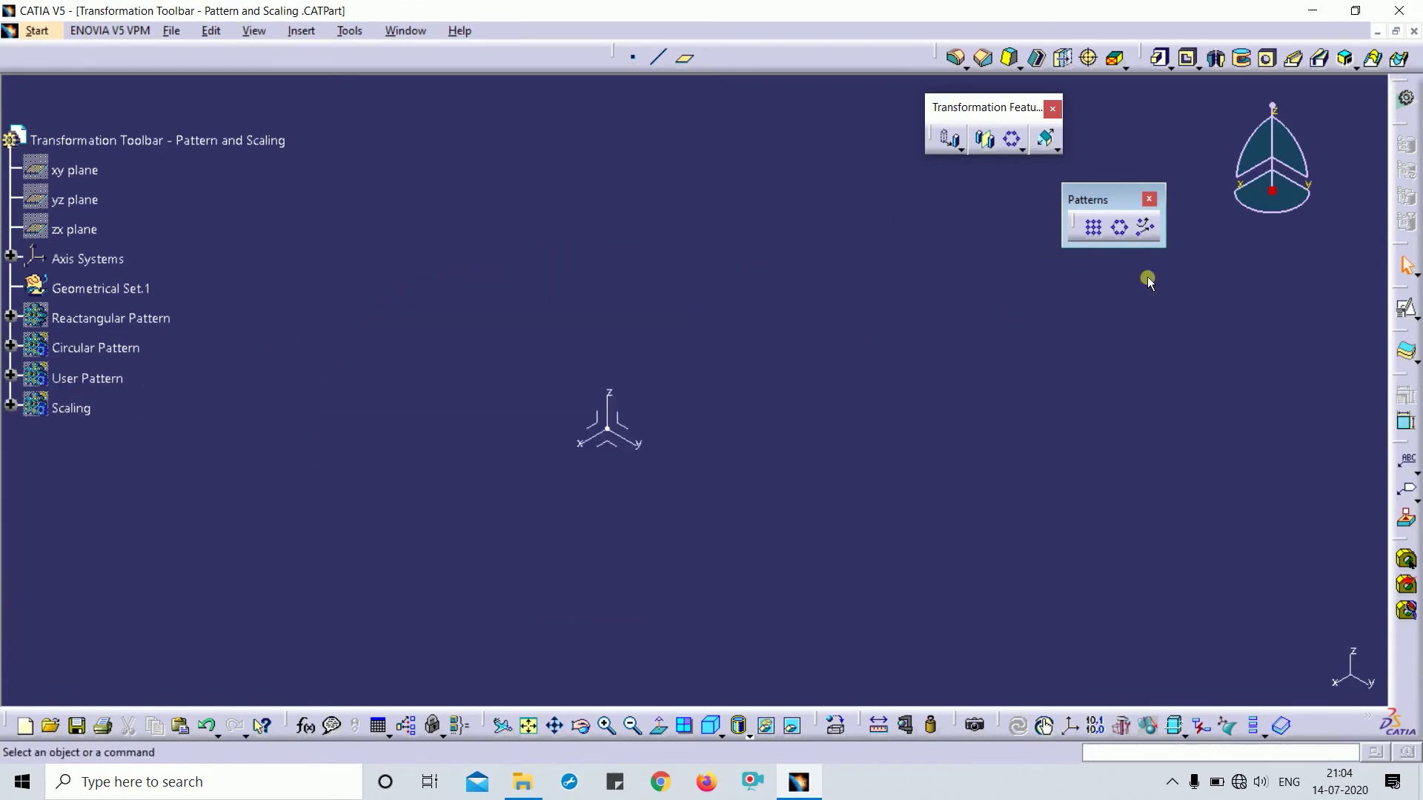
Show the User Pattern body as the in-work object, then inspect the definition of its hole's edge fillet without changing it
right_click(71, 379)
click(180, 139)
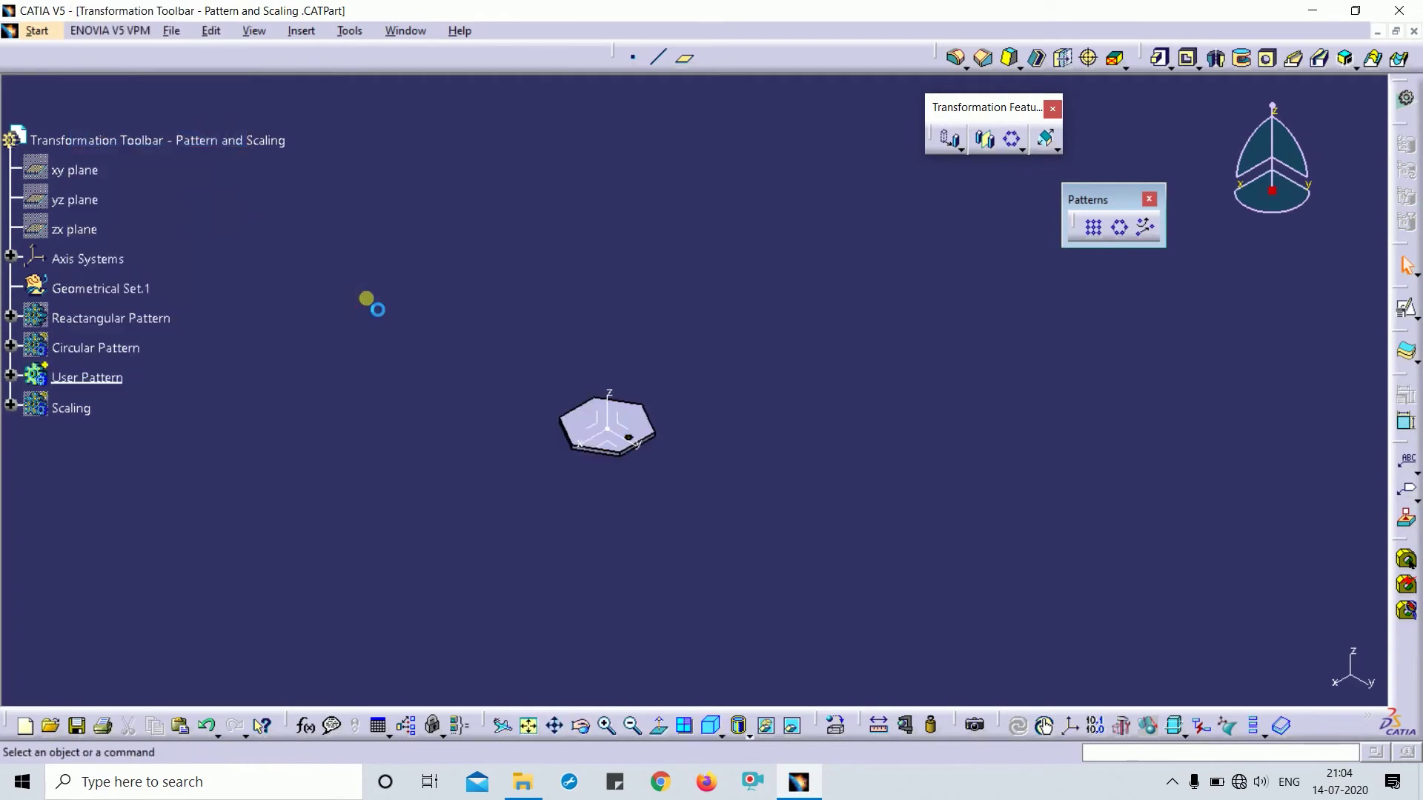
middle_drag(500, 278, 724, 140)
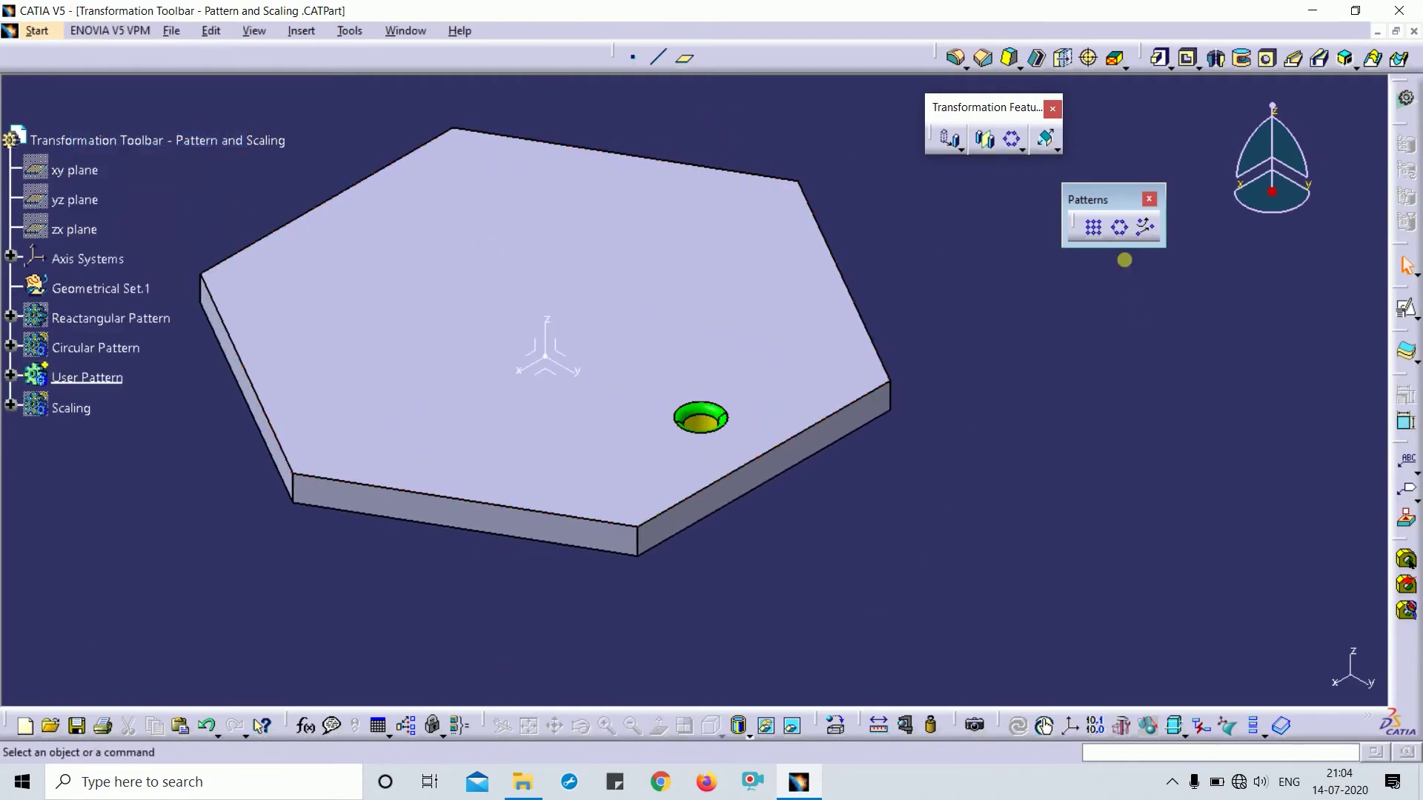
double_click(707, 410)
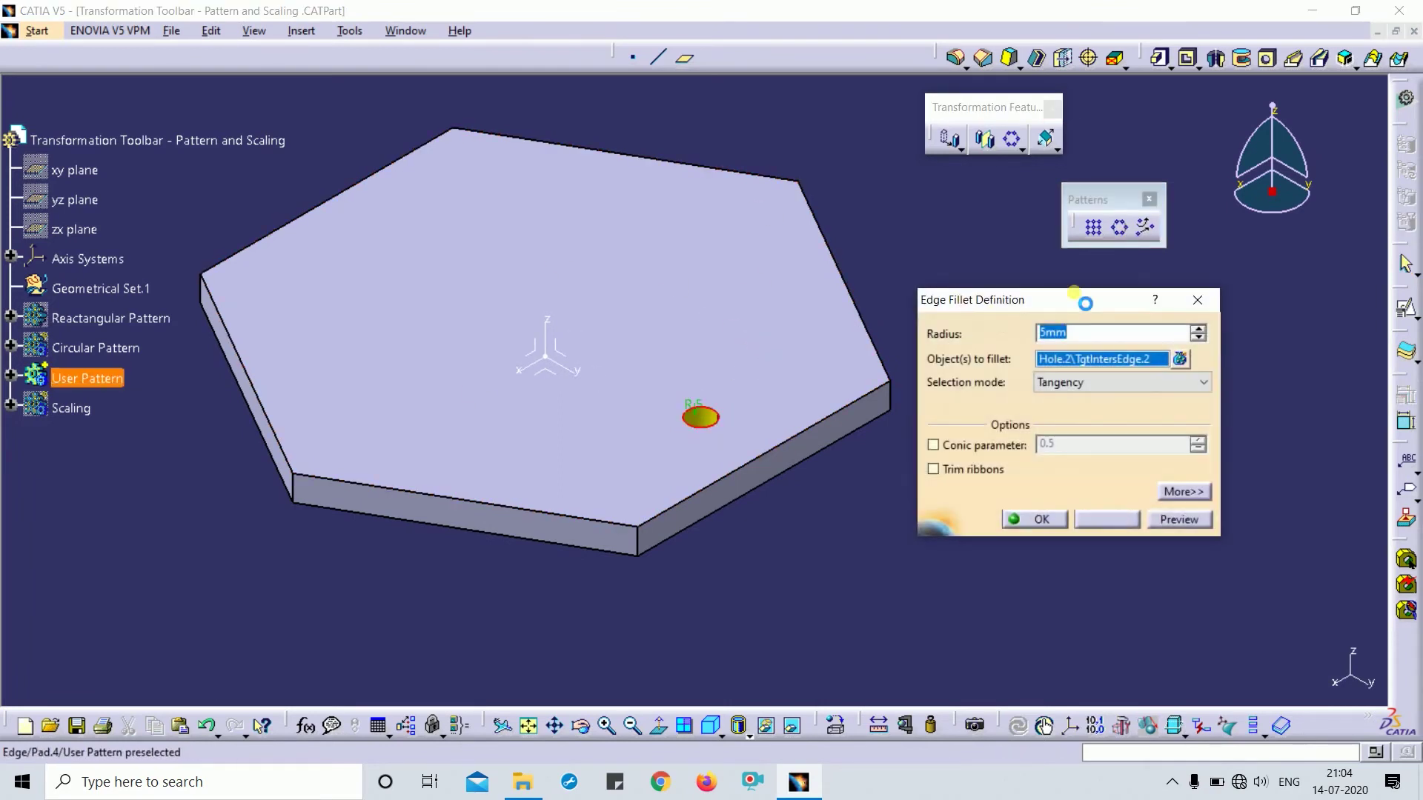
click(1201, 297)
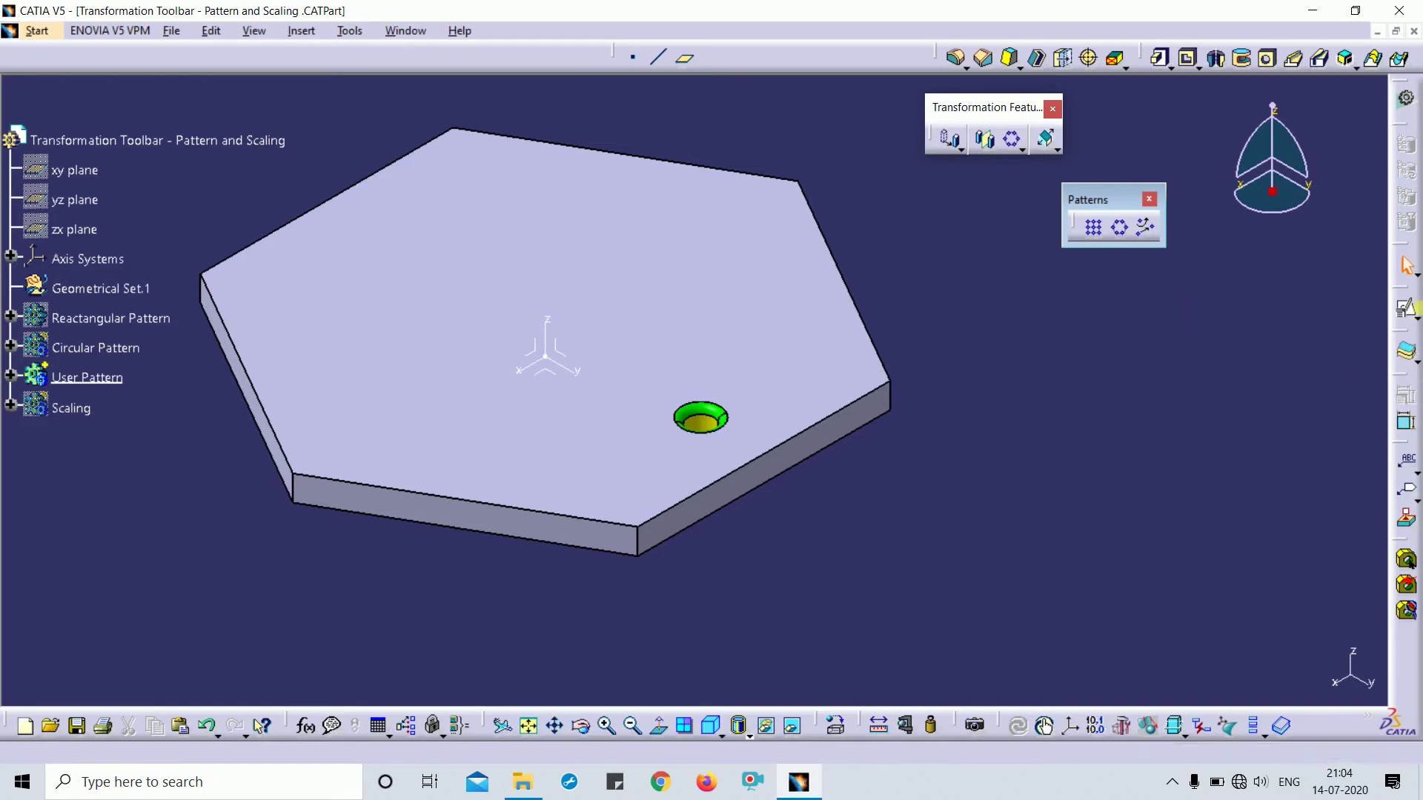
Create a positioned sketch on the hexagonal plate's upper face with Reverse H and Swap enabled
click(1411, 315)
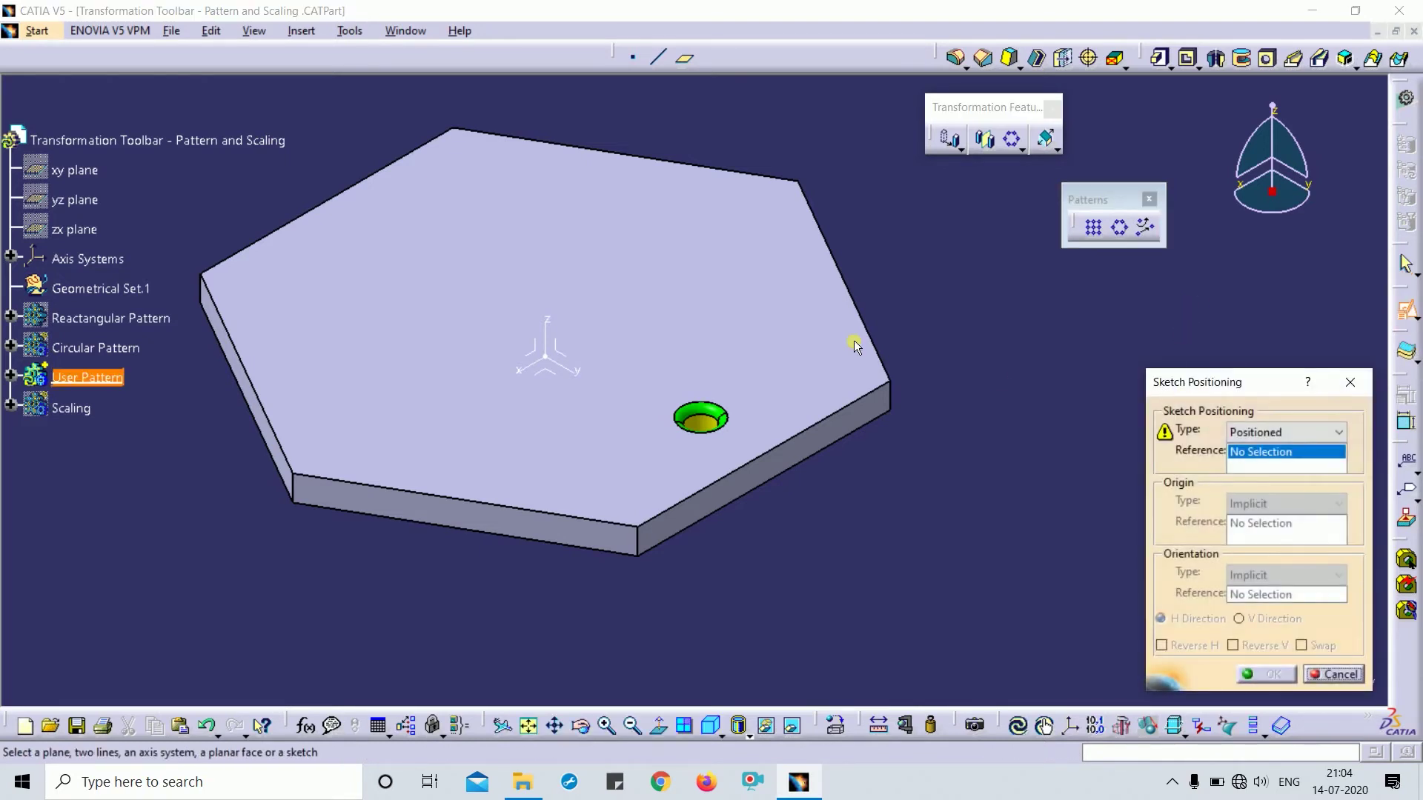
click(687, 331)
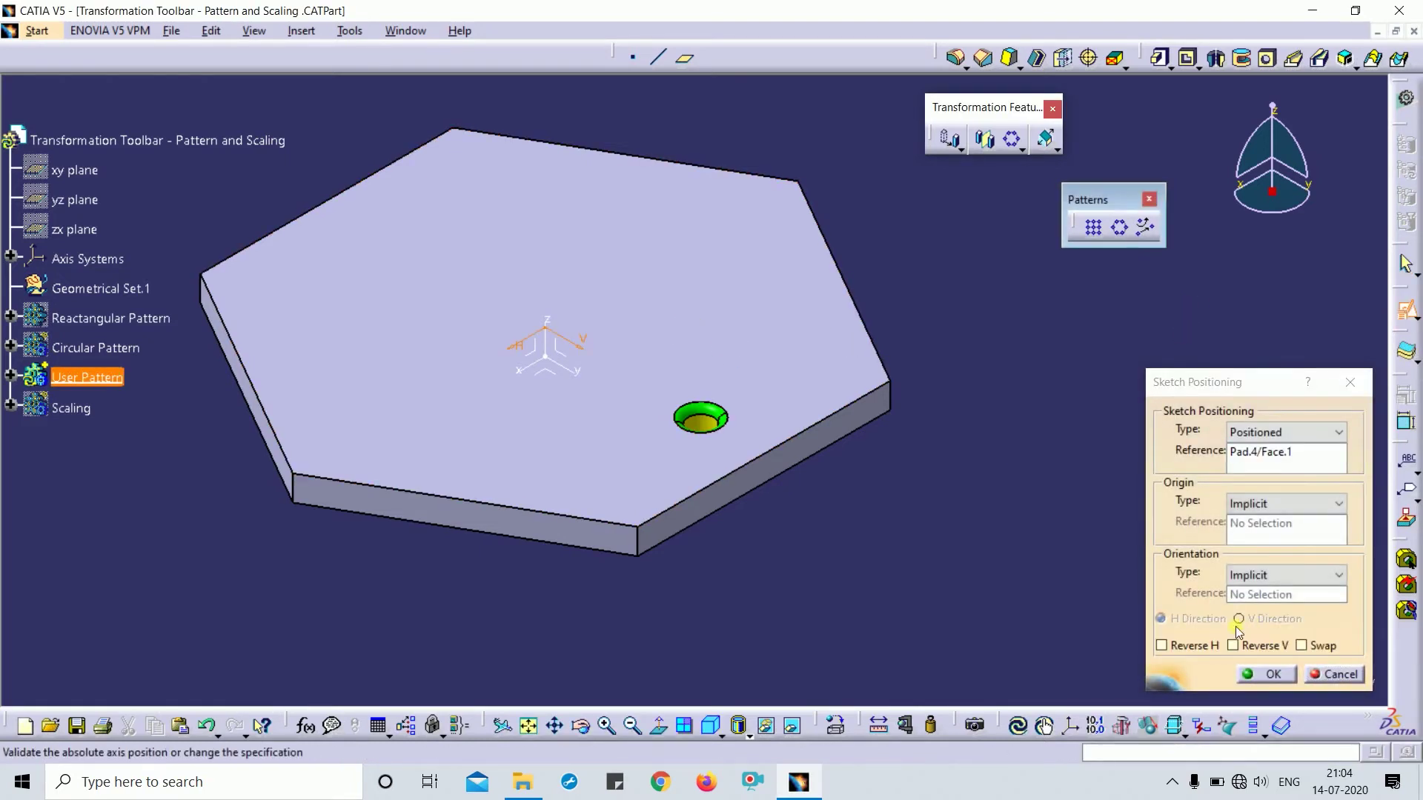
click(1290, 671)
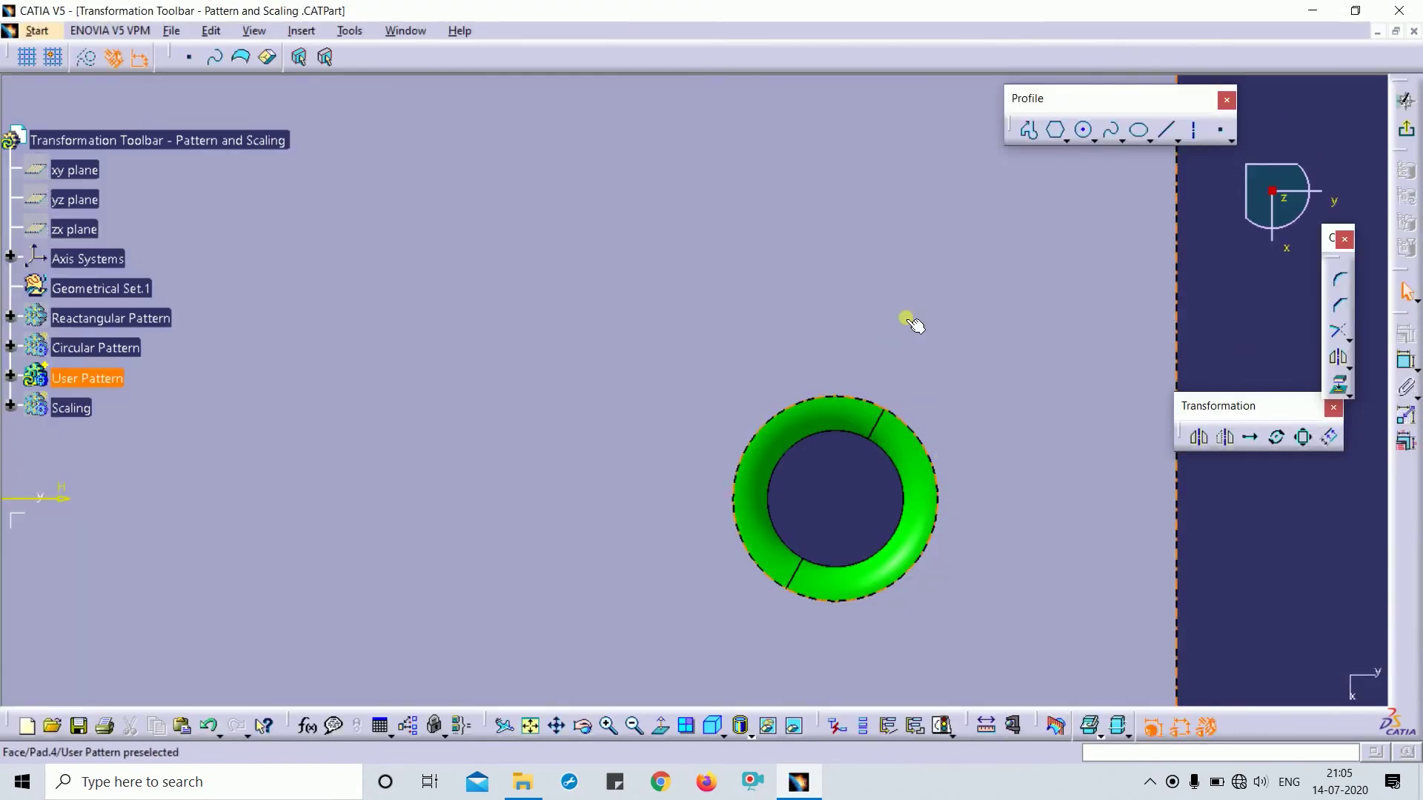
Place six sketch points at irregular positions across the hexagonal plate around the origin
click(1218, 132)
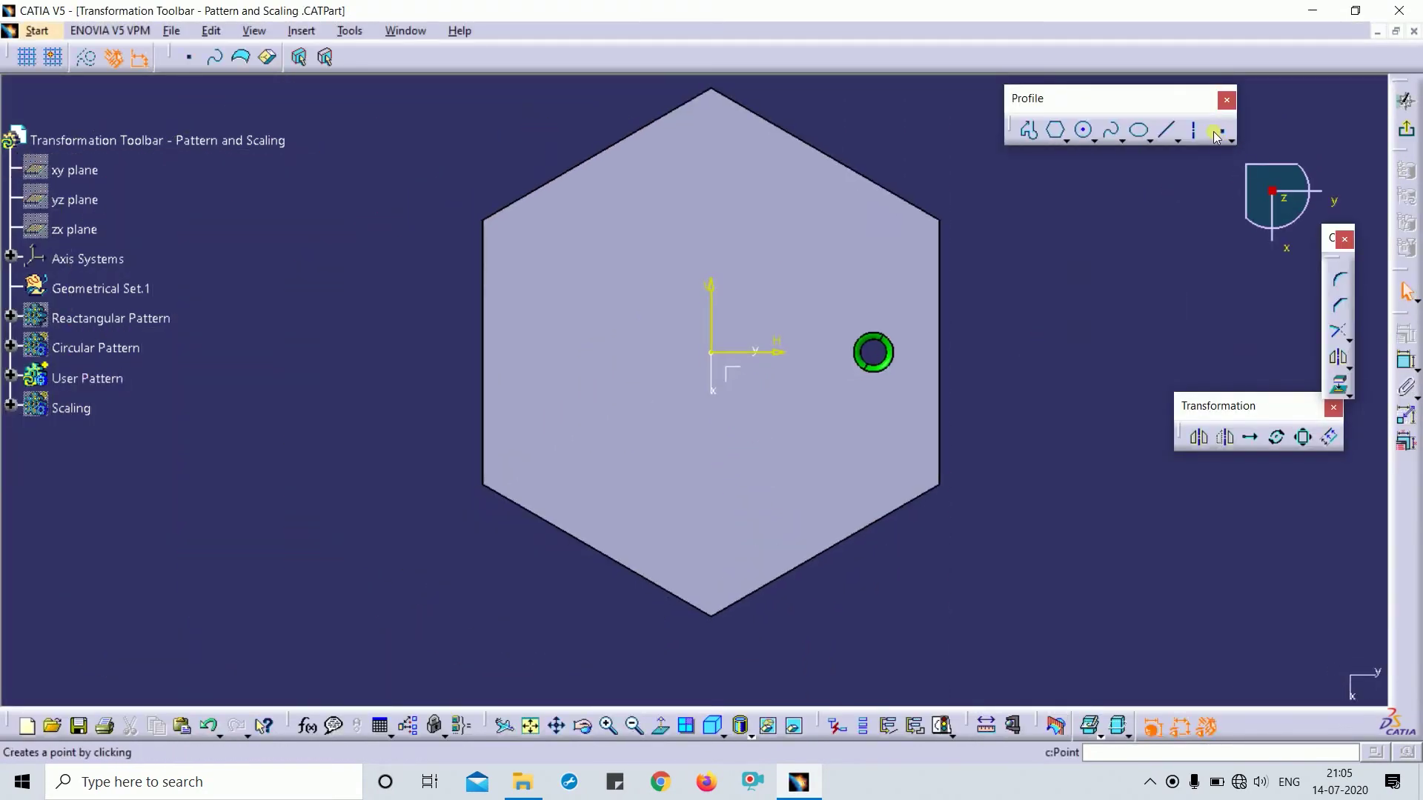
click(673, 198)
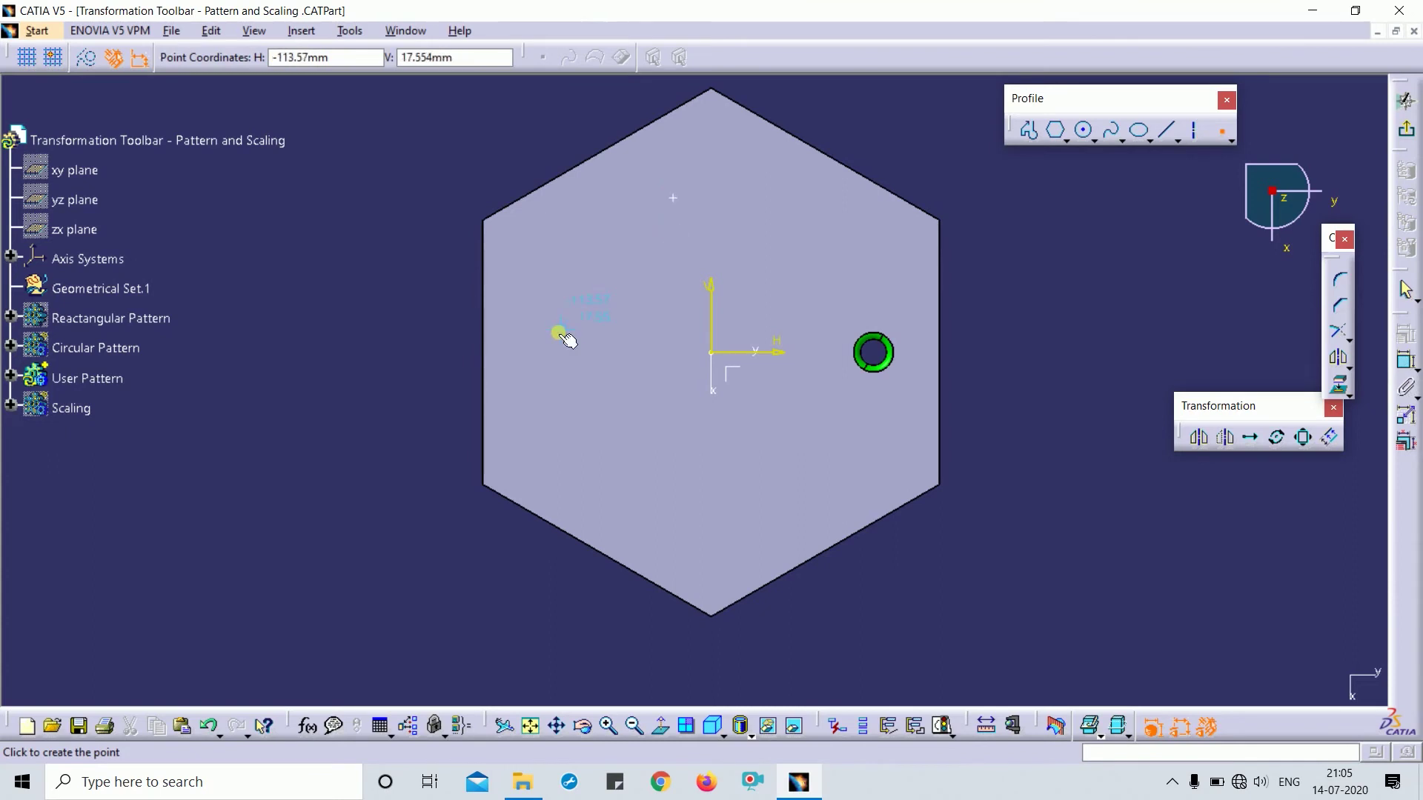
click(559, 331)
click(628, 439)
click(785, 287)
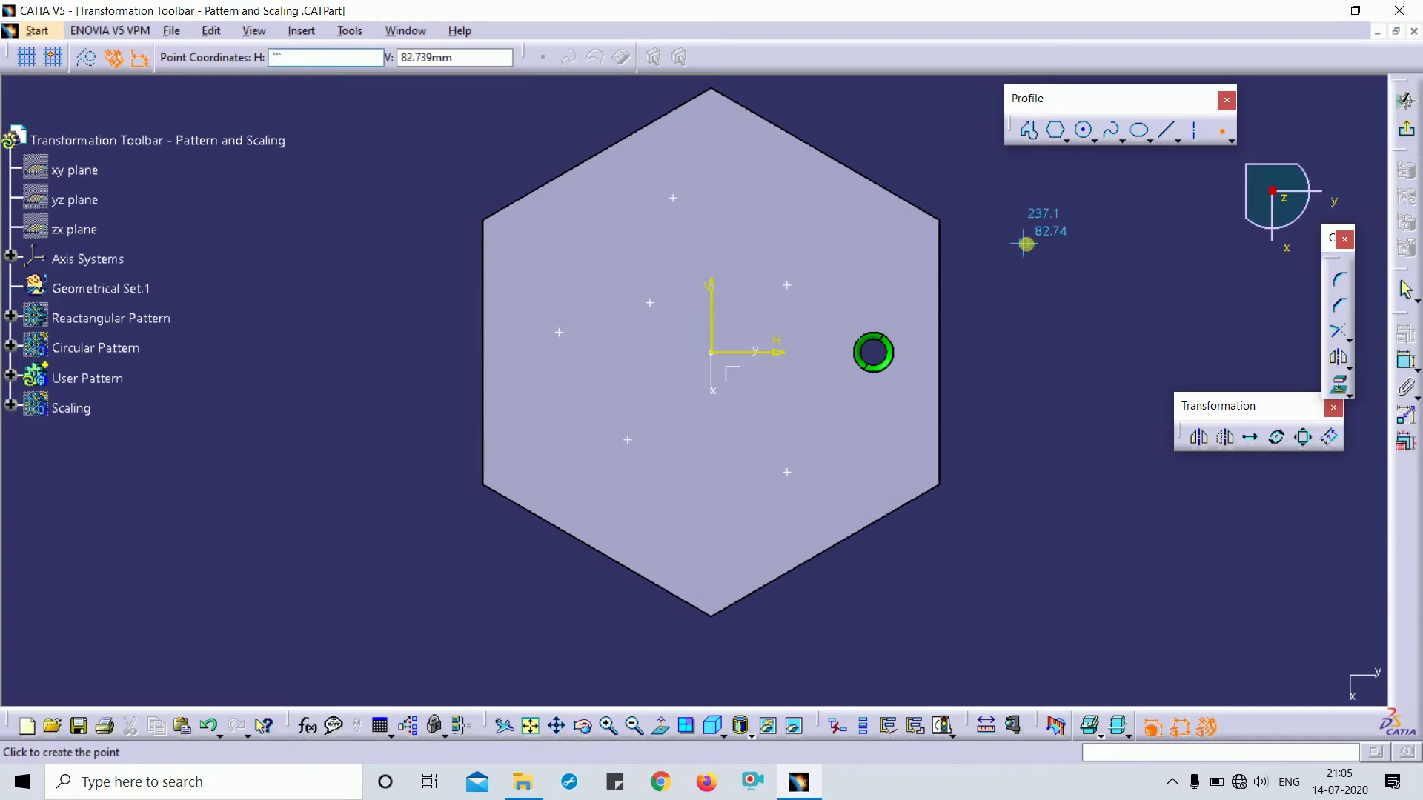
key(Escape)
Move the uppermost sketch point slightly toward the vertical axis, exit the sketch and return to an isometric view
click(1383, 363)
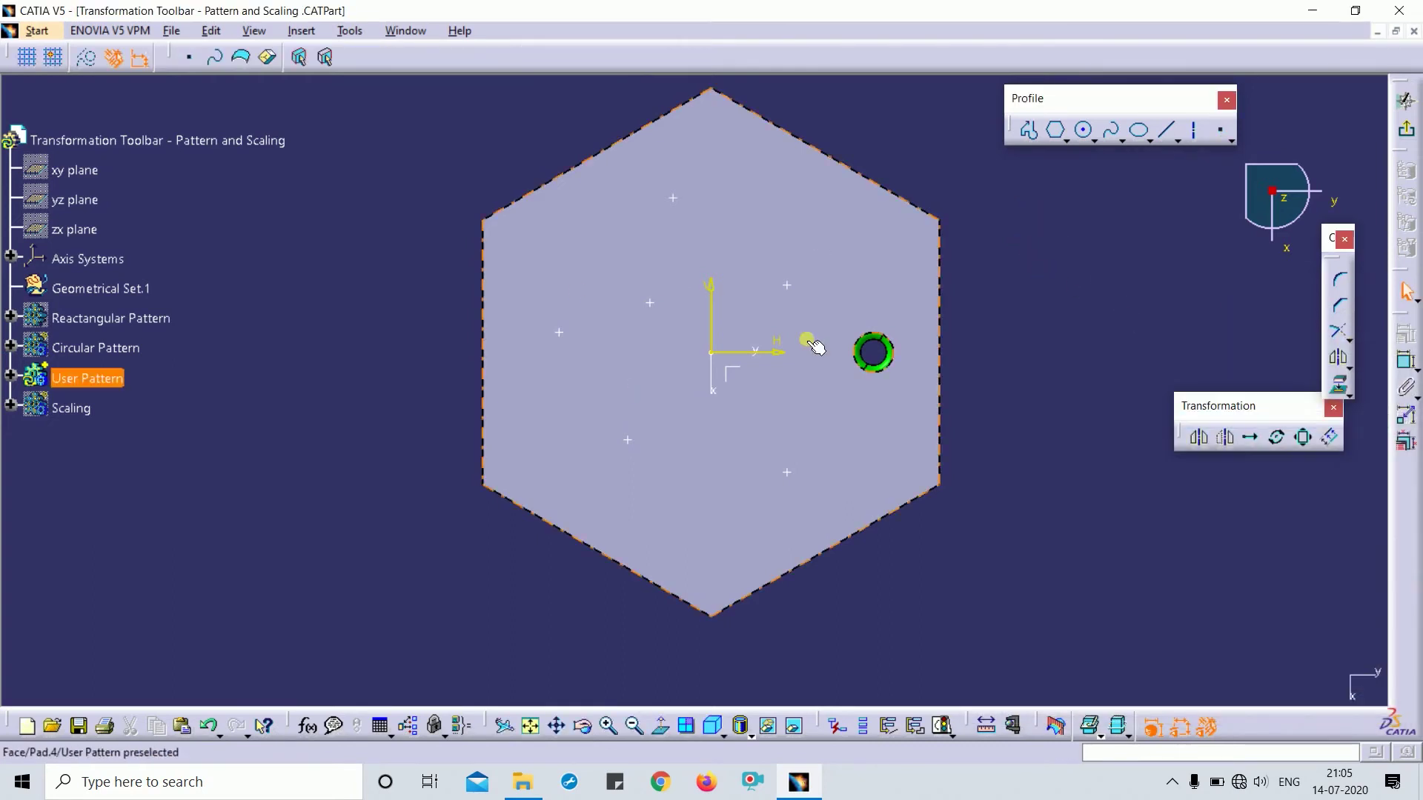
click(685, 192)
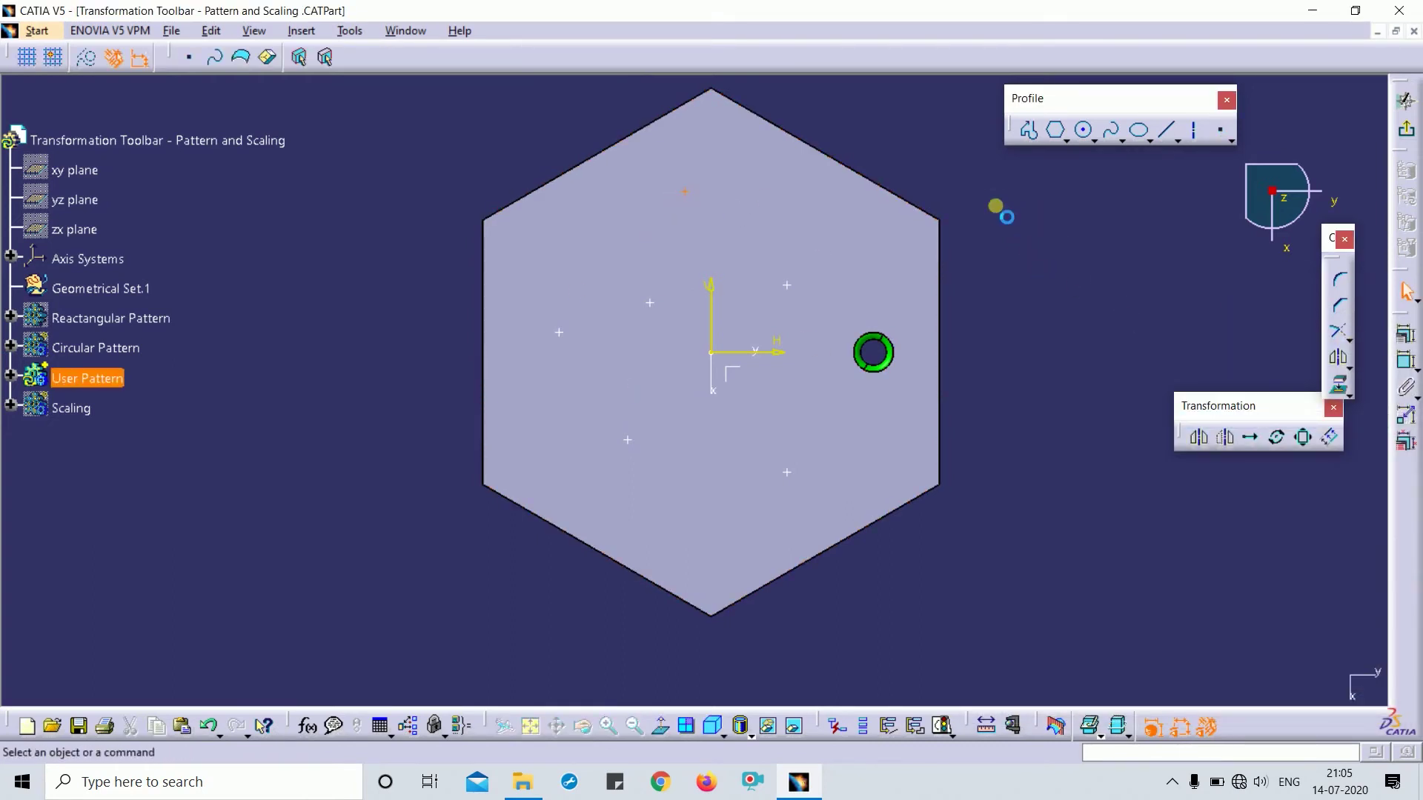
middle_drag(1018, 231, 998, 281)
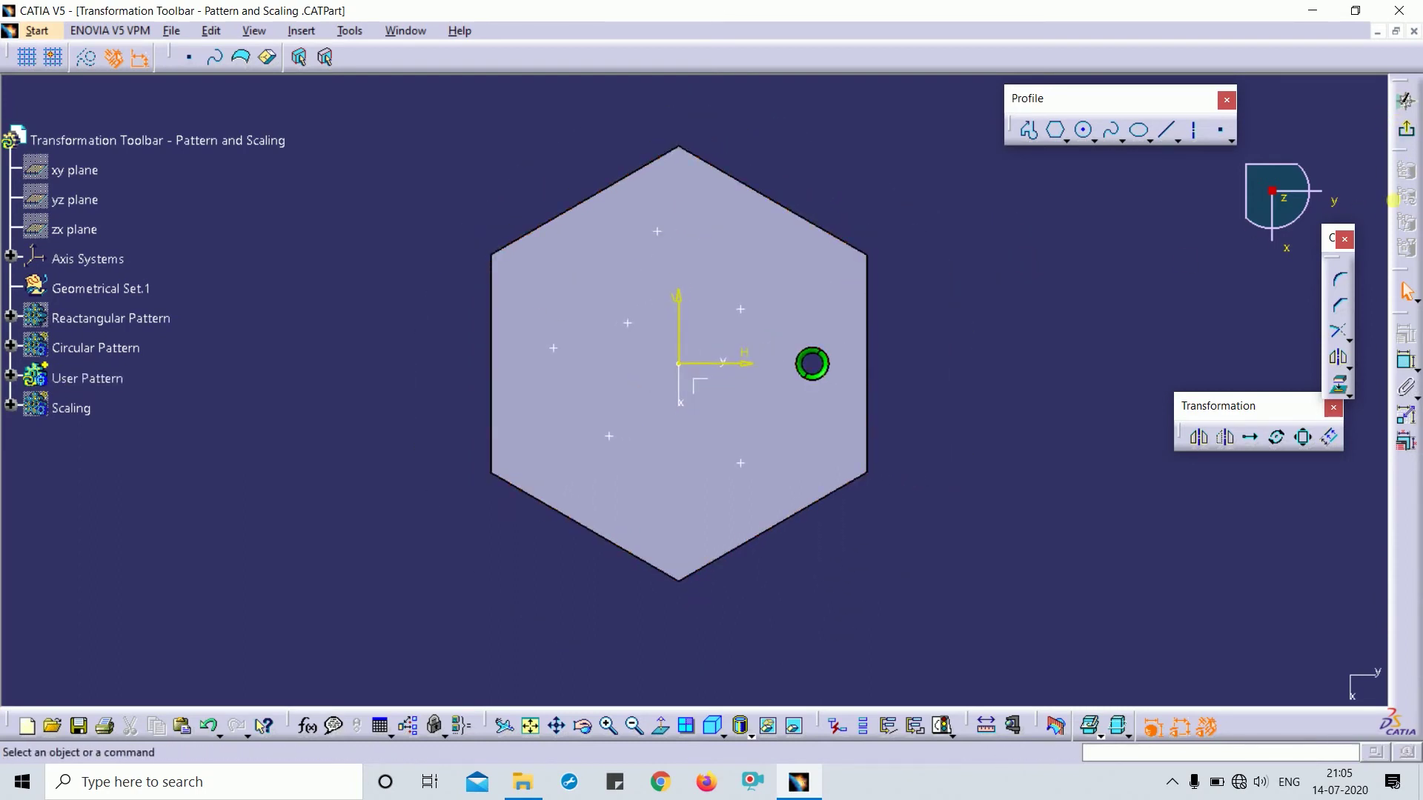
click(1403, 129)
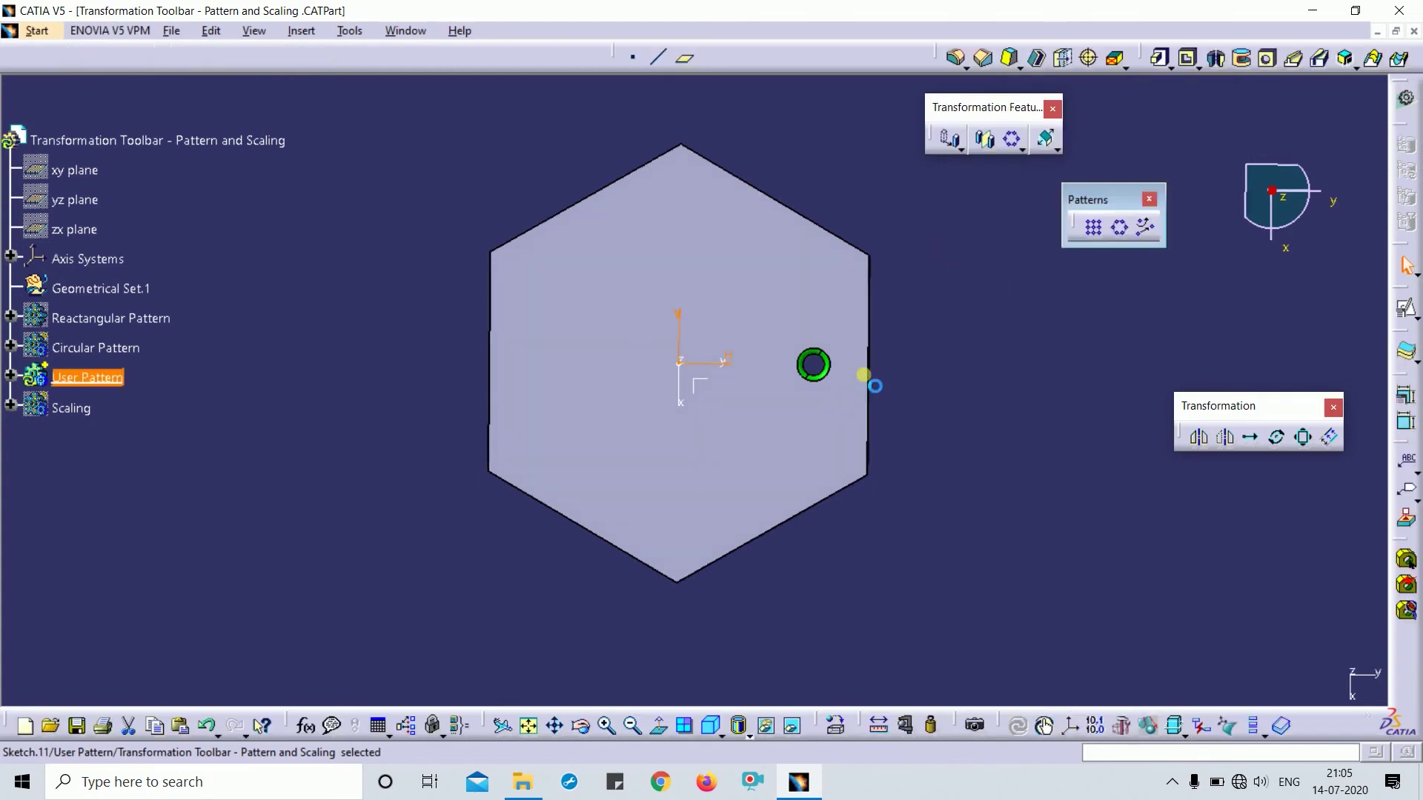
mouse_move(899, 591)
ctrl+middle_down()
mouse_move(867, 470)
mouse_move(906, 584)
ctrl+middle_up()
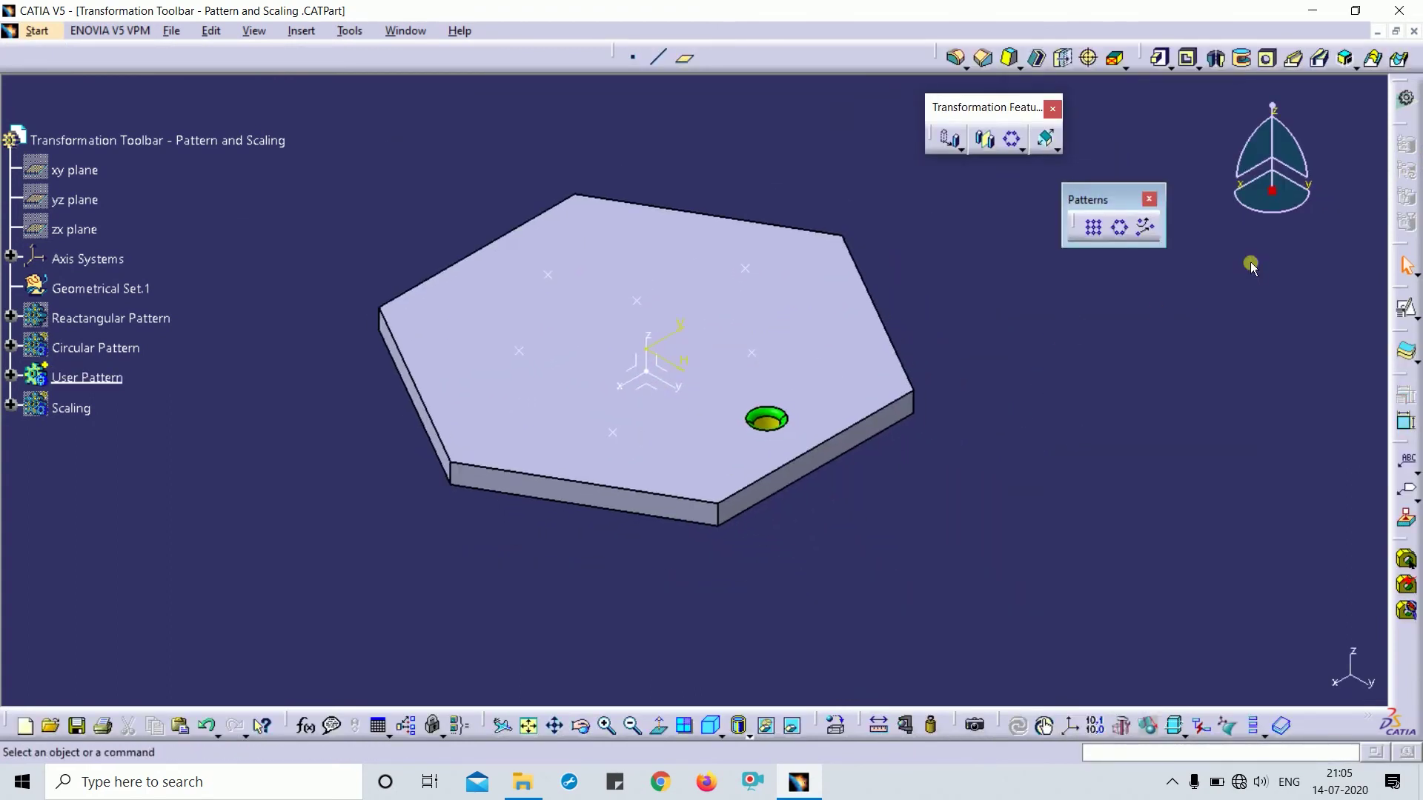
Start a user pattern and use the sketch containing the six points, Sketch.11, for its positions
click(1151, 232)
drag(1127, 260, 1089, 289)
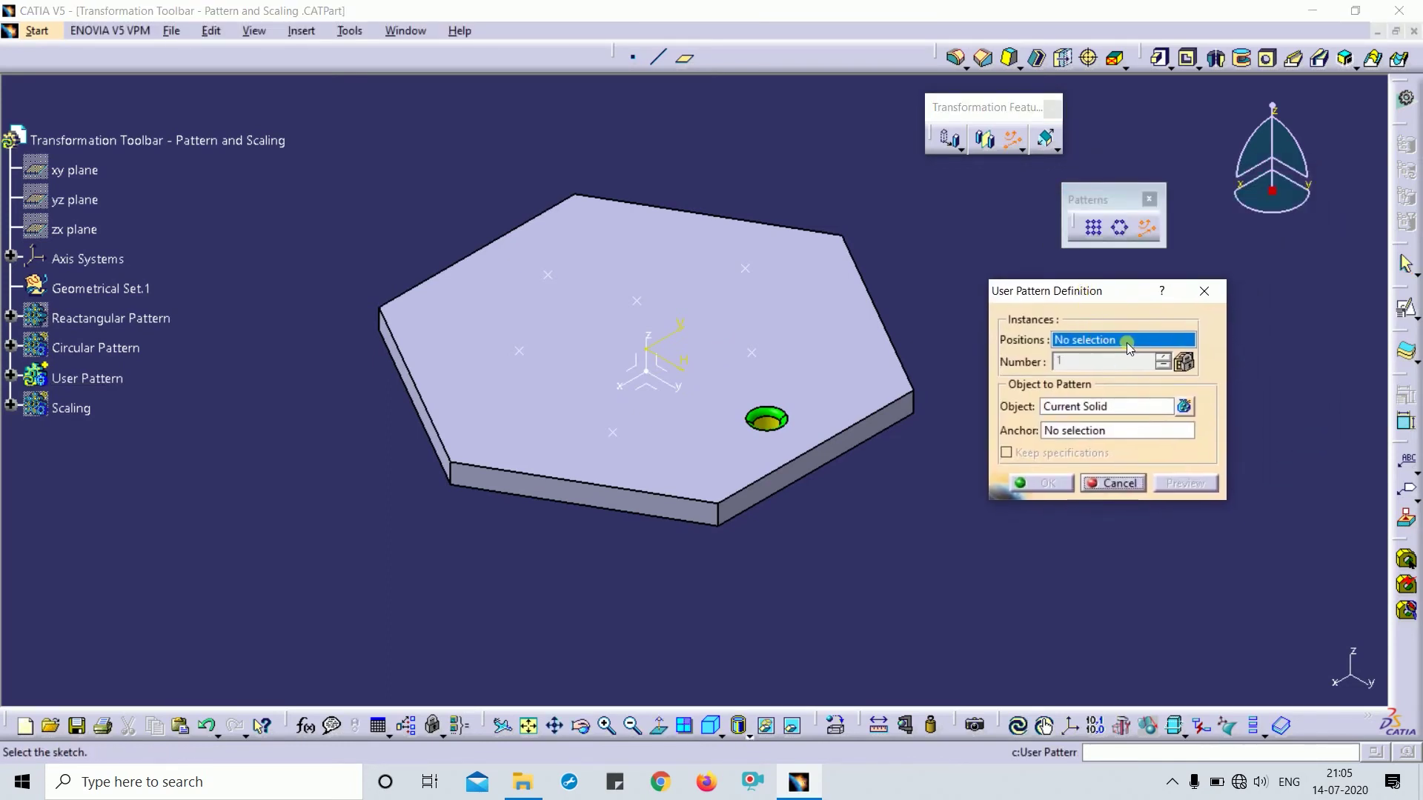
click(750, 274)
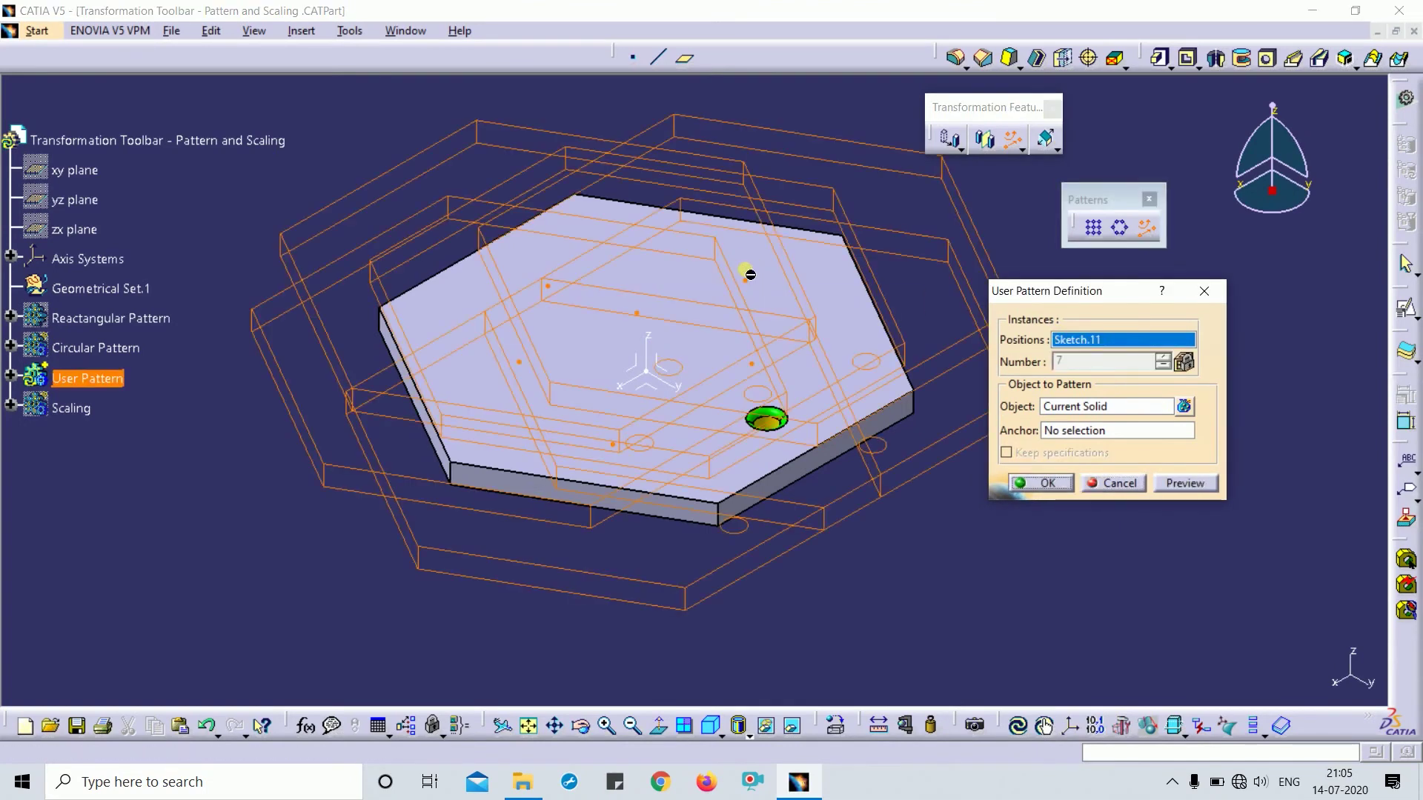
Set Hole.2 as the user pattern's object, preview the copied holes and create the pattern
click(1063, 407)
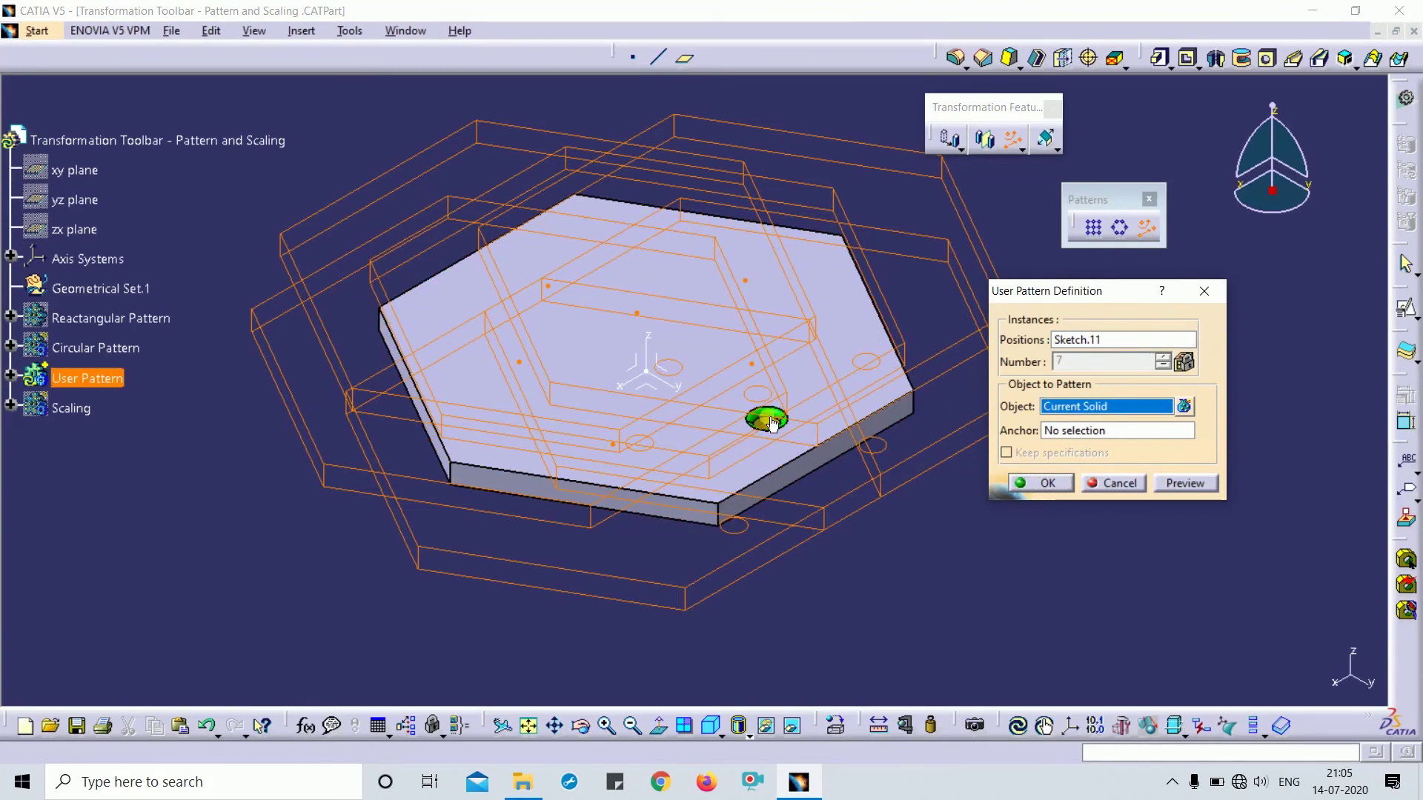
click(10, 378)
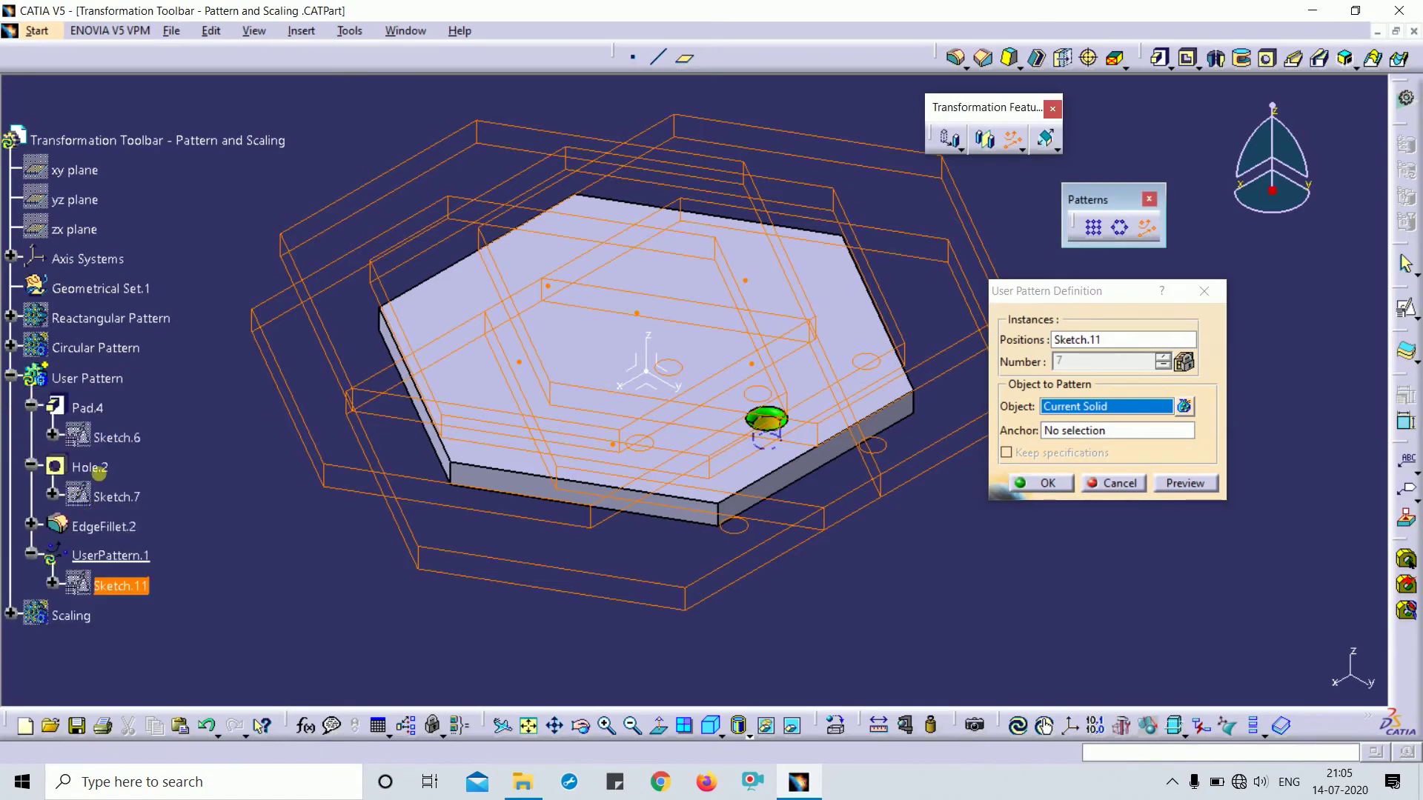
click(94, 466)
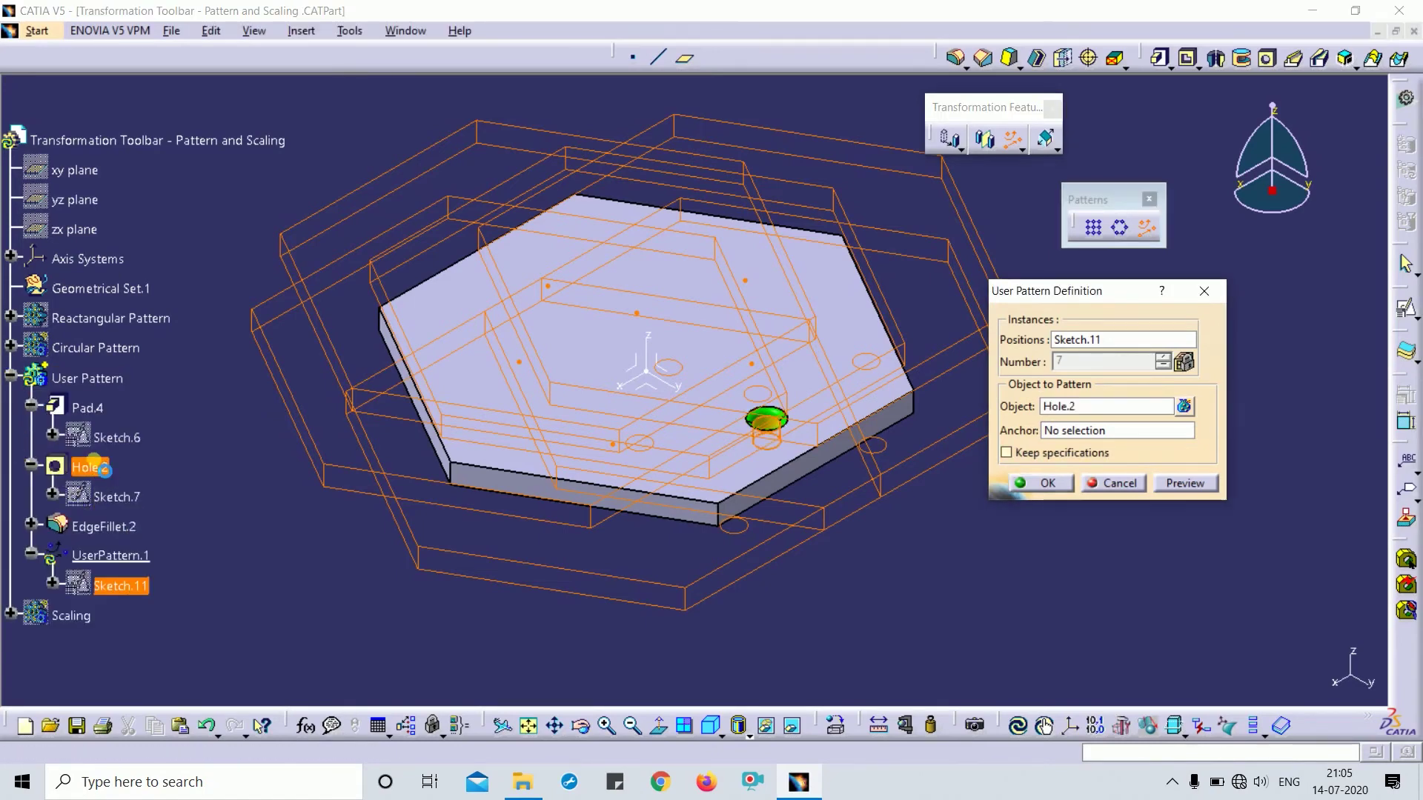
click(1201, 485)
click(931, 541)
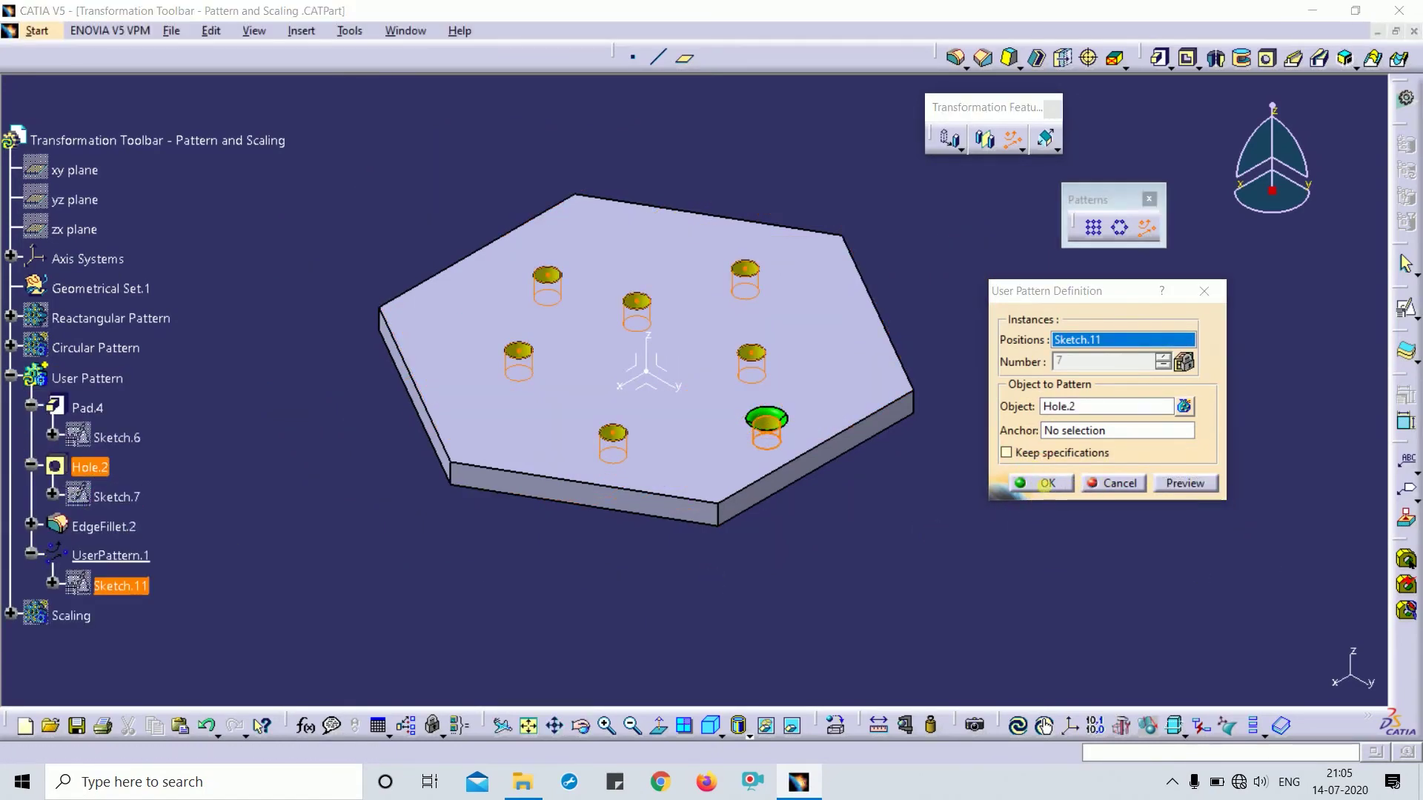
click(1044, 487)
ctrl+middle_drag(913, 536, 878, 504)
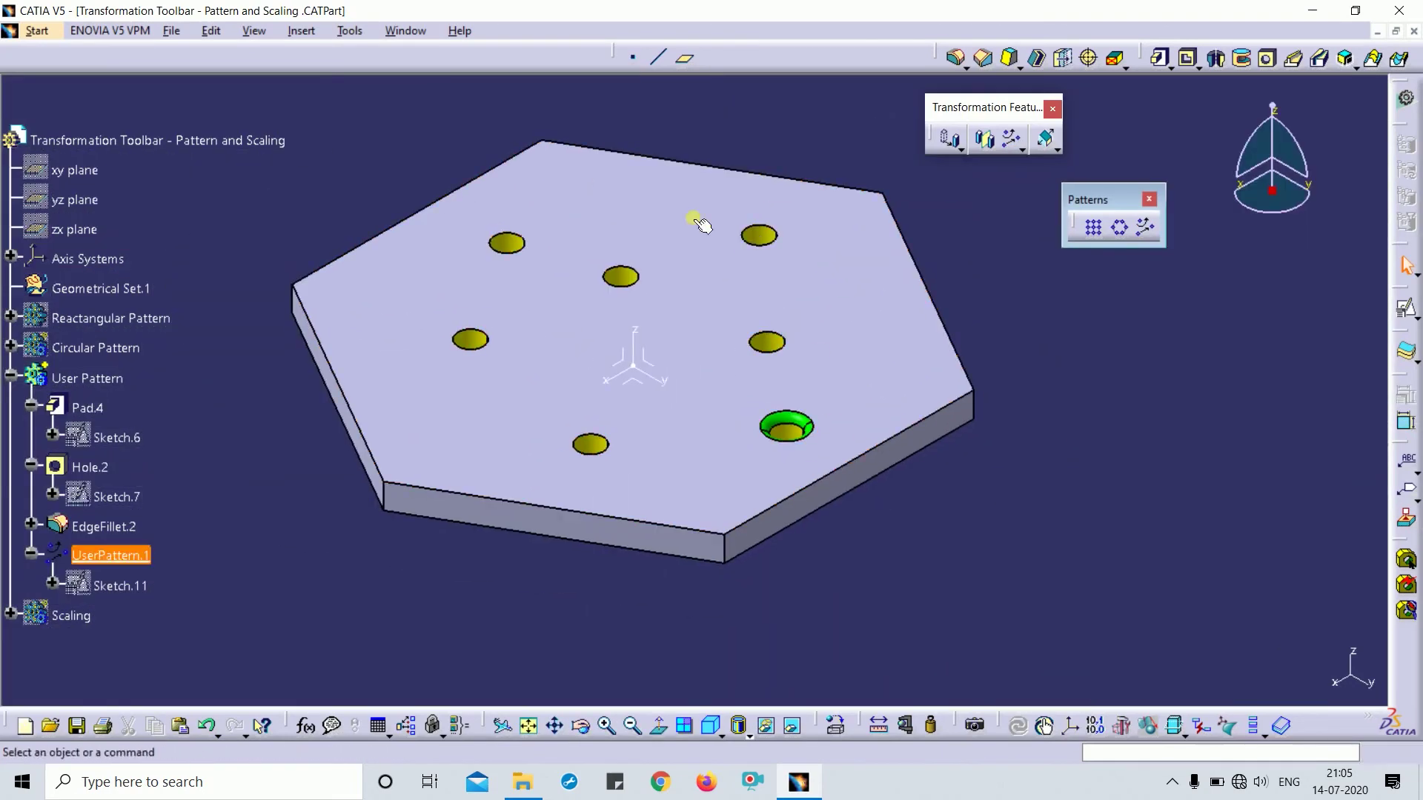
Delete the user pattern that copies only the hole
click(622, 277)
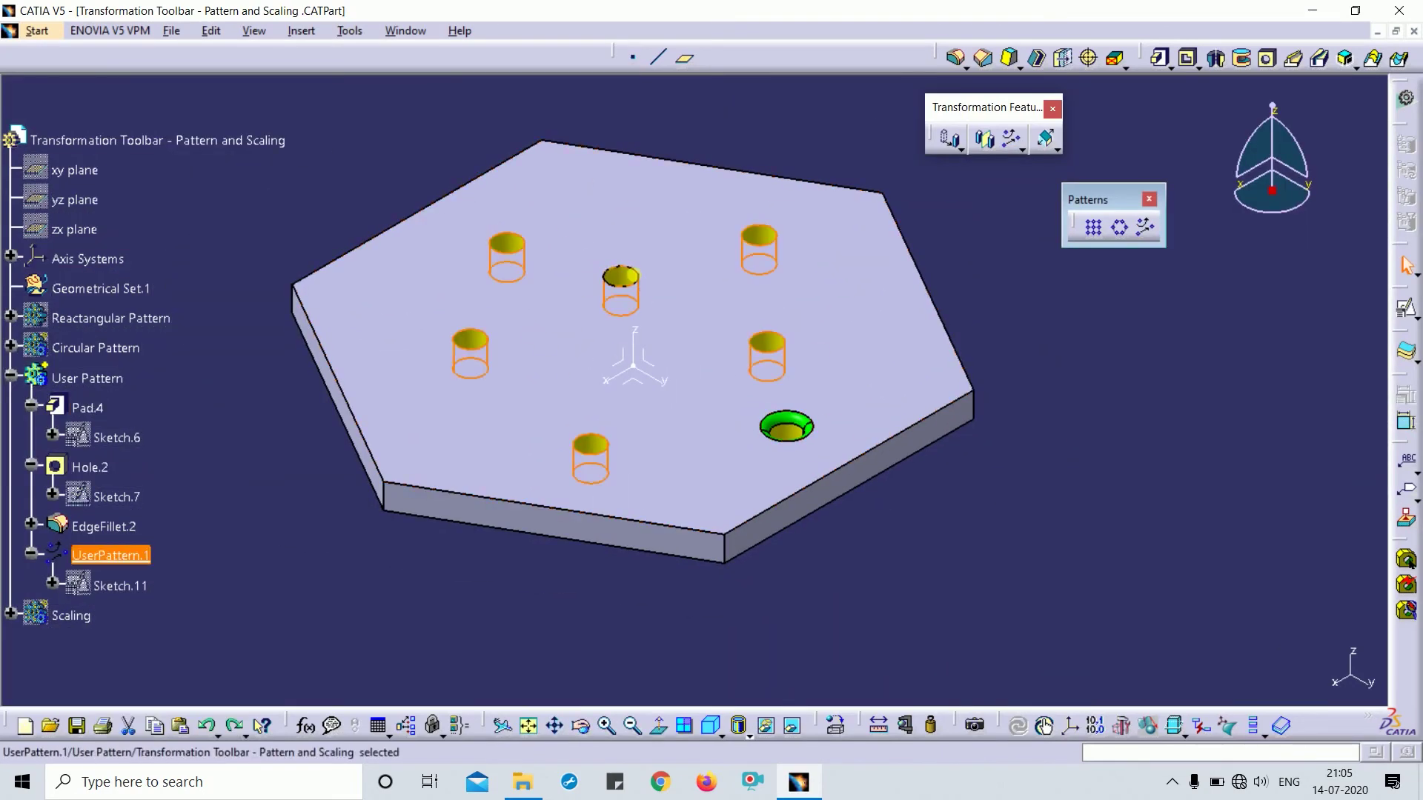
key(Delete)
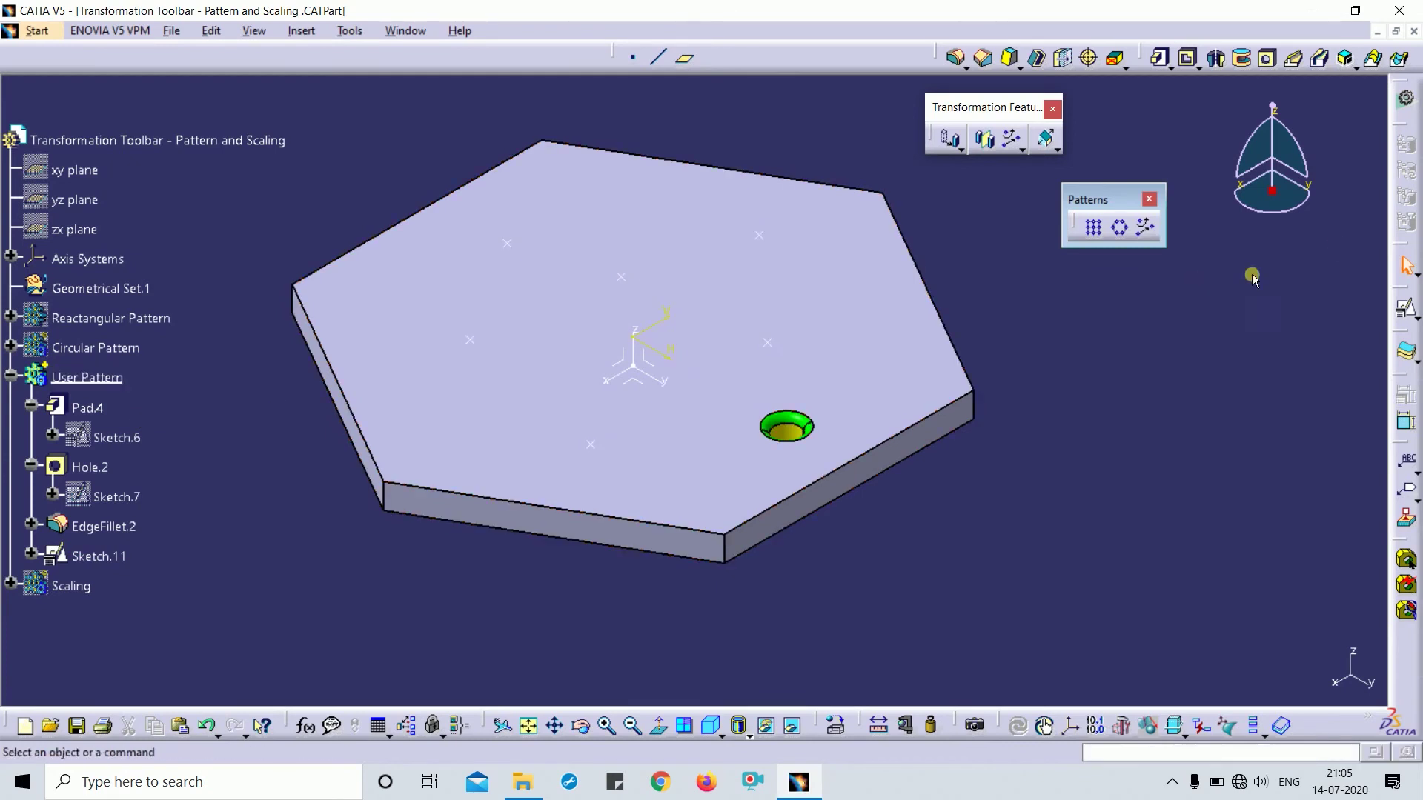
Start a new user pattern with both Hole.2 and EdgeFillet.2 as its objects and check the object list
click(115, 470)
ctrl+click(111, 527)
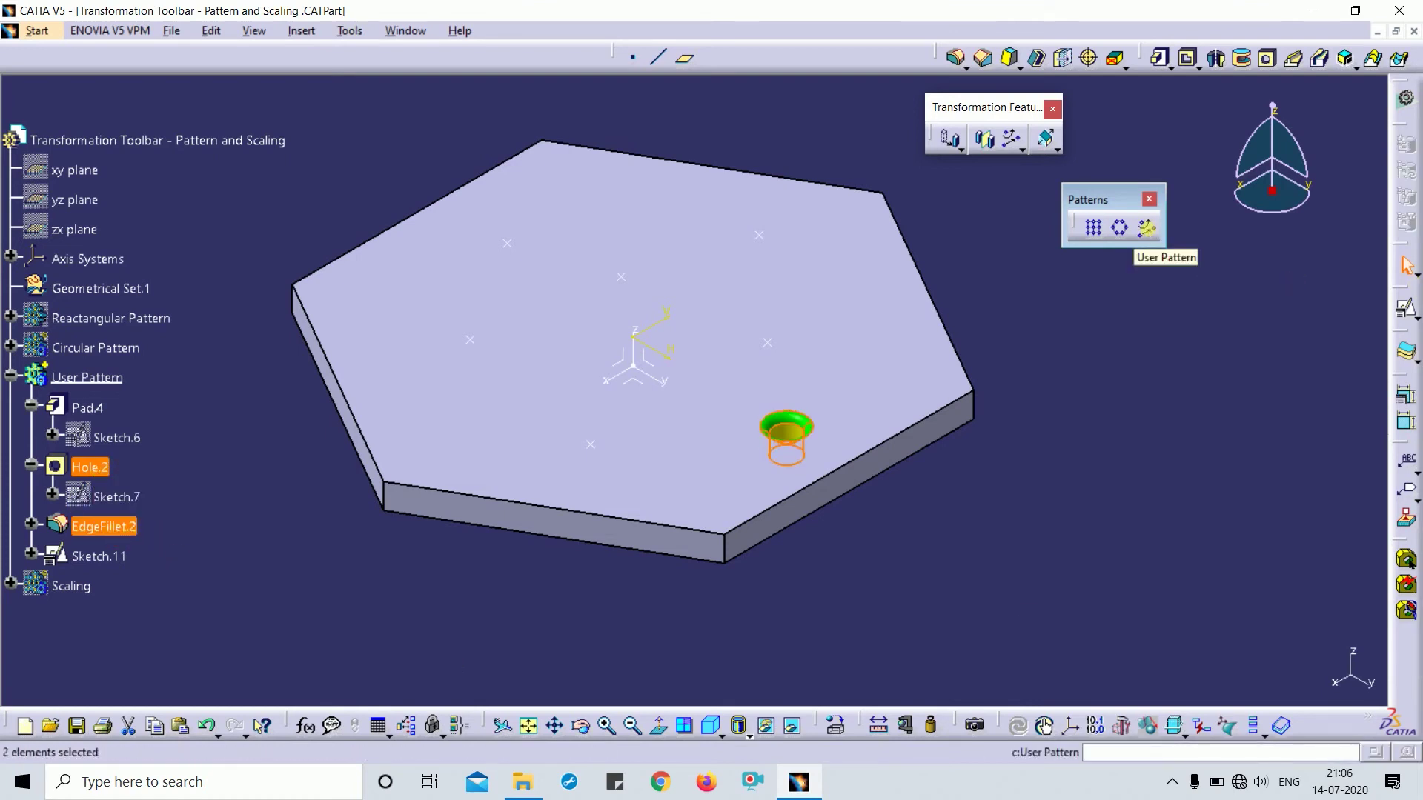
click(1146, 229)
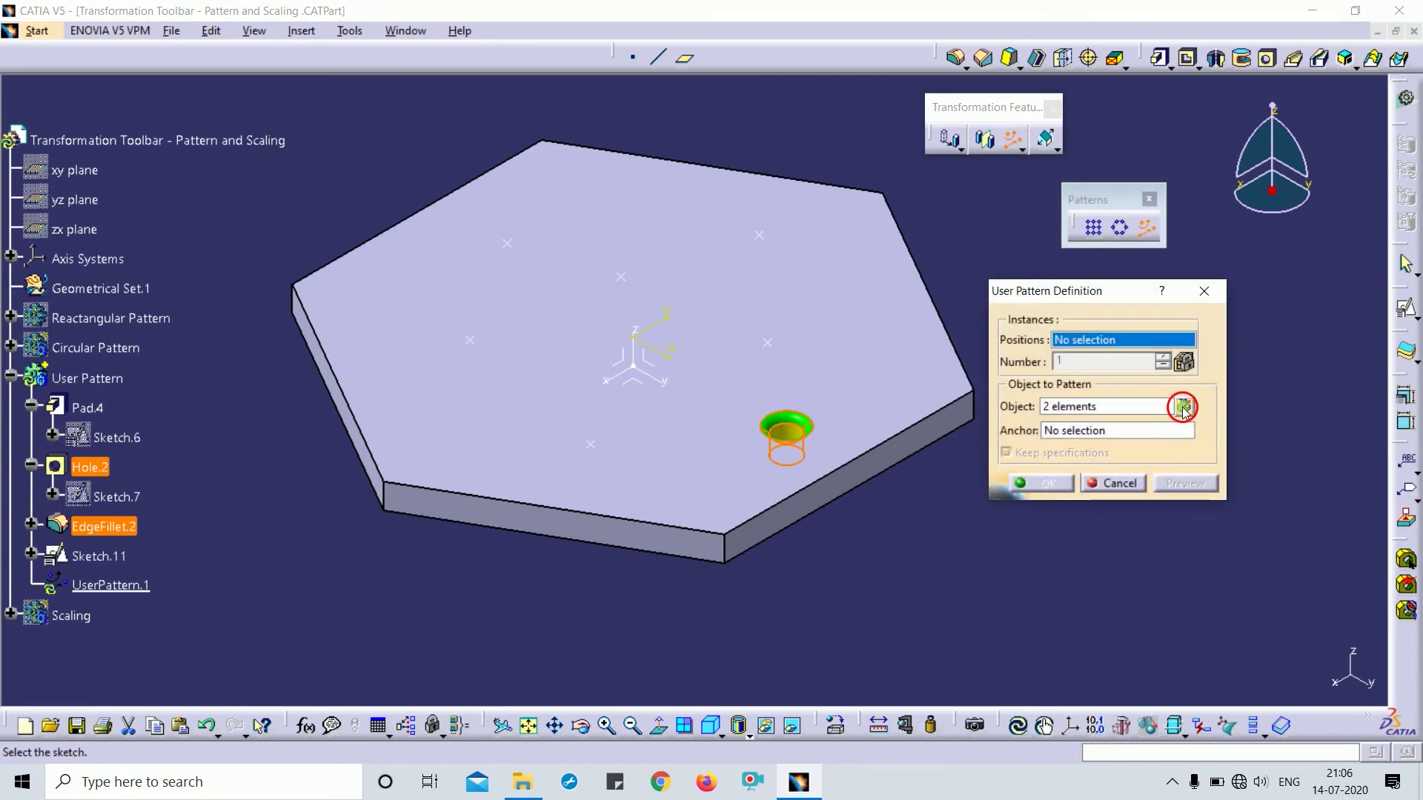
click(1101, 407)
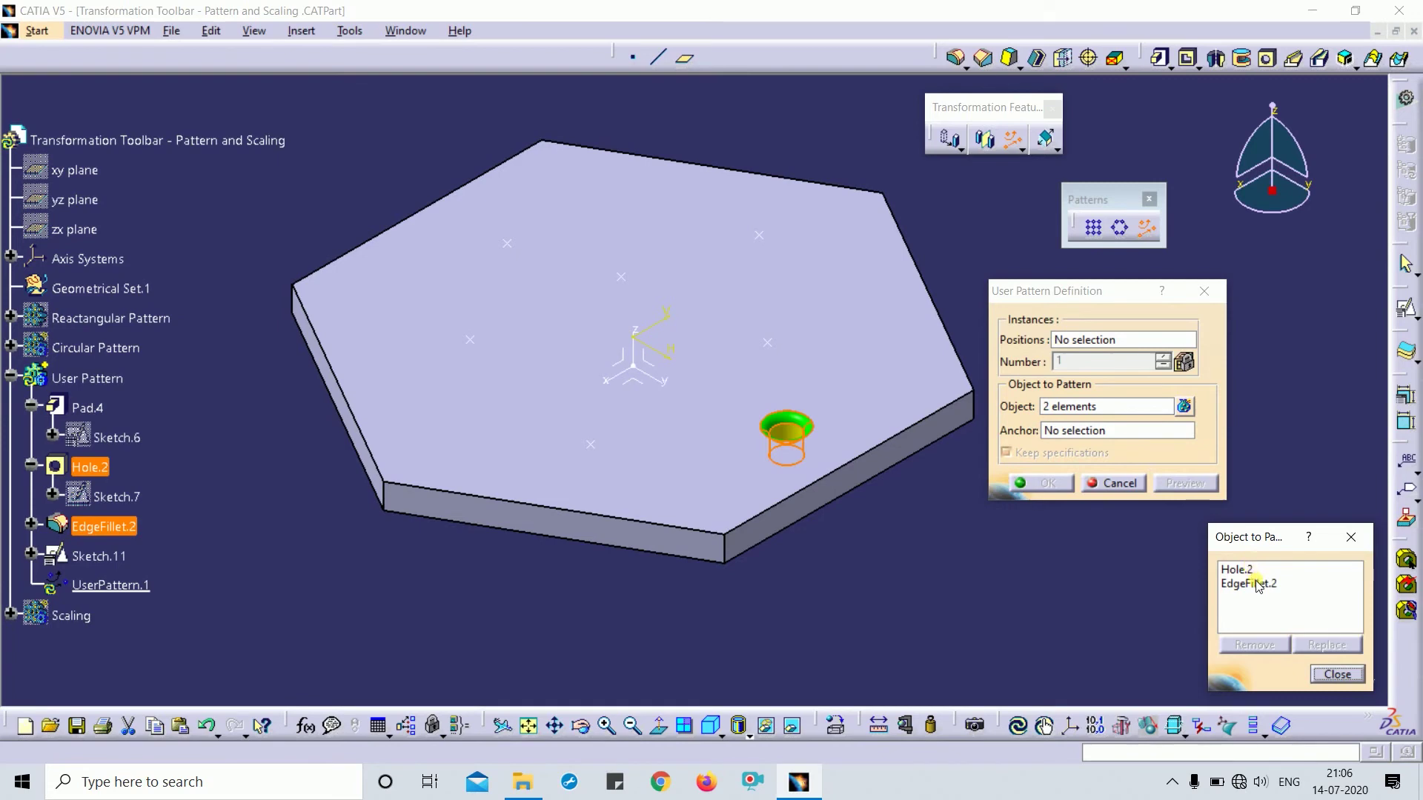
click(1351, 537)
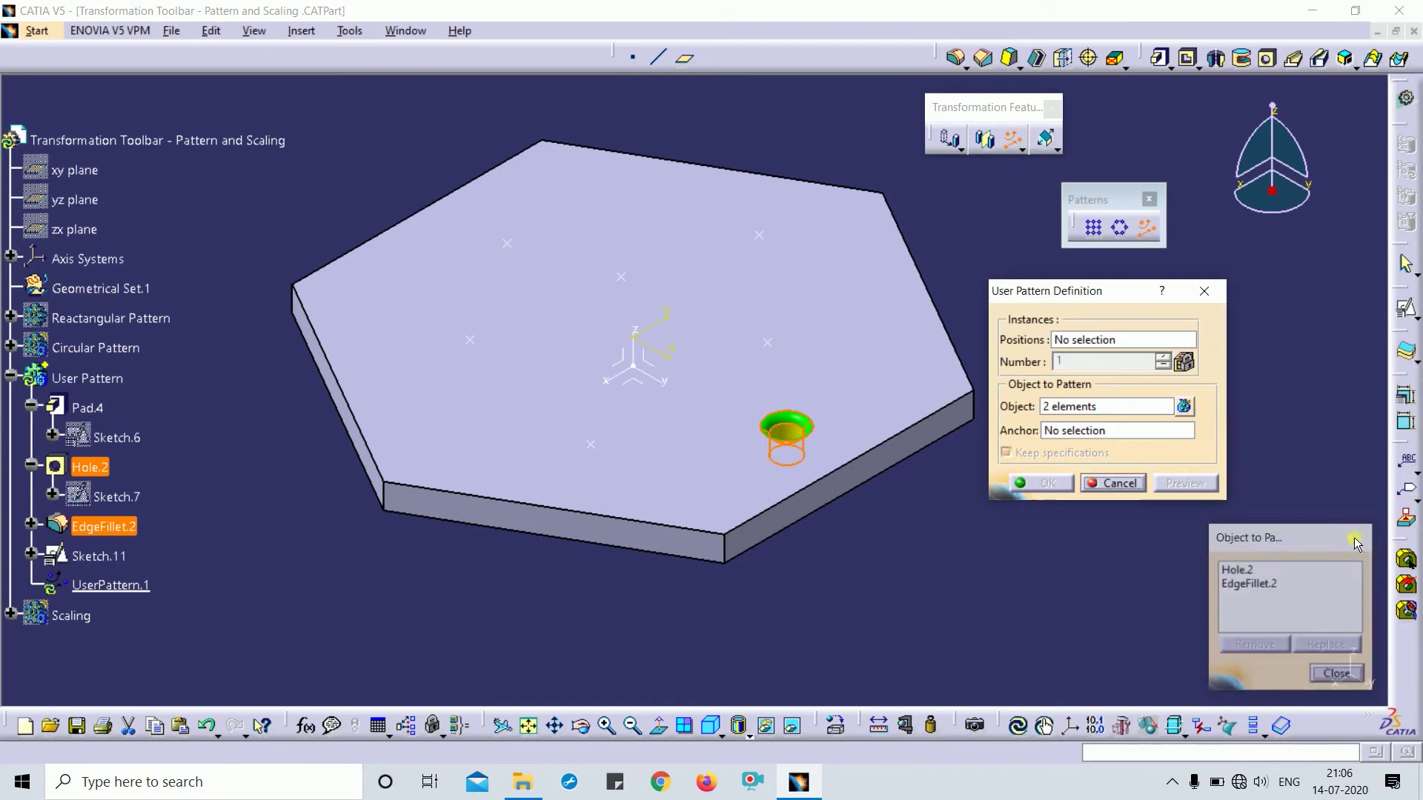
Use the point sketch Sketch.11 as the user pattern's positions, preview the filleted hole copies and create the pattern
click(1083, 342)
click(762, 239)
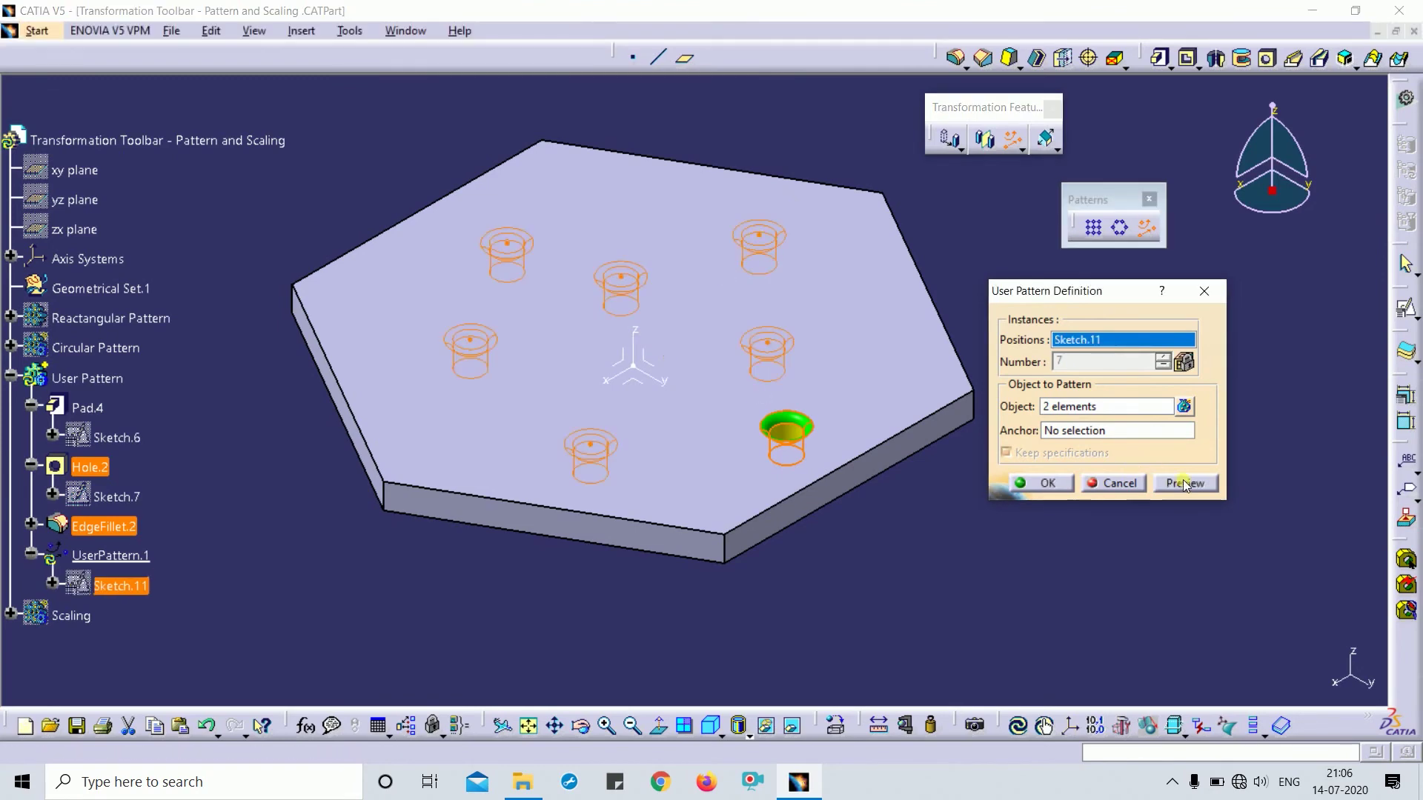
click(1187, 484)
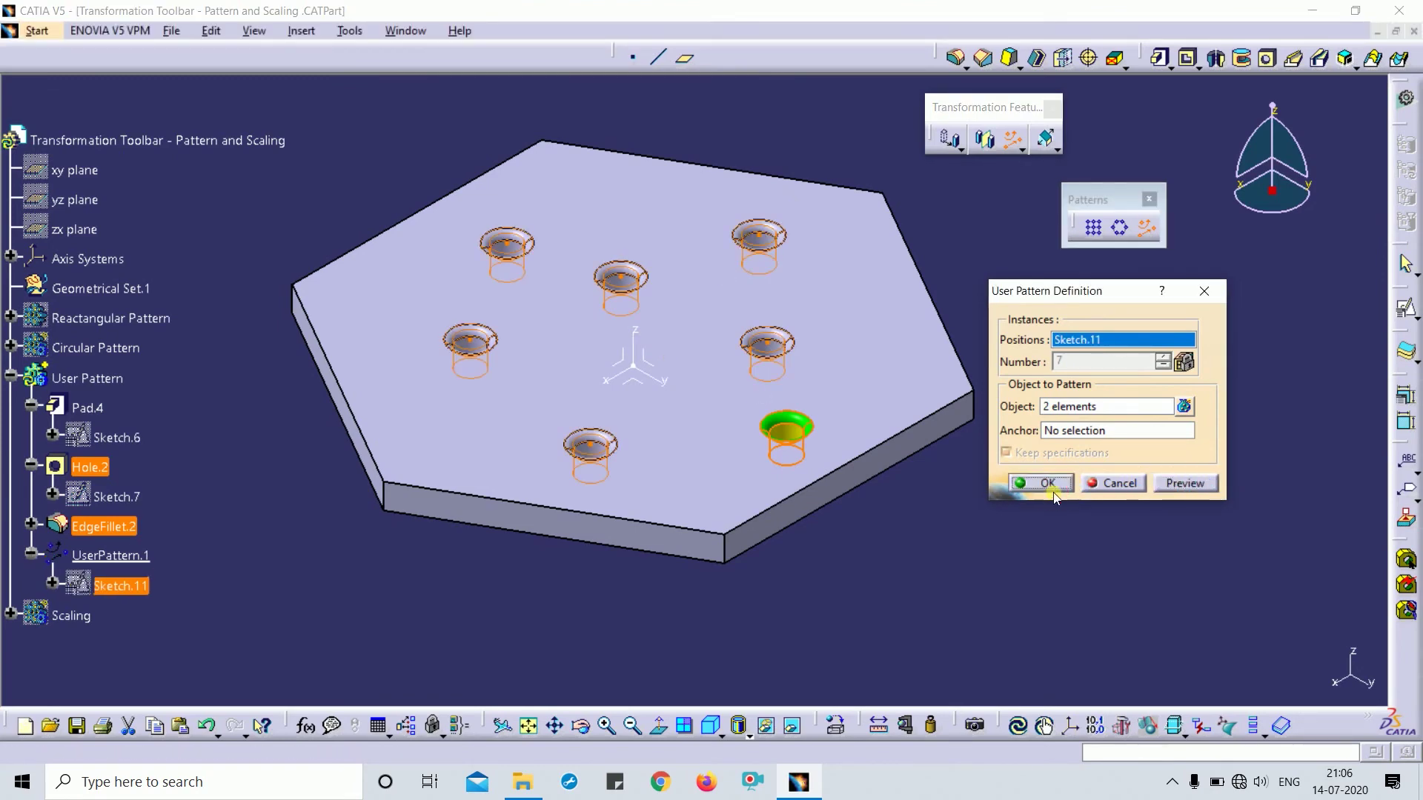
click(1041, 483)
Reopen the user pattern's definition to review its positions, objects and anchor, and accept it
middle_drag(652, 321, 693, 335)
middle_drag(1075, 445, 870, 364)
double_click(111, 555)
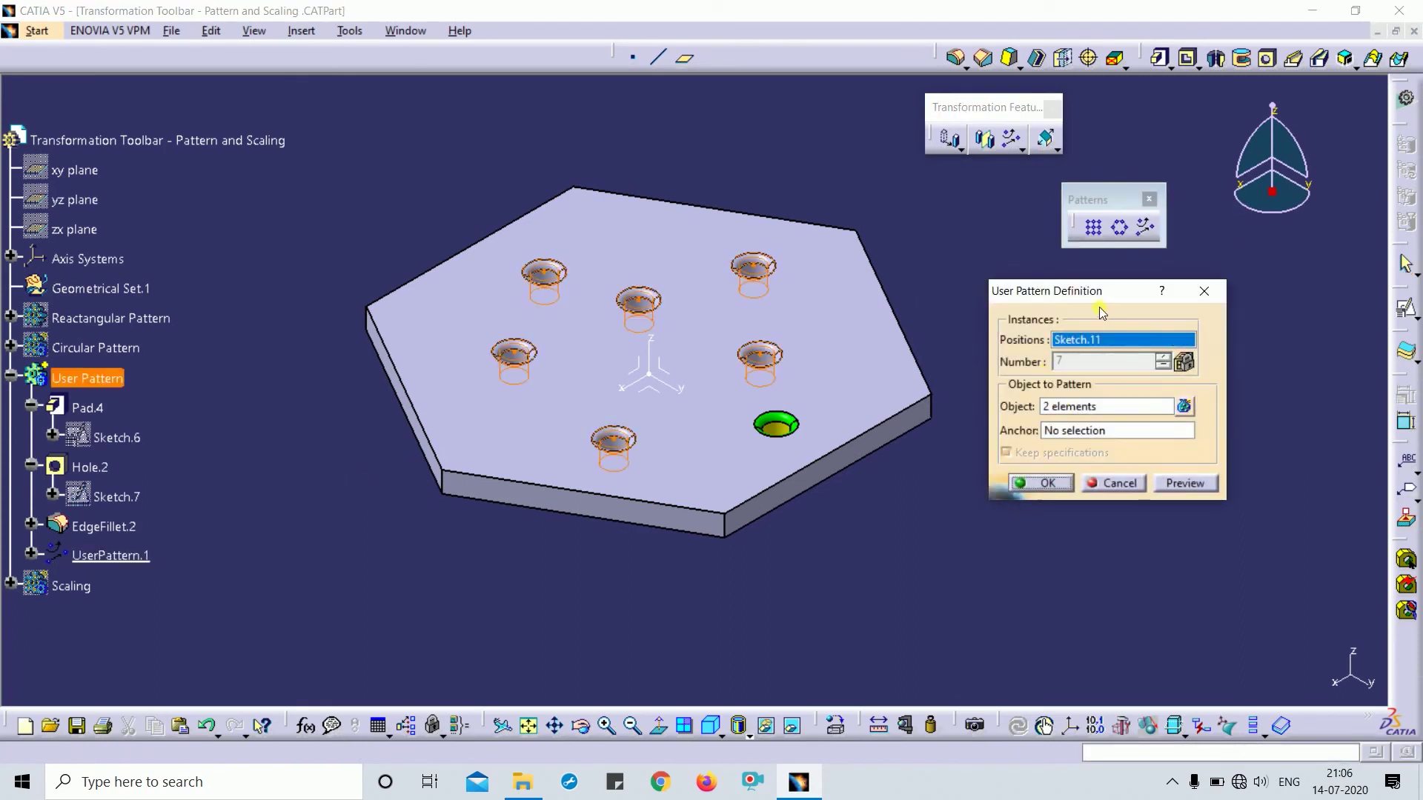
drag(1096, 293, 1129, 315)
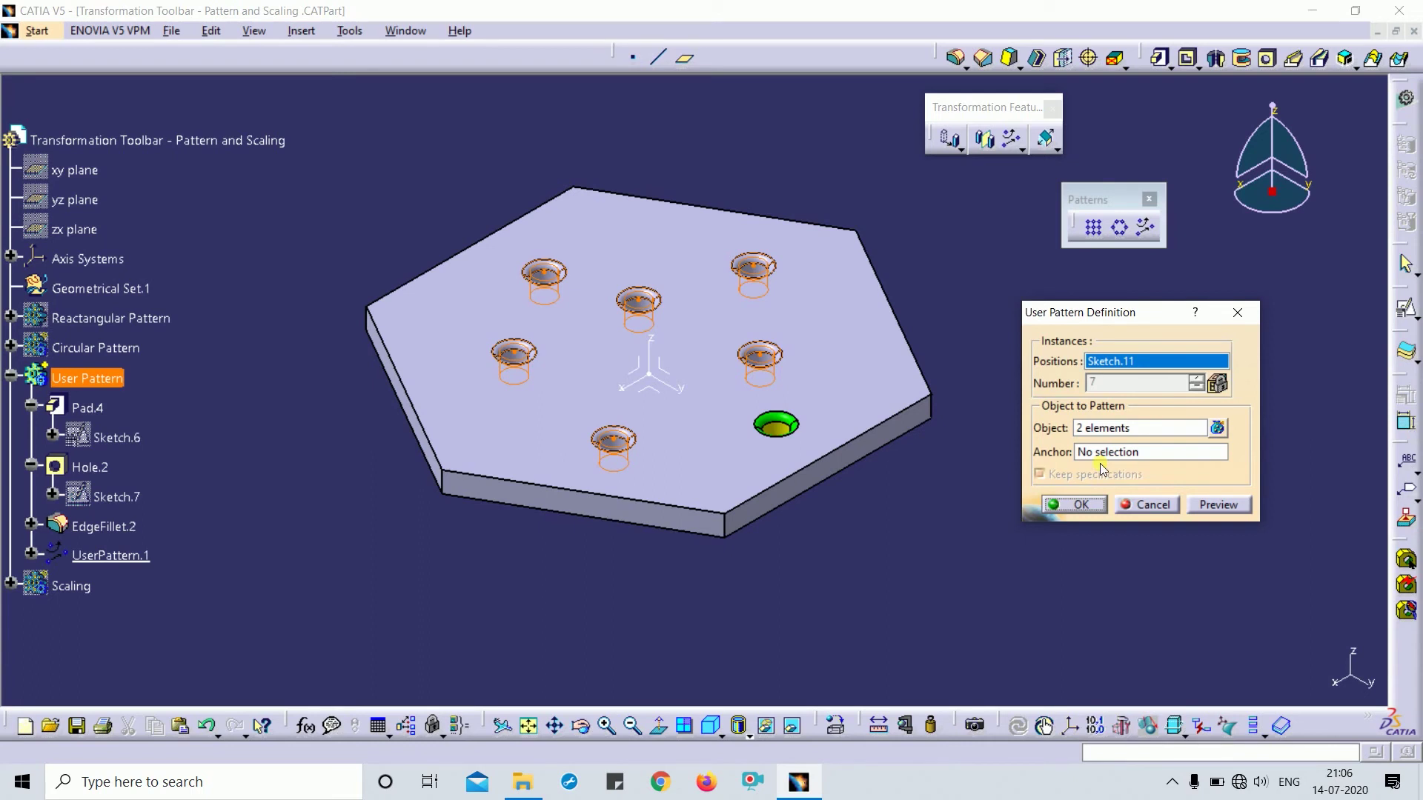
click(1075, 505)
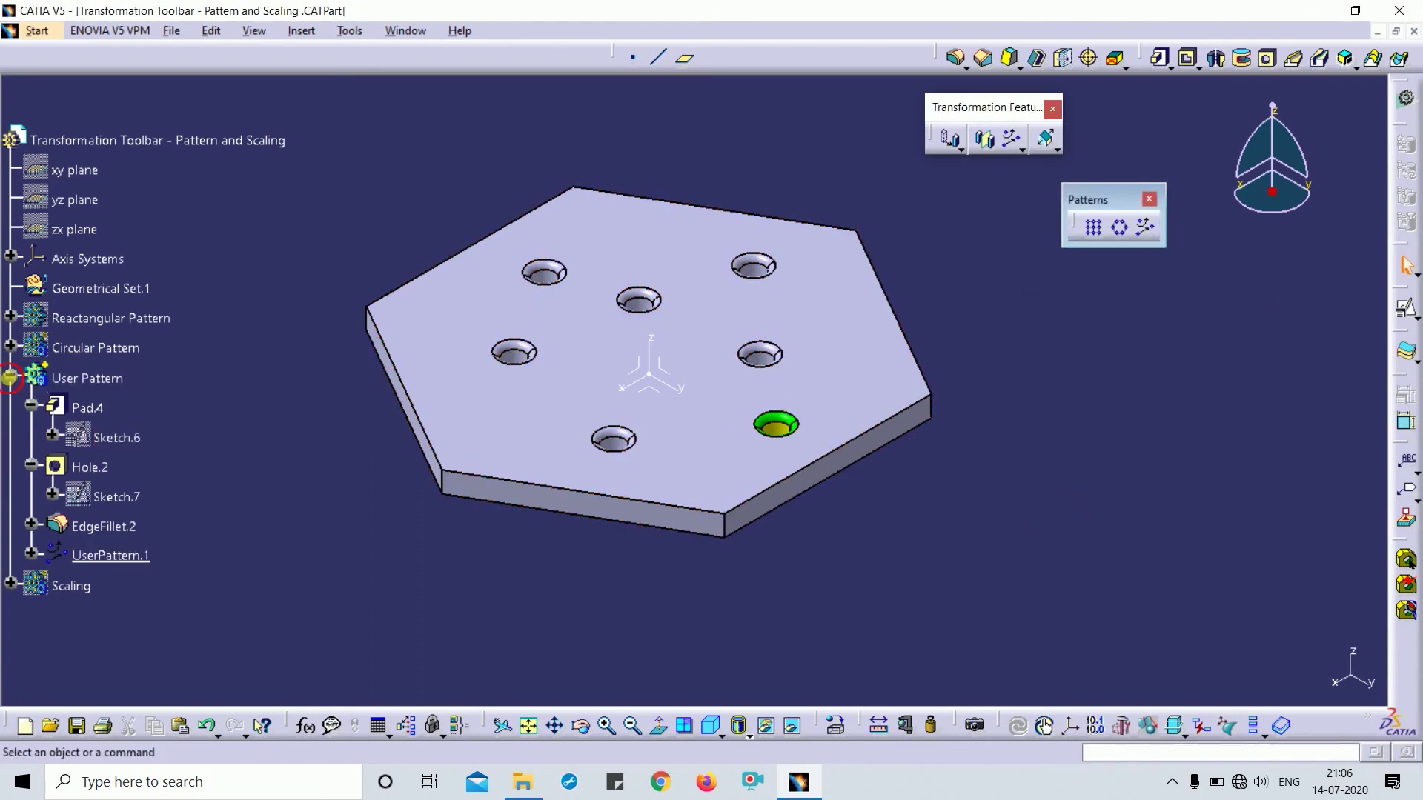
Collapse and hide the User Pattern body, and show the Scaling body as the in-work object
click(12, 377)
click(89, 378)
key(ctrl+h)
click(71, 408)
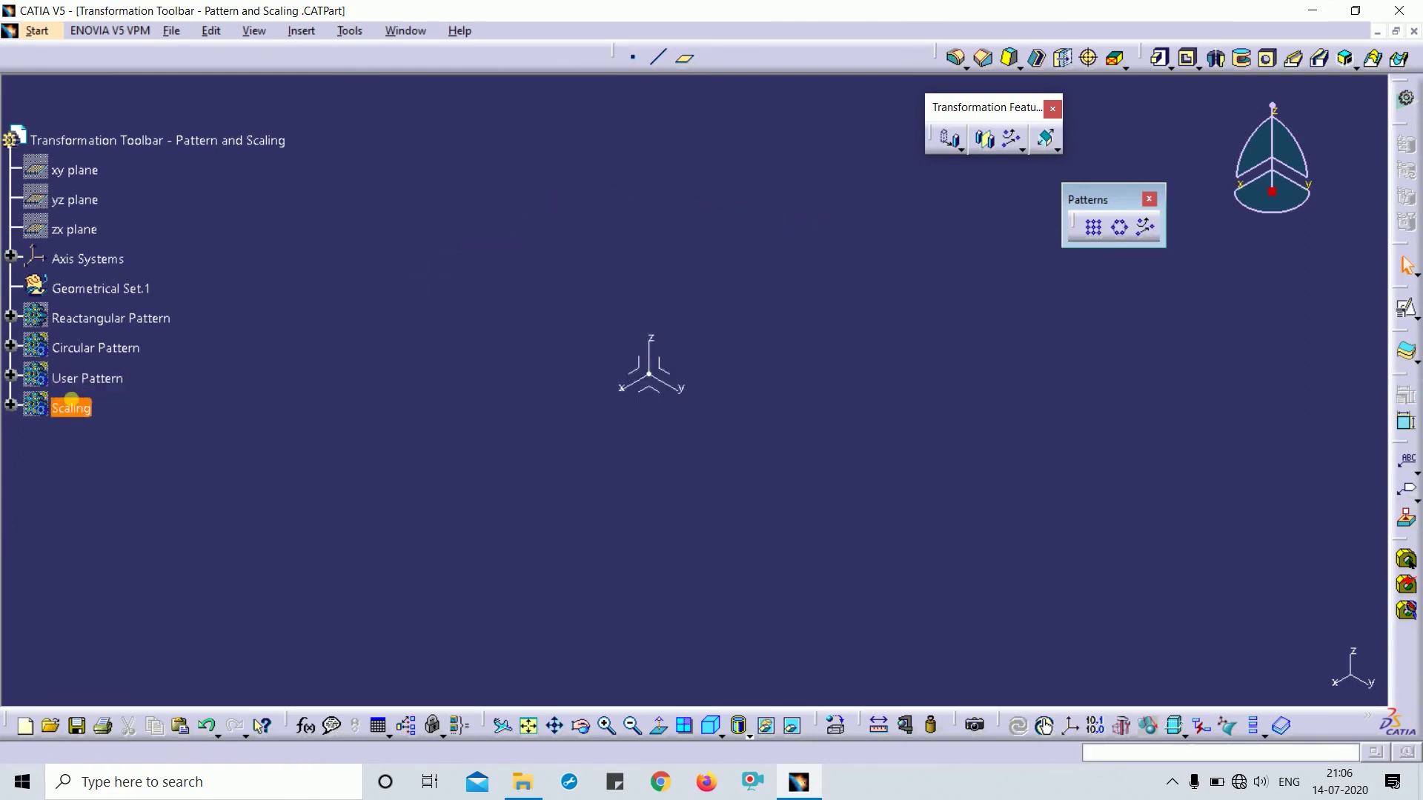
right_click(74, 408)
click(172, 155)
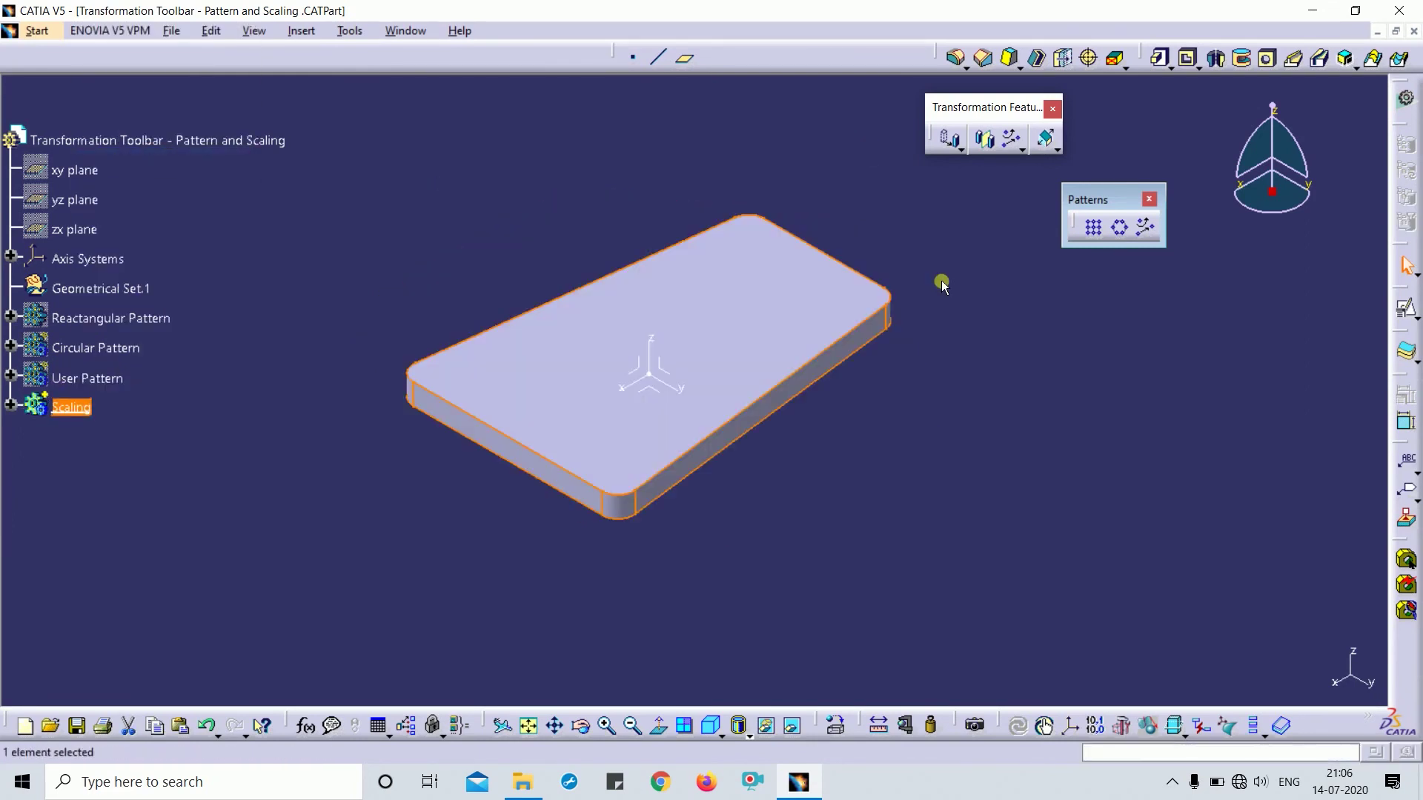
Close the floating pattern tools and detach the scale tools into their own floating toolbar
click(1149, 199)
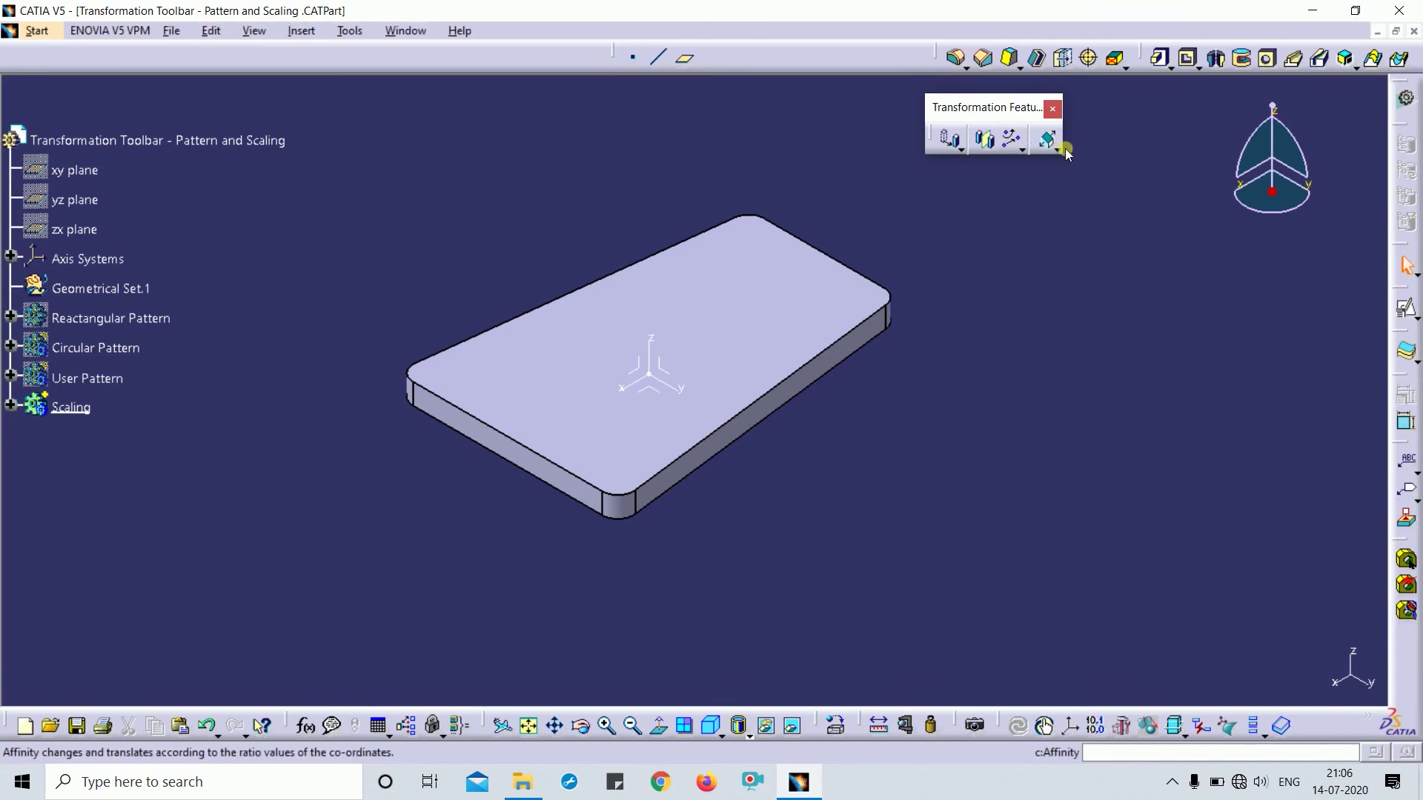
click(1059, 151)
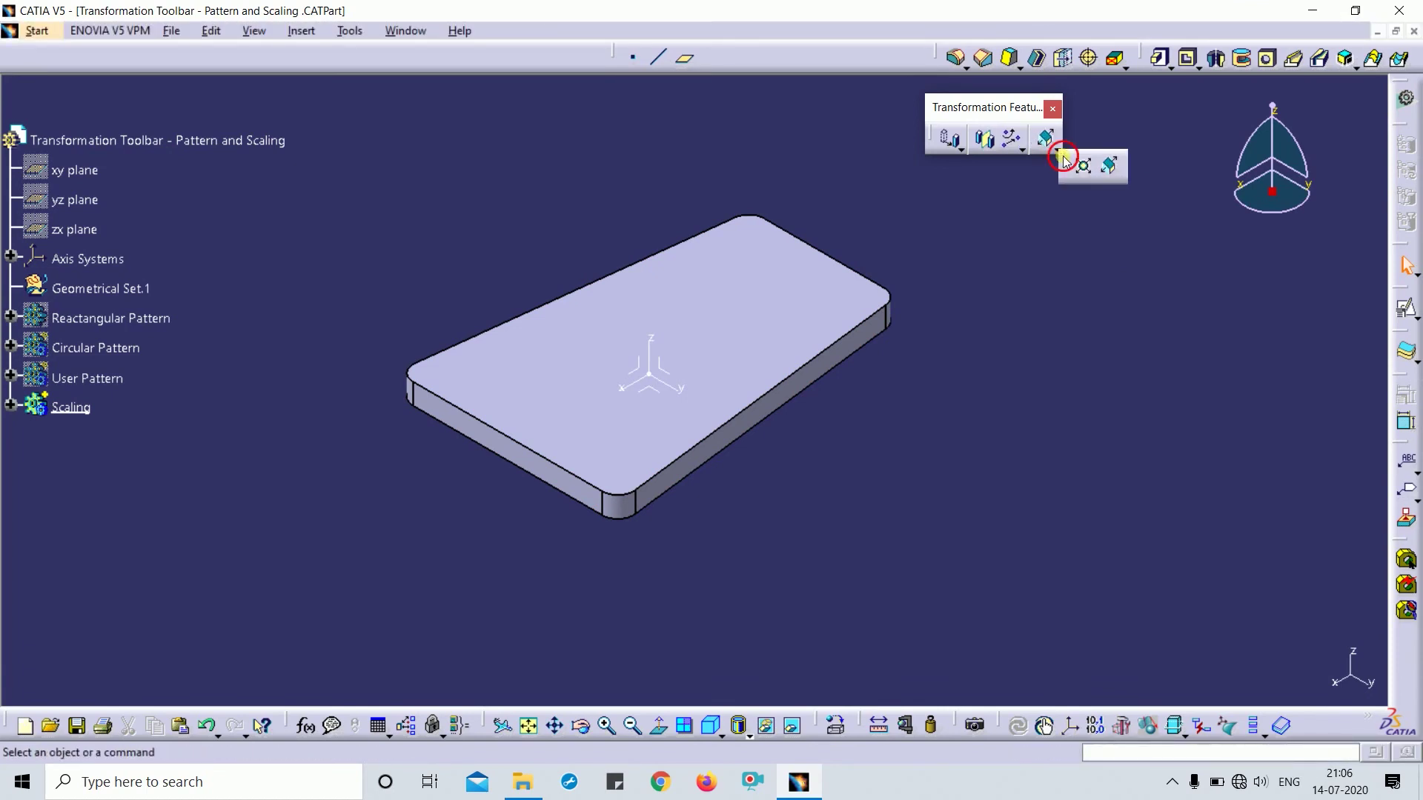
drag(1059, 152, 1059, 215)
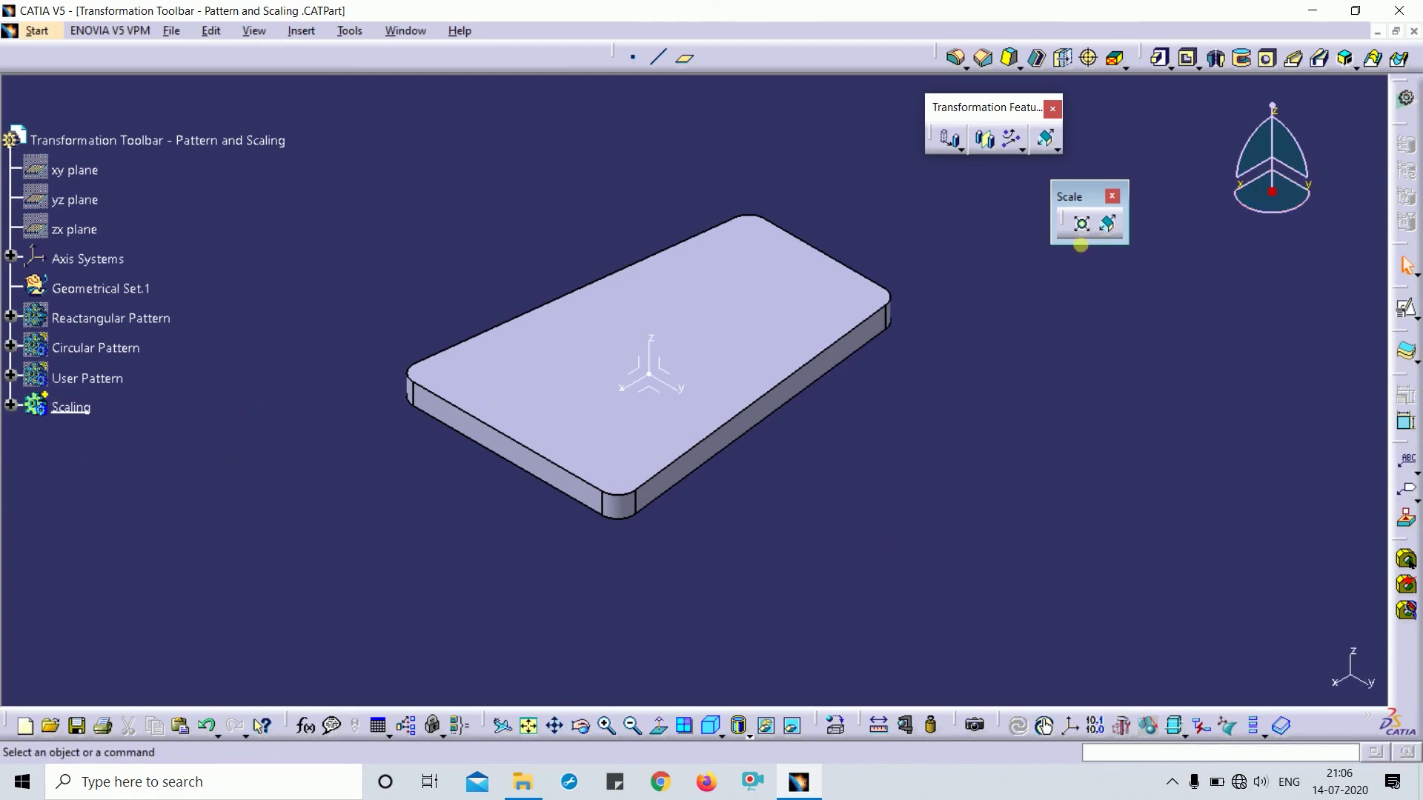
Scale the rounded plate about the origin of the absolute axis system with a ratio of 2
click(1082, 226)
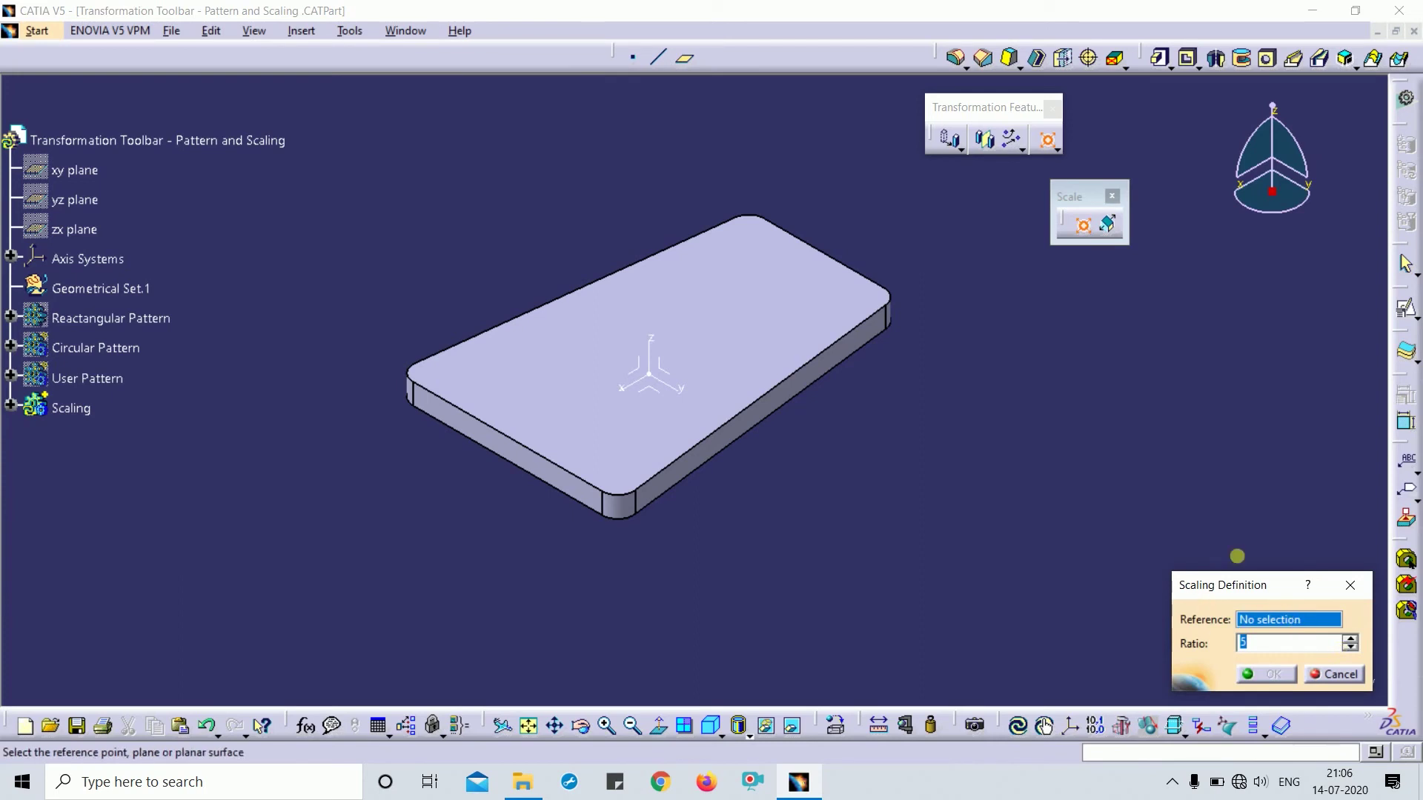
drag(1206, 586, 1002, 334)
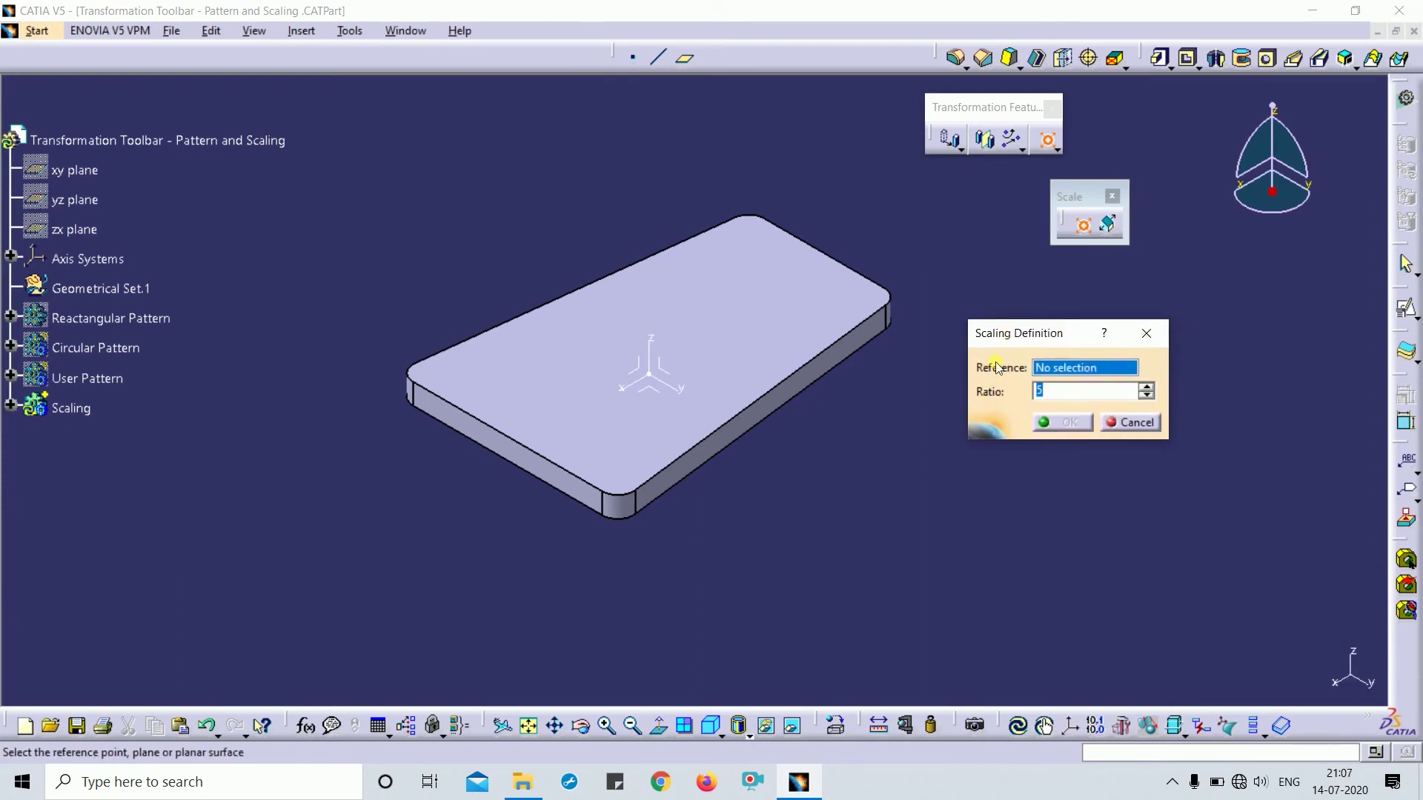
click(650, 380)
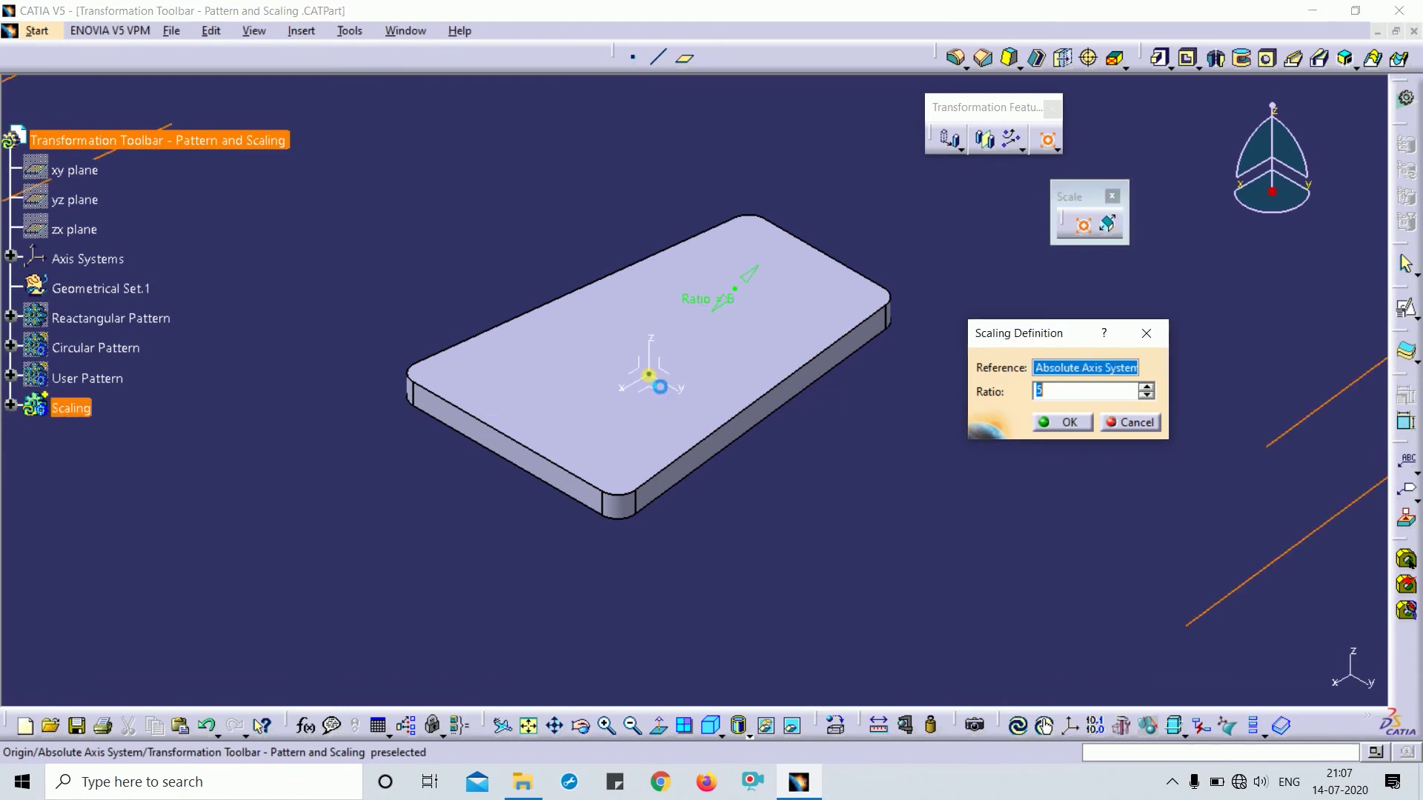
ctrl+middle_drag(650, 377, 680, 524)
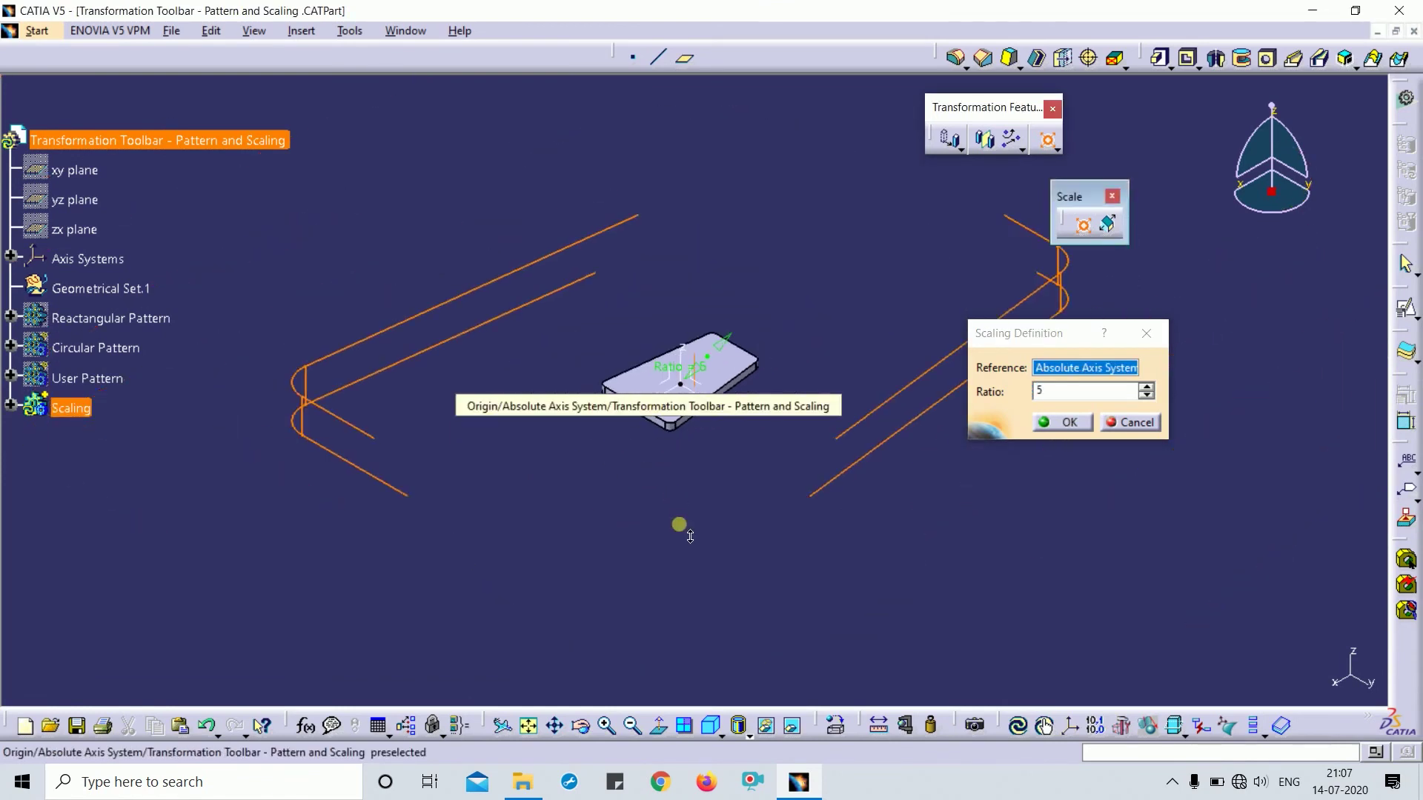
click(1056, 396)
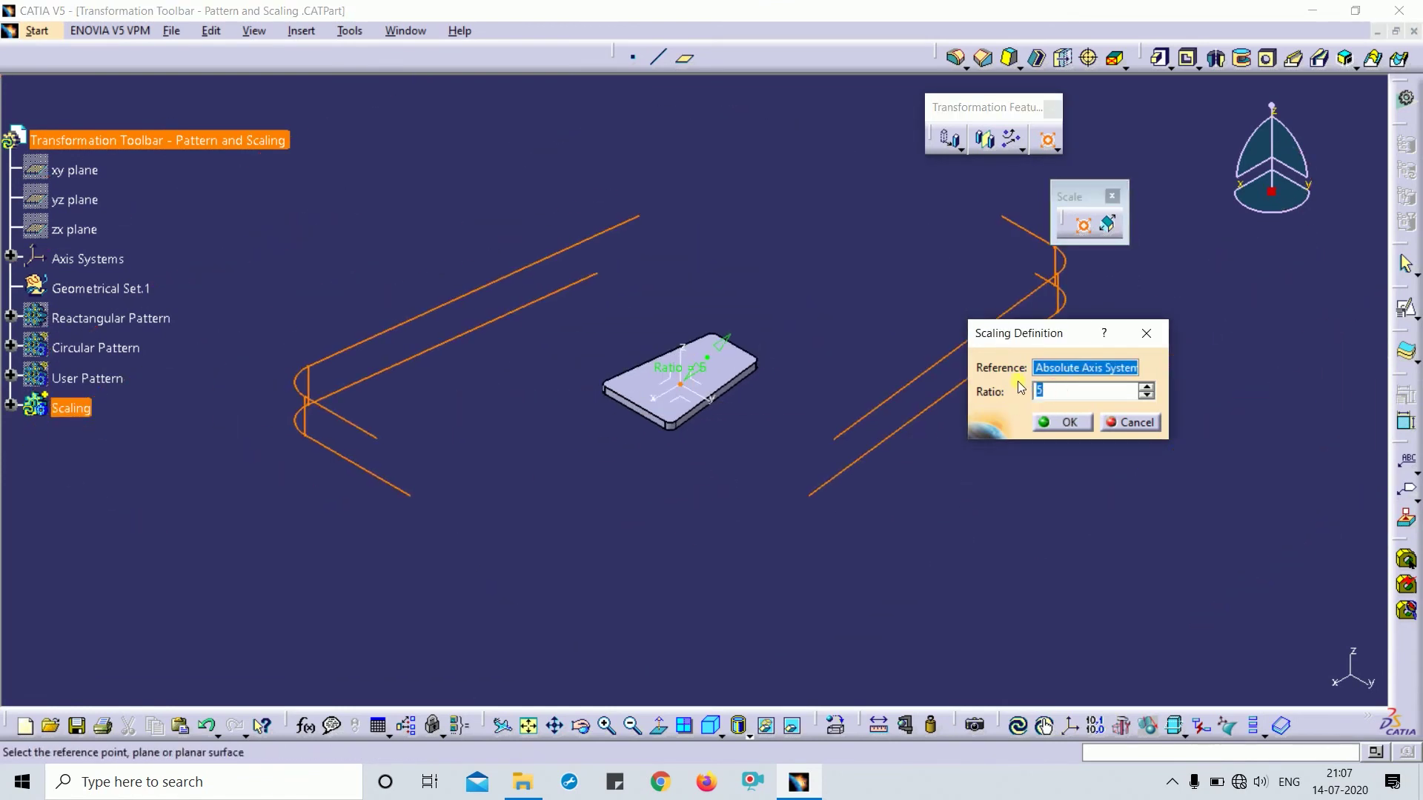
text(2)
click(1072, 419)
ctrl+middle_drag(880, 459, 876, 350)
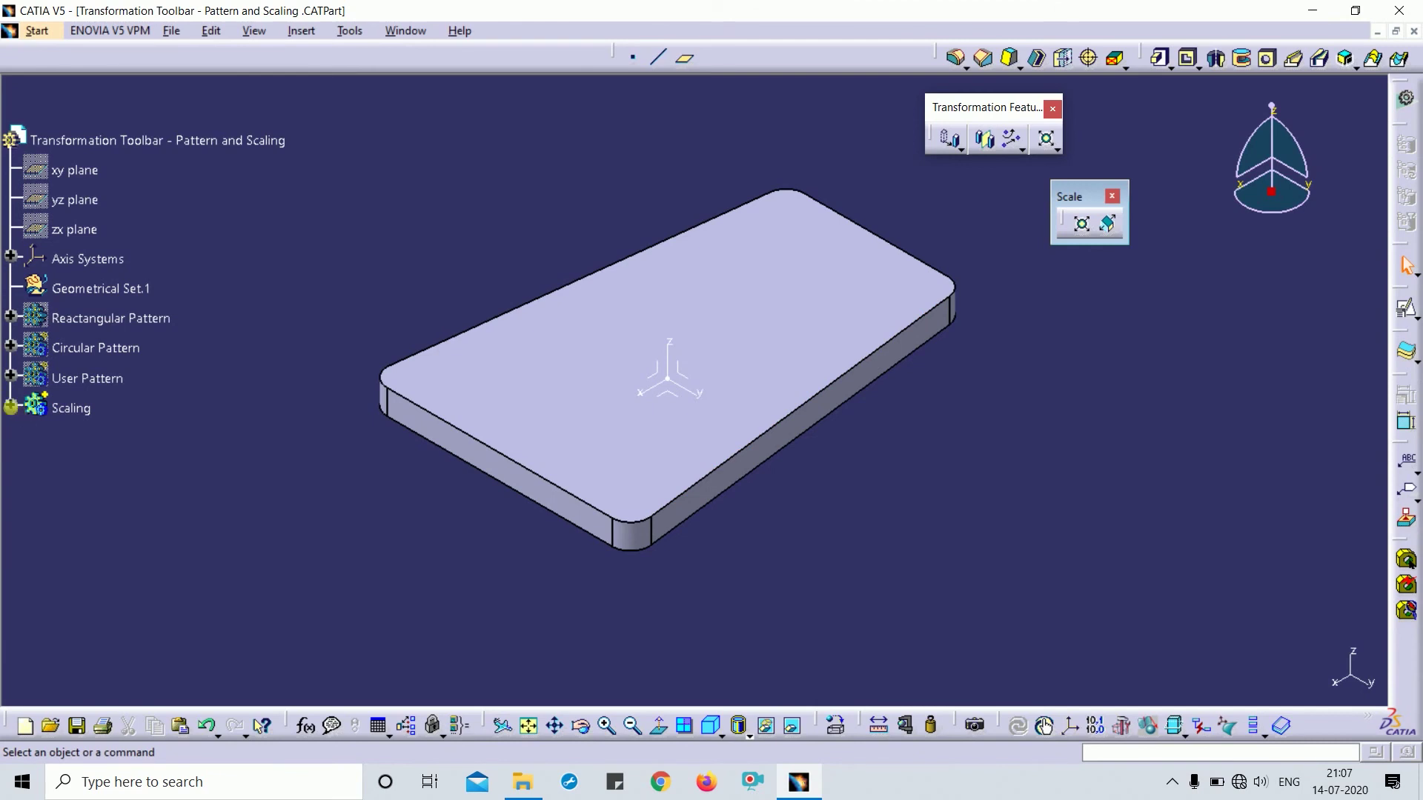
Define the Scaling body as the in-work object and set the ratio of Scaling.3 to 1/2
click(10, 408)
right_click(72, 415)
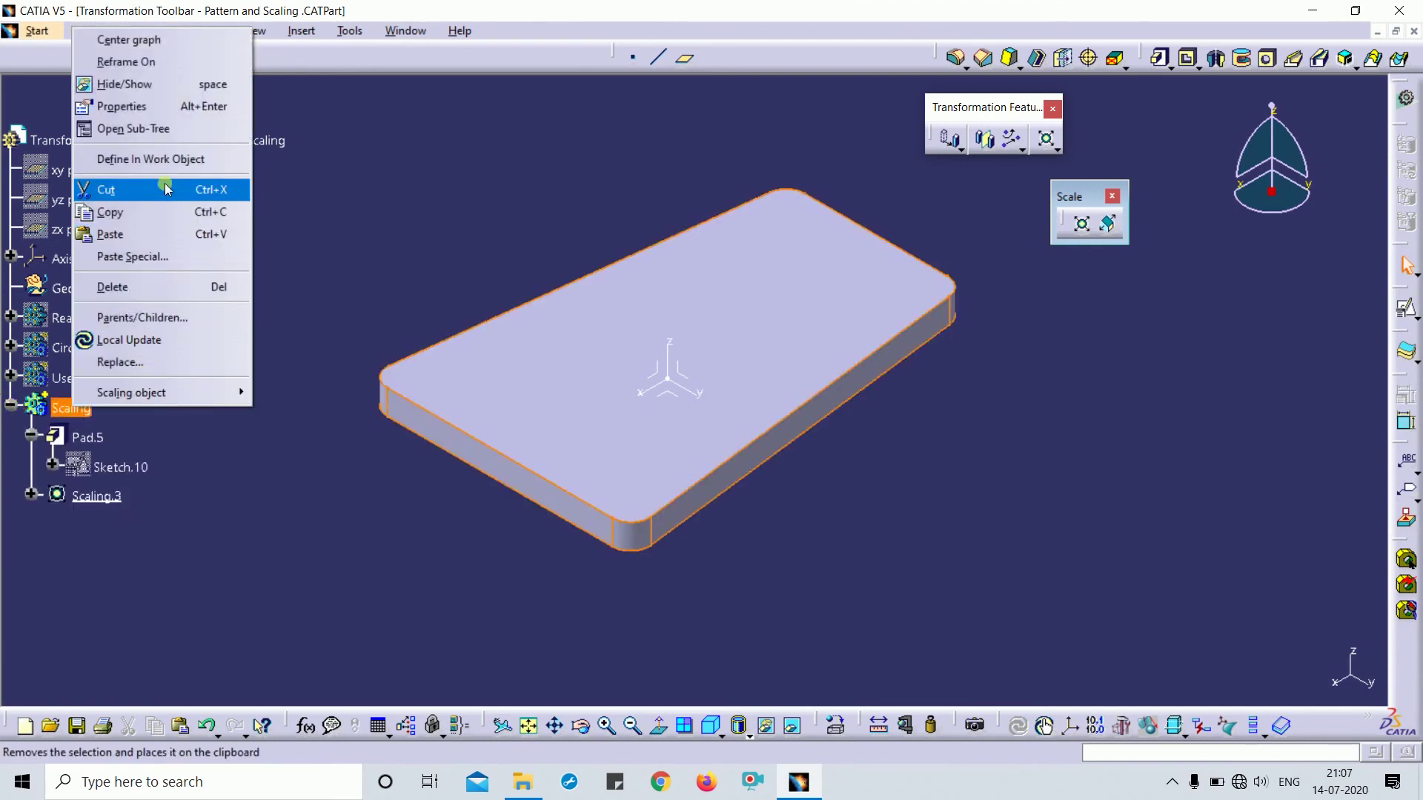
click(172, 160)
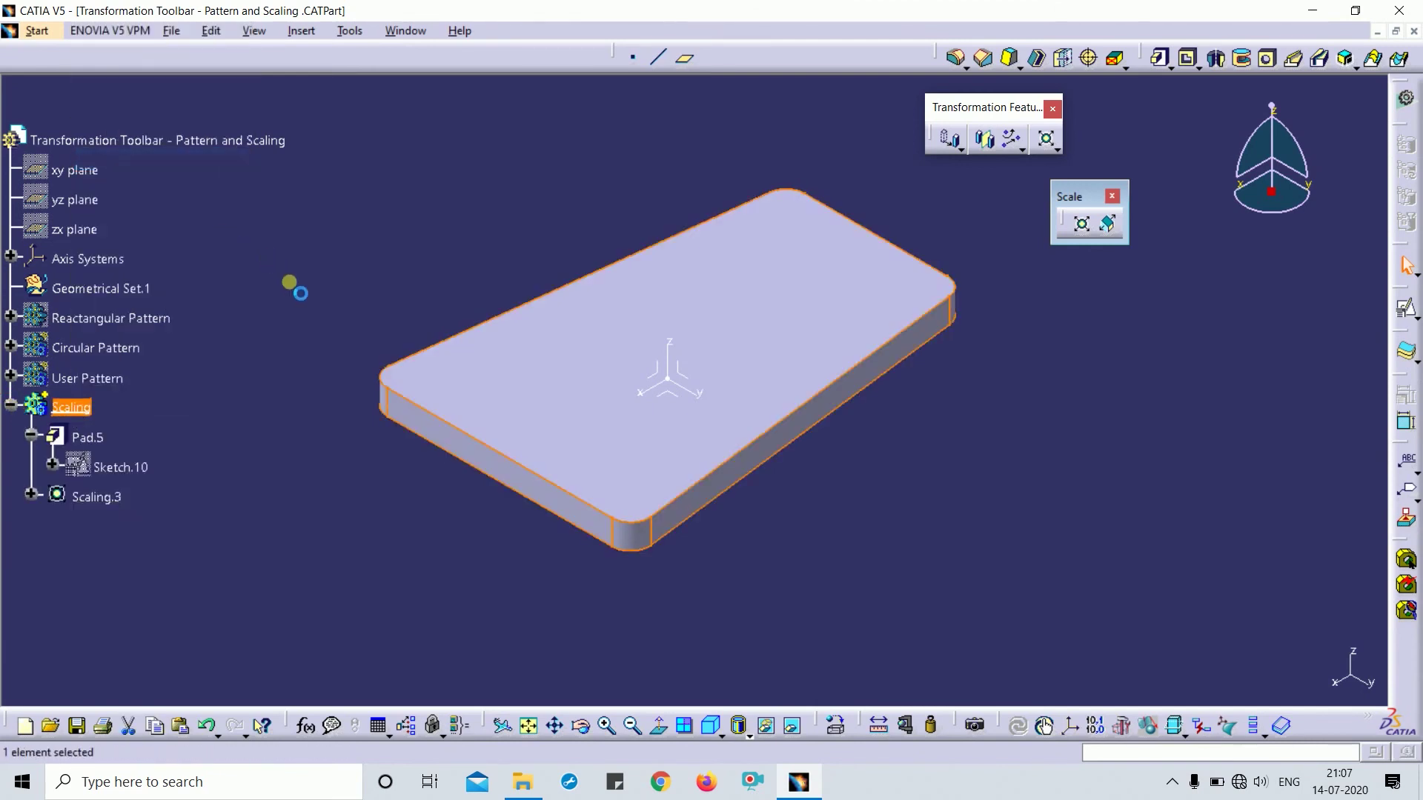
double_click(96, 497)
click(1083, 393)
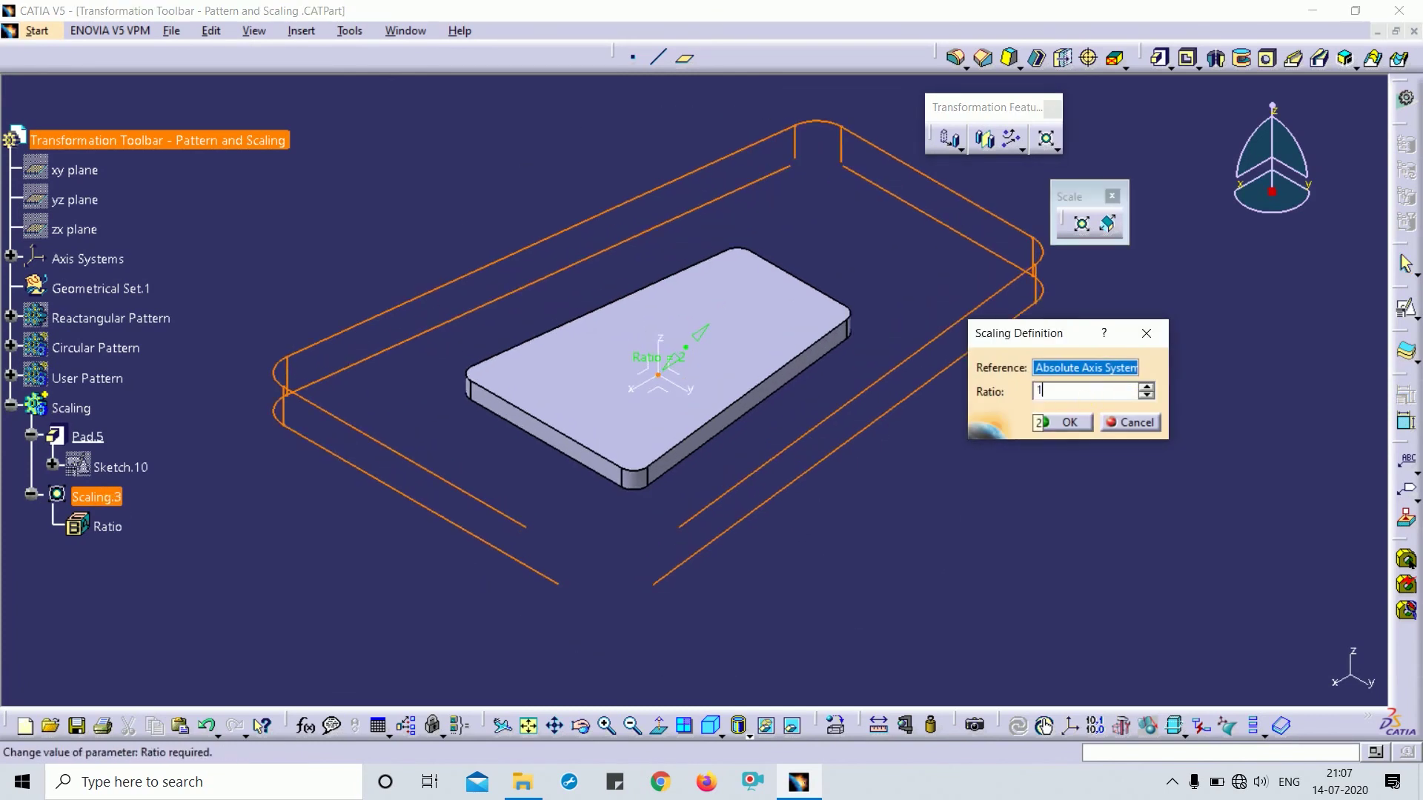
text(1/2)
key(Return)
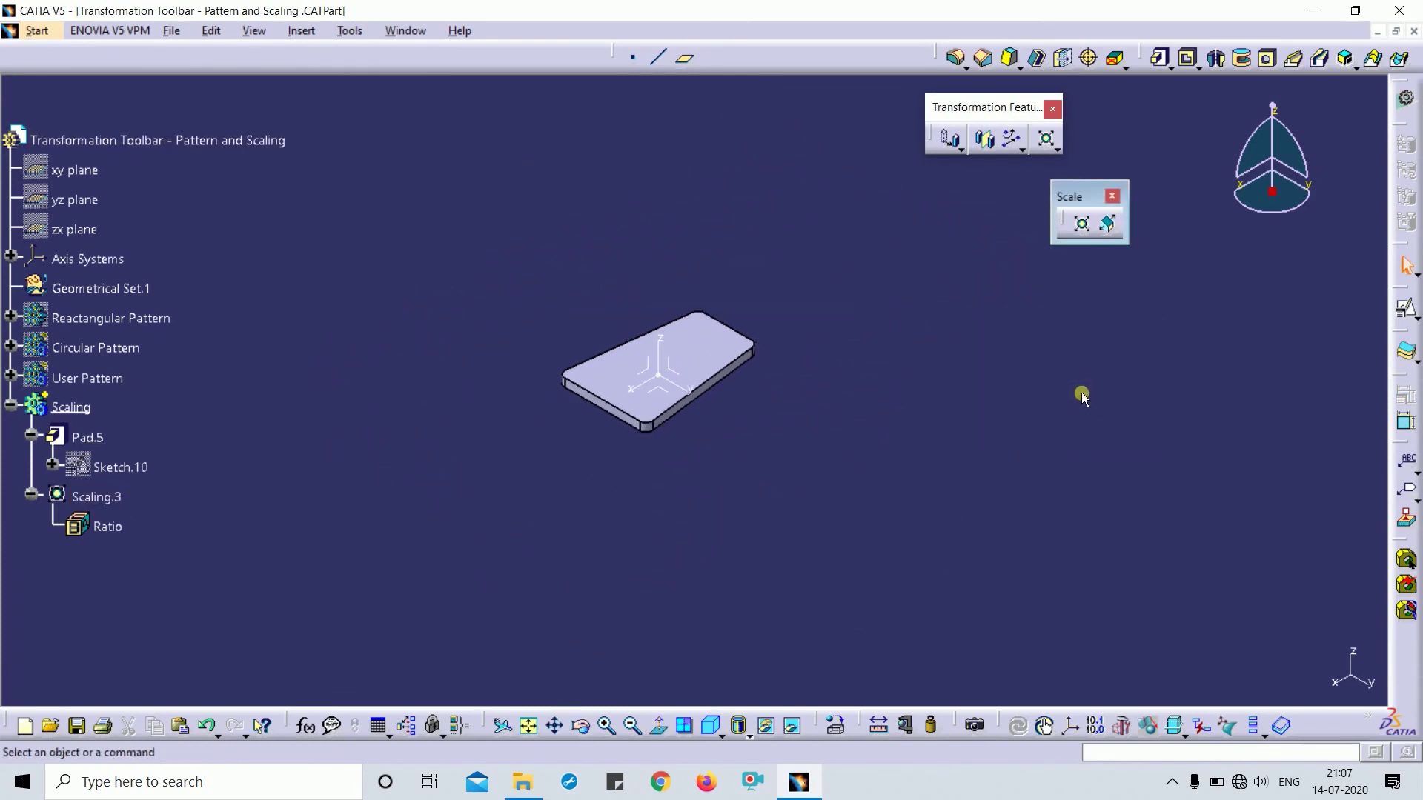
Set the ratio of Scaling.3 to 1, and delete that scaling feature from the body
double_click(93, 497)
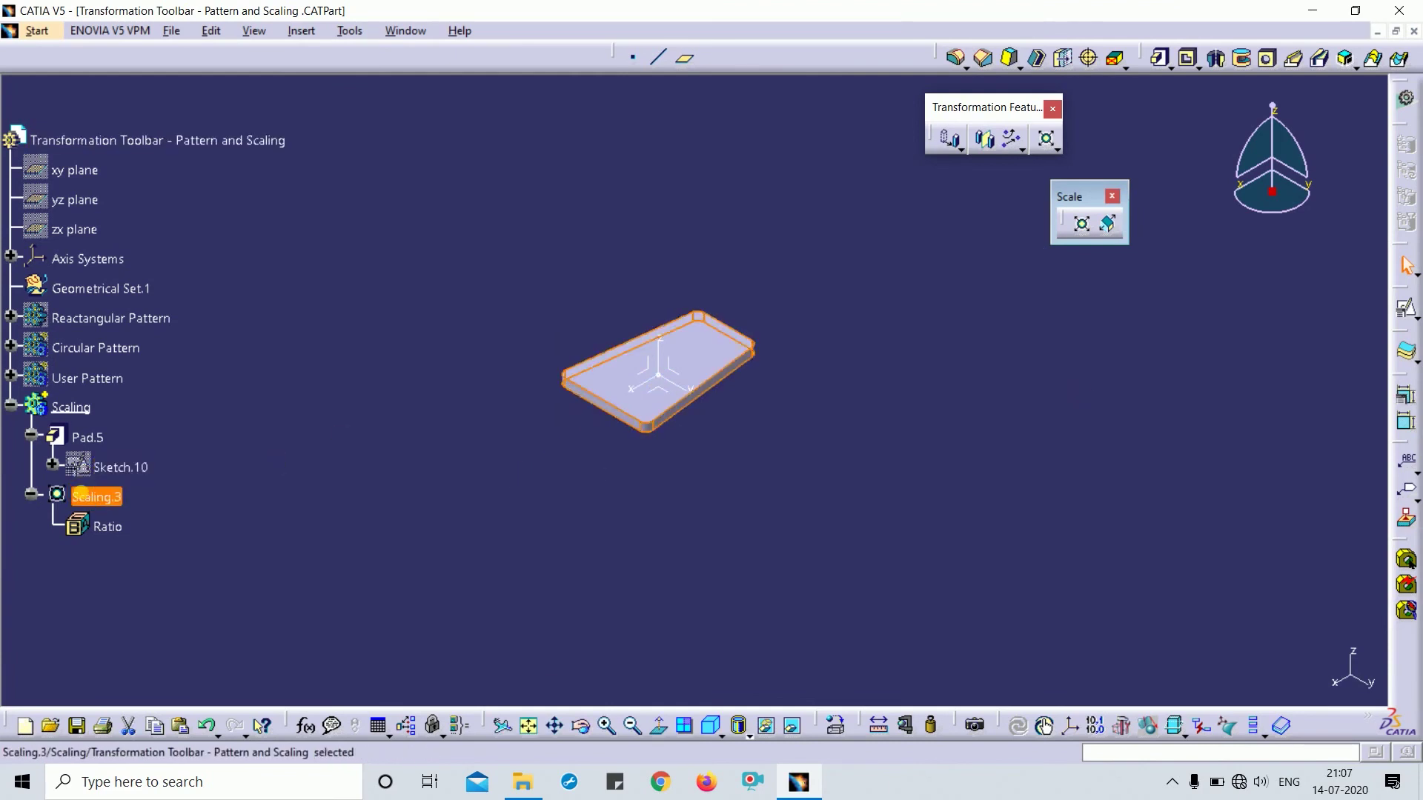
mouse_move(806, 531)
middle_down()
mouse_move(796, 434)
mouse_move(804, 510)
middle_up()
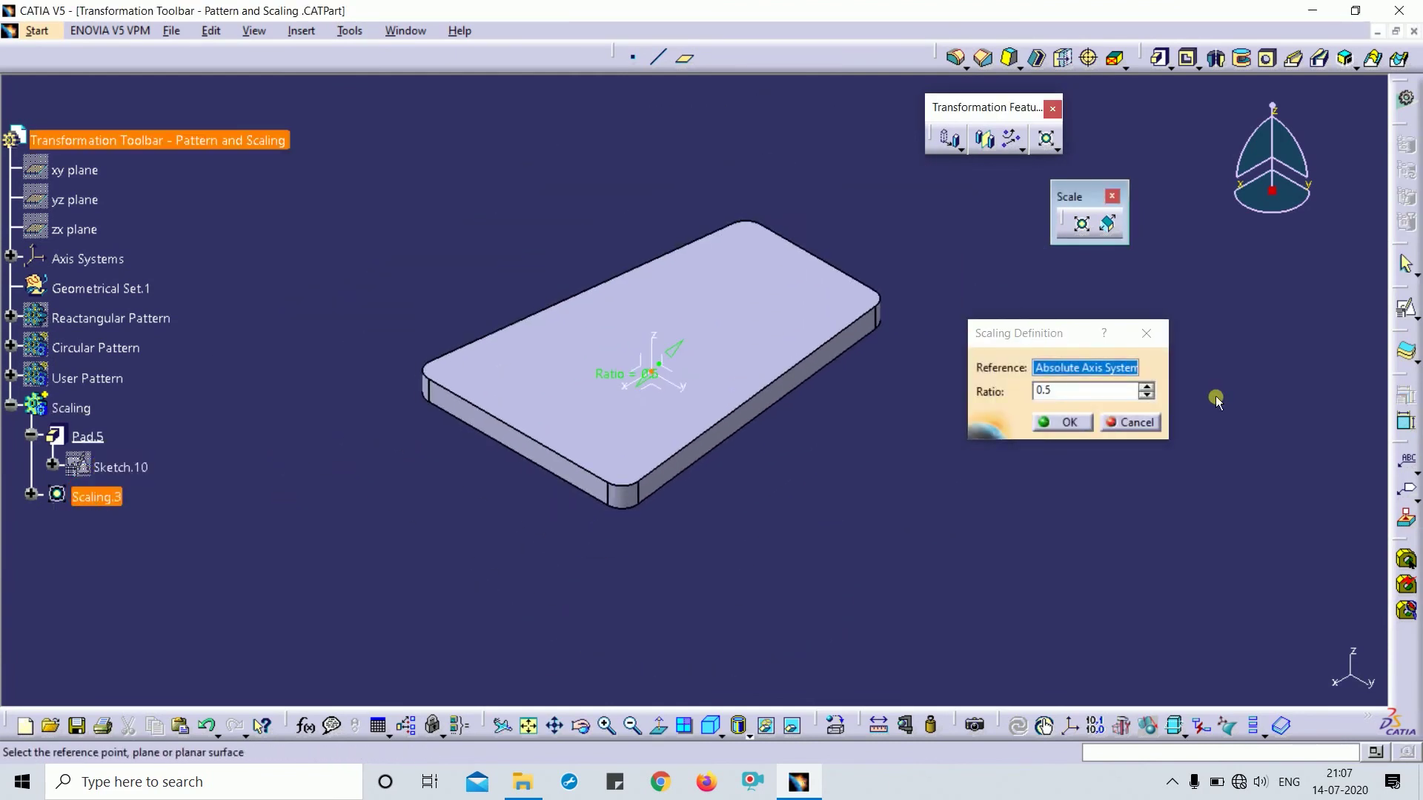
drag(1092, 395, 903, 370)
text(1)
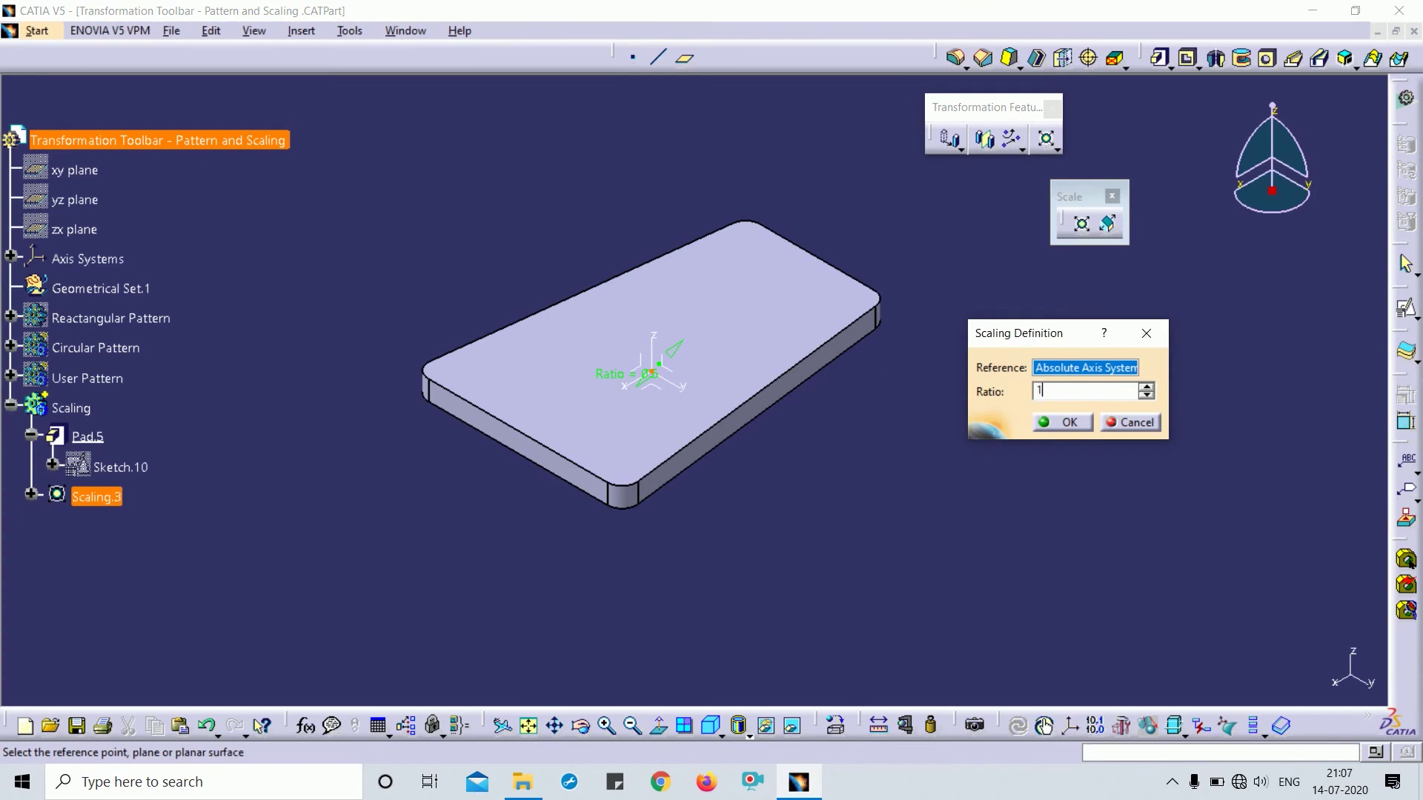
key(Return)
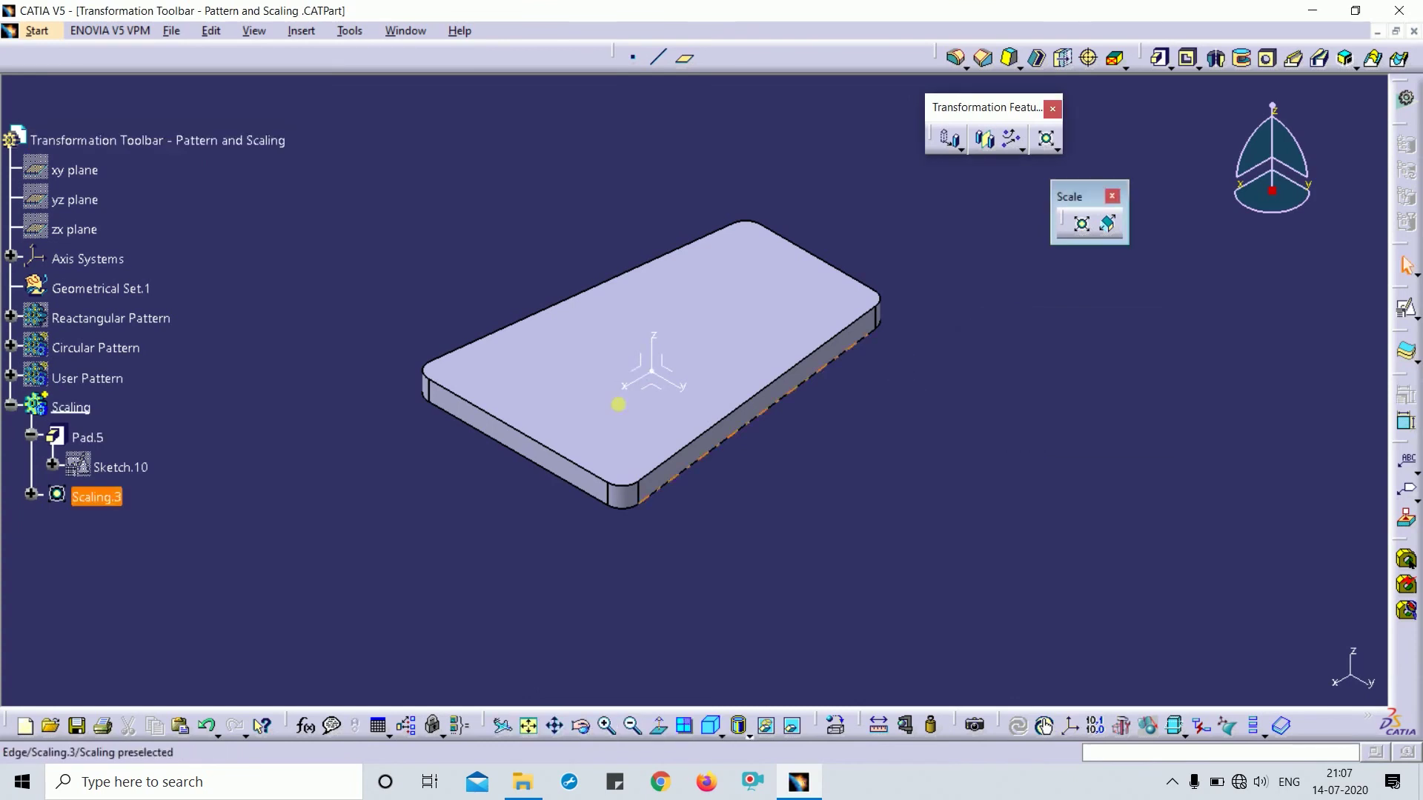
click(104, 498)
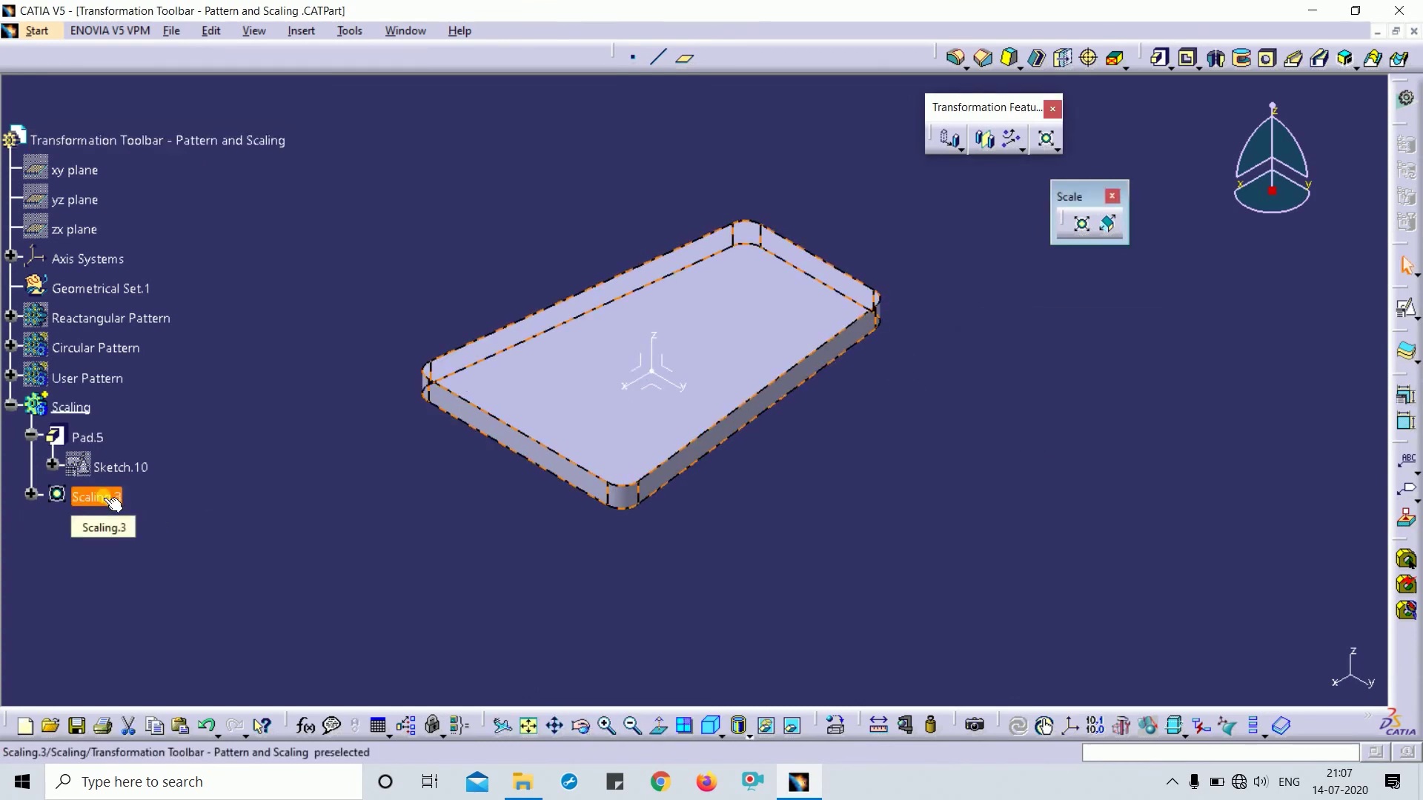
key(Delete)
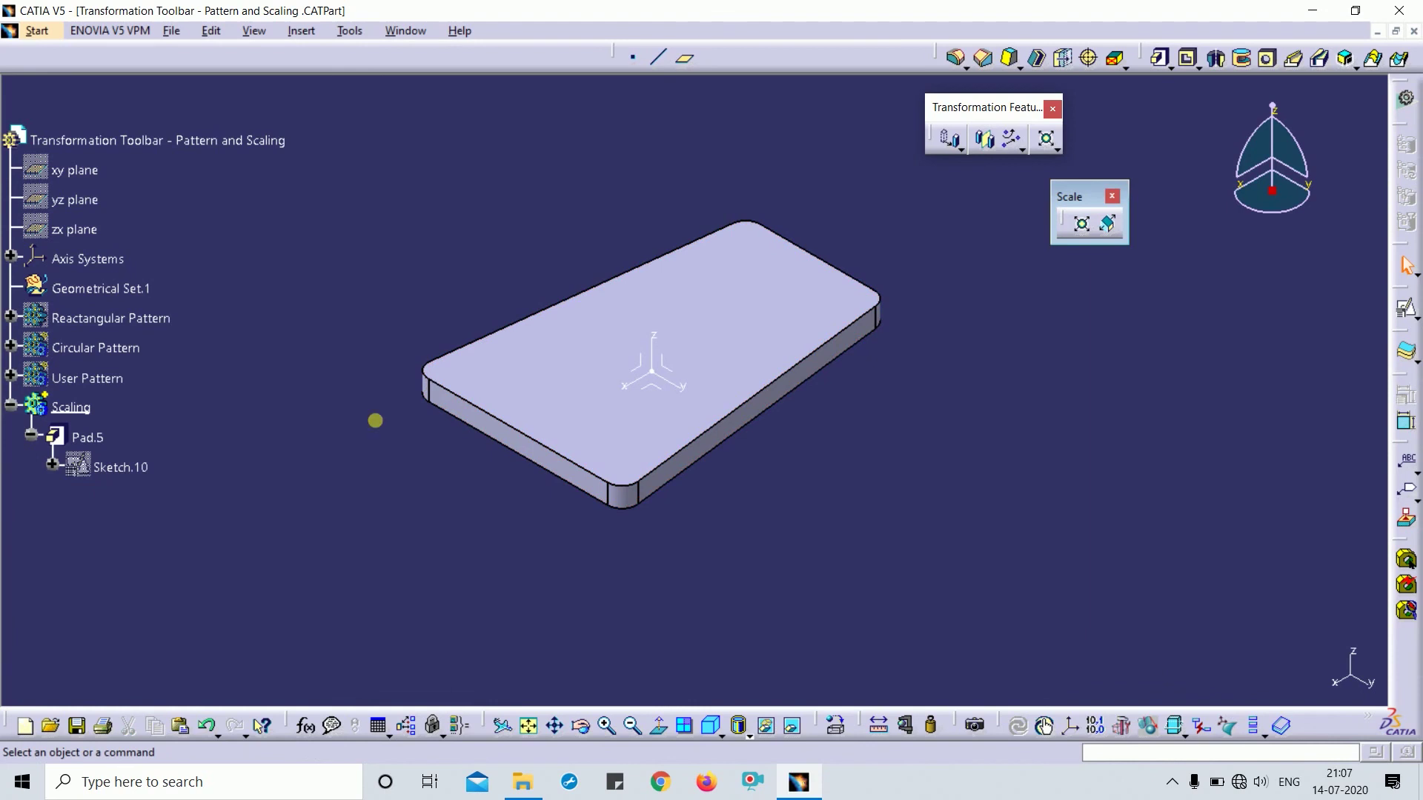
Create an affinity on the plate using the absolute axis system's origin, XY plane and X axis, with an X ratio of 1.5
click(1111, 226)
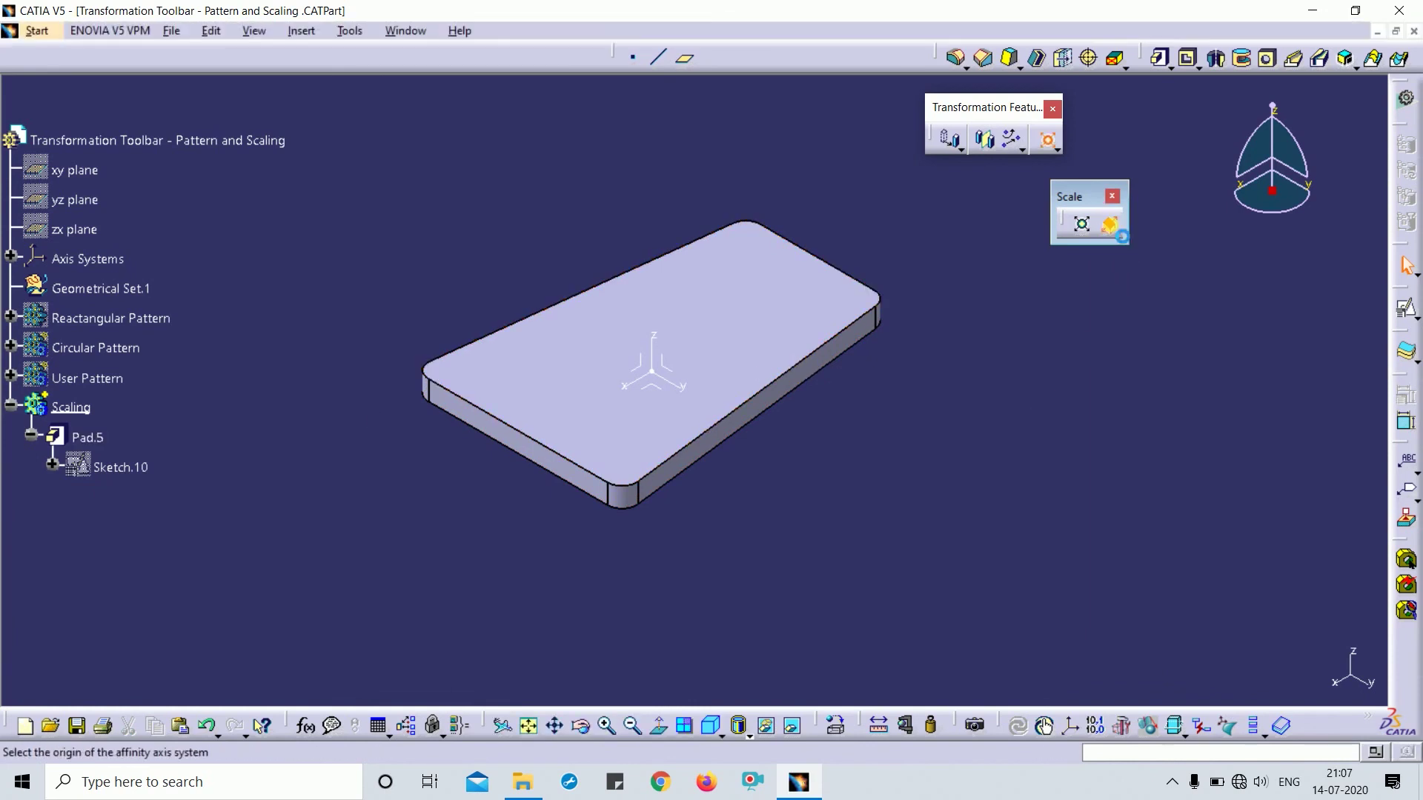
ctrl+middle_drag(1023, 447, 990, 465)
drag(1264, 461, 973, 297)
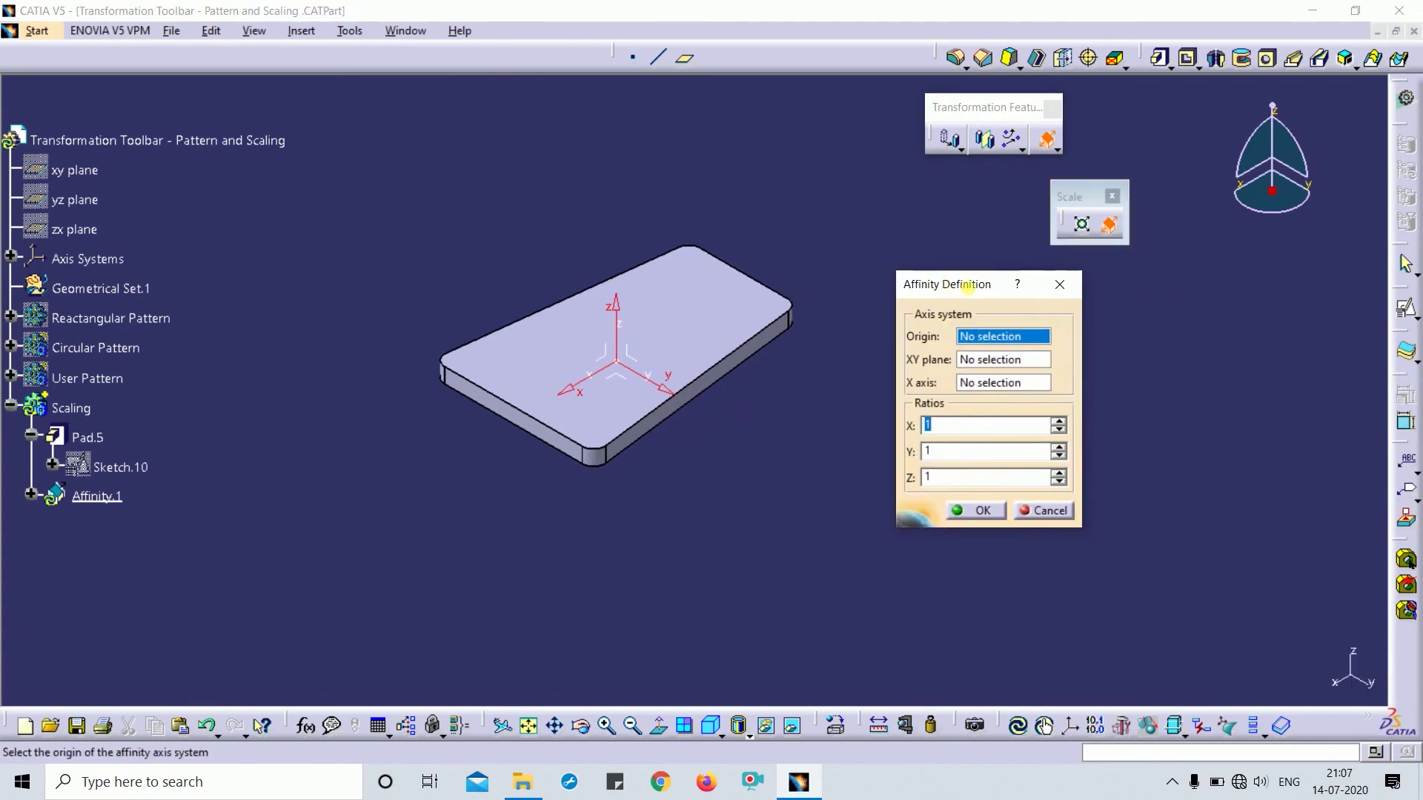
ctrl+middle_drag(711, 457, 788, 406)
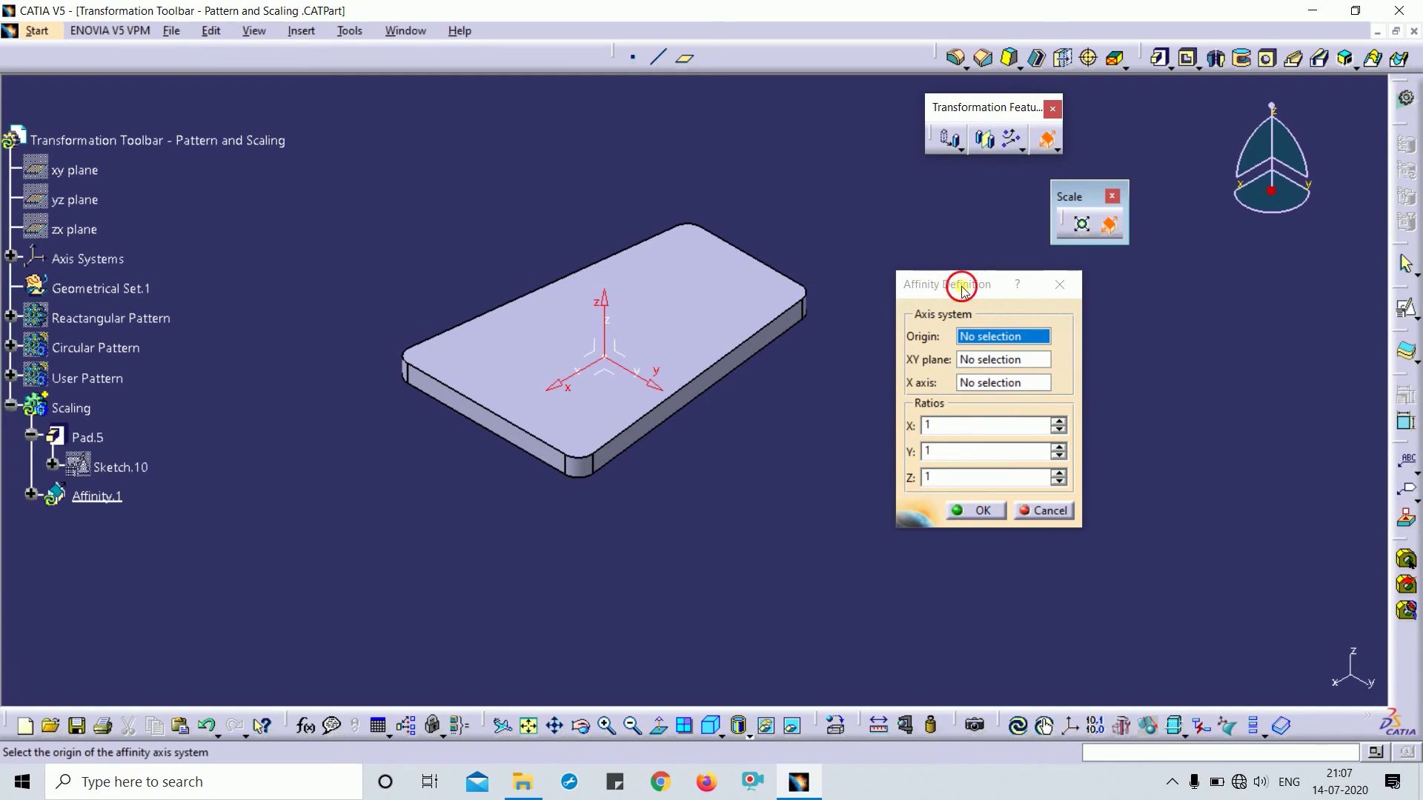
drag(965, 290, 999, 317)
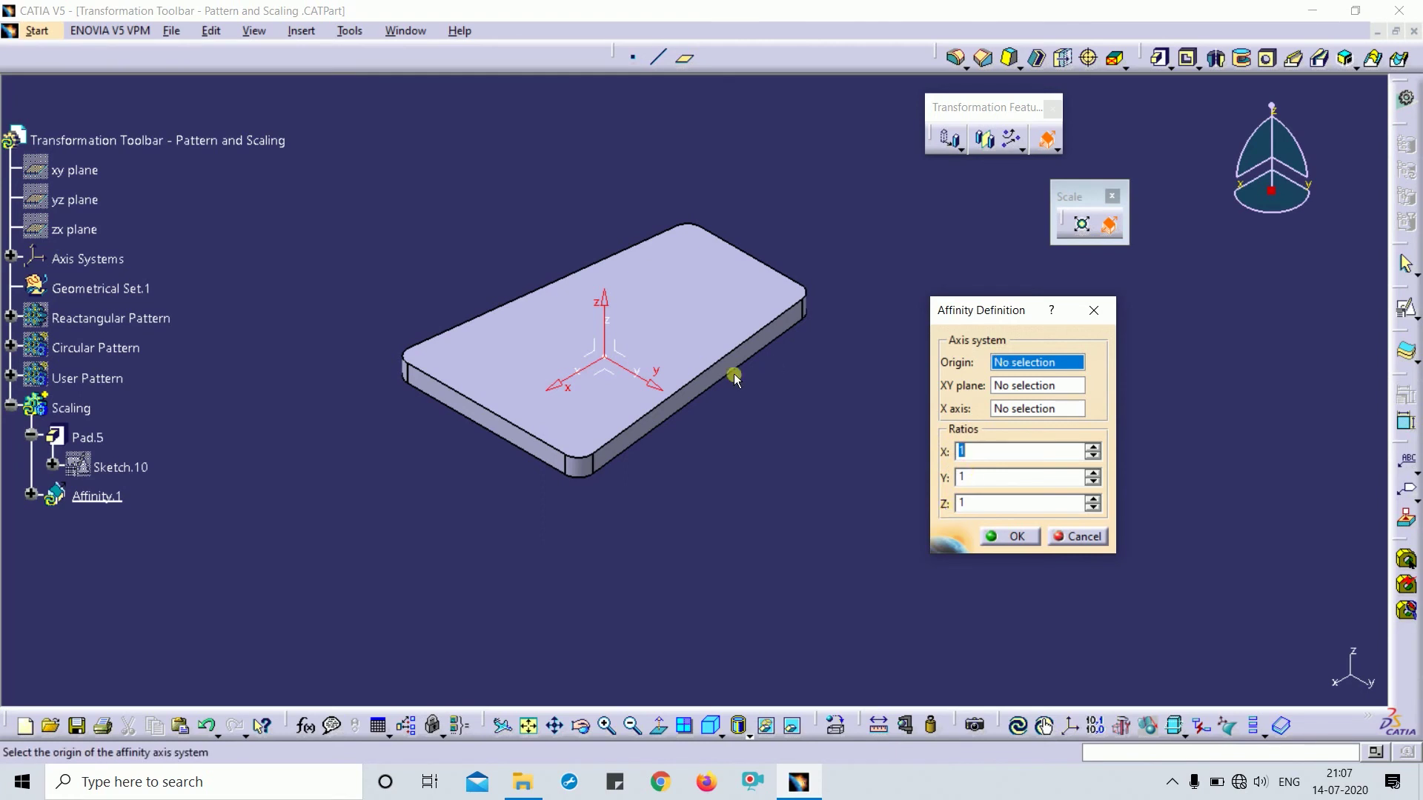
click(608, 361)
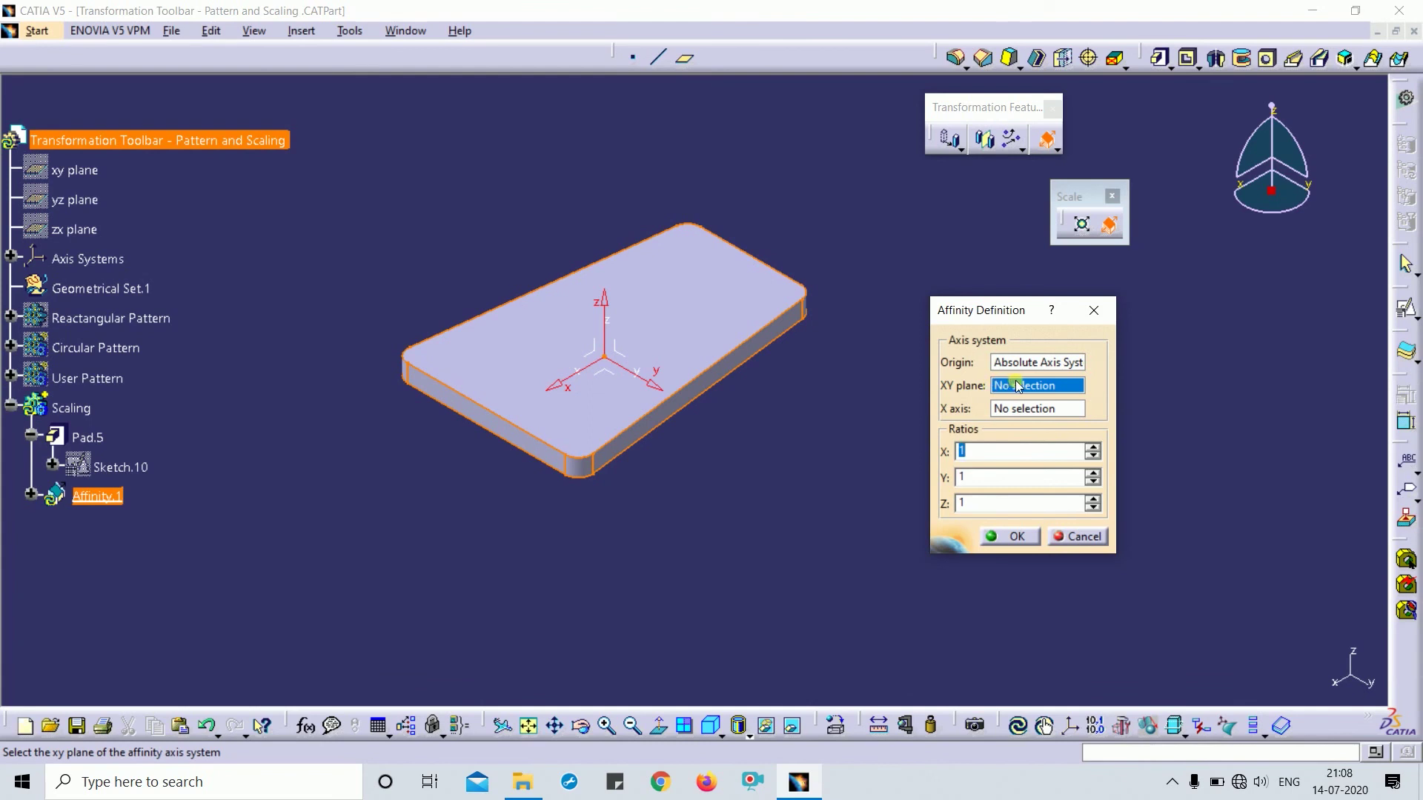
click(610, 382)
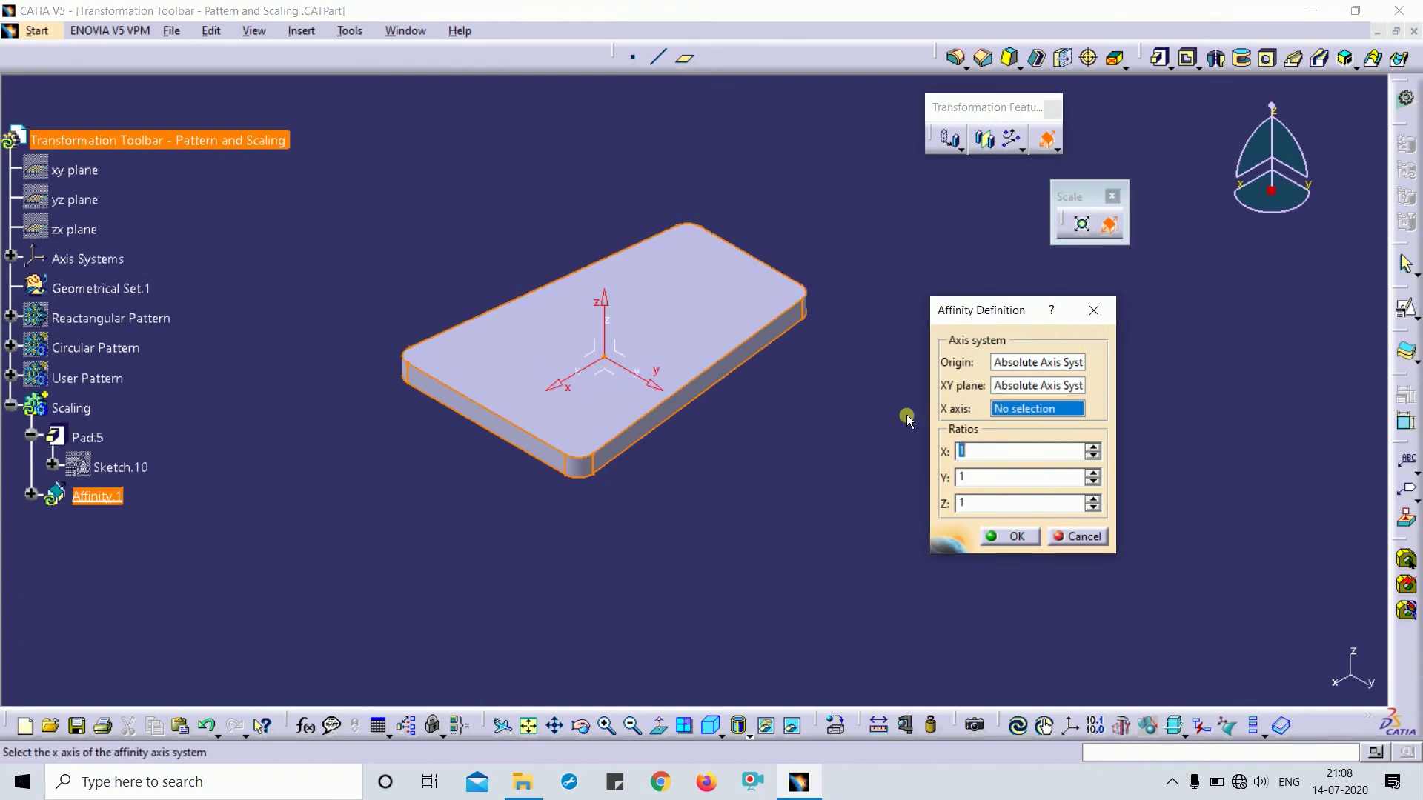
click(597, 378)
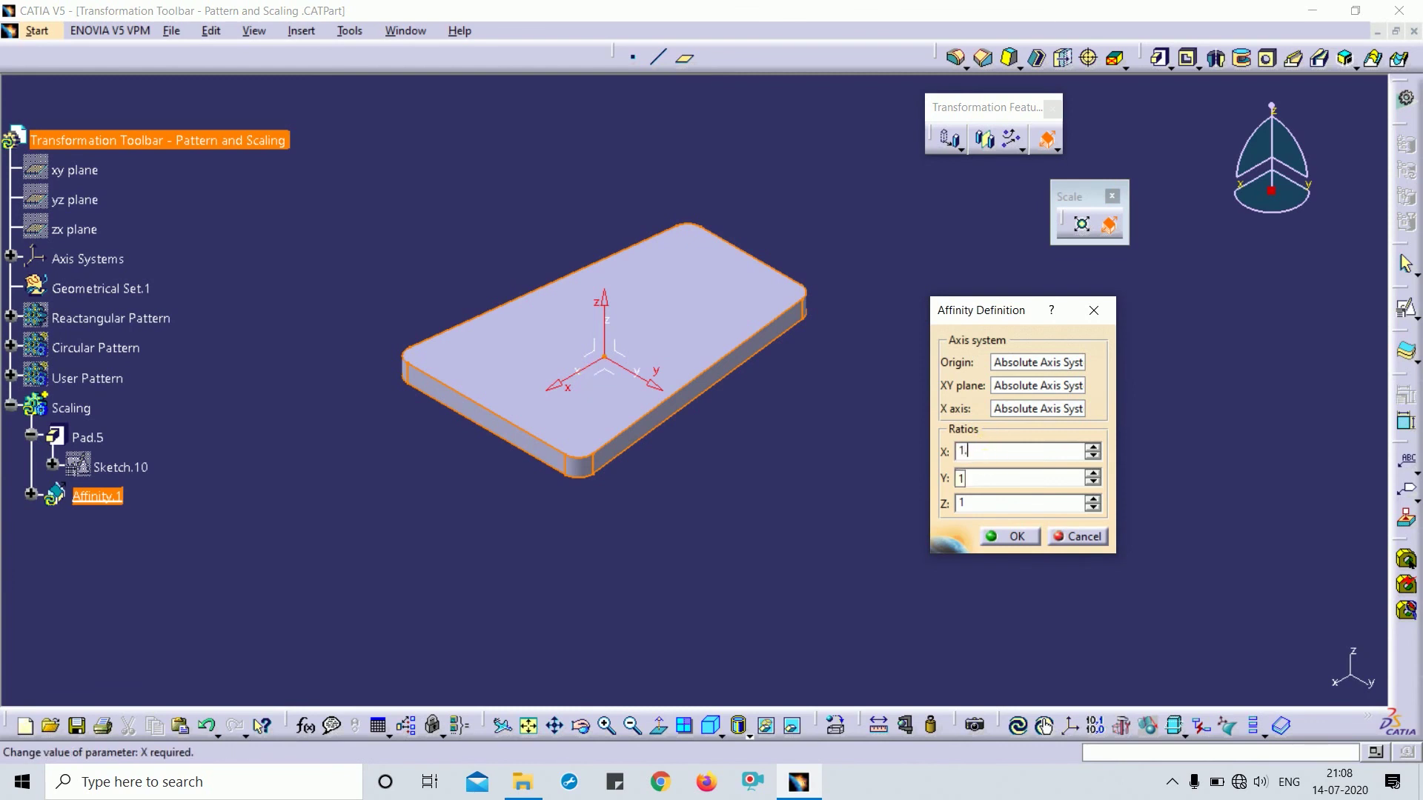
click(996, 483)
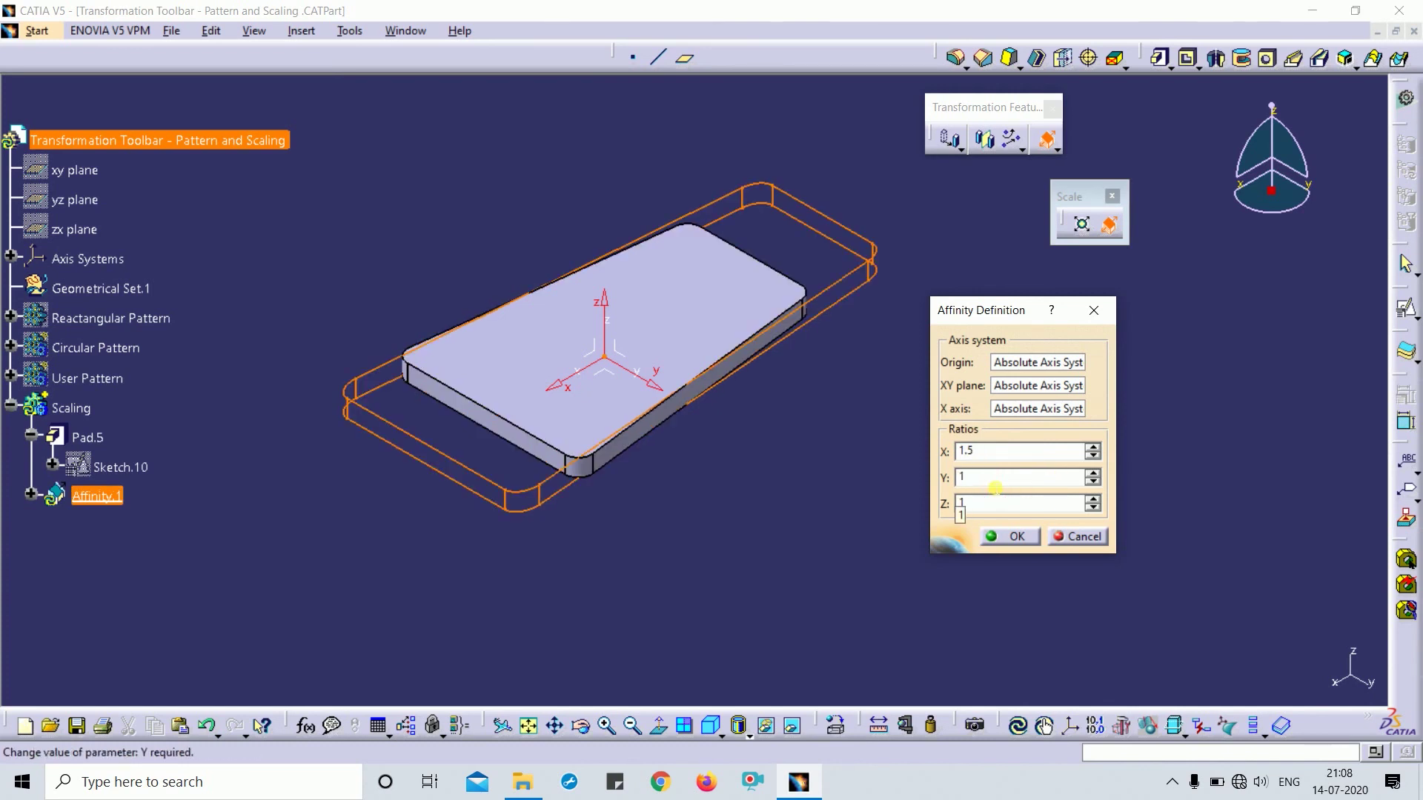
click(1026, 539)
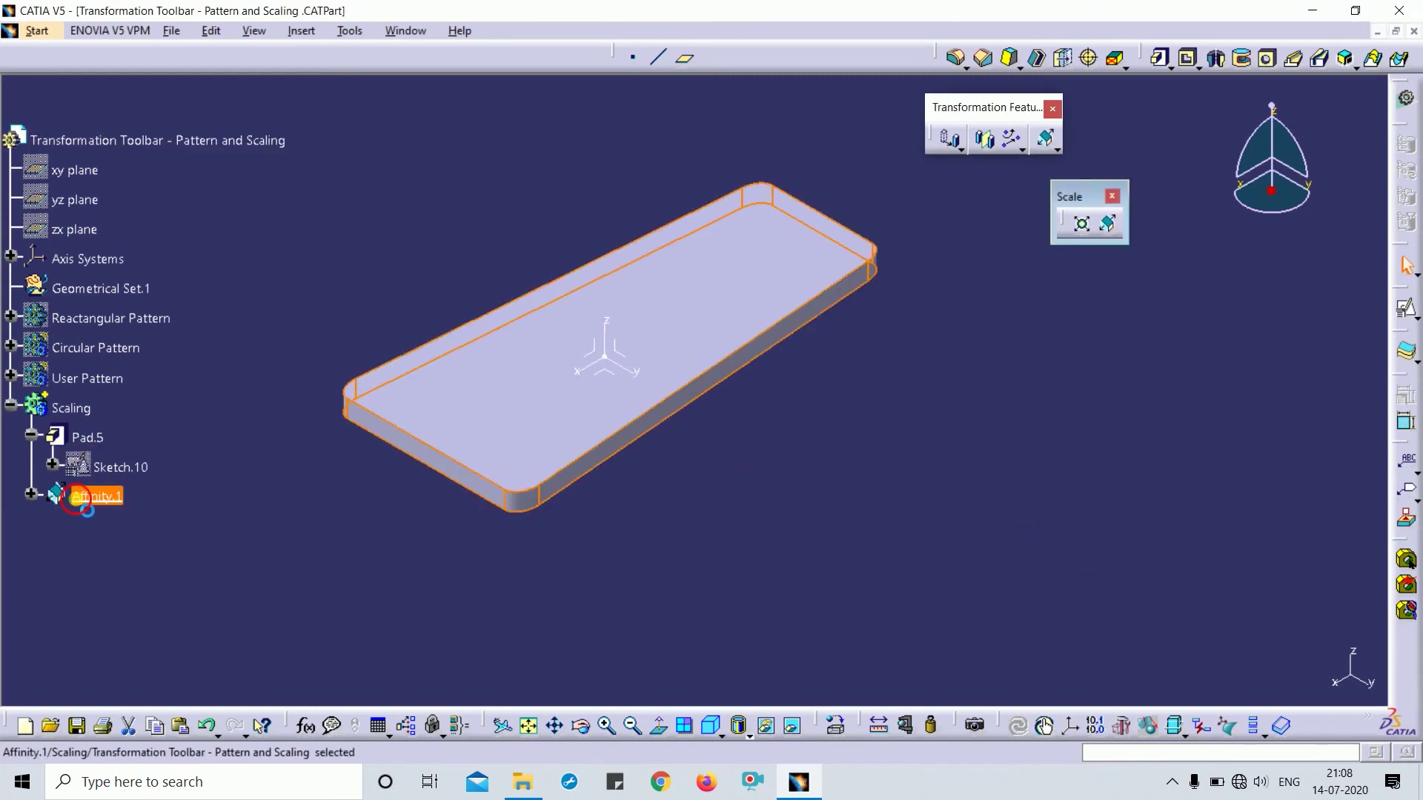
Edit the affinity on the rounded plate and set its Y ratio to 2
double_click(658, 331)
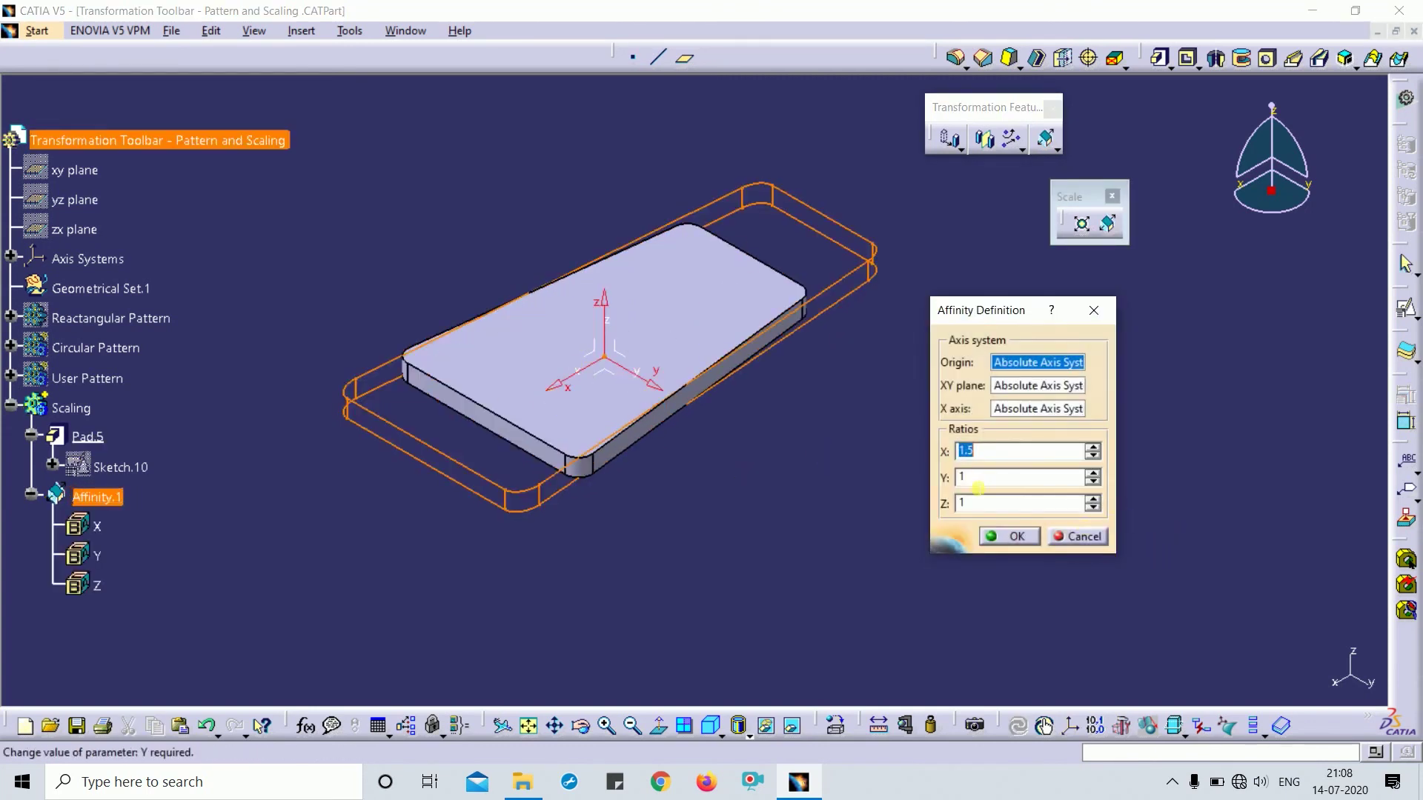
drag(982, 479, 934, 473)
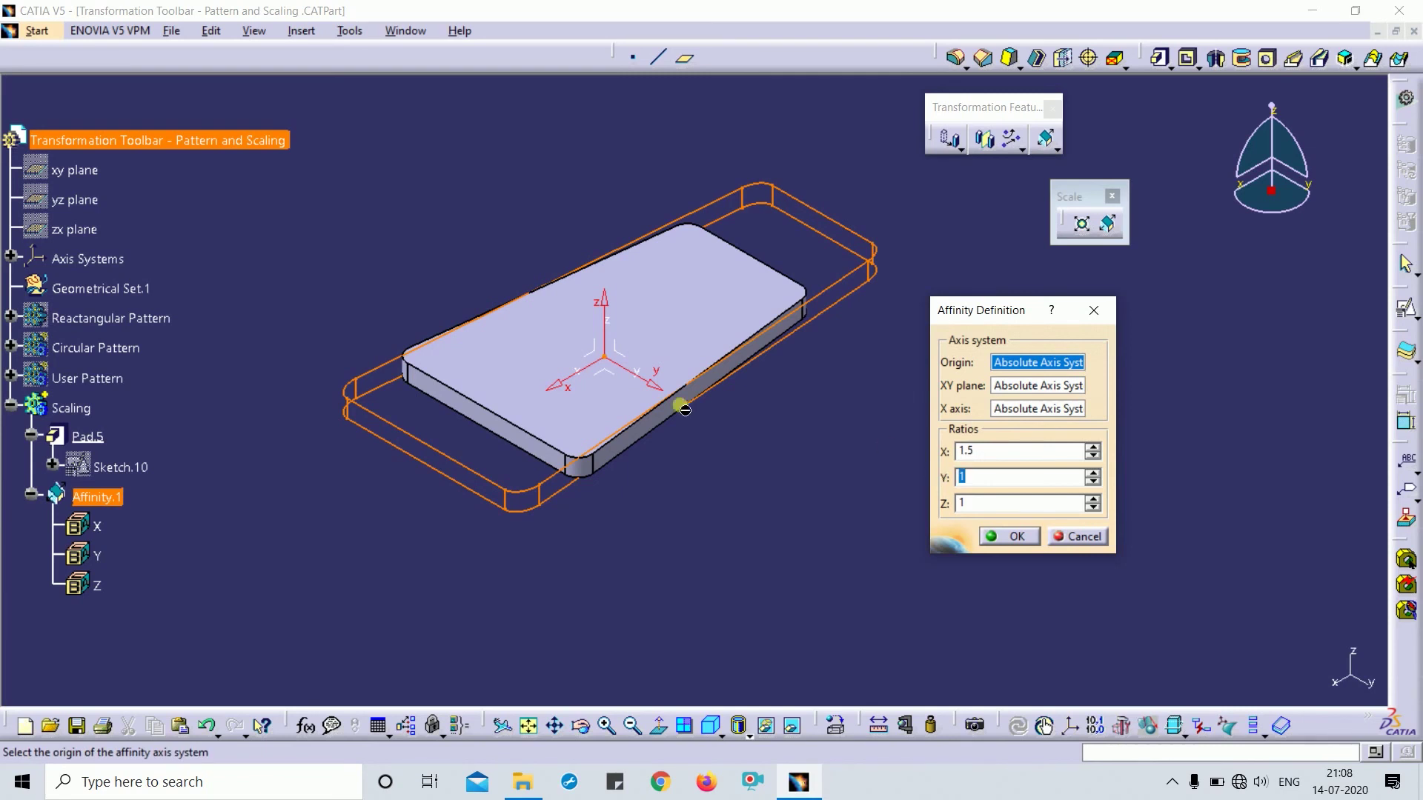
click(991, 485)
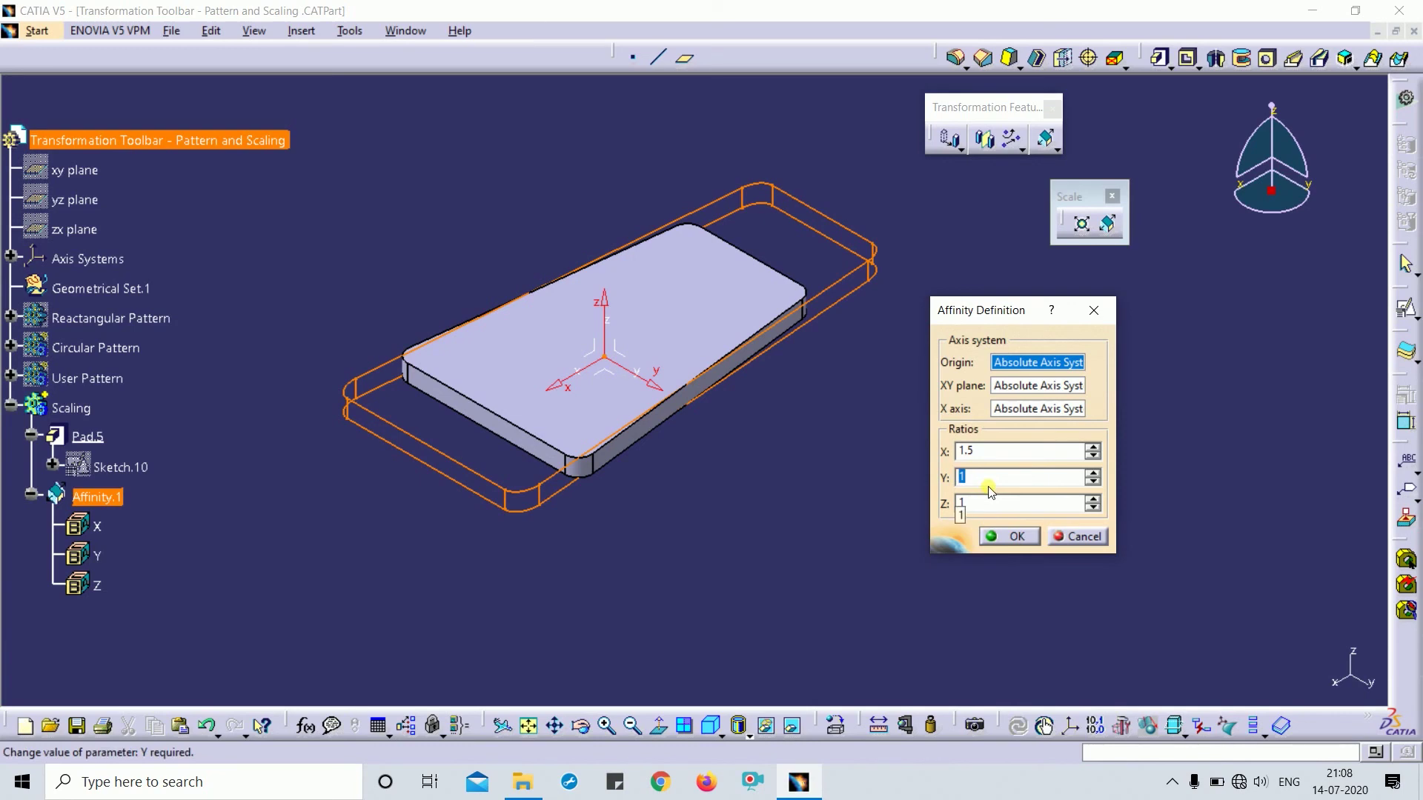
text(2)
key(Tab)
click(974, 584)
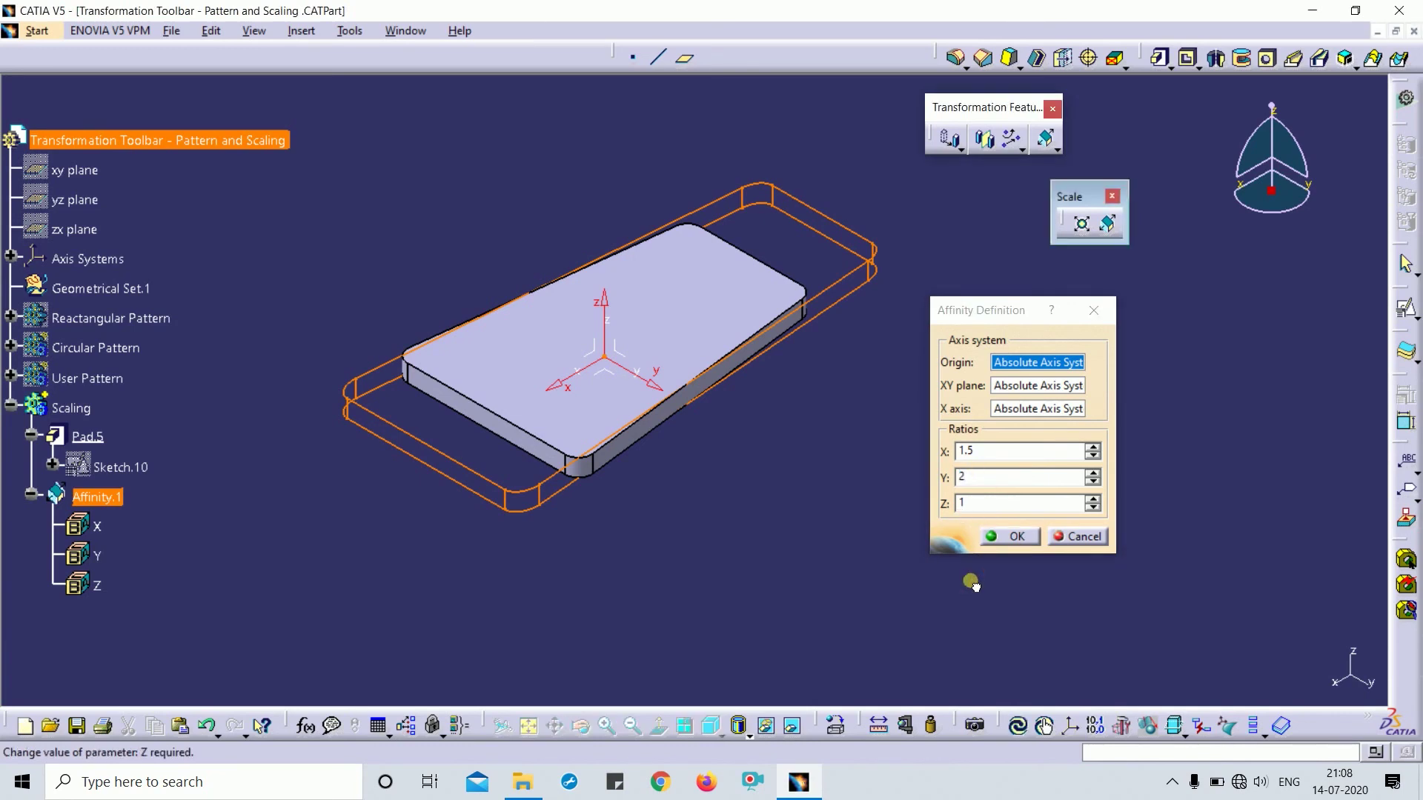
Set the Z ratio of the plate's affinity to 3
middle_drag(804, 546, 852, 523)
click(980, 512)
double_click(979, 503)
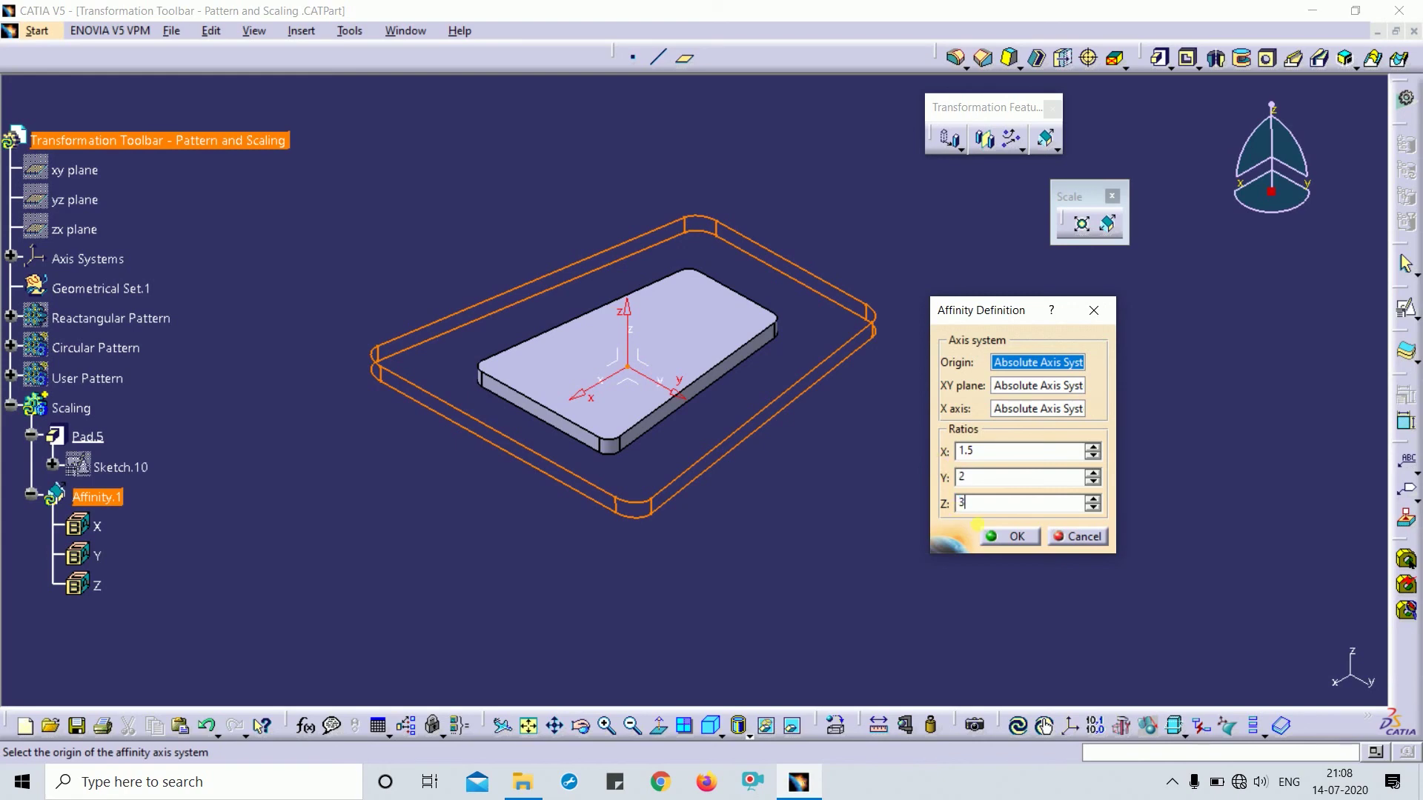
middle_drag(756, 667, 759, 621)
click(1009, 536)
Reopen the affinity definition to compare the scaled plate with its original shape, and inspect the result in isometric view
middle_drag(714, 193, 682, 230)
double_click(111, 495)
middle_drag(741, 495, 868, 494)
click(1019, 537)
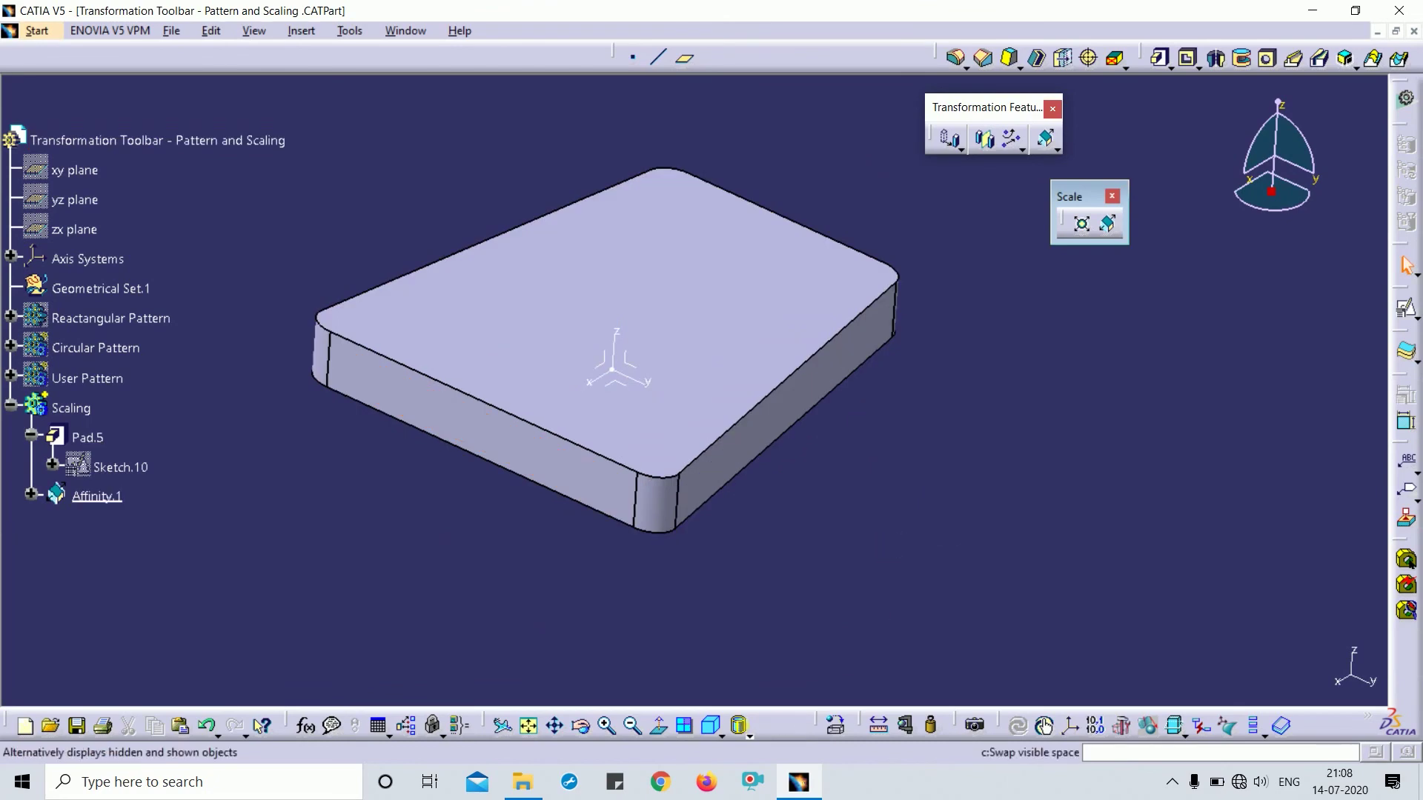
click(709, 726)
middle_drag(913, 514, 921, 582)
mouse_move(894, 426)
middle_down()
mouse_move(893, 467)
mouse_move(895, 433)
middle_up()
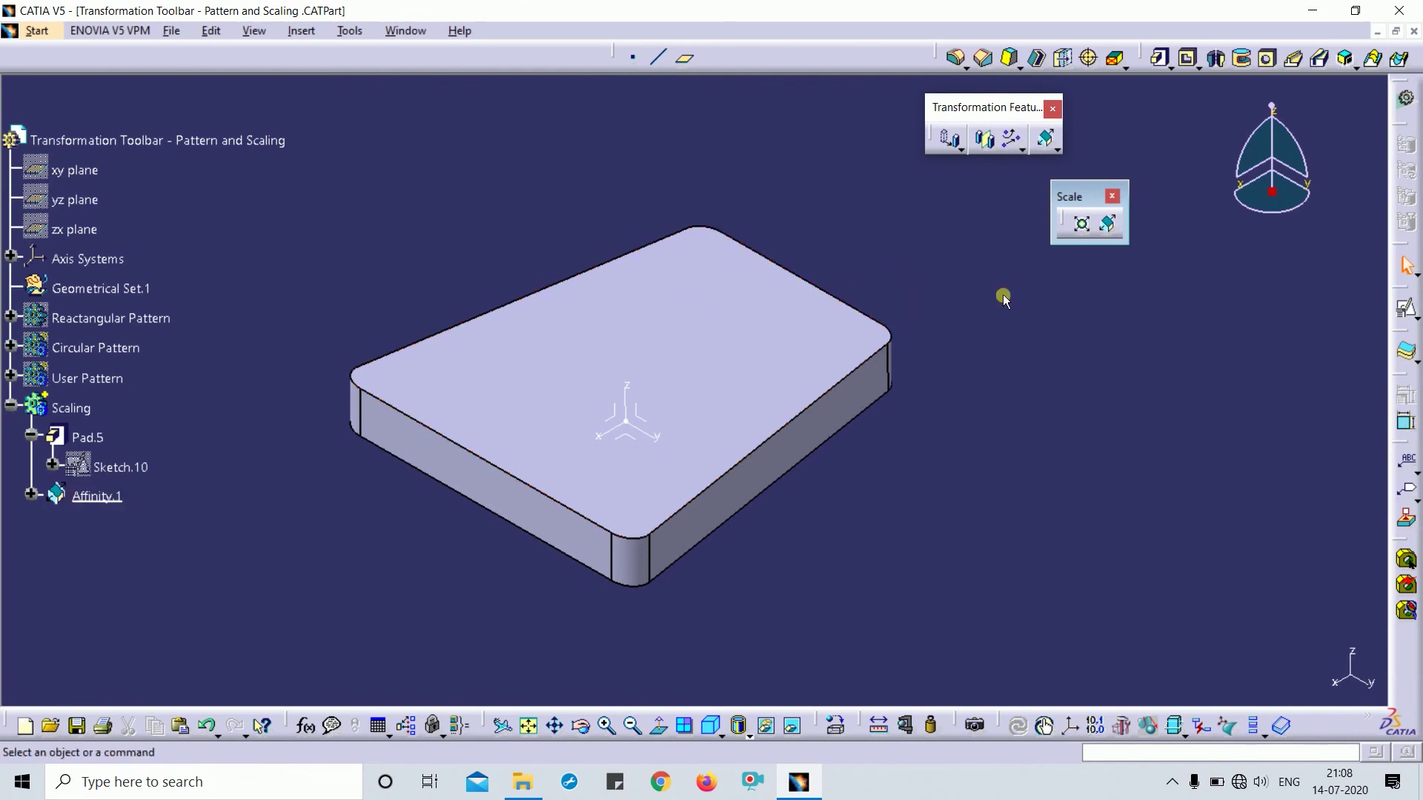
Close the floating Scale toolbar and rearrange the Transformation Features and Reference Elements toolbars
drag(1086, 198, 1101, 232)
click(1125, 224)
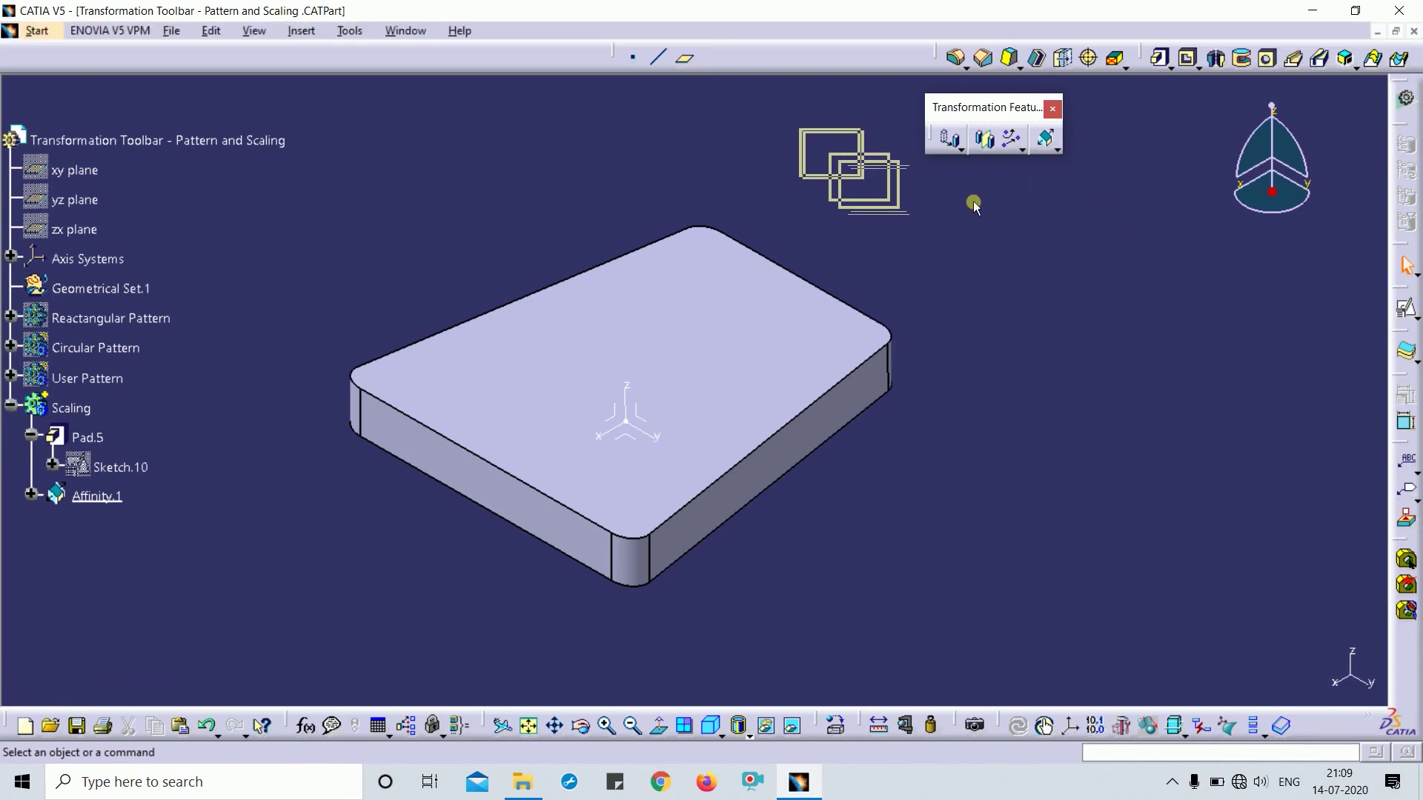
drag(1019, 107, 1055, 161)
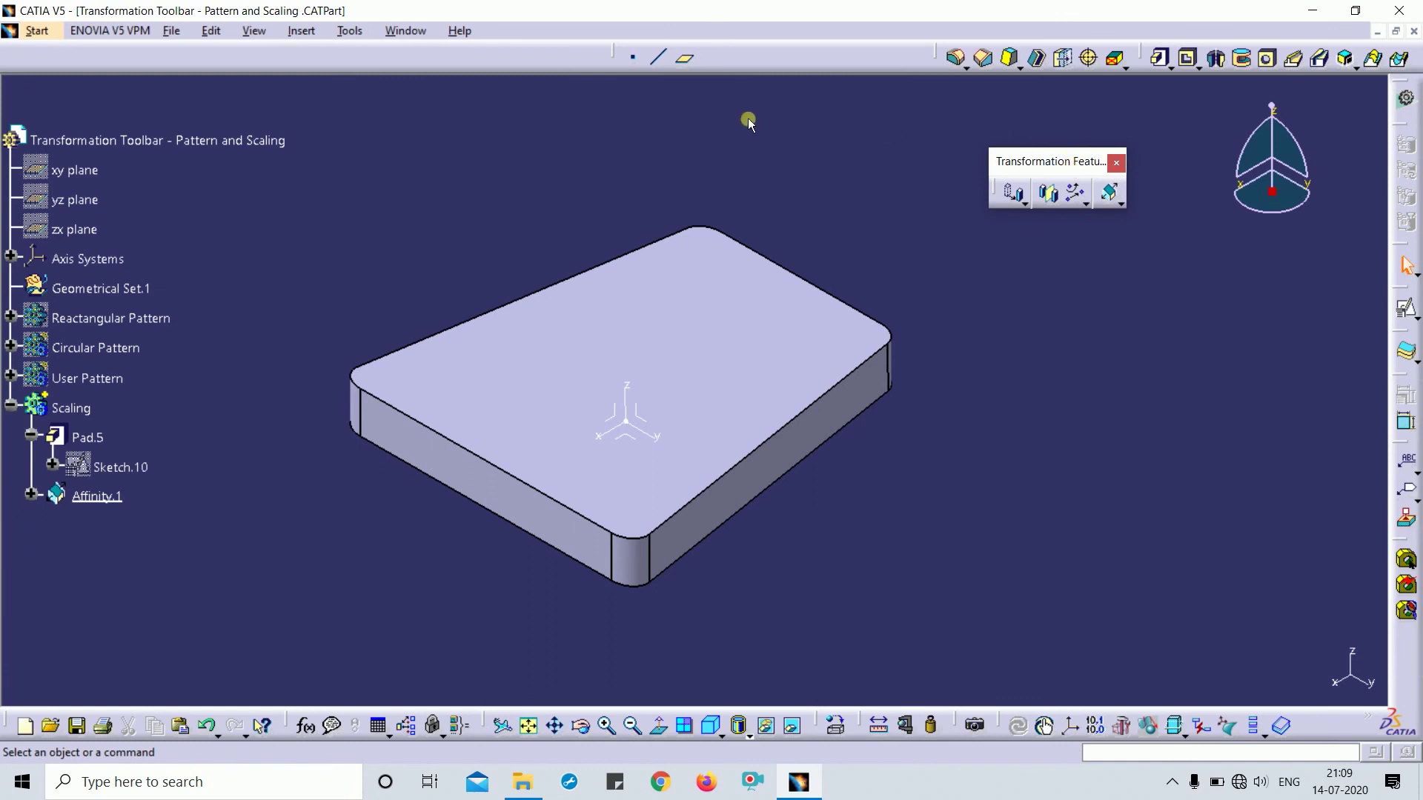
drag(615, 57, 682, 145)
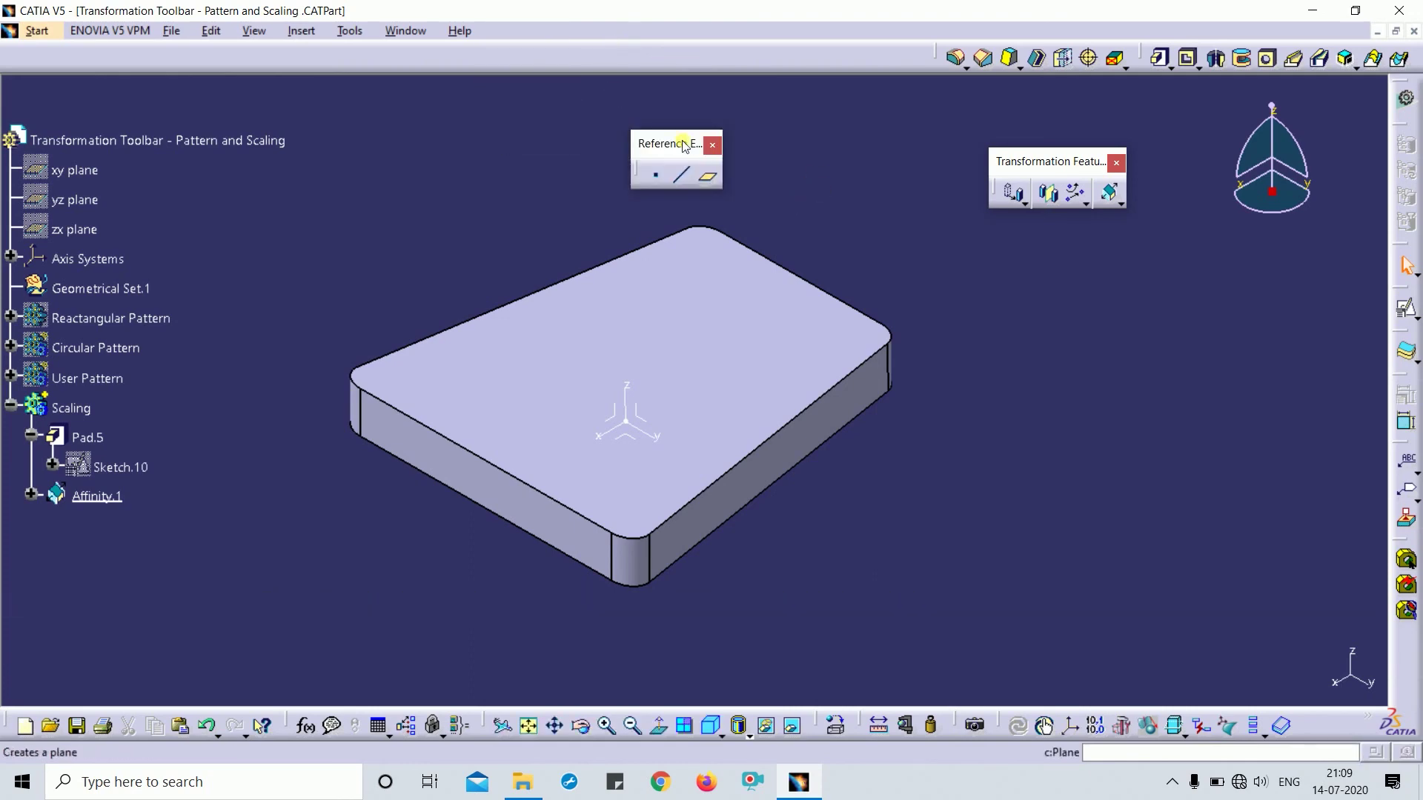
double_click(657, 145)
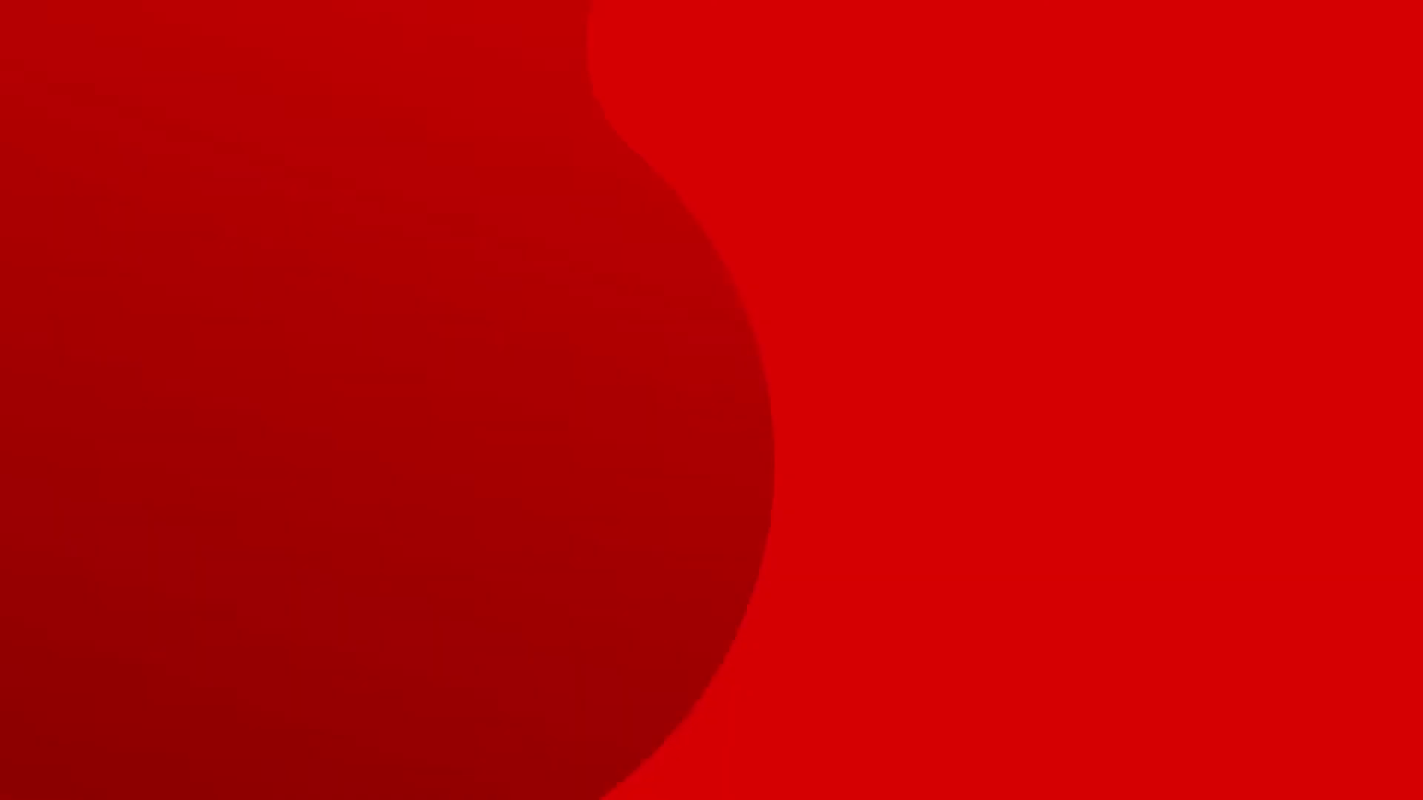